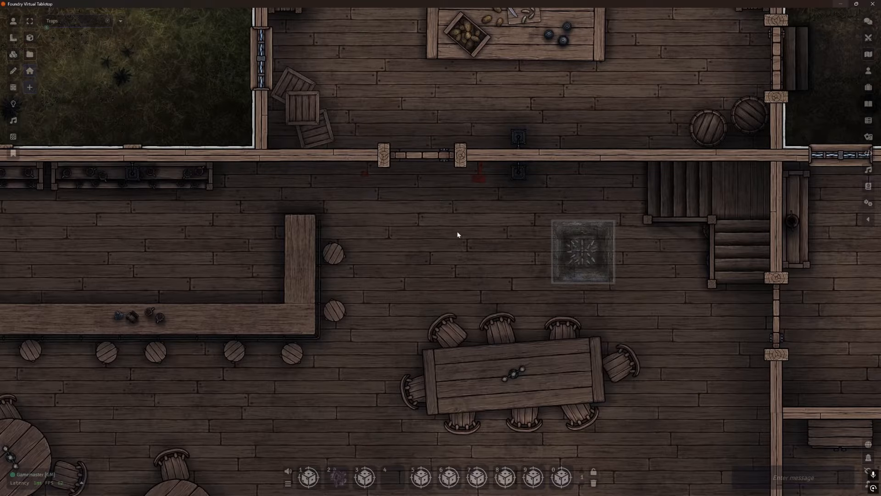
- Move the hidden spike pit tile one space left toward the bar counter and make it visible
left_click(30, 21)
scroll(474, 260, "up", 3)
left_click_drag(600, 262, 547, 258)
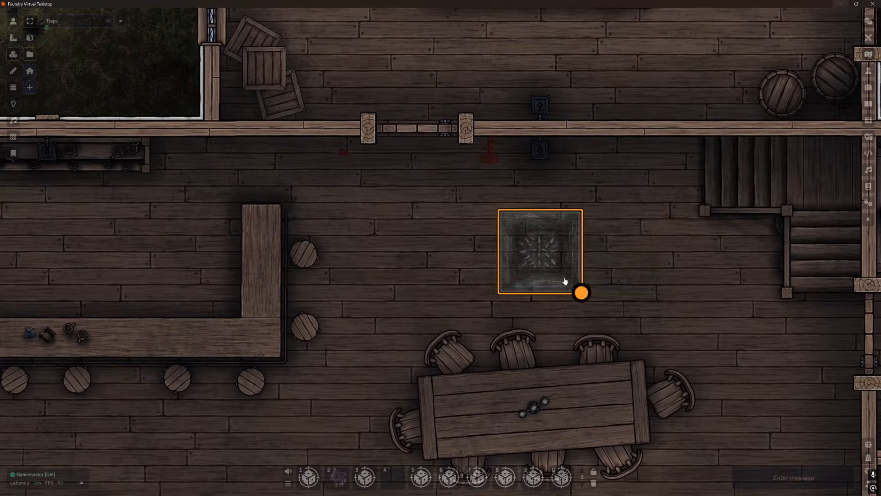
left_click(637, 260)
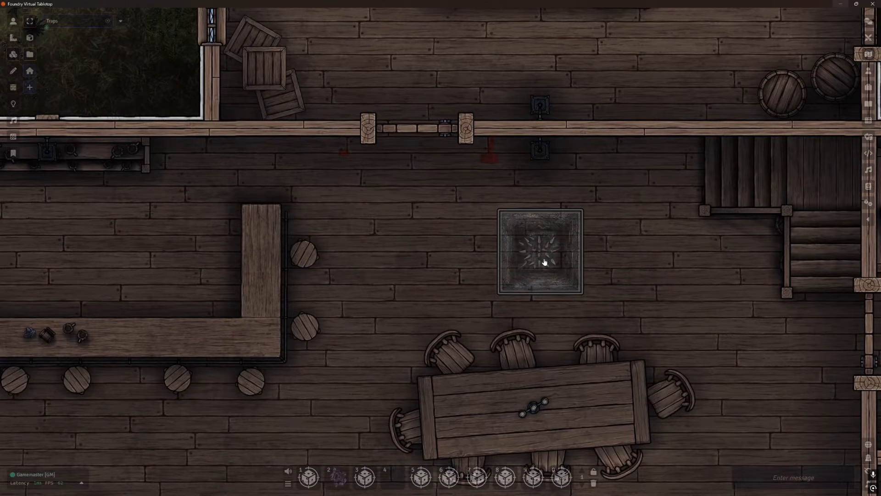
left_click_drag(333, 127, 500, 171)
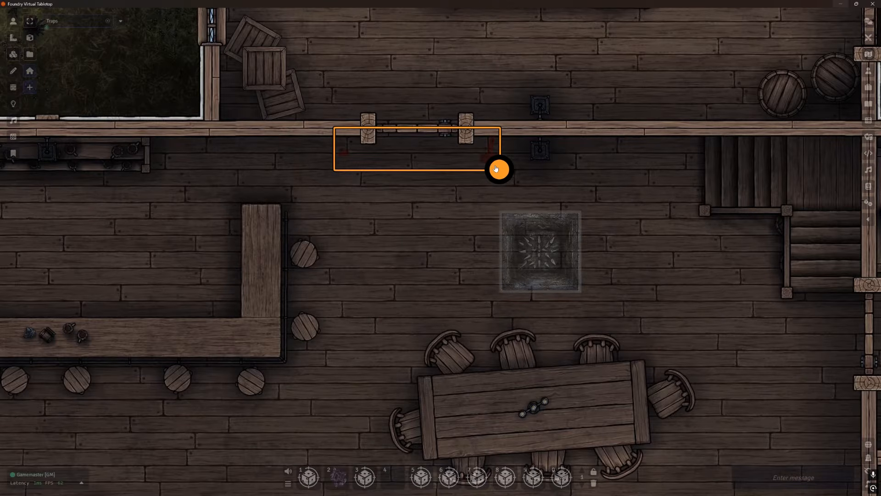
left_click(616, 208)
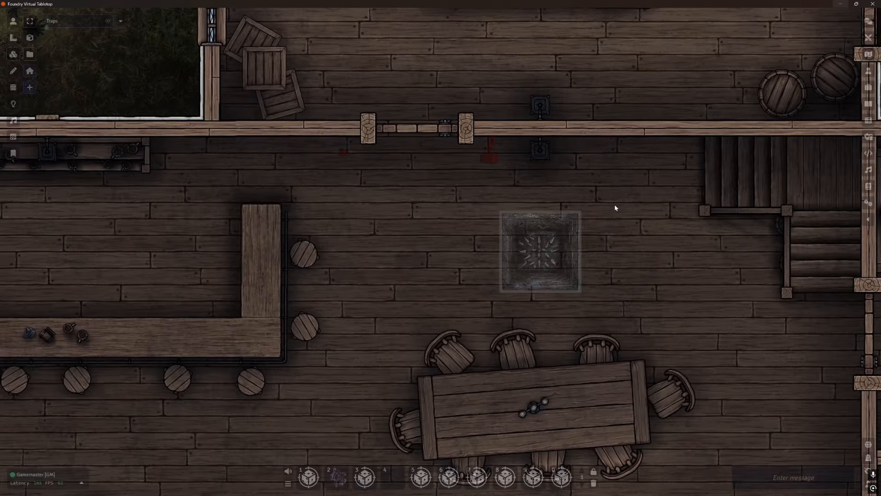
right_click(546, 252)
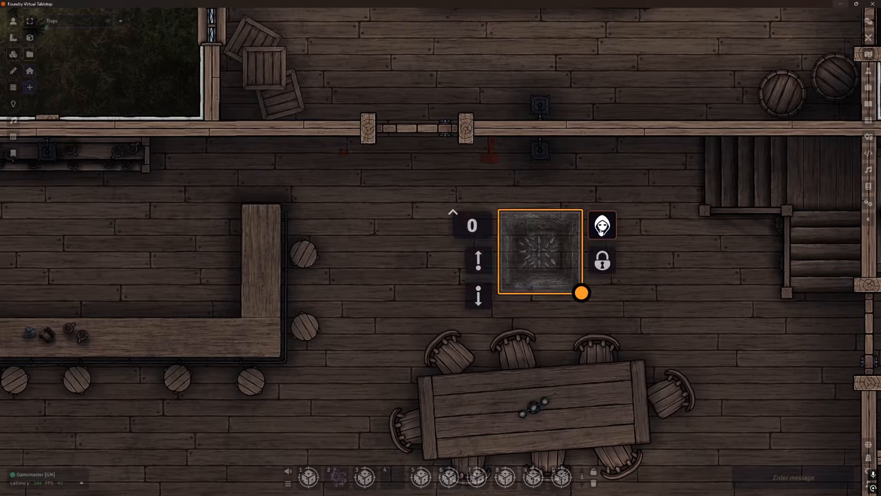
left_click(667, 281)
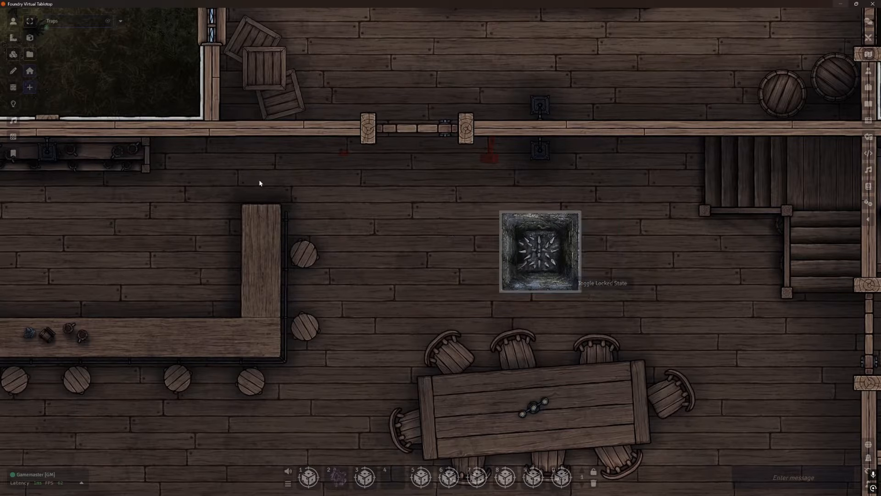
- Browse the available tile images in the DM Folder of Stuff/Tiles folder without placing any
left_click(30, 55)
scroll(461, 271, "down", 3)
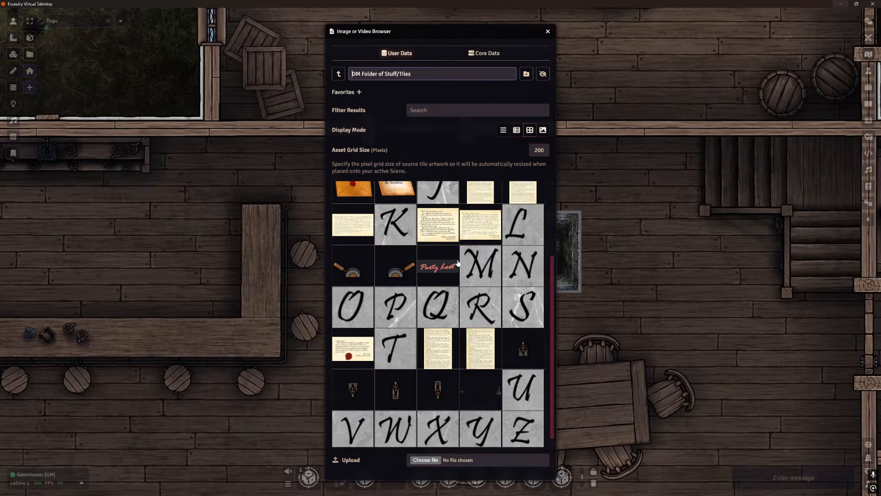
scroll(461, 271, "up", 4)
left_click(547, 31)
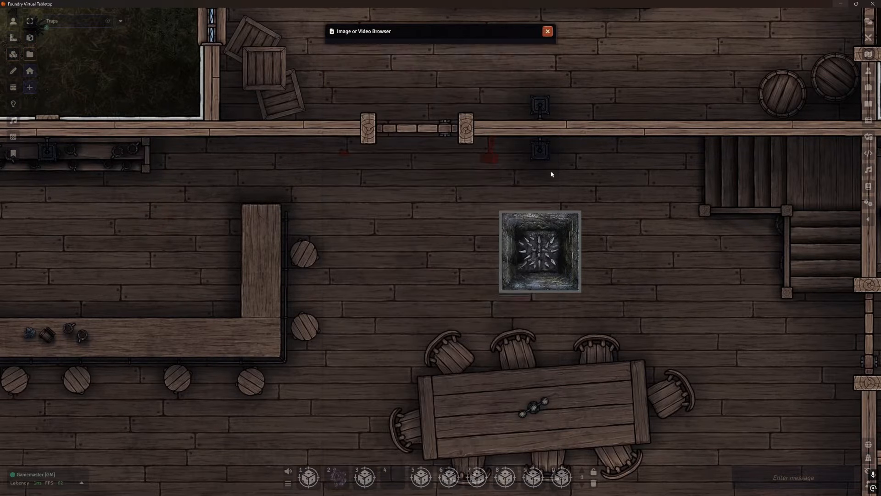
- Move the spike pit tile closer to the bar counter, and try enlarging it before undoing the resize
scroll(472, 269, "up", 3)
left_click_drag(592, 256, 427, 256)
left_click_drag(473, 320, 574, 363)
key("ctrl+z")
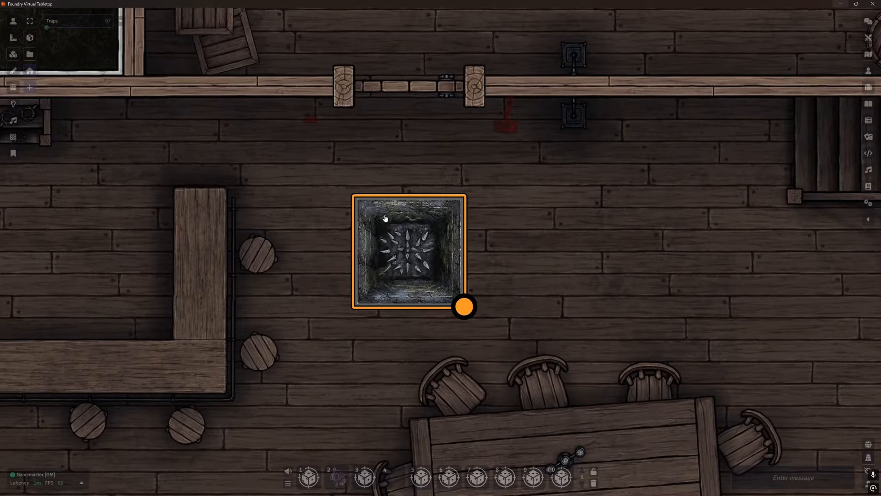
- Raise the Traps scene's grid opacity above 0, save the scene settings, and check the spike pit tile against the grid lines
right_click(77, 23)
left_click(96, 27)
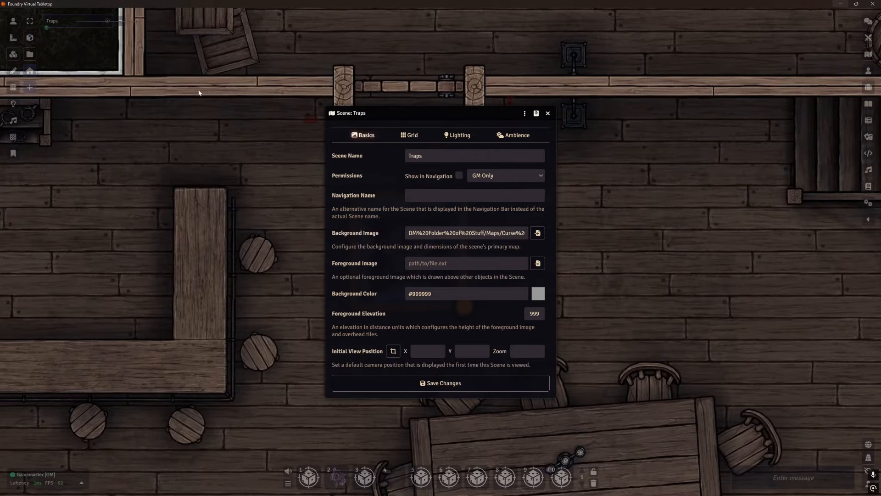
left_click(410, 134)
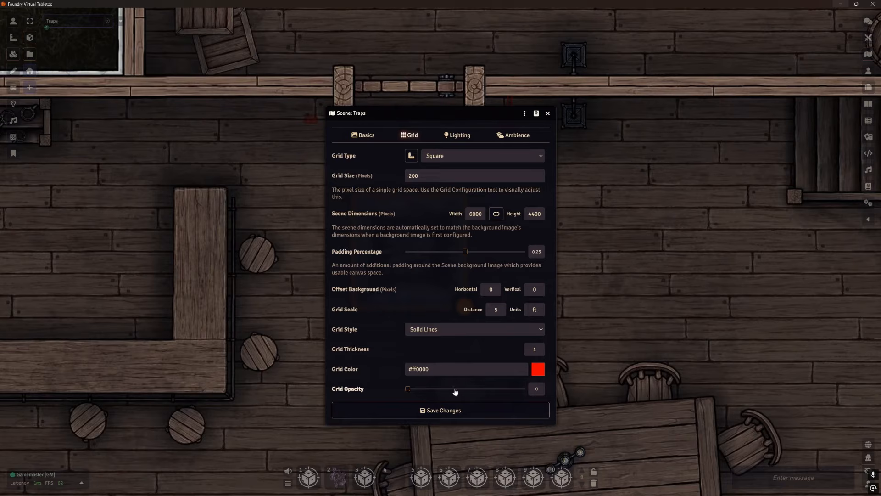
left_click(470, 417)
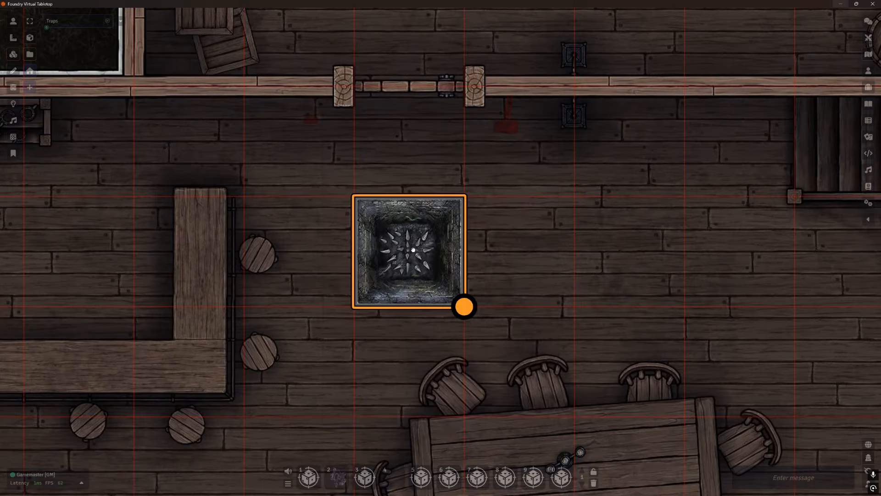
mouse_move(408, 255)
left_mouse_down()
mouse_move(489, 257)
mouse_move(407, 255)
left_mouse_up()
scroll(476, 216, "up", 5)
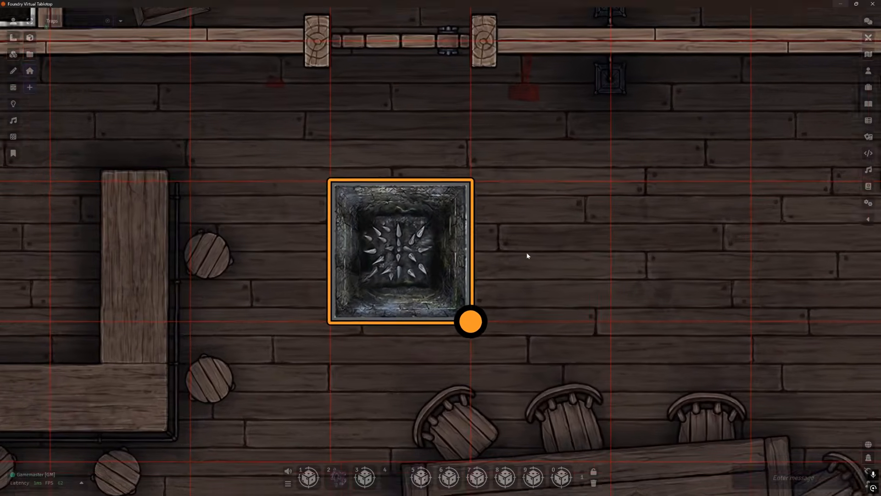
scroll(527, 252, "down", 3)
left_click(518, 269)
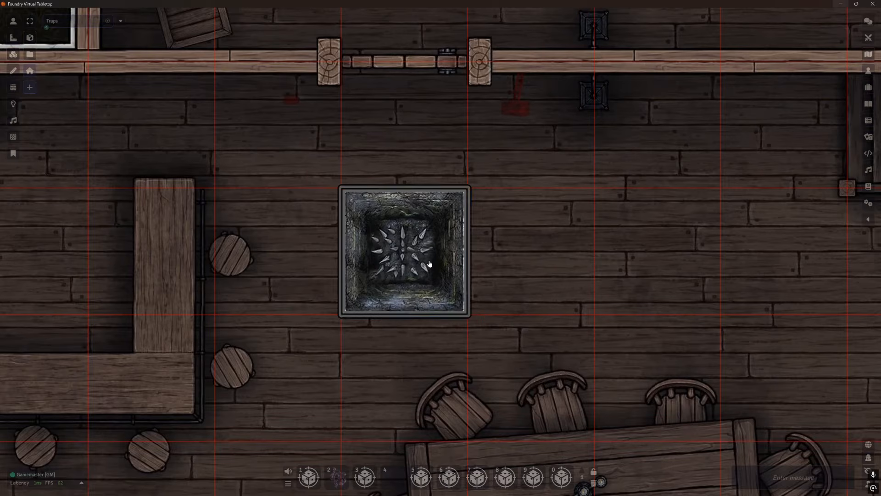
- Lock the spike pit tile in place and try to move it
right_click(410, 262)
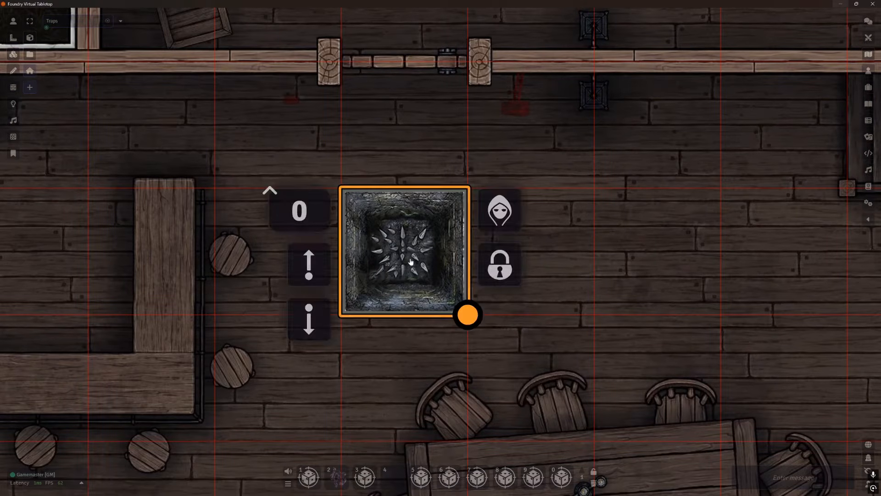
left_click(499, 272)
left_click(598, 259)
left_click_drag(453, 258, 437, 256)
left_click(545, 246)
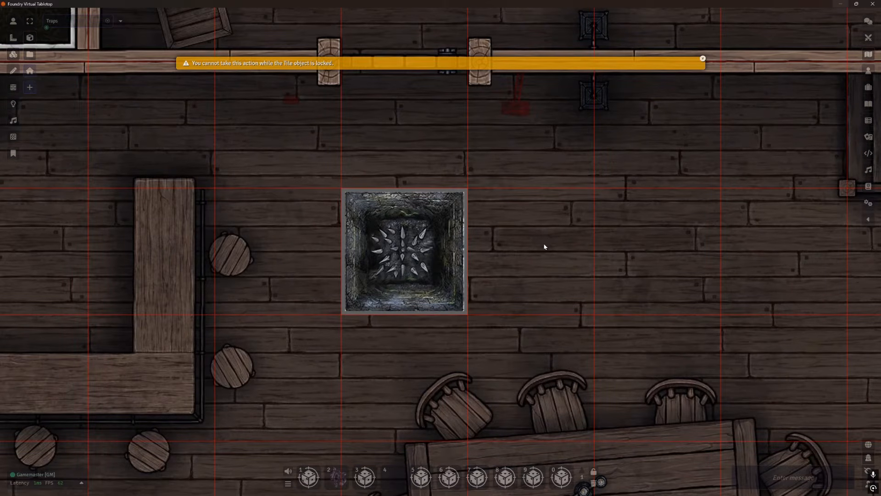
- Hide the locked spike pit tile from the players
right_click(411, 253)
left_click(491, 220)
left_click(572, 274)
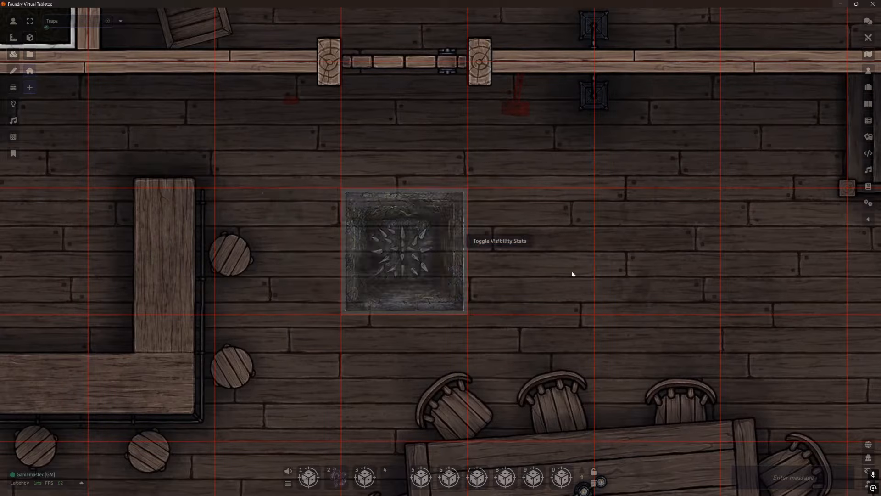
scroll(571, 274, "down", 3)
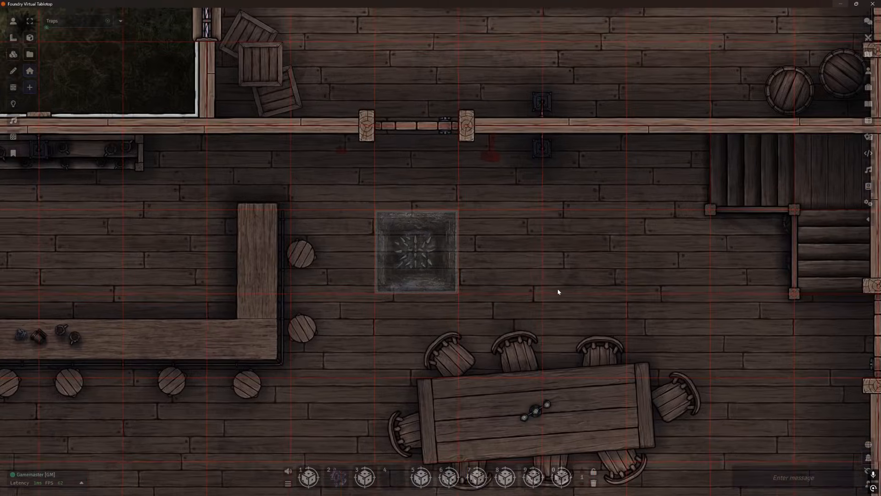
- Move two party tokens side by side onto the open floor between the round table and the long tables
left_click(13, 21)
scroll(332, 318, "down", 6)
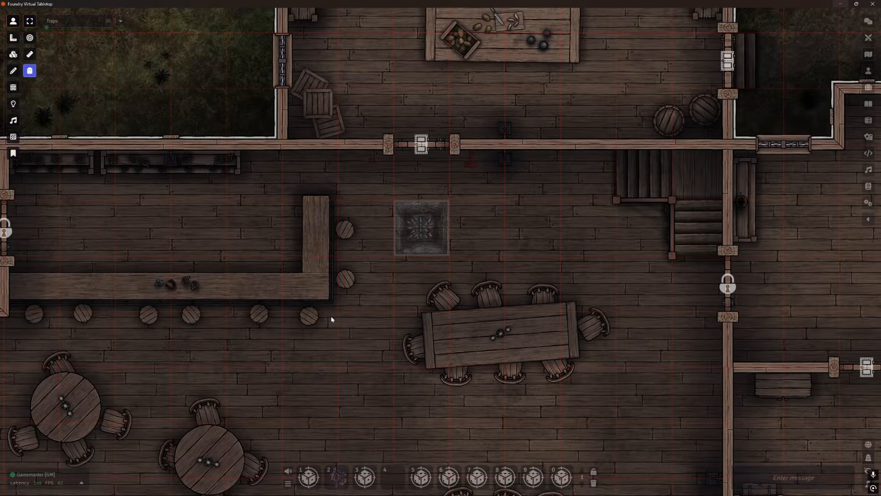
left_click_drag(369, 323, 348, 164)
left_click_drag(358, 398, 385, 288)
left_click_drag(303, 400, 303, 289)
- Move the red-robed elf token straight up to the stools along the bar counter
left_click_drag(245, 420, 245, 407)
key("w")
key("w")
key("w")
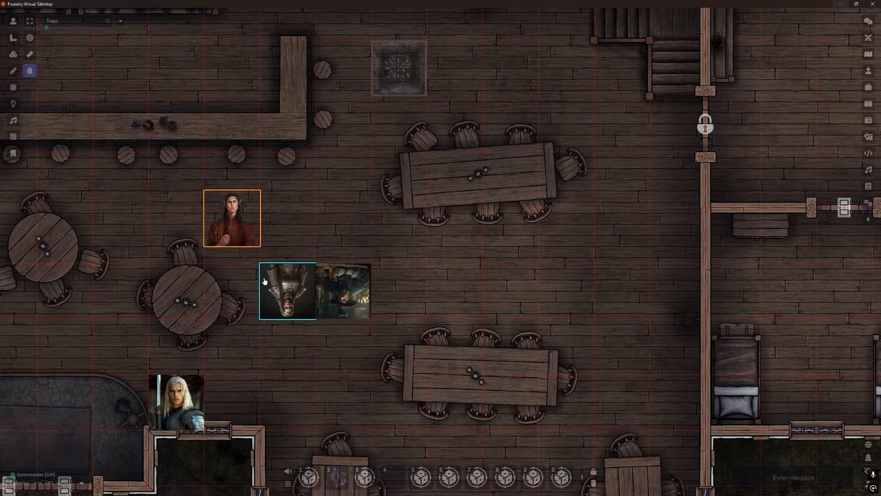
- Move the white-haired warrior token up three spaces and right three spaces, into the column beside the spike pit
left_click(192, 395)
key("w")
key("w")
key("w")
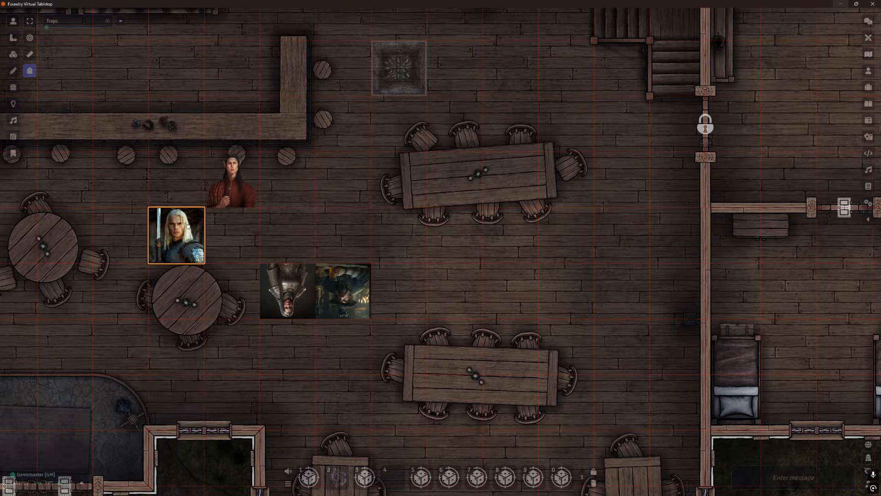
key("d")
key("d")
key("d")
- Move the warrior token up three spaces to the spike pit's row and right three spaces across the pit
scroll(338, 152, "up", 5)
left_click_drag(418, 99, 486, 298)
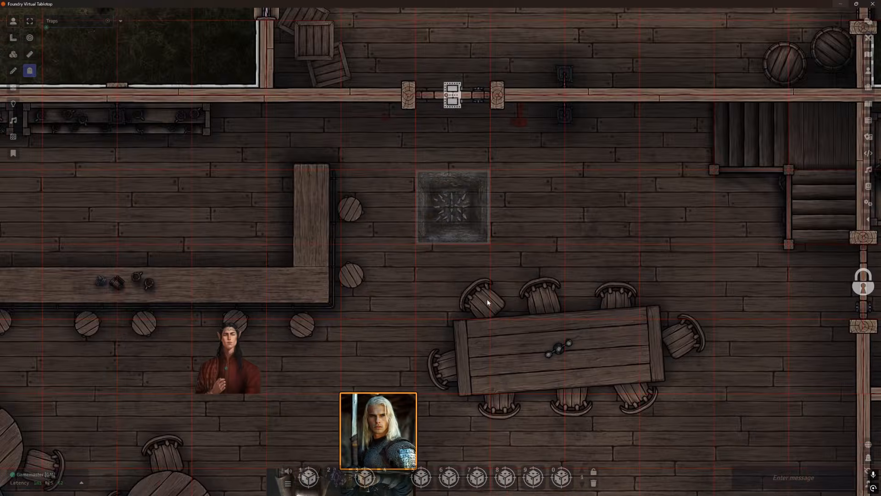
scroll(488, 298, "up", 7)
key("w")
key("w")
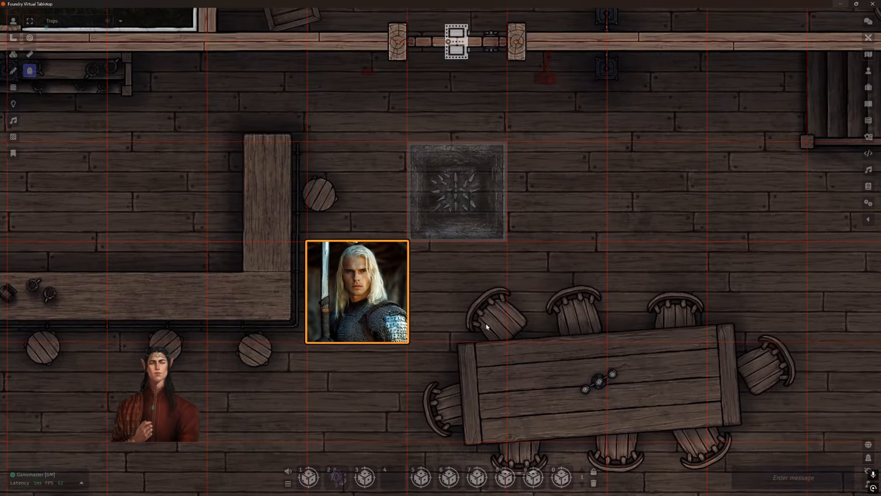
key("w")
key("d")
key("d")
key("d")
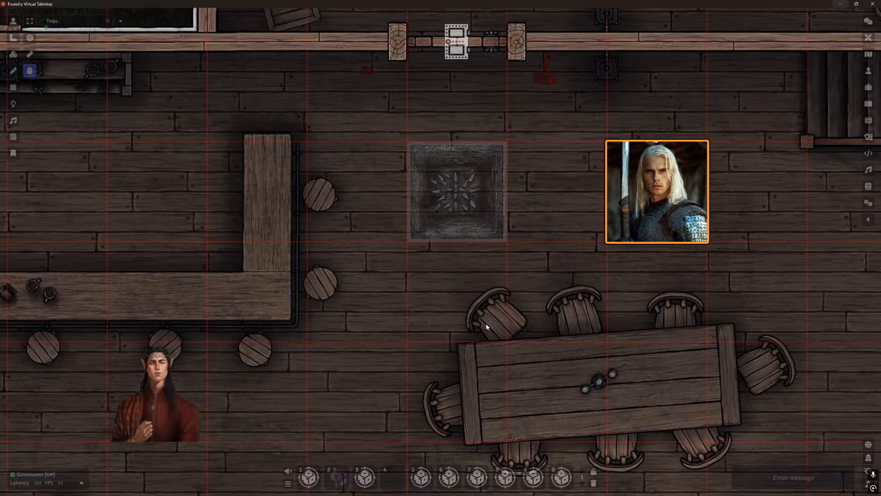
- Move the warrior token back onto the spike pit, pause and resume the game, and step the token one space right
key("a")
key("a")
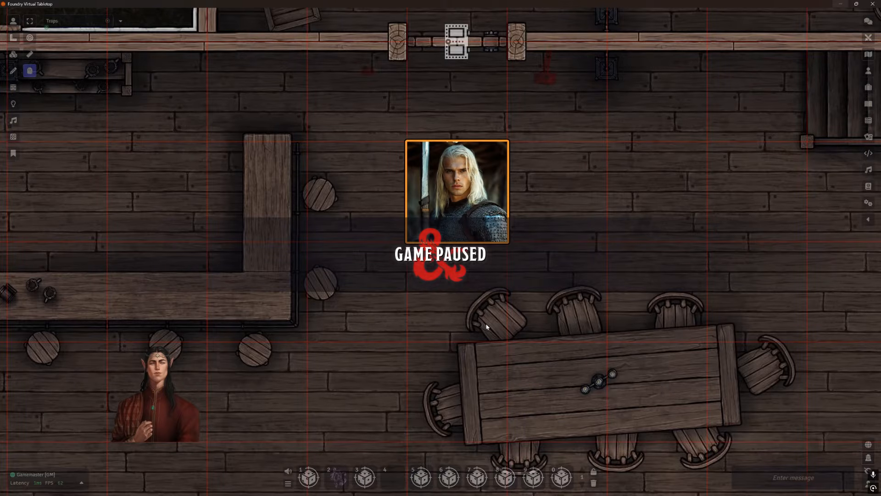
key("space")
key("d")
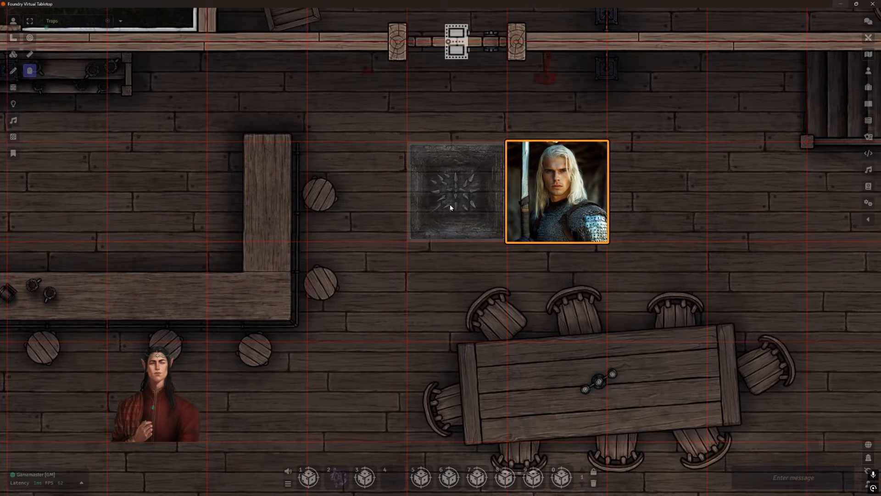
- Switch to tile editing and reveal the spike pit tile beside the warrior token
left_click(13, 54)
right_click(469, 167)
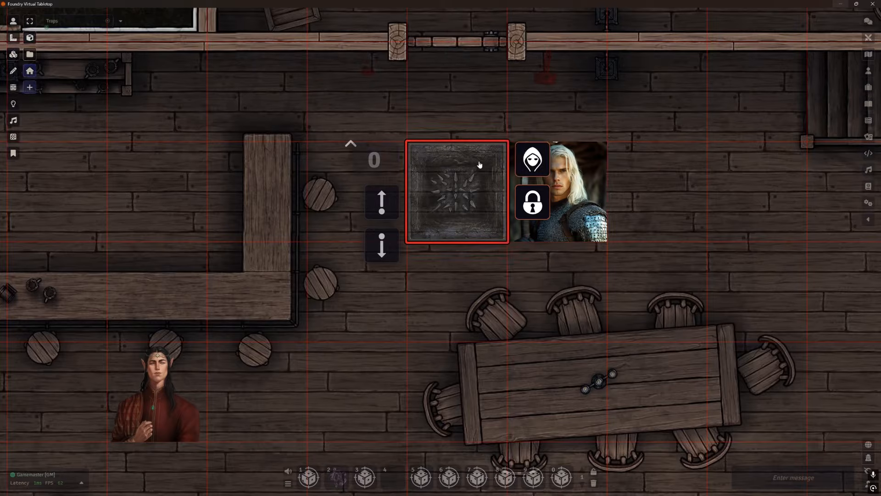
left_click(527, 156)
left_click(664, 170)
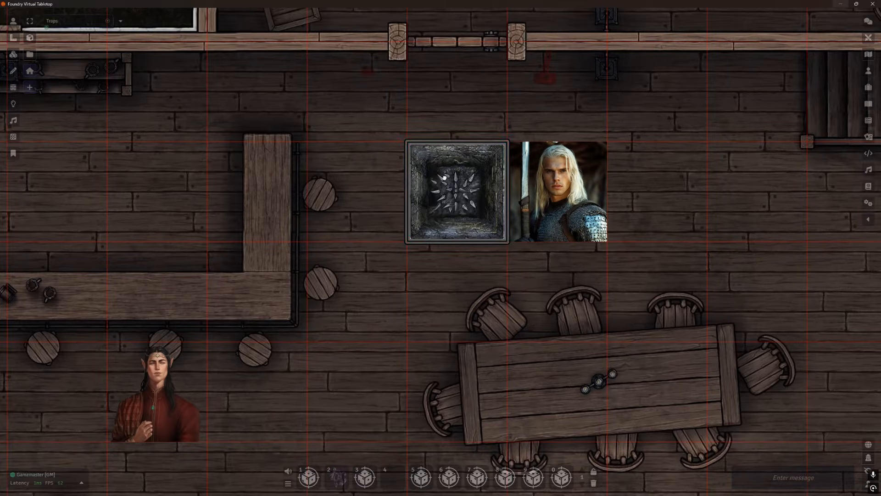
- Hide the spike pit tile from the players again
right_click(468, 211)
left_click(532, 159)
left_click(463, 290)
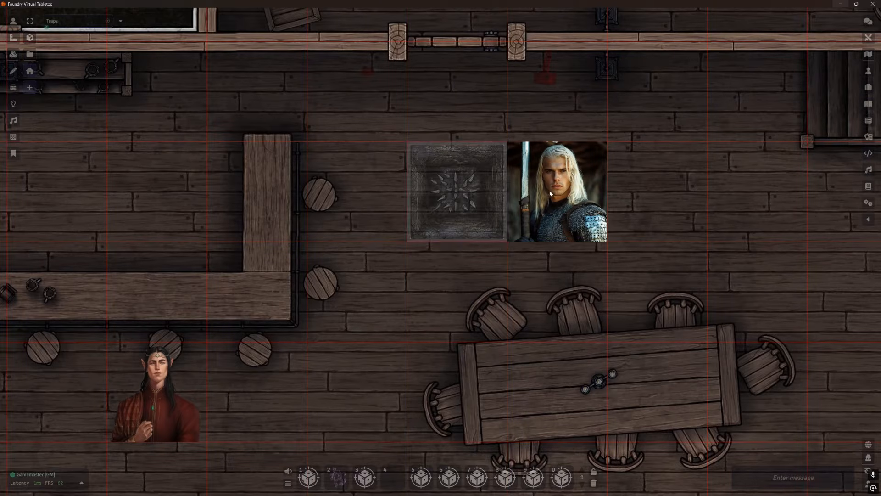
scroll(660, 177, "down", 2)
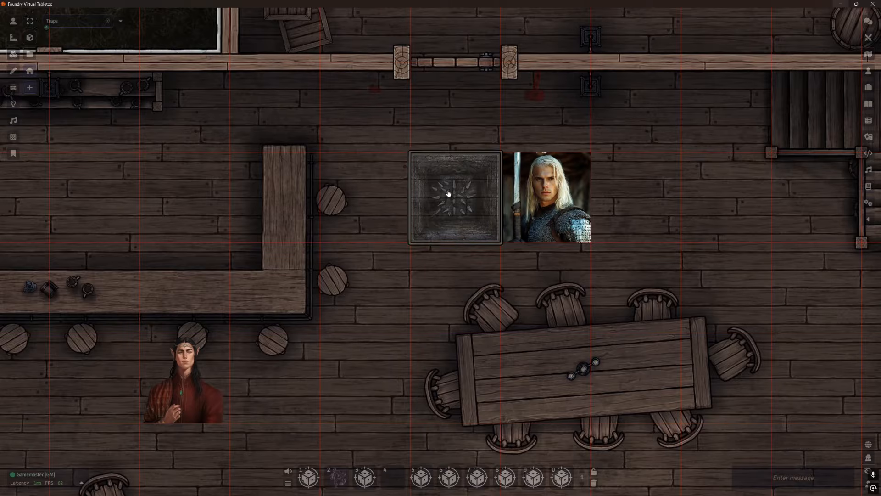
- Switch to token control and move the warrior token onto the spike pit and back one space right
left_click(7, 17)
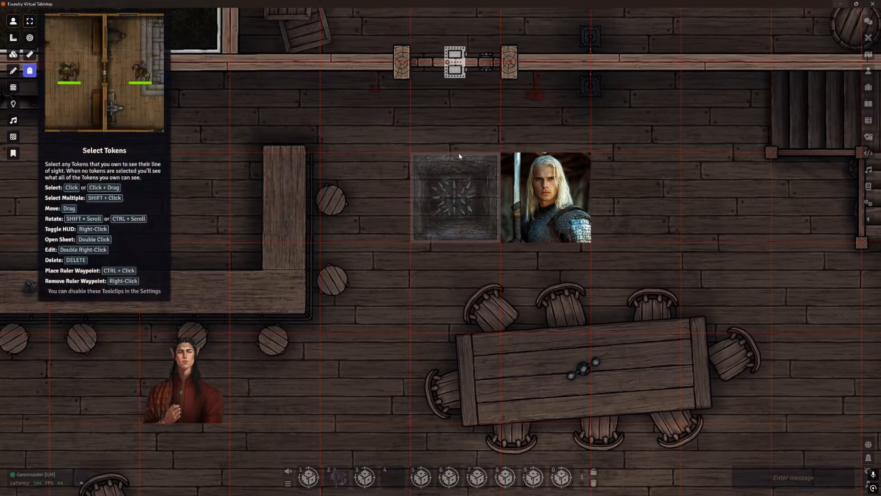
left_click_drag(546, 198, 475, 196)
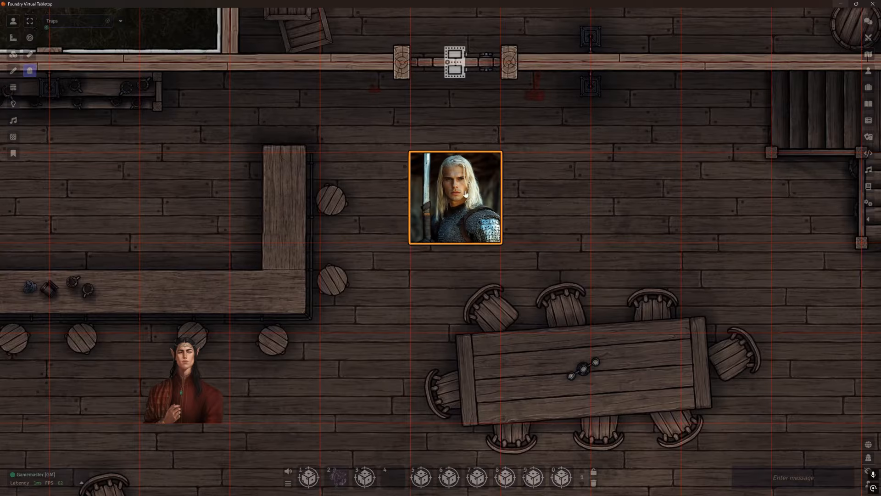
left_click_drag(466, 195, 566, 189)
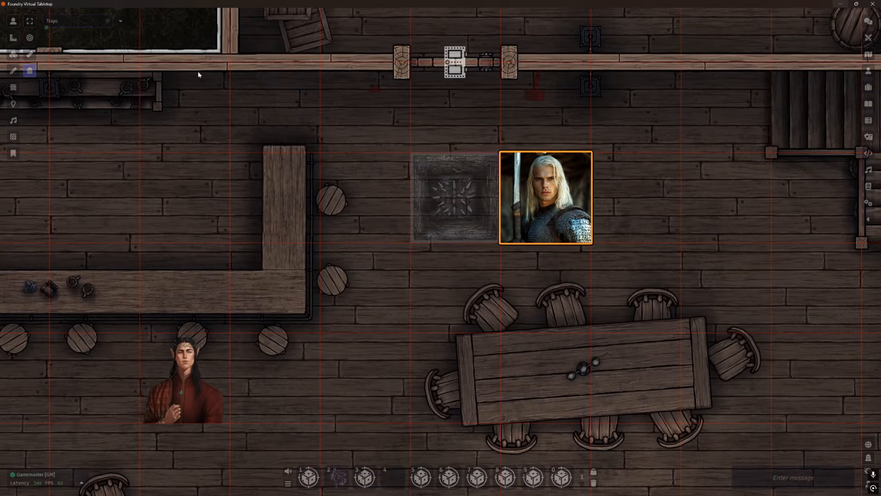
- Return to tile editing and make the hidden spike pit tile visible to the players
left_click(13, 54)
right_click(450, 187)
left_click(528, 199)
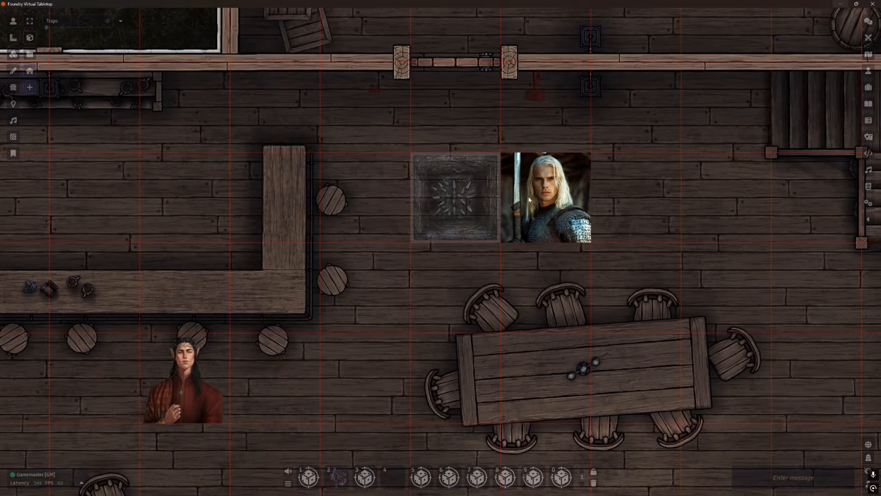
right_click(471, 202)
left_click(516, 170)
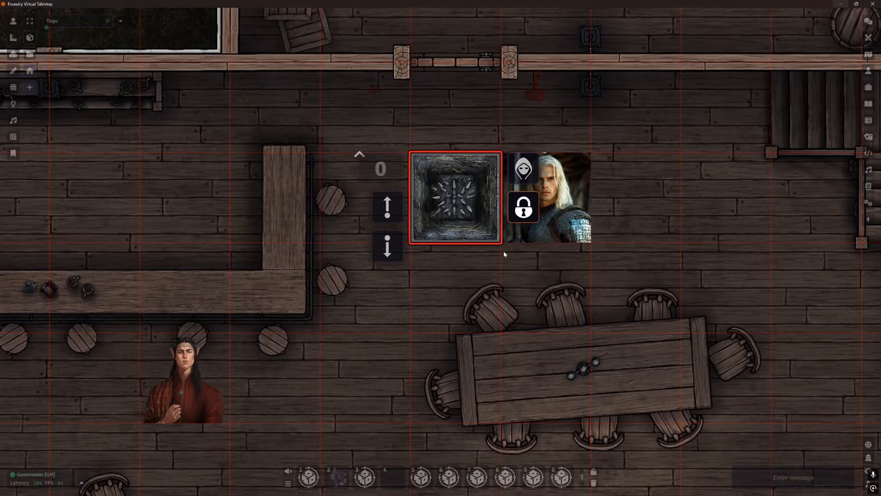
- Hide the spike pit tile from the players again and lock the tripwire tile below the doorway
left_click(521, 169)
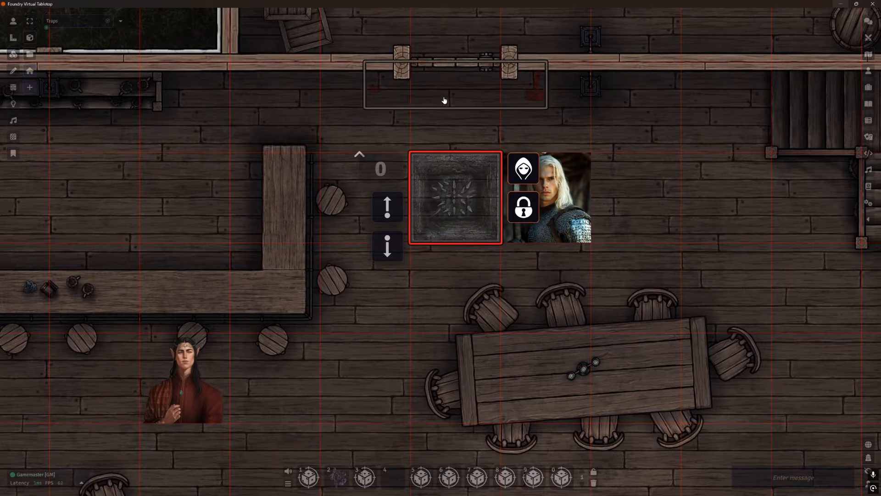
left_click_drag(468, 127, 462, 243)
scroll(478, 237, "up", 7)
left_click(476, 172)
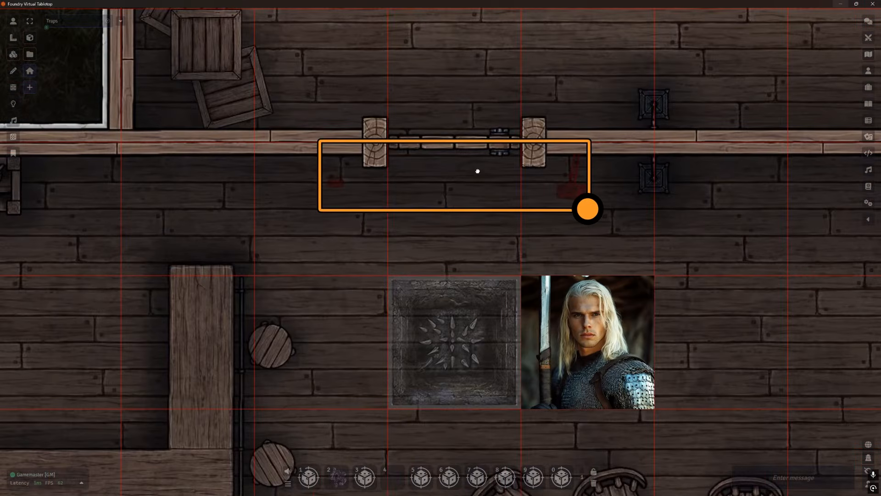
scroll(505, 227, "up", 3)
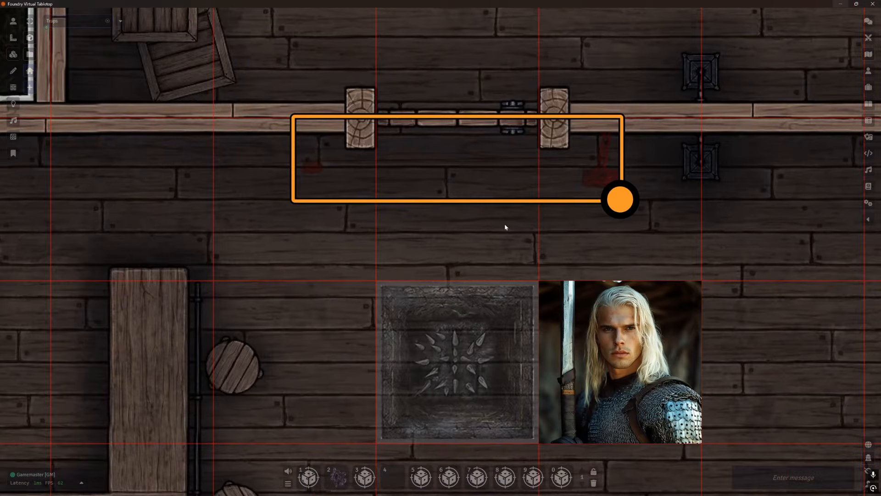
right_click(505, 173)
left_click(654, 220)
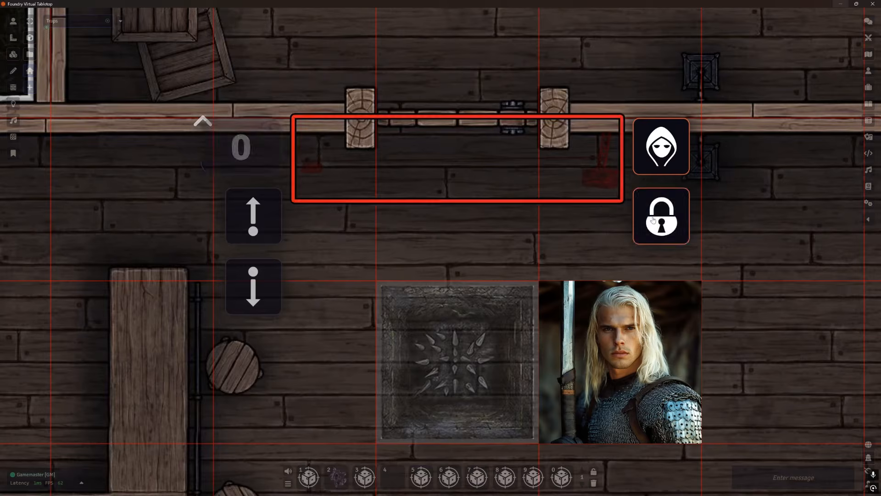
left_click(507, 218)
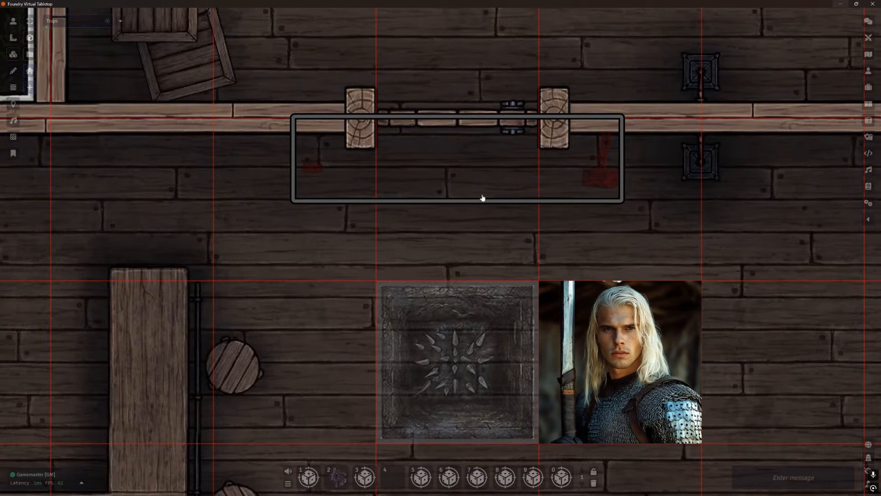
- Reveal the tripwire tile below the doorway to the players and hide it again
right_click(479, 160)
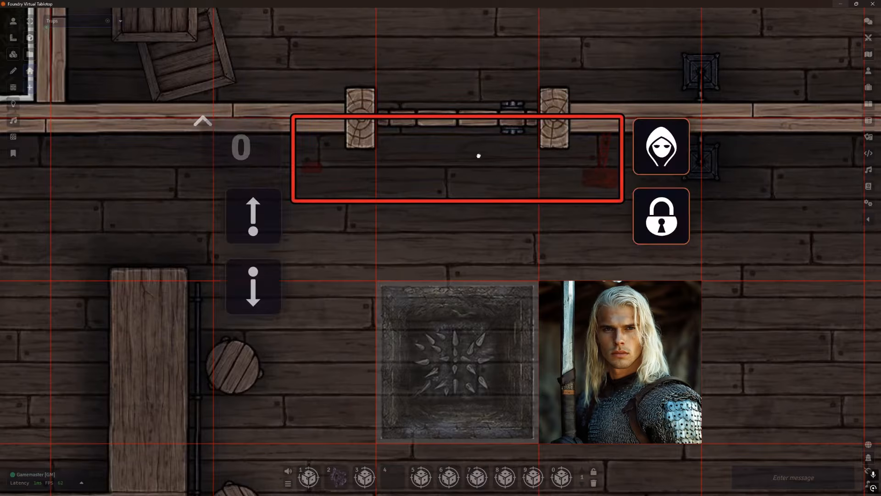
left_click(660, 152)
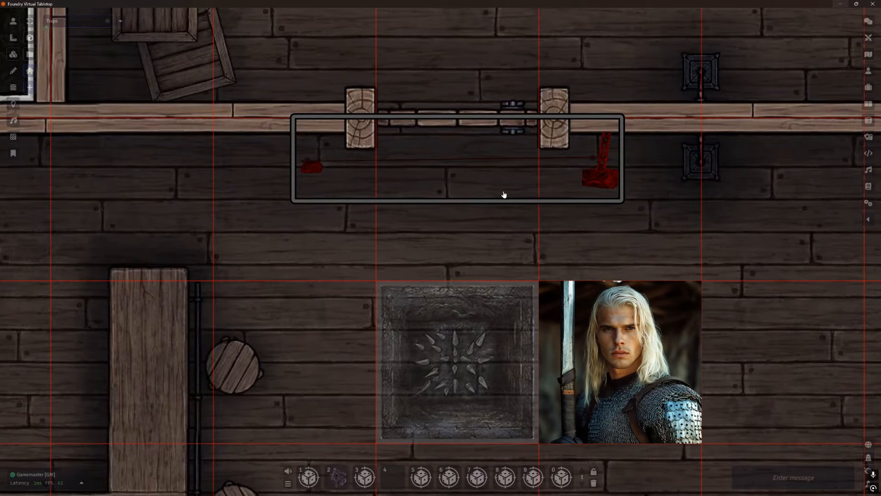
right_click(492, 161)
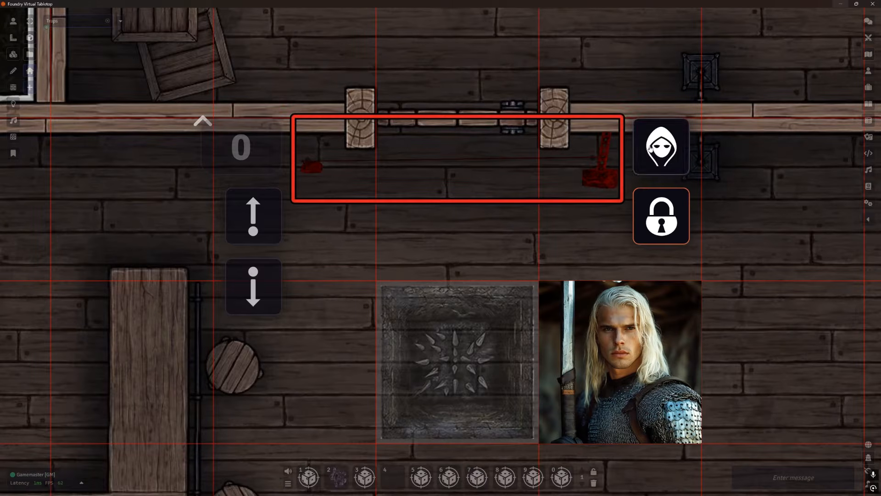
left_click(732, 235)
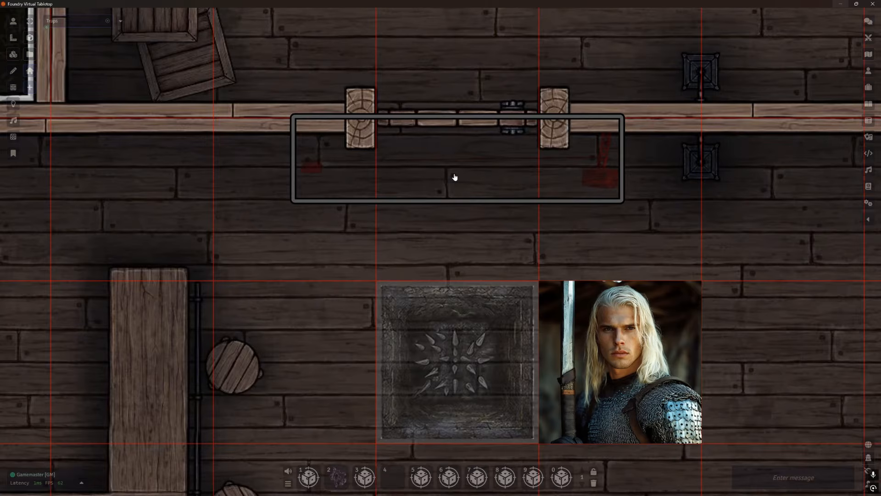
- Draw a rectangle about 425 by 100 pixels between the tripwire tile and the spike pit
scroll(455, 176, "down", 1)
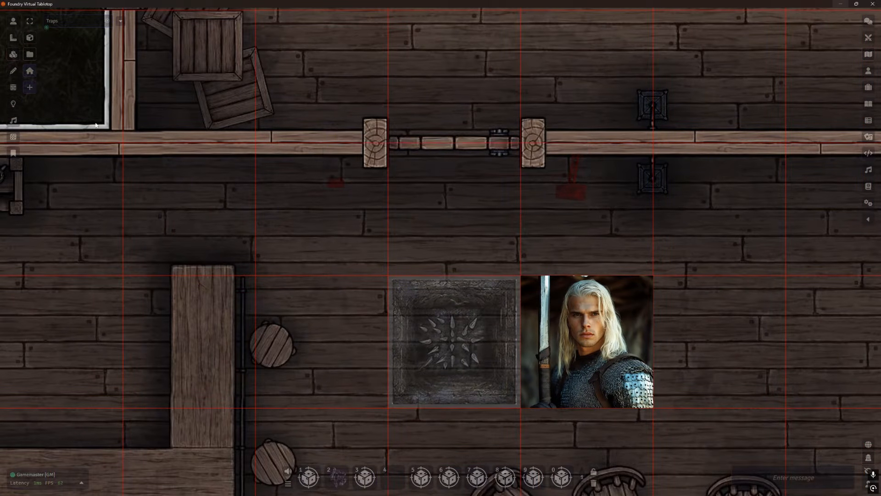
left_click(14, 72)
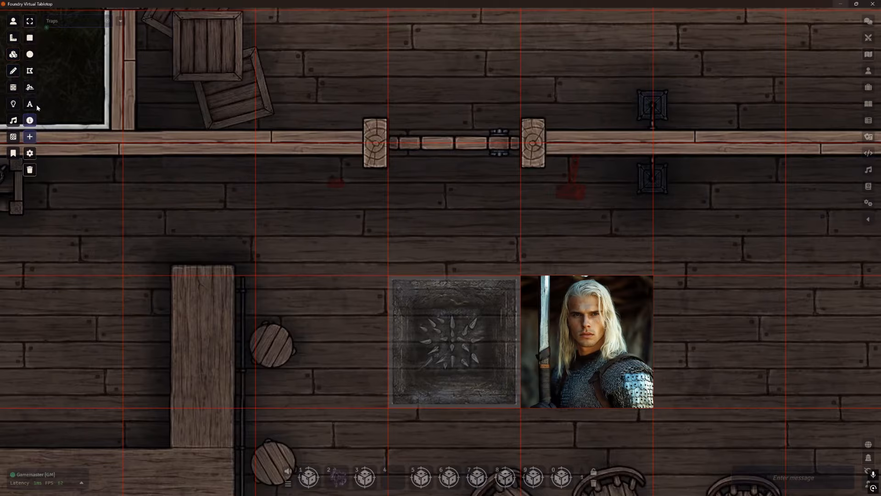
left_click_drag(346, 200, 606, 250)
- Give the new rectangle drawing the text label "Tripwire"
double_click(525, 248)
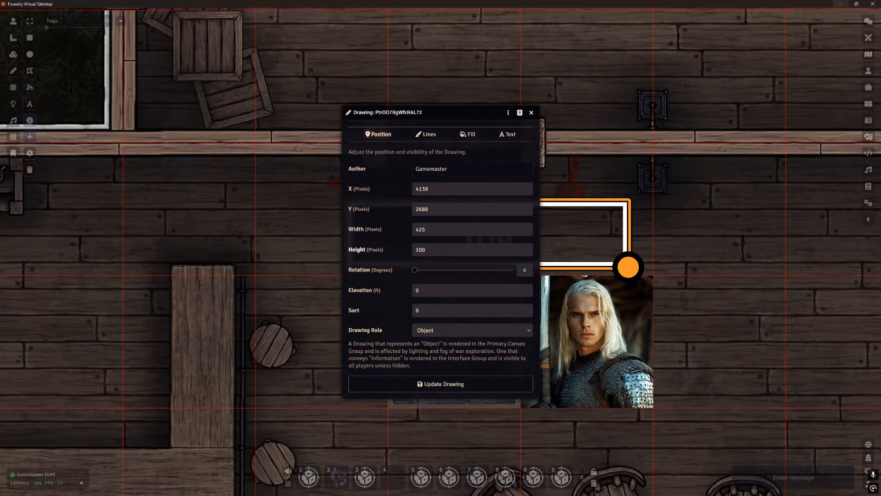
left_click(507, 134)
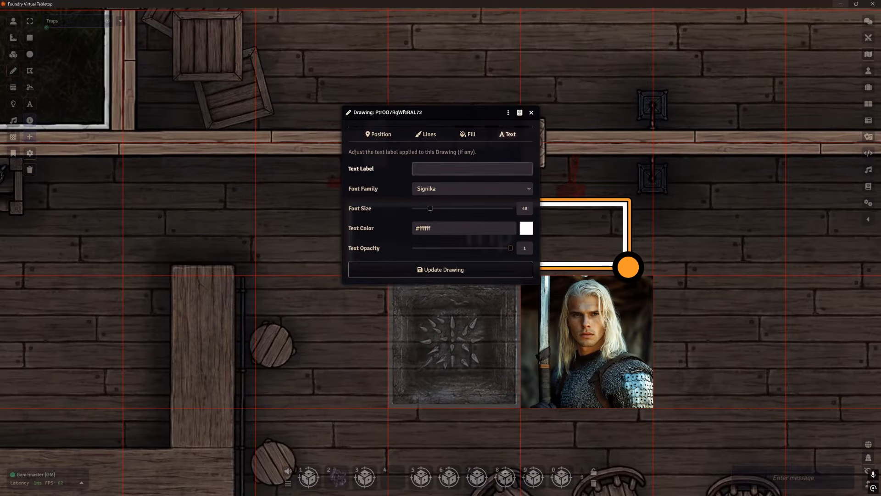
type("Tip")
key("BackSpace")
key("BackSpace")
type("ripwire")
key("Return")
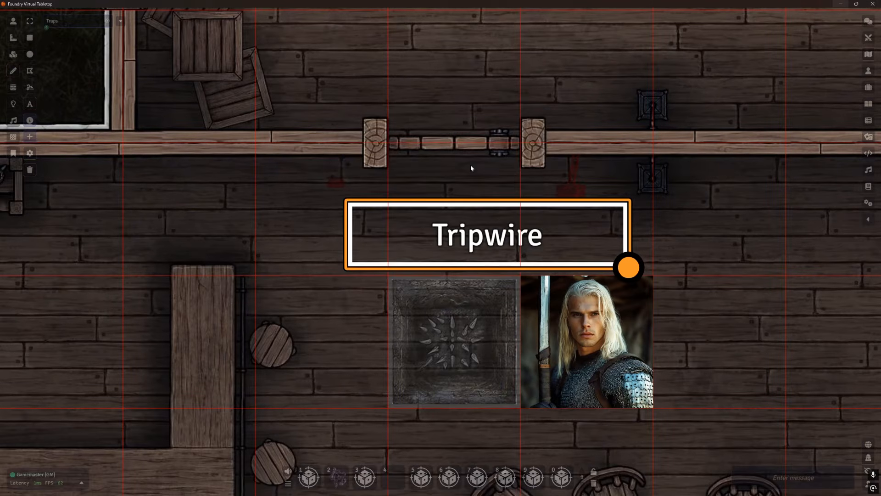
- Resize the Tripwire drawing to about 450 by 38 pixels and move it about 75 pixels to the left
left_click_drag(629, 267, 642, 228)
mouse_move(555, 203)
left_mouse_down()
mouse_move(480, 202)
mouse_move(522, 202)
mouse_move(513, 202)
left_mouse_up()
- Hide the Tripwire drawing from the players and lock it in place
right_click(487, 221)
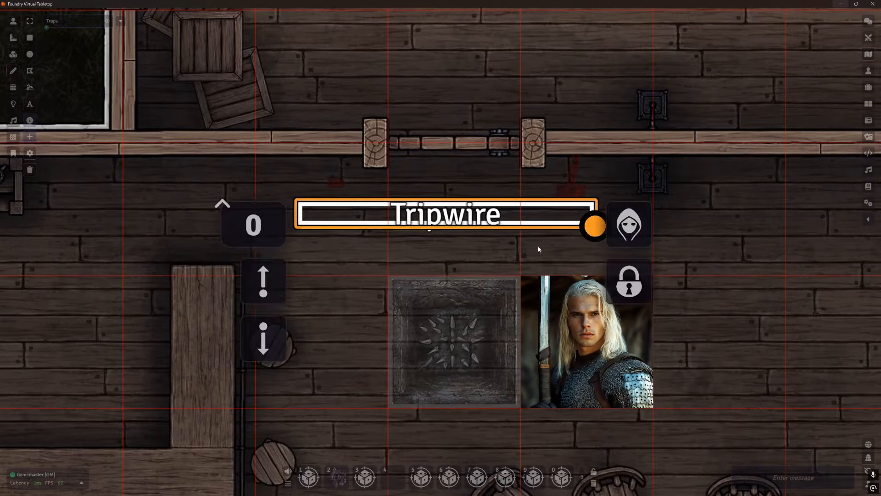
left_click(629, 224)
left_click(629, 281)
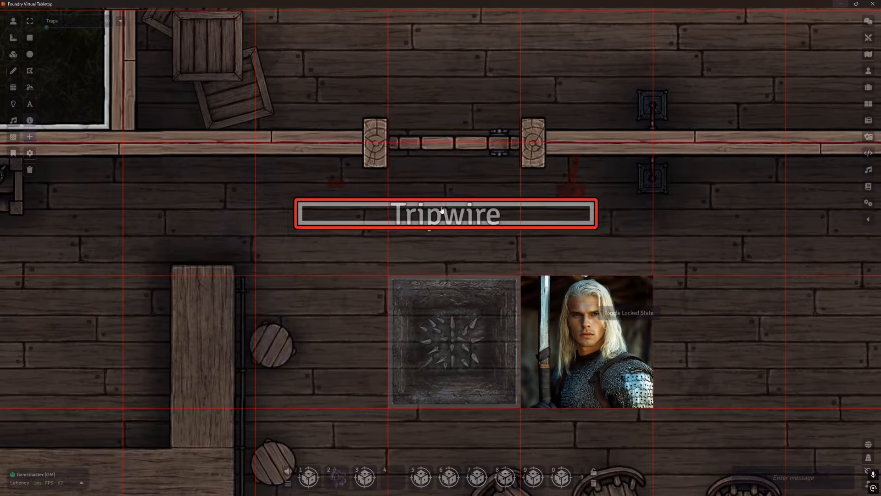
- Change the Tripwire drawing's role to Information and update the drawing
double_click(425, 208)
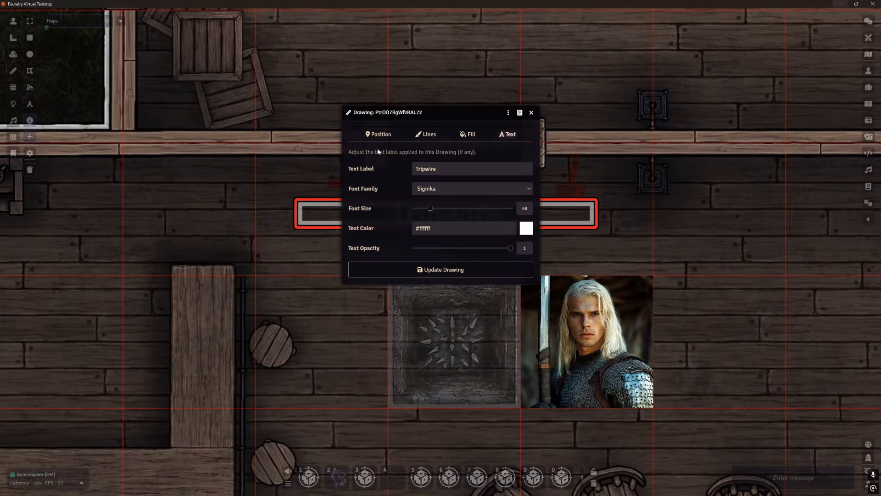
left_click(378, 134)
left_click(473, 330)
left_click(436, 356)
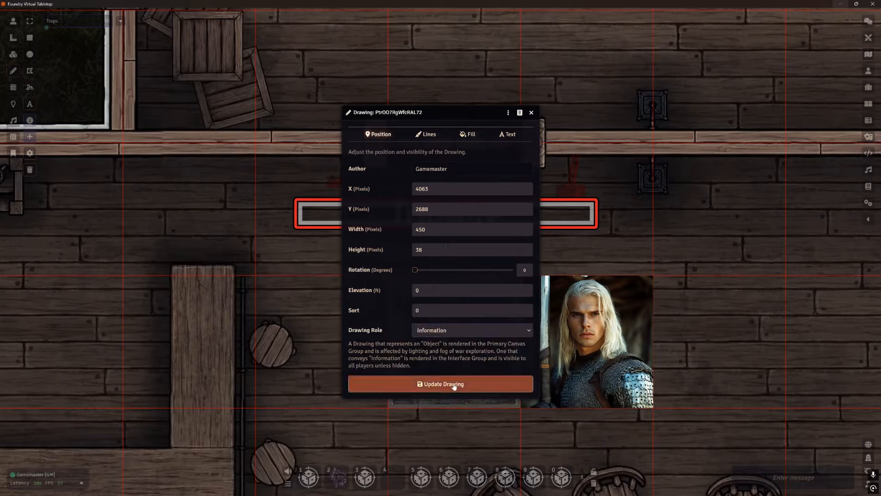
left_click(454, 387)
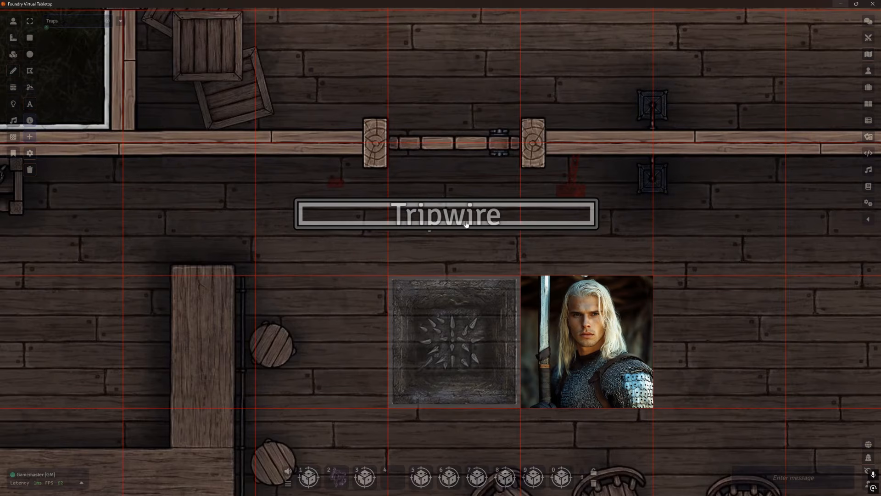
- Replace the drawing's Tripwire text label with a long row of dashes
double_click(452, 214)
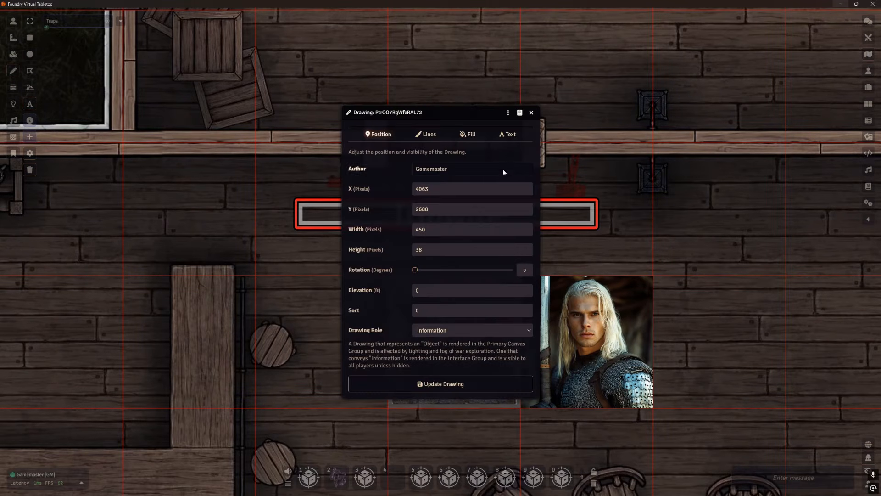
left_click(510, 139)
left_click_drag(440, 169, 396, 170)
type("-")
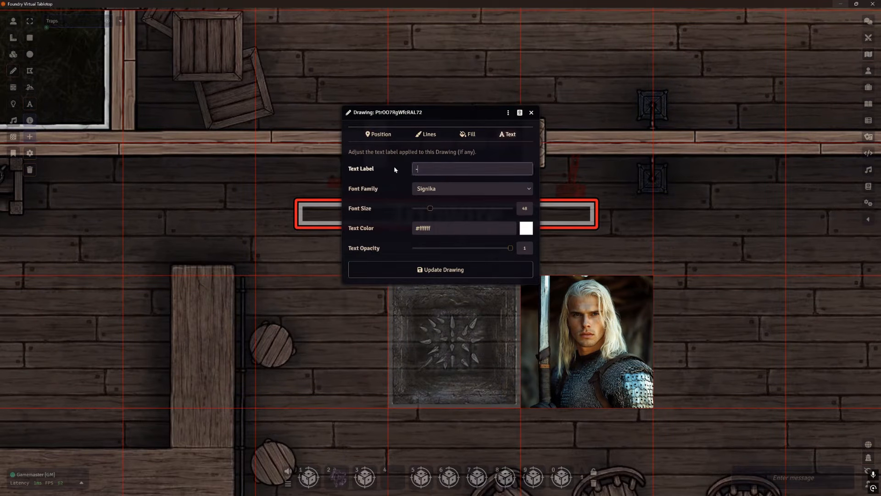
type("------------------------------------------")
left_click(459, 271)
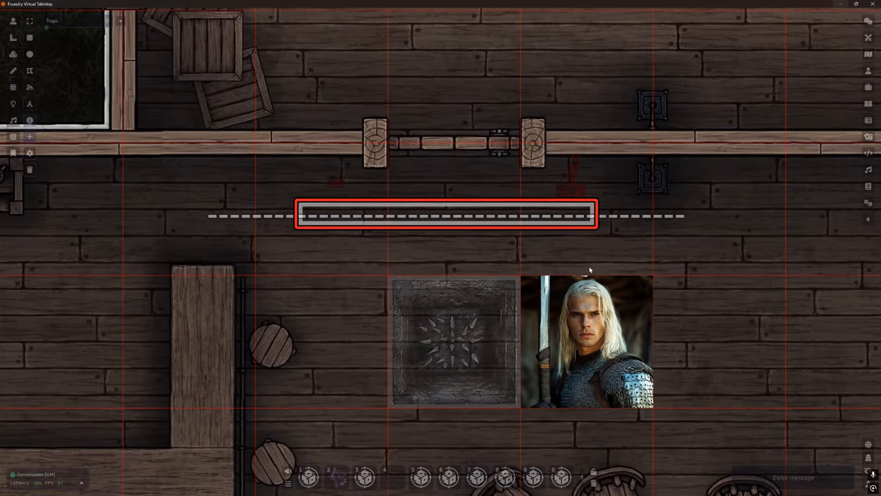
- Unlock the dashed-line drawing and make it visible to the players
right_click(418, 207)
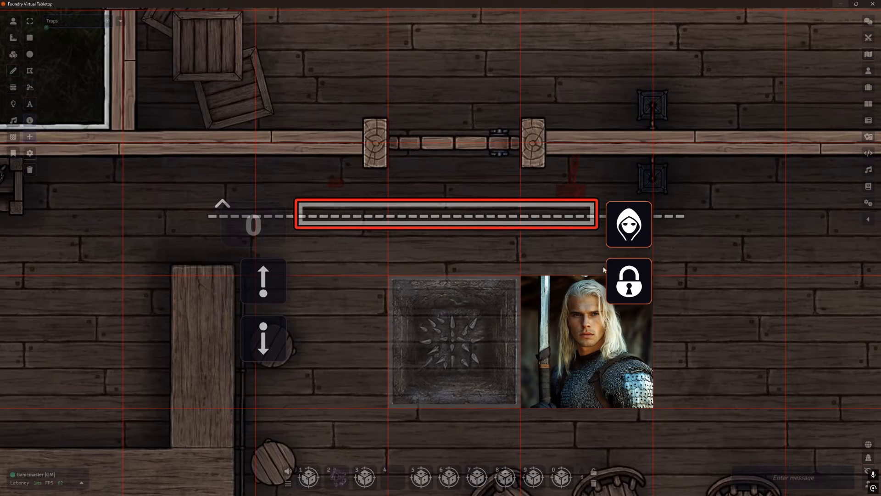
left_click(623, 284)
left_click(629, 240)
left_click(708, 256)
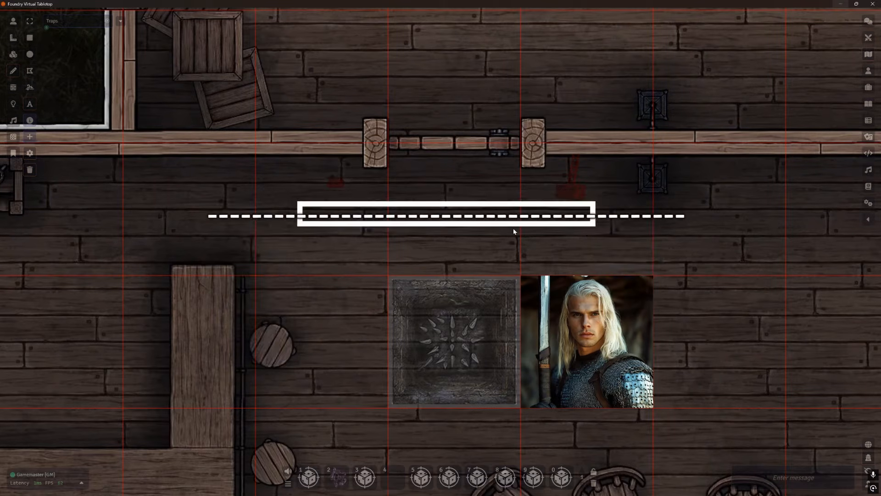
- Delete the dashed-line rectangle drawing from the scene
left_click(495, 213)
key("Delete")
scroll(503, 230, "down", 2)
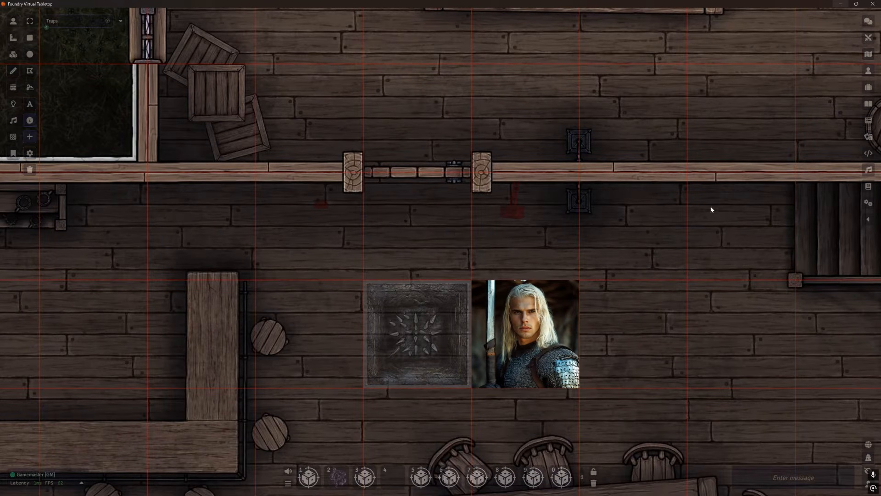
- Open the world's module management and check which modules are active
left_click(869, 203)
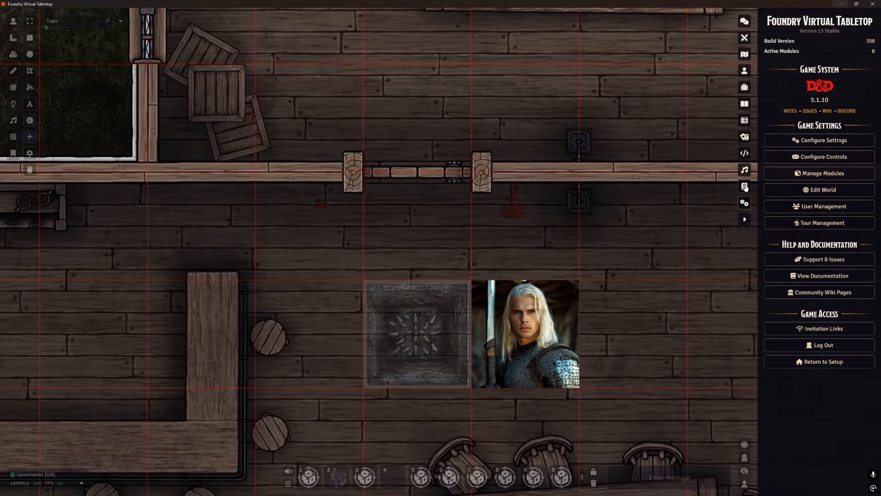
left_click(823, 173)
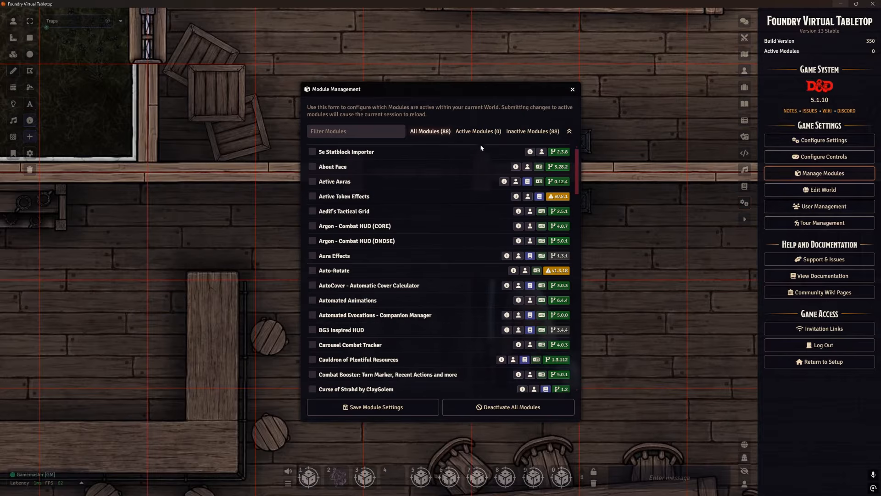
scroll(415, 192, "down", 5)
left_click(479, 131)
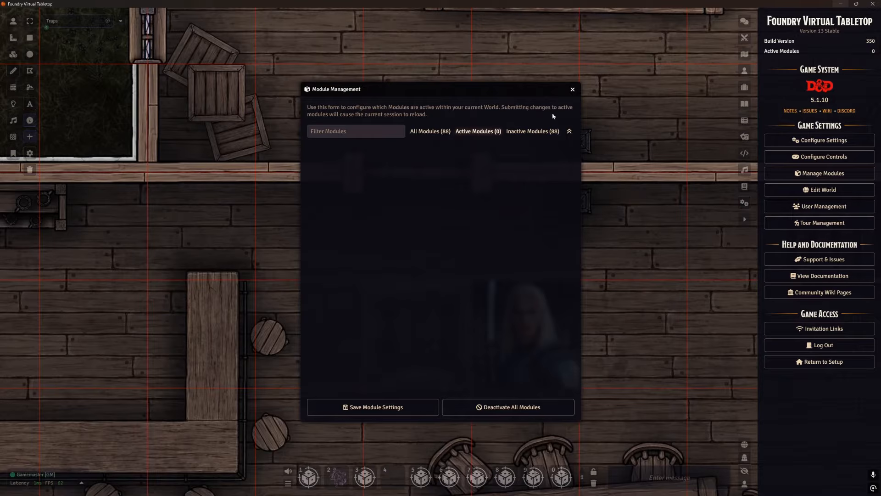
left_click(573, 90)
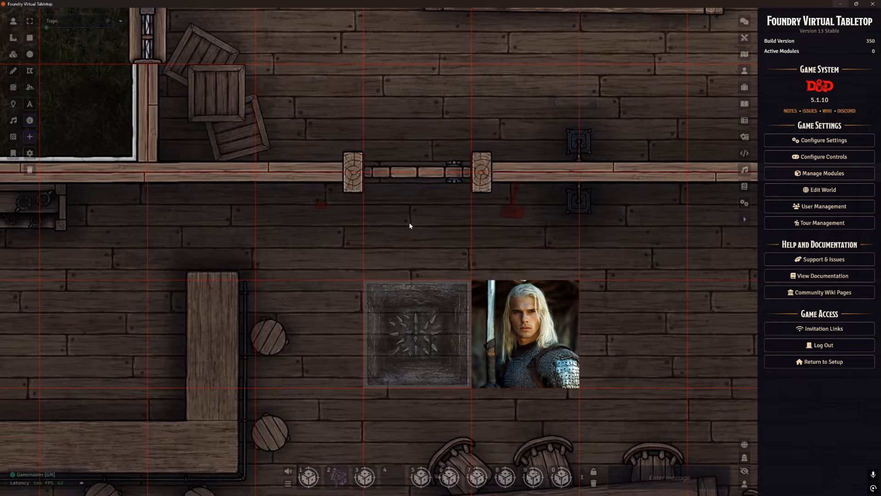
- Draw a rectangular region about one grid square in size, two squares to the right of the warrior token
scroll(427, 241, "down", 4)
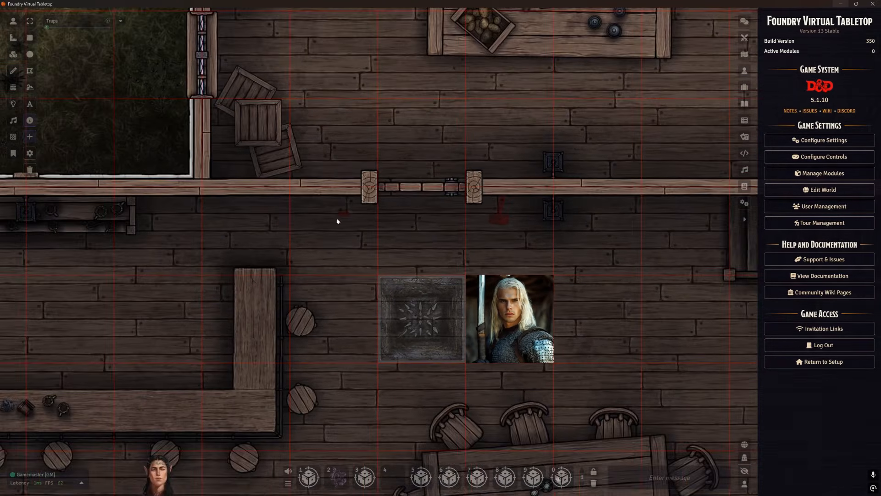
left_click(13, 136)
left_click_drag(402, 246, 272, 199)
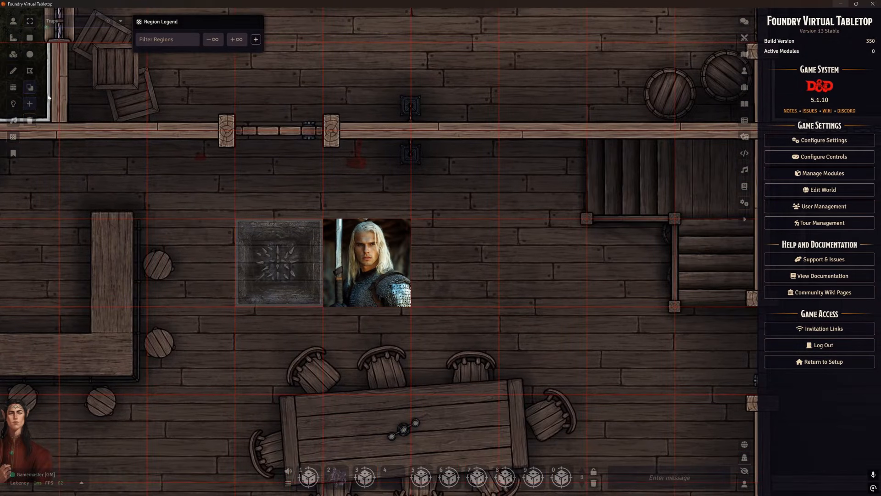
left_click(29, 38)
left_click_drag(502, 224, 584, 309)
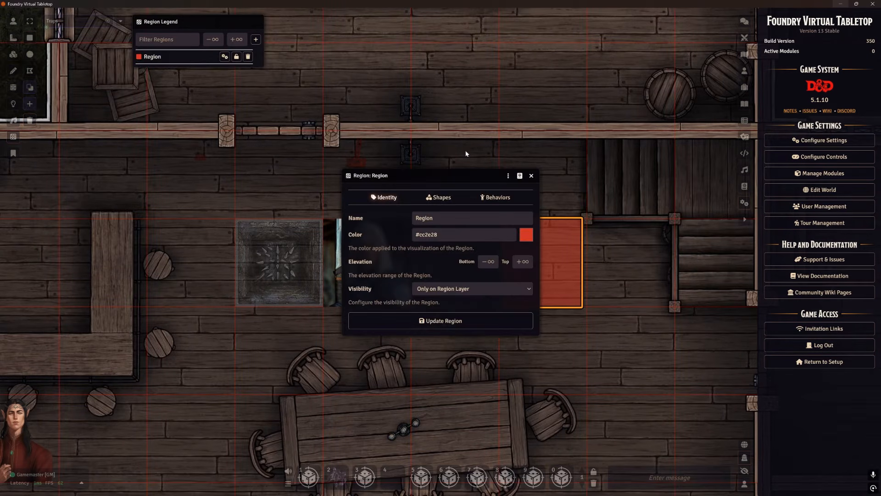
- Add a Toggle Behavior to the new rectangular region
left_click_drag(465, 177, 398, 128)
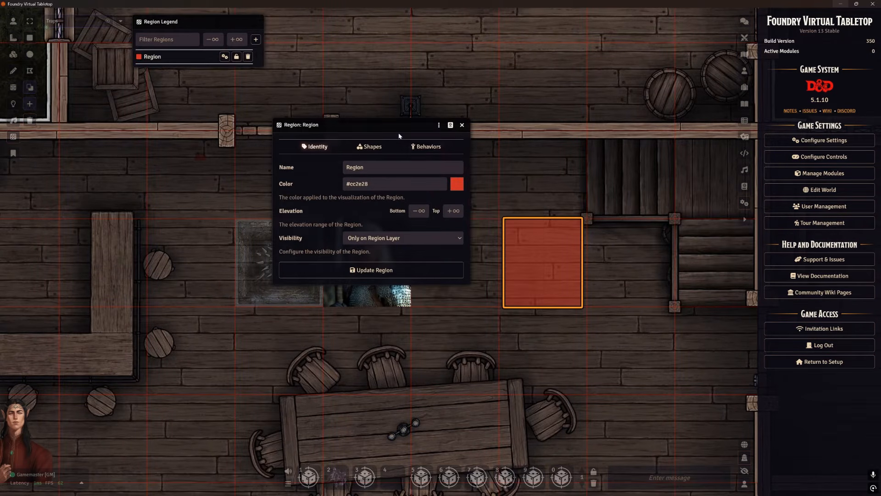
left_click(427, 148)
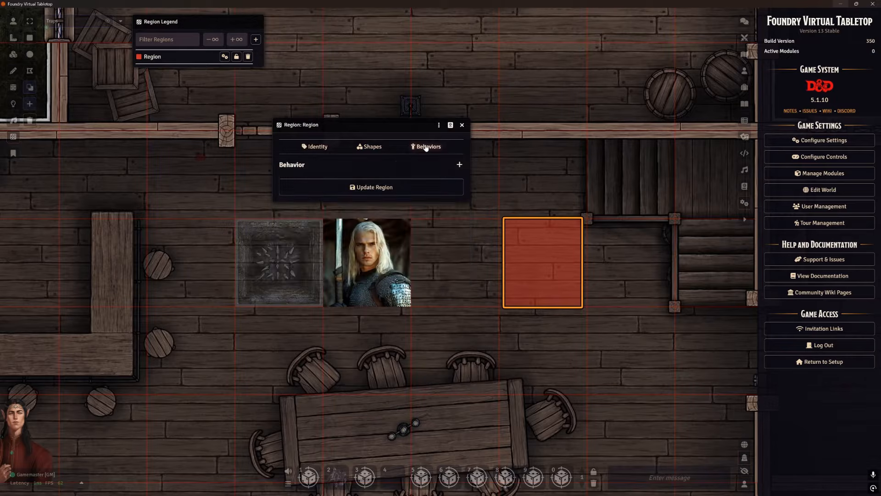
left_click(459, 164)
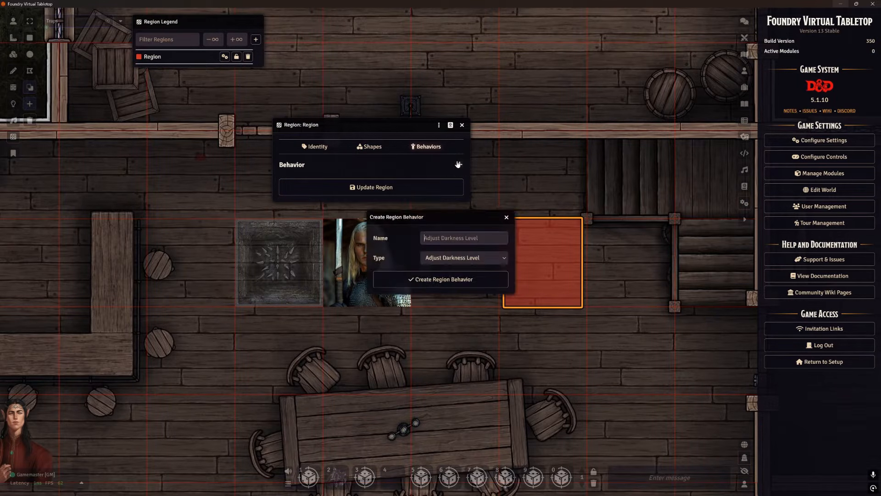
left_click(464, 258)
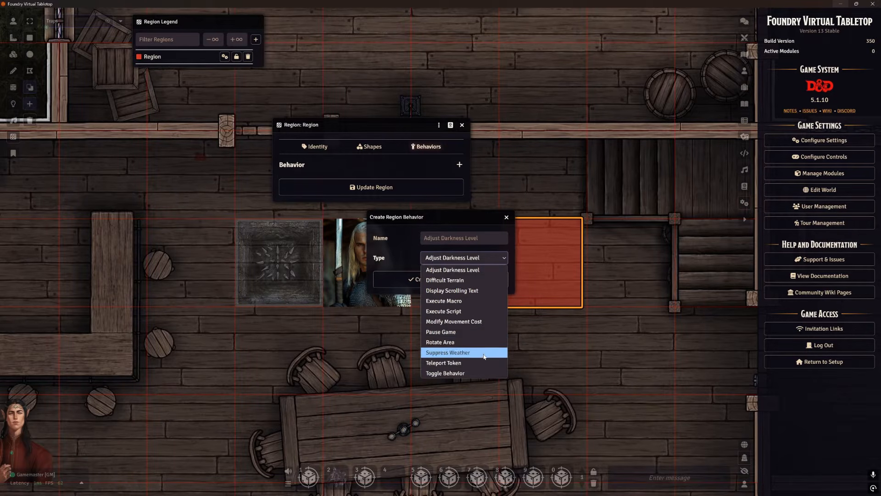
left_click(479, 372)
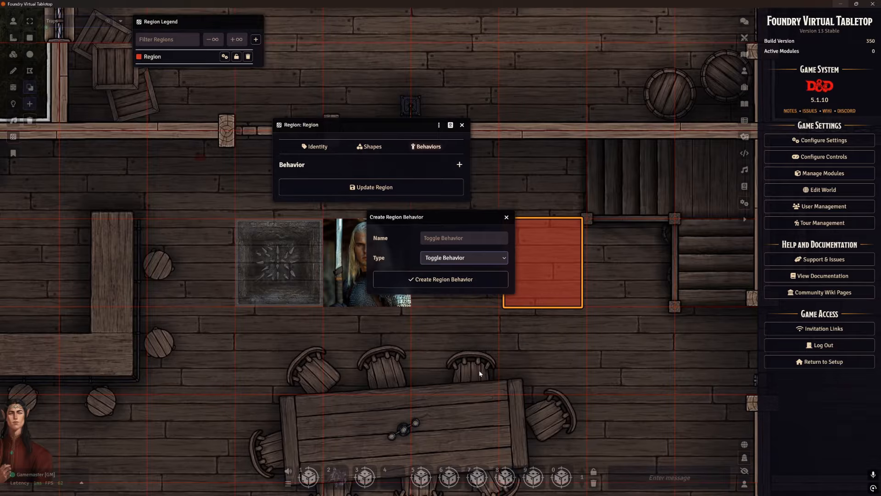
left_click(460, 279)
- Try Token Moves In as the toggle behavior's subscribed event, and close the behavior and region settings without saving
left_click(440, 253)
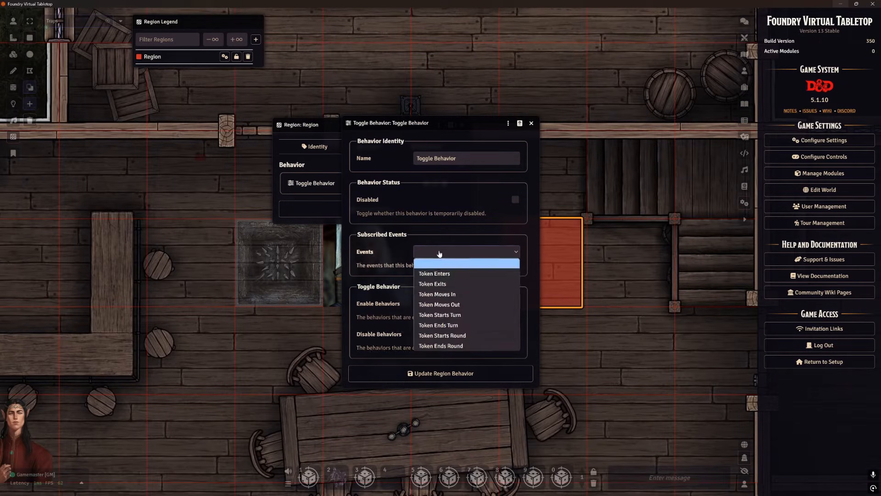
left_click(450, 296)
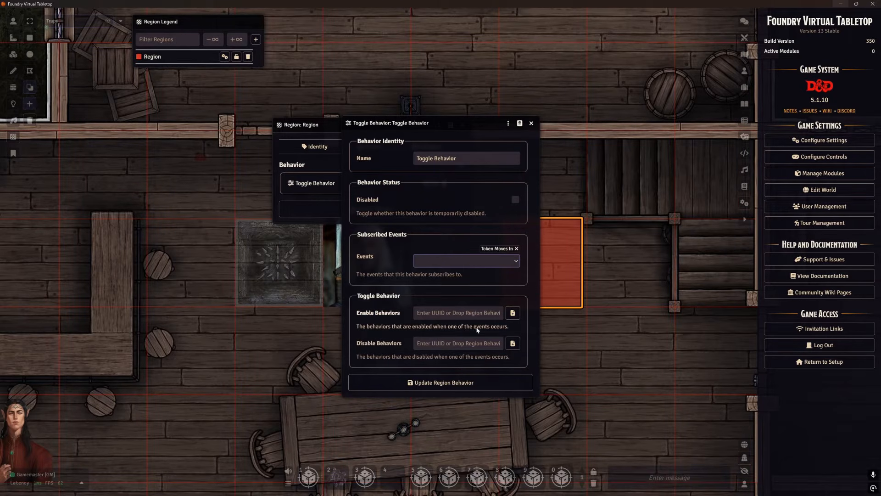
left_click(531, 124)
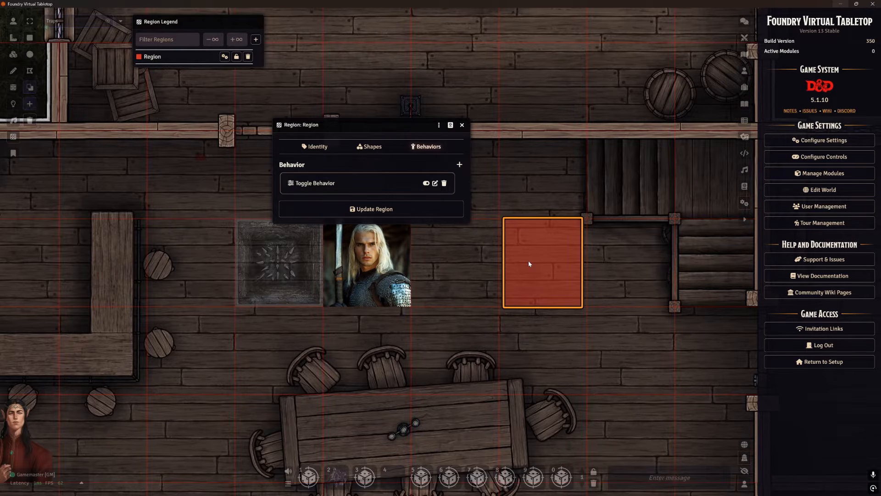
left_click(462, 125)
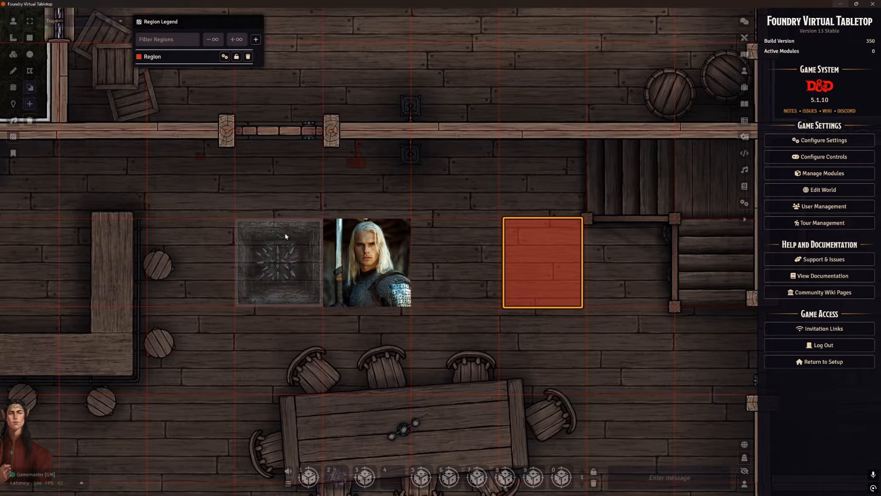
- Delete the rectangular region from the scene and return to the token controls
left_click(248, 56)
left_click(398, 271)
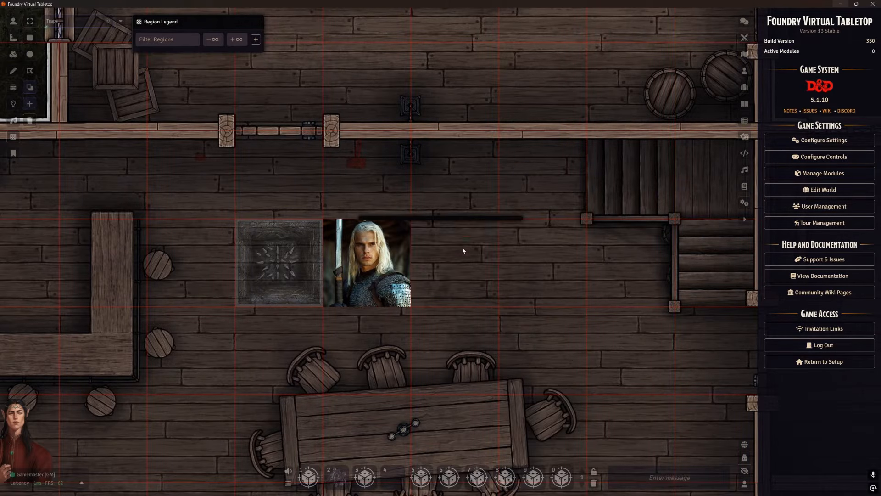
scroll(445, 189, "down", 3)
left_click_drag(445, 190, 513, 217)
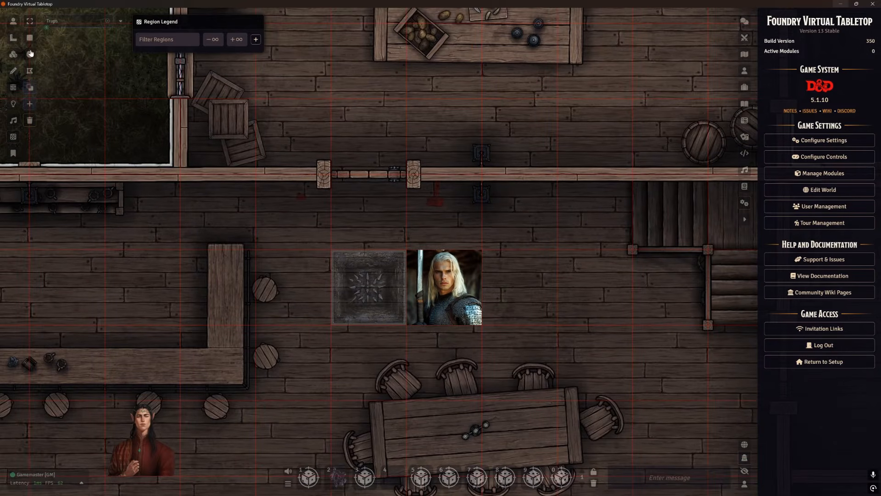
left_click(13, 21)
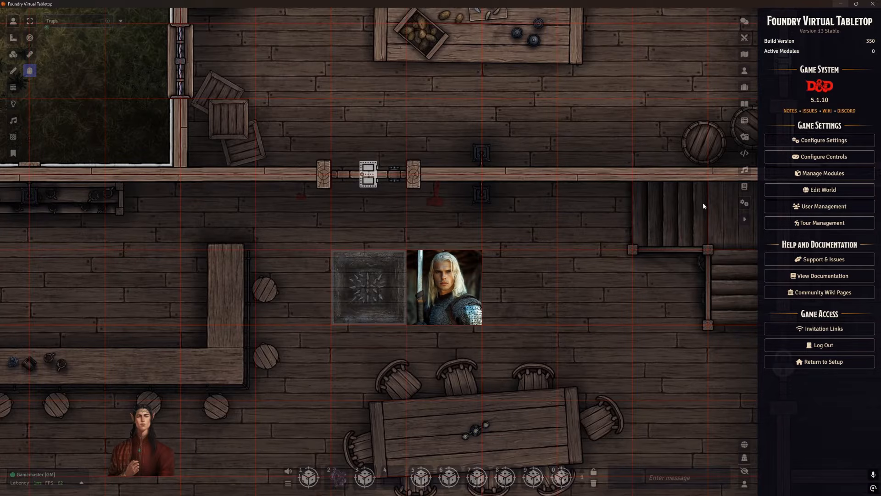
- Activate the Monk's Active Tile Triggers module, save the module settings and reload the world
left_click(820, 175)
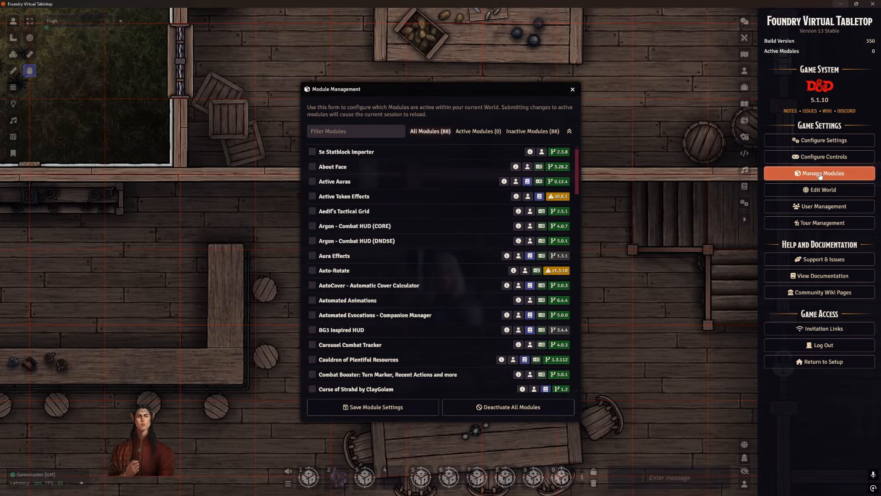
scroll(333, 277, "down", 10)
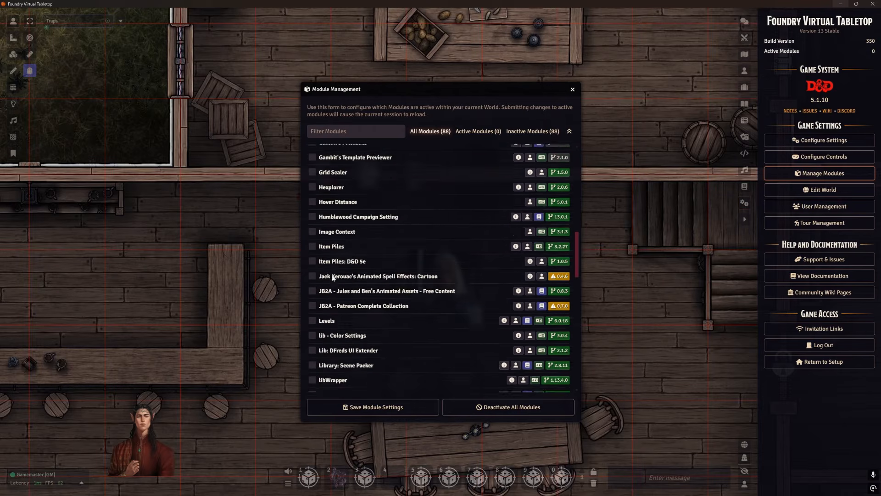
scroll(333, 278, "down", 5)
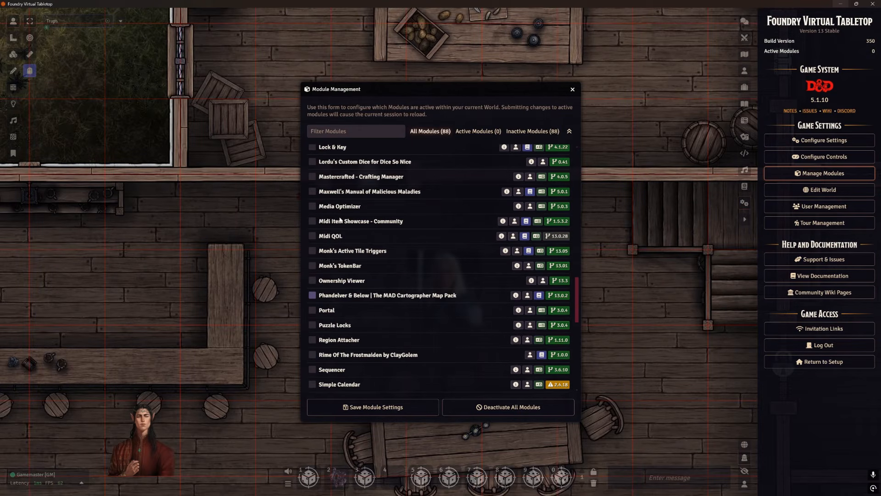
scroll(345, 243, "up", 1)
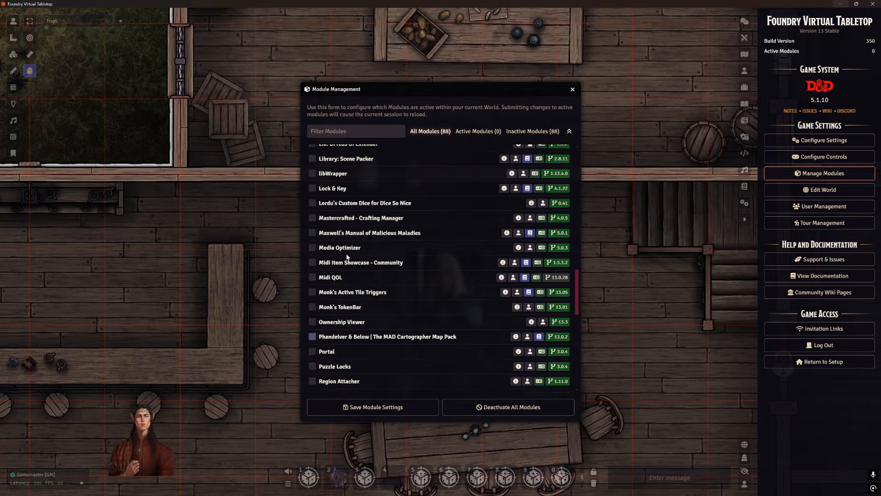
left_click(312, 292)
left_click(373, 407)
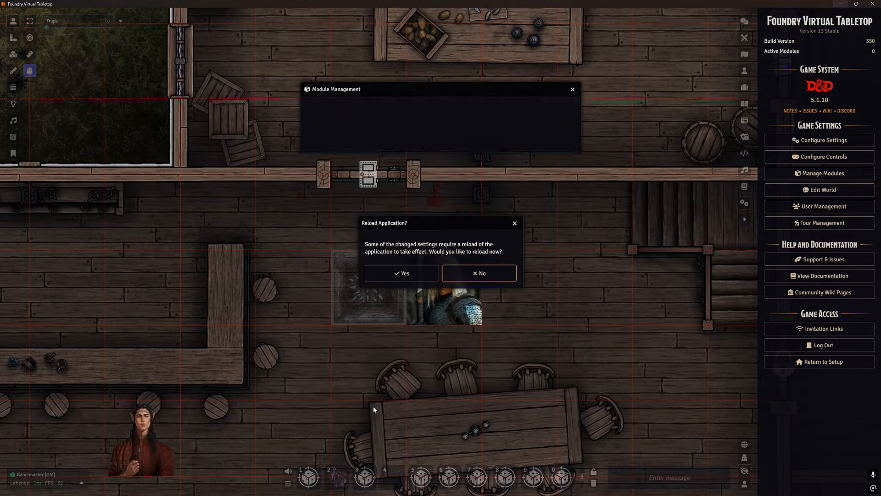
left_click(402, 274)
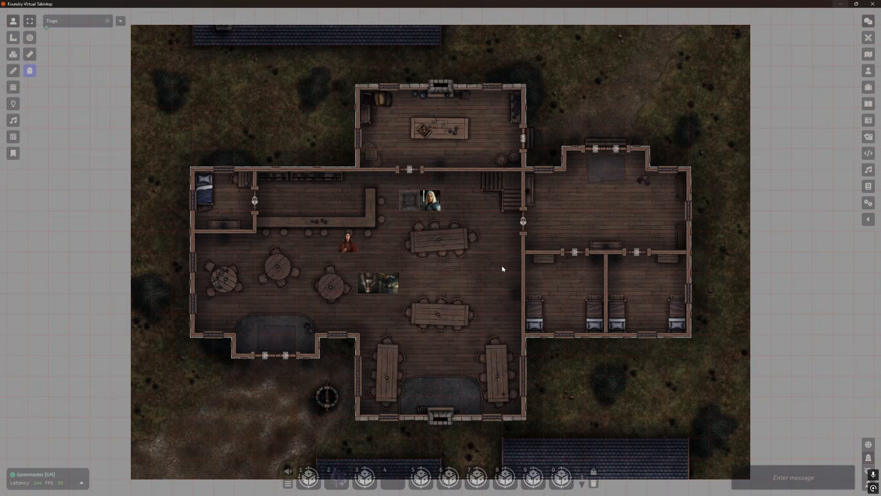
- Move the warrior token three squares away from the spike pit, over to the staircase
scroll(420, 147, "up", 10)
scroll(454, 113, "up", 8)
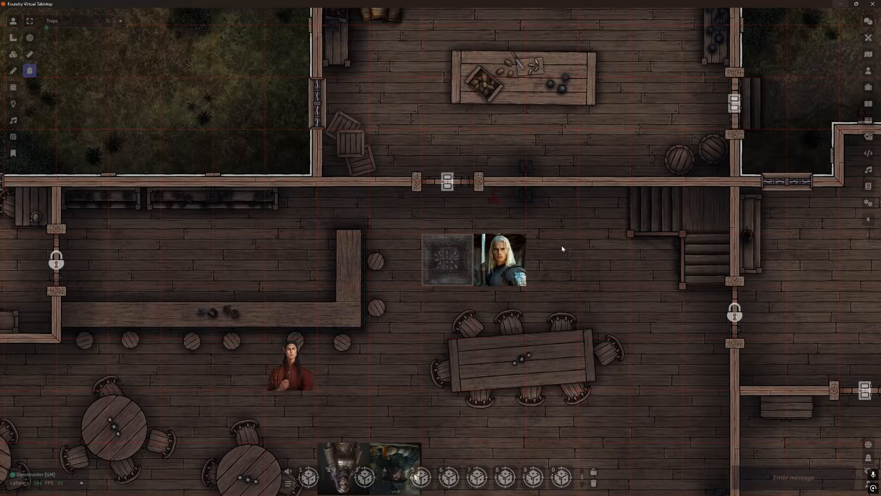
scroll(573, 240, "up", 1)
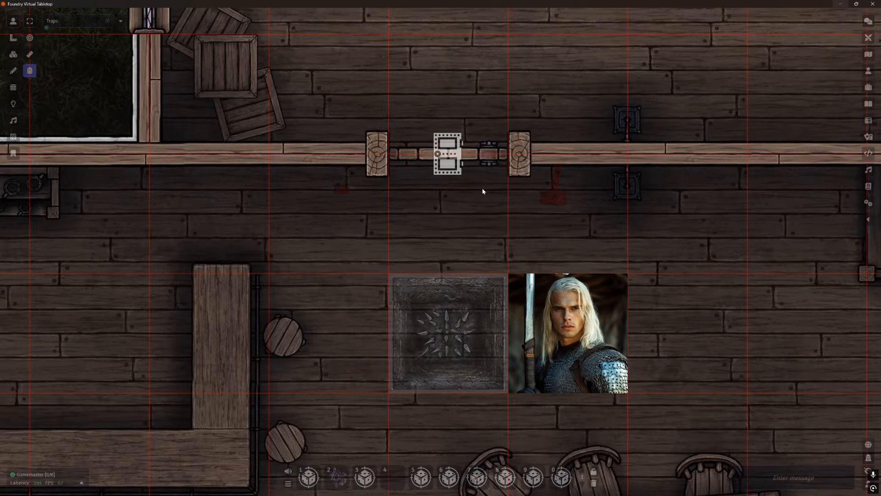
left_click(14, 54)
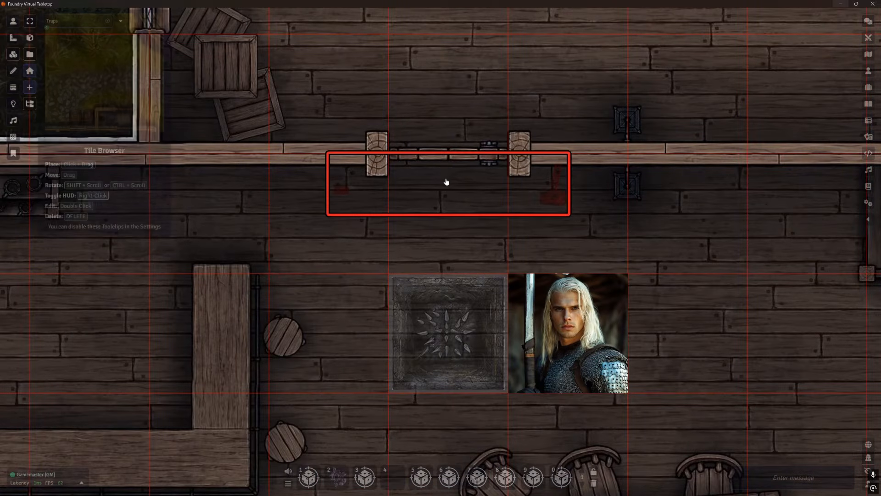
left_click(449, 317)
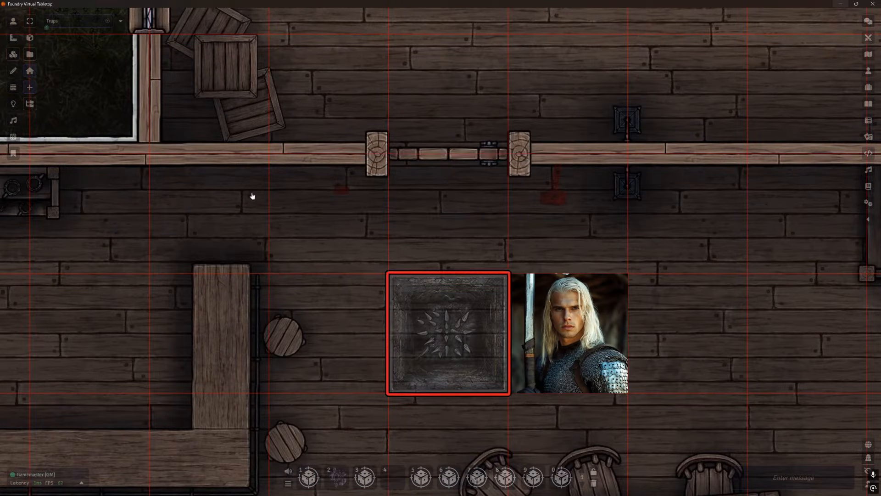
left_click(9, 21)
left_click(538, 318)
key("d")
key("d")
key("d")
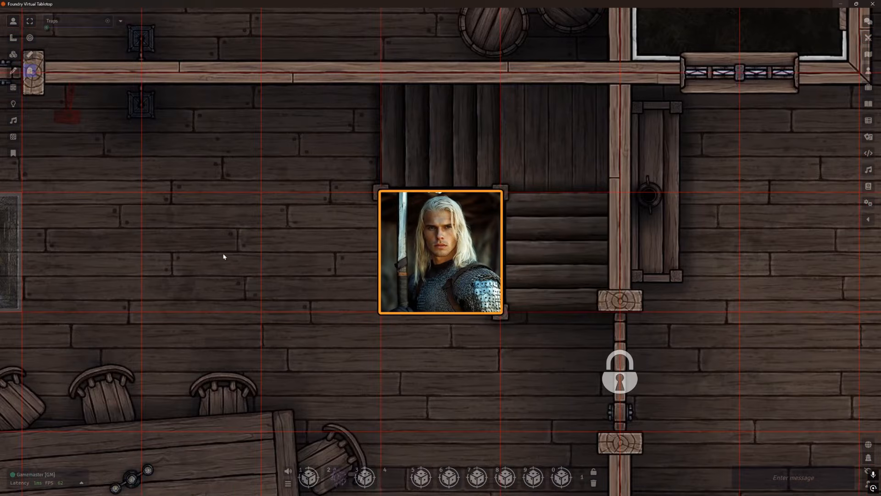
- Open the trigger setup of the spike pit tile
left_click_drag(224, 257, 589, 319)
left_click(447, 277)
left_click_drag(423, 285, 493, 313)
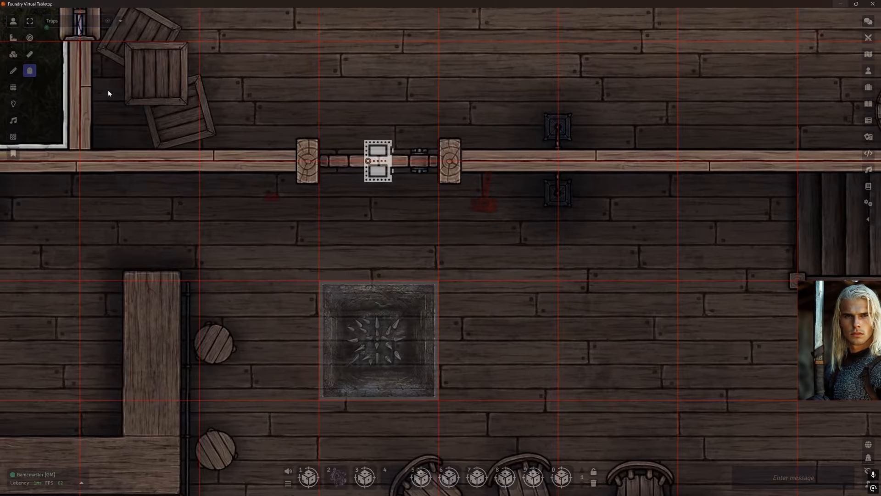
left_click(13, 55)
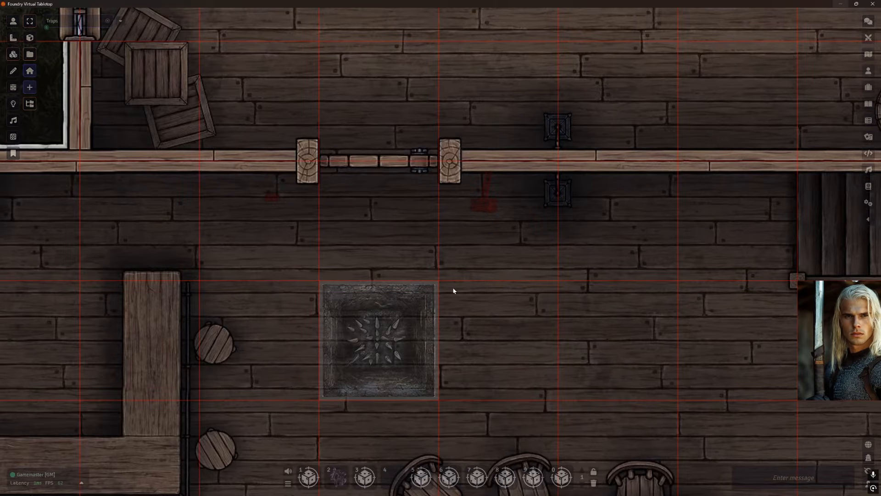
scroll(503, 327, "up", 4)
left_click_drag(505, 327, 581, 298)
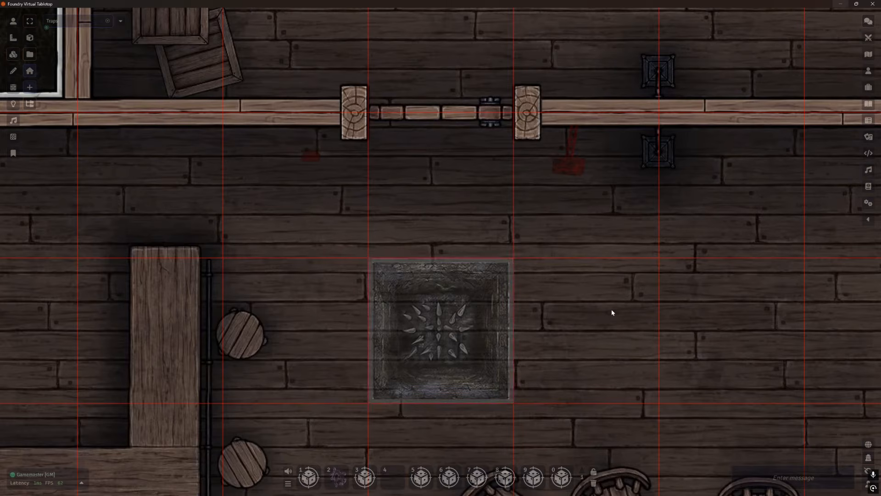
left_click(448, 337)
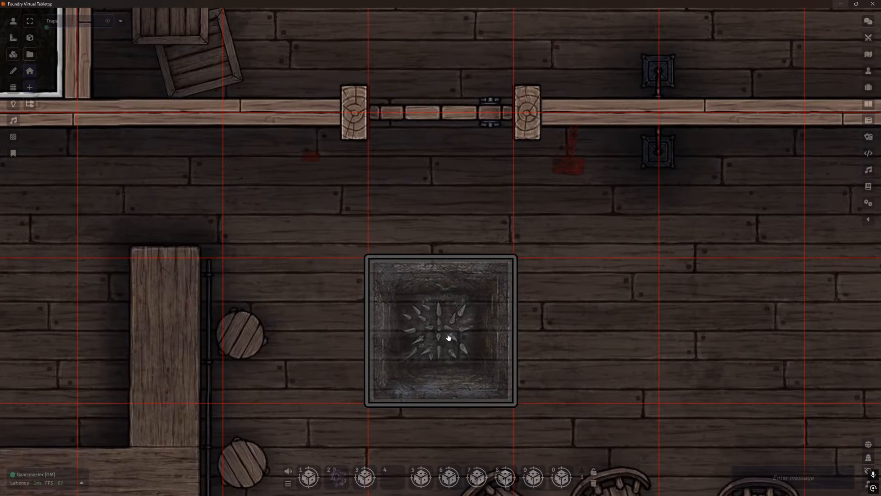
double_click(444, 337)
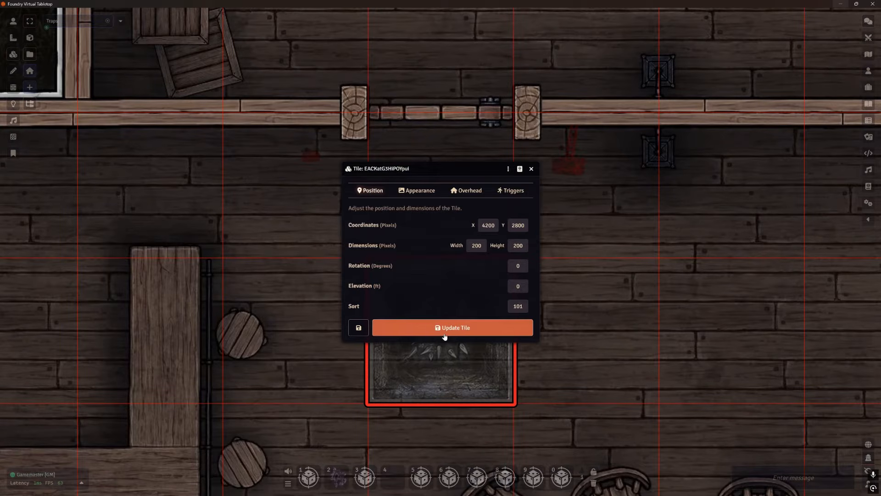
left_click(515, 195)
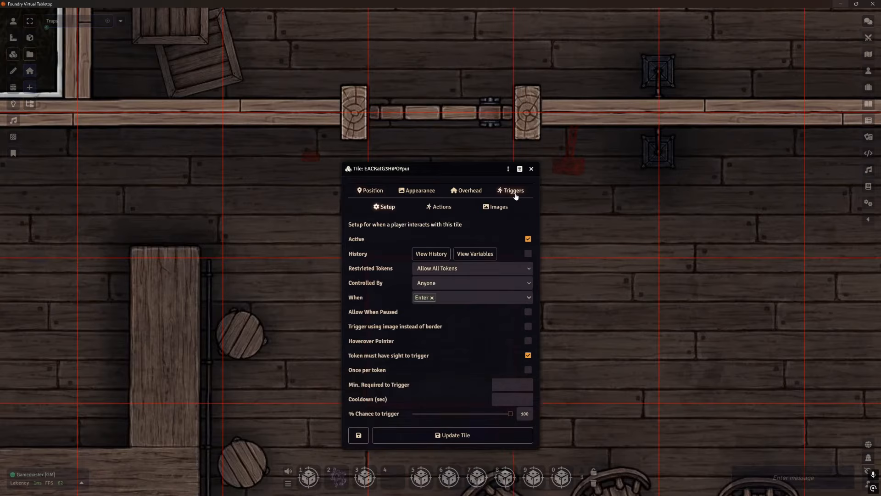
- Place the tile settings beside the spike pit and review the Controlled By choices, keeping Anyone
left_click_drag(456, 169, 673, 123)
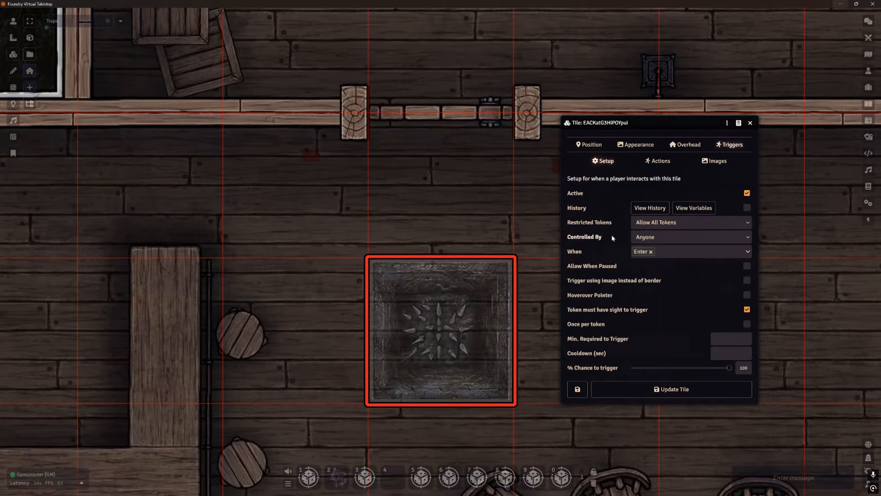
left_click(646, 238)
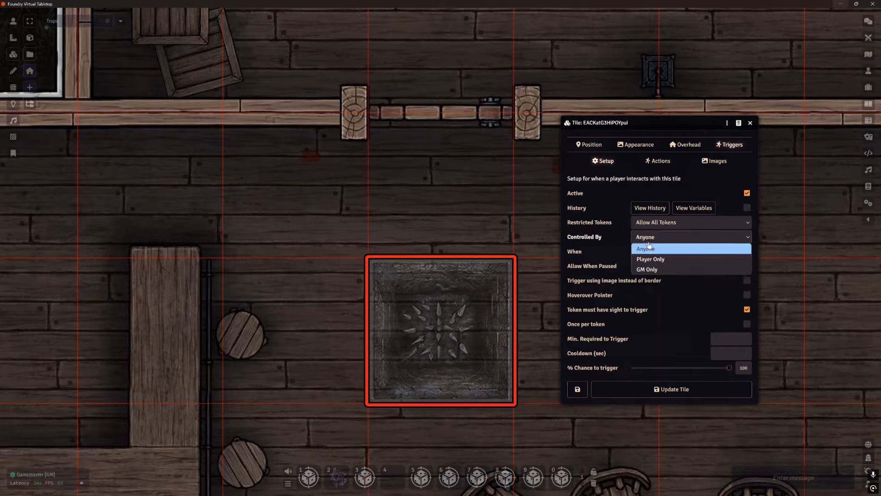
left_click(664, 243)
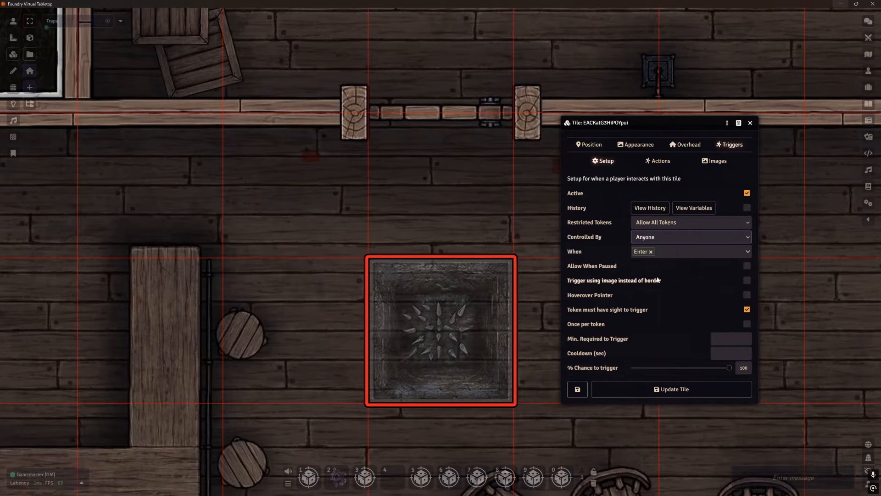
- Clear the tile's When event, review the available trigger events and select Enter again
left_click(651, 252)
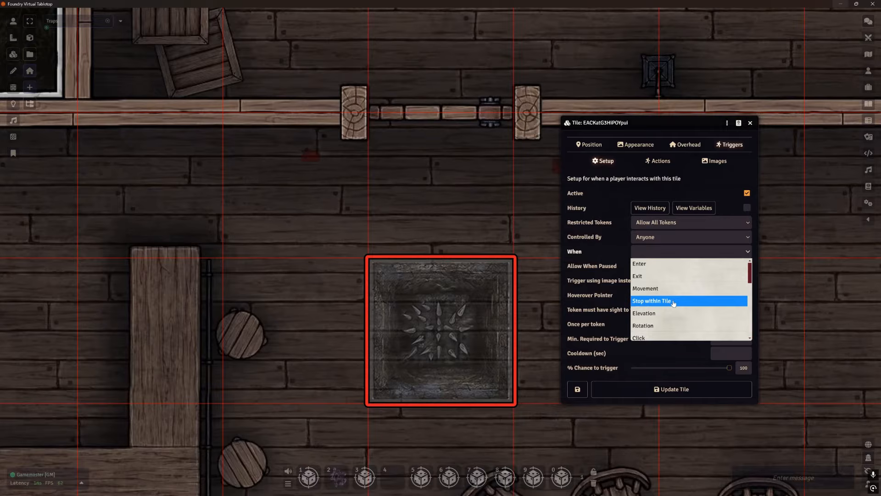
scroll(672, 303, "down", 1)
scroll(669, 286, "up", 1)
scroll(675, 298, "down", 3)
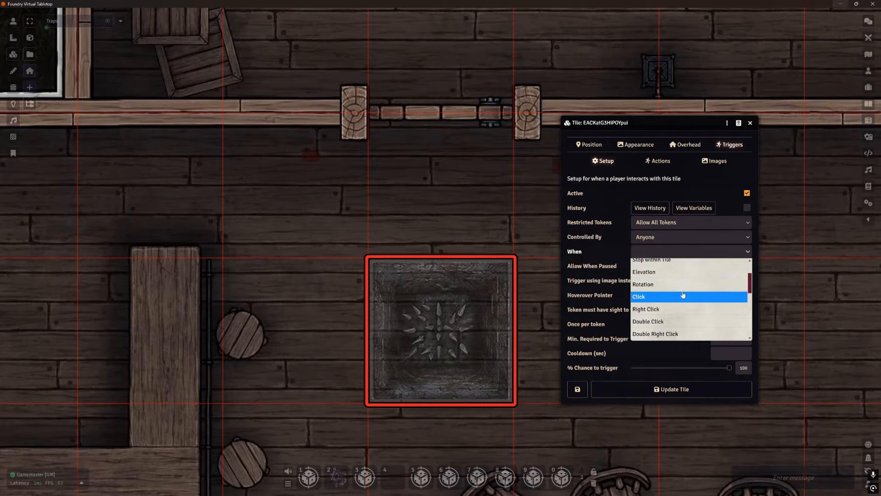
scroll(681, 294, "down", 2)
scroll(688, 298, "down", 2)
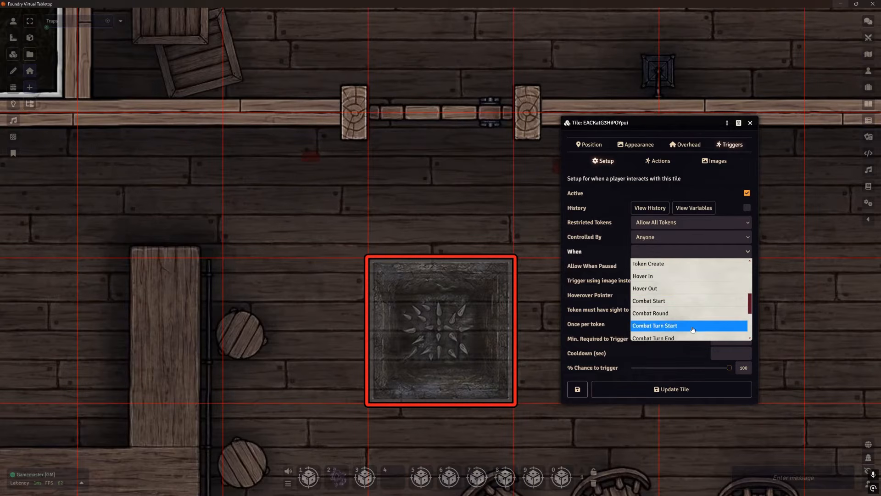
scroll(693, 293, "down", 3)
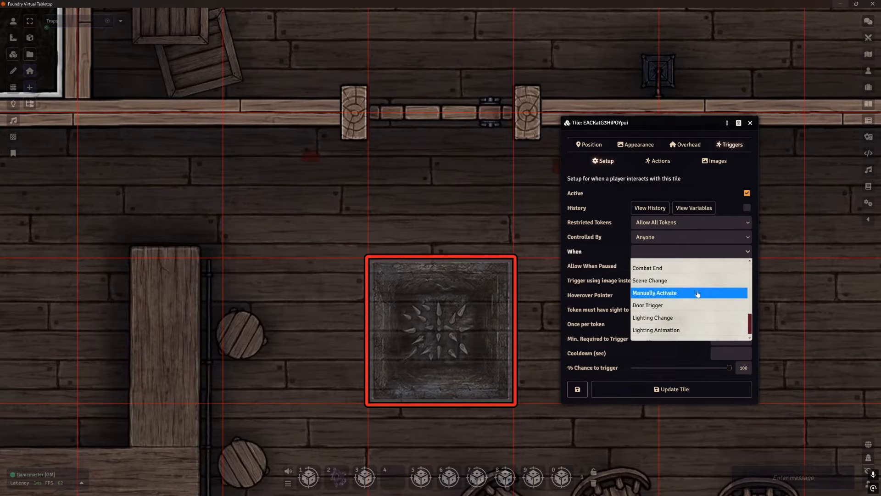
scroll(697, 317, "down", 1)
scroll(695, 331, "up", 5)
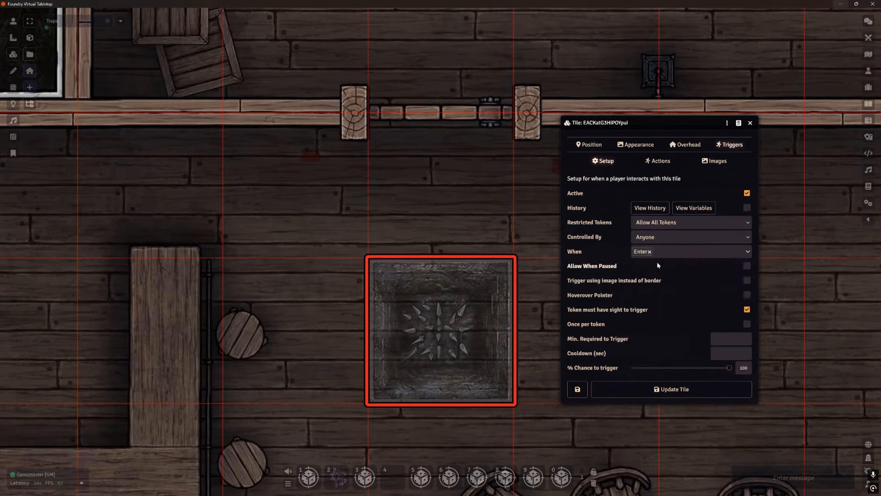
left_click(651, 265)
- Turn off Token must have sight to trigger, then try a lower chance to trigger and return it to 100%
left_click(748, 311)
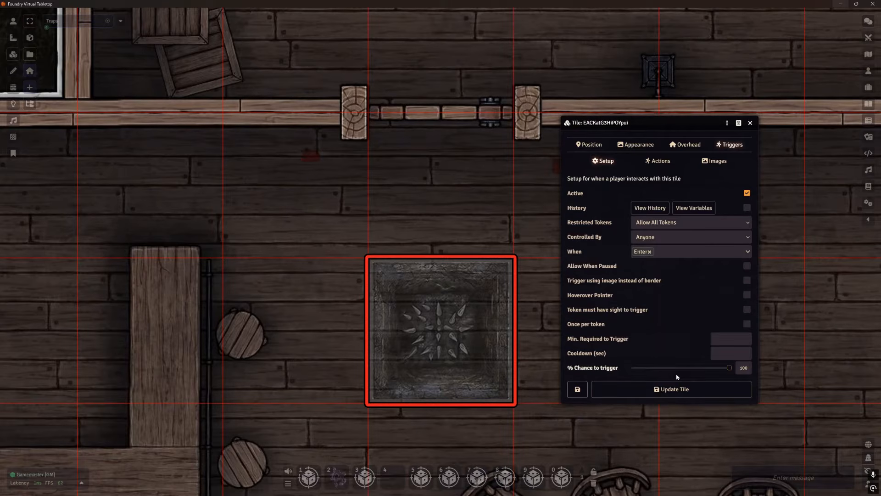
left_click_drag(688, 373, 662, 369)
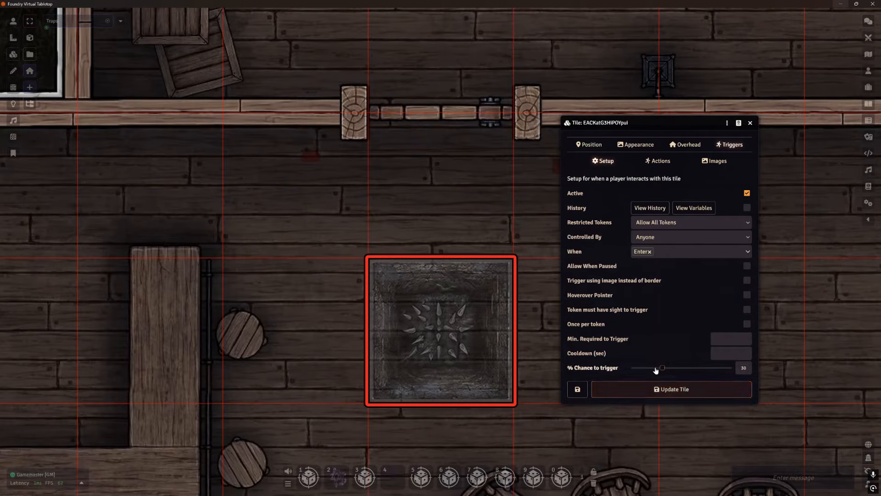
left_click_drag(662, 369, 732, 369)
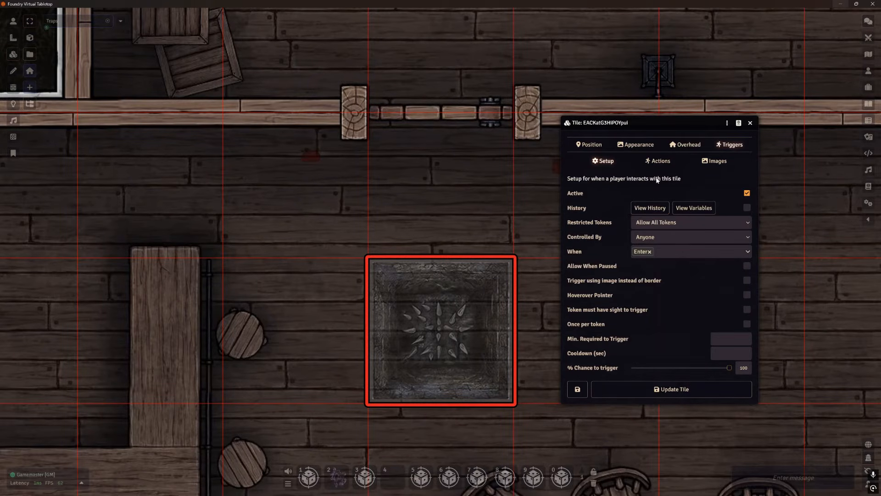
- Add a Pause Game action with the state Pause to the spike pit tile and update the tile
left_click(661, 162)
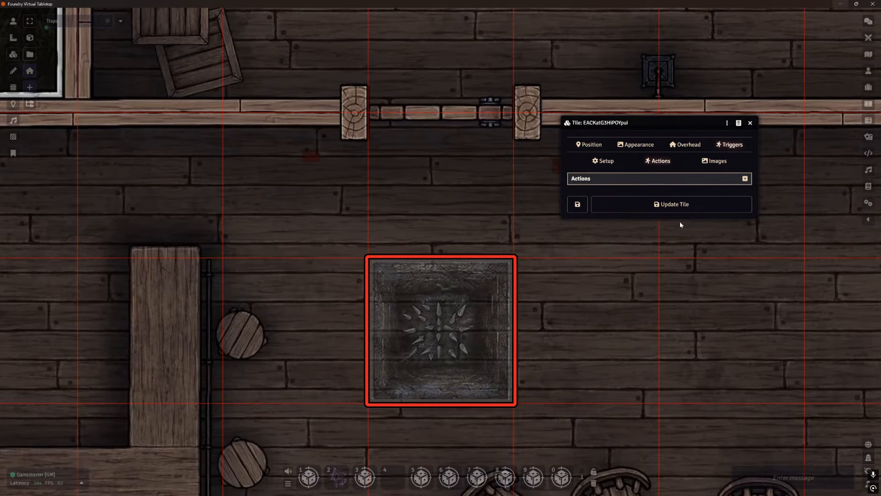
left_click(745, 179)
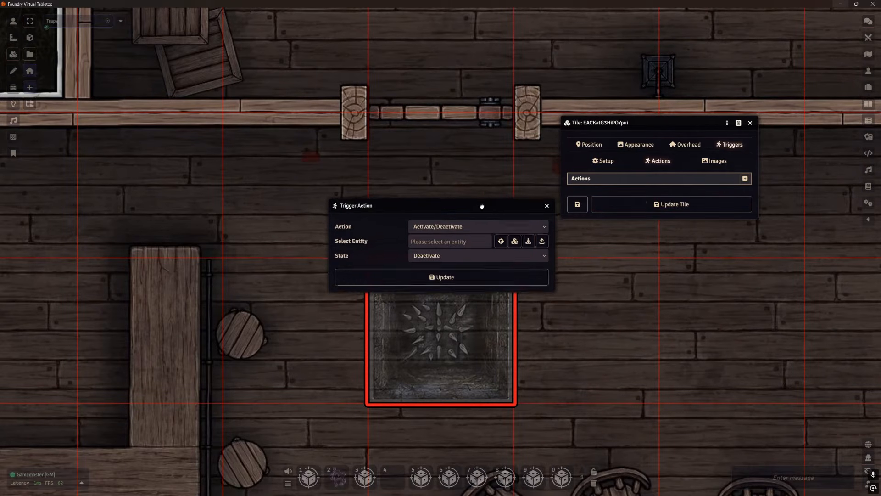
left_click_drag(482, 205, 656, 260)
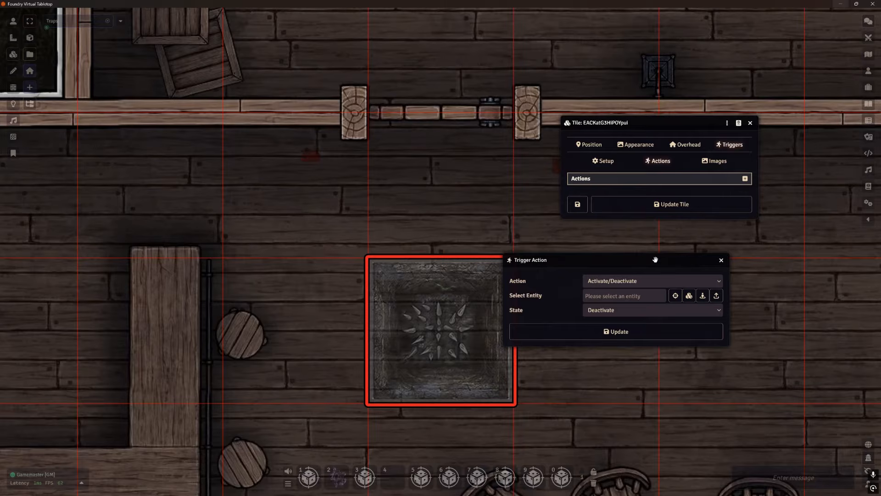
left_click(645, 282)
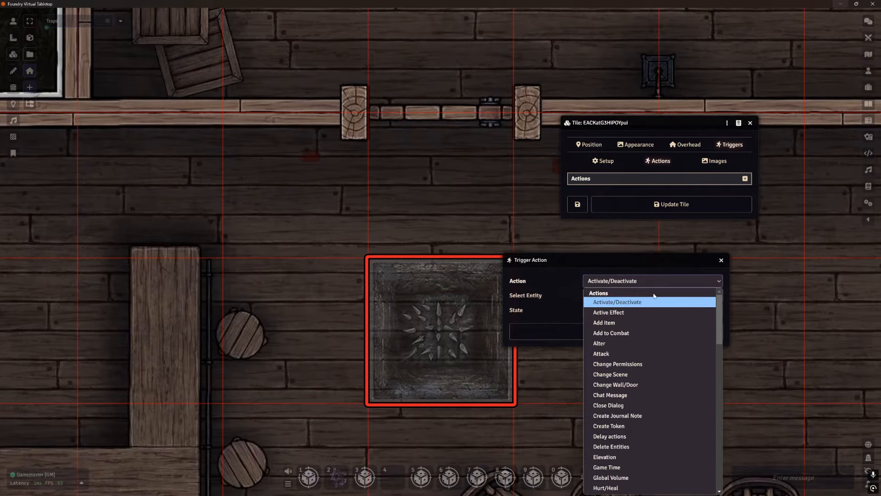
scroll(662, 314, "down", 3)
scroll(662, 315, "down", 10)
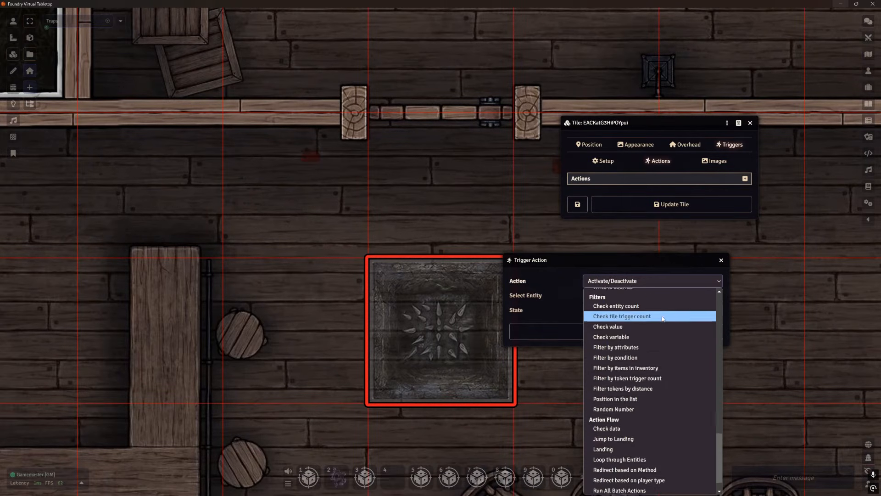
scroll(658, 400, "up", 15)
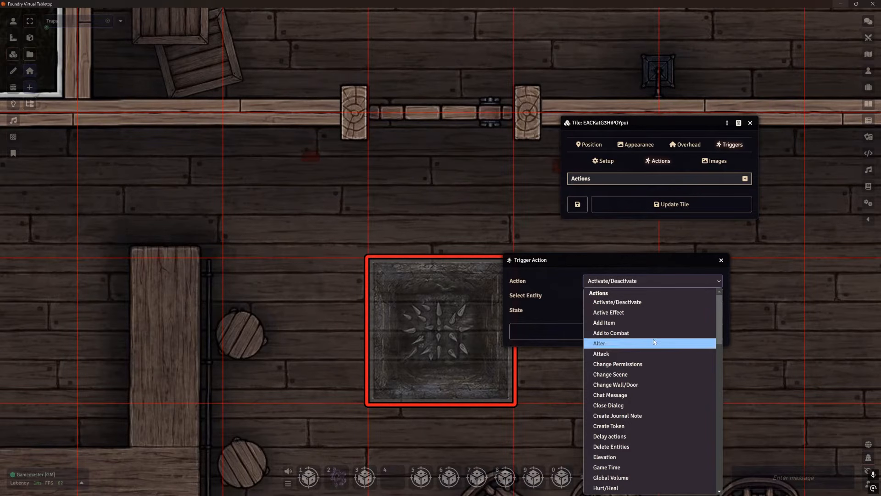
scroll(653, 376, "down", 3)
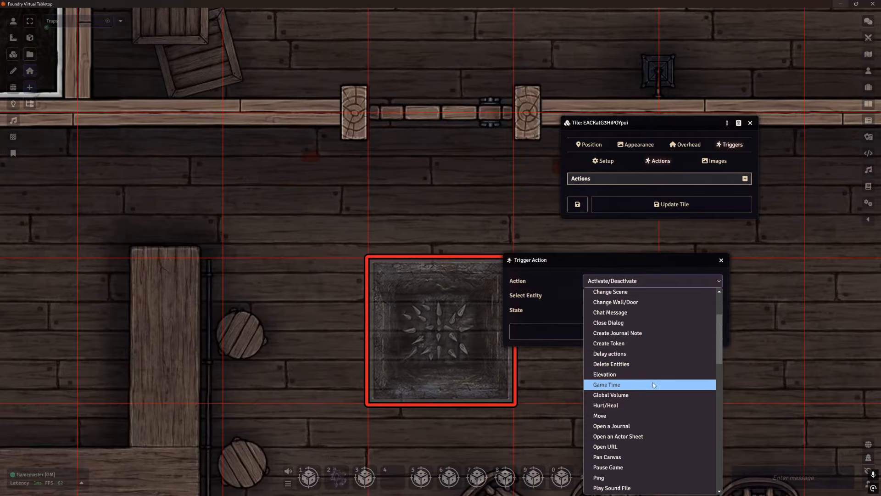
scroll(655, 379, "down", 3)
left_click(677, 385)
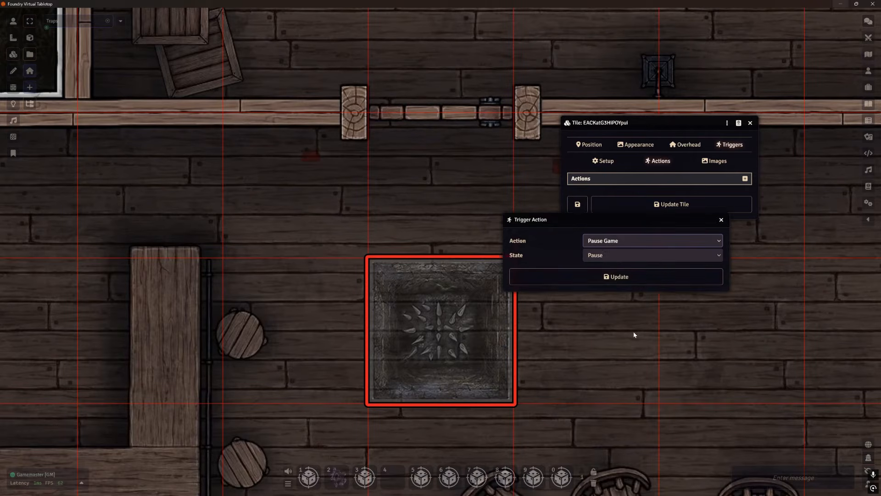
left_click(616, 277)
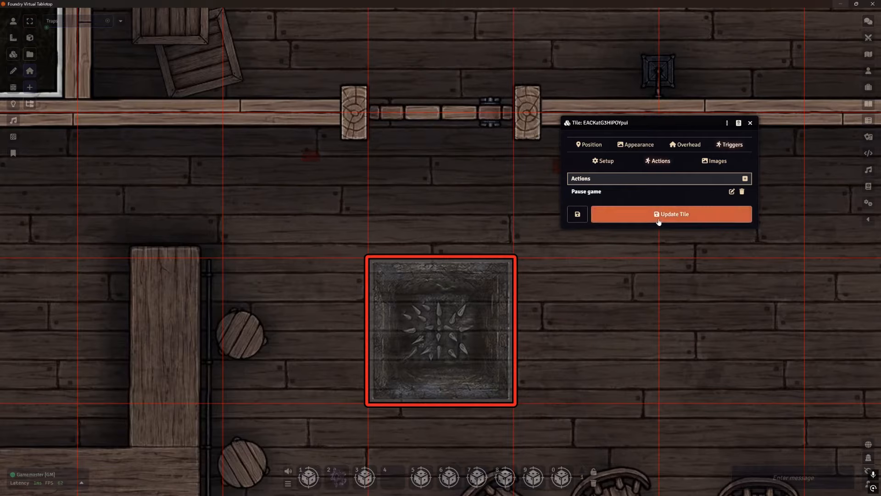
left_click(658, 221)
- Move the warrior token onto the spike pit to test its pause trigger
scroll(657, 218, "down", 6)
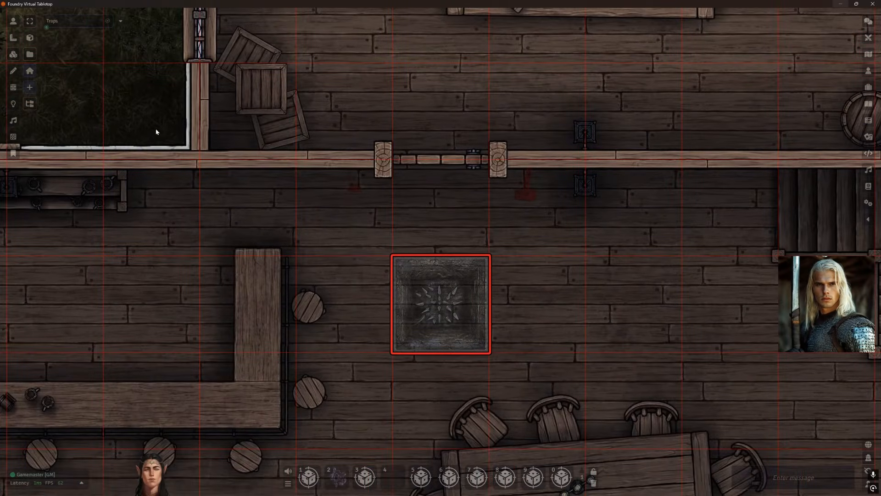
left_click(14, 20)
left_click_drag(791, 337, 736, 336)
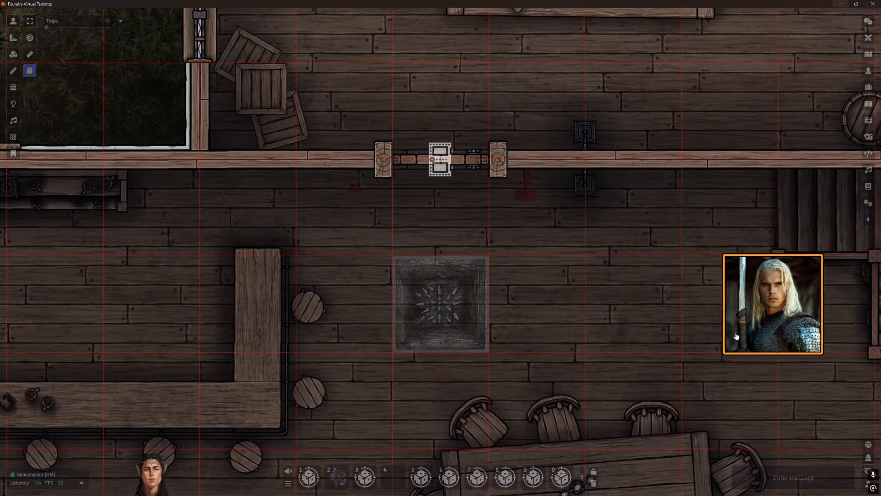
key("space")
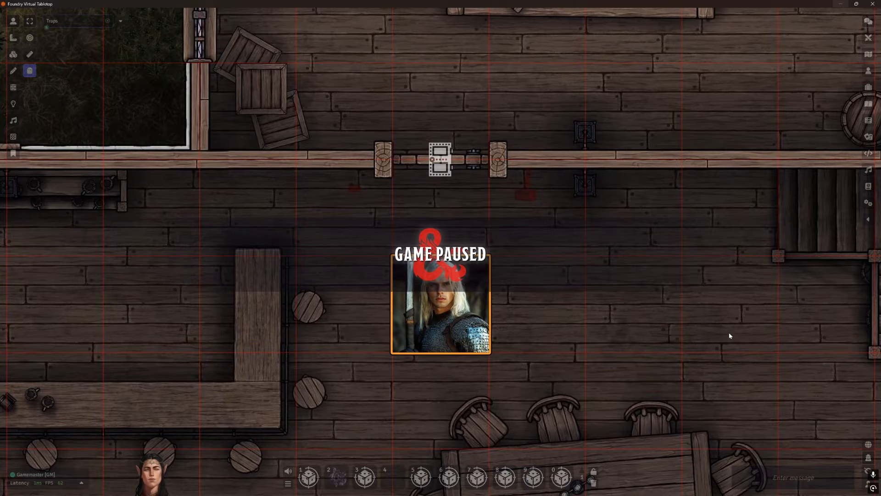
- Move the warrior token three squares away from the spike pit towards the staircase and unpause the game
key("Right")
key("Right")
key("Right")
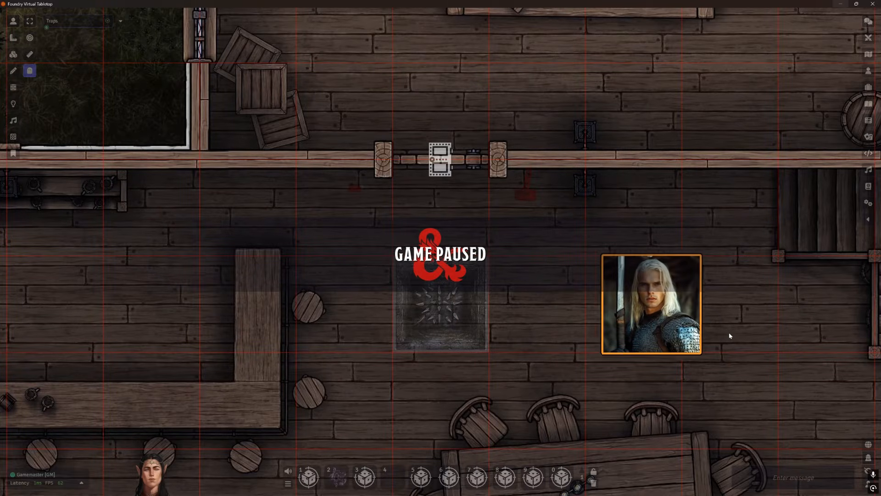
left_click(596, 327)
key("space")
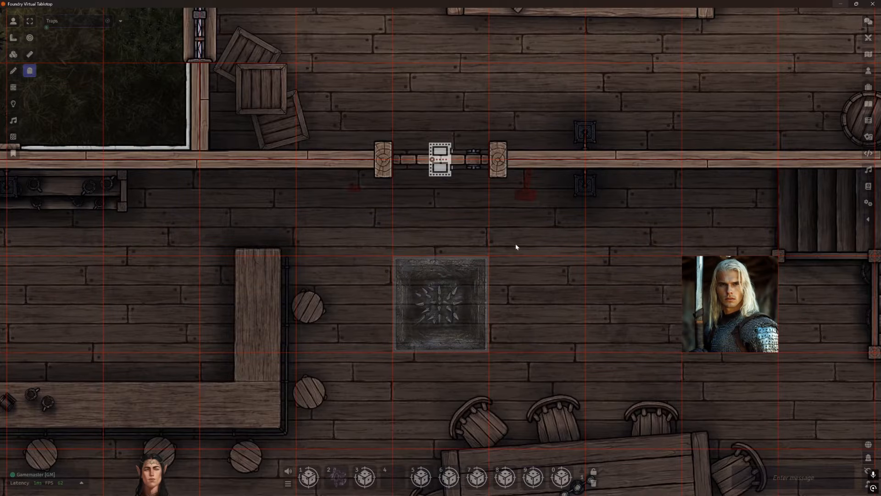
- Move the warrior token three squares back onto the spike pit to test the trigger again
left_click(703, 309)
key("Left")
key("Left")
key("Left")
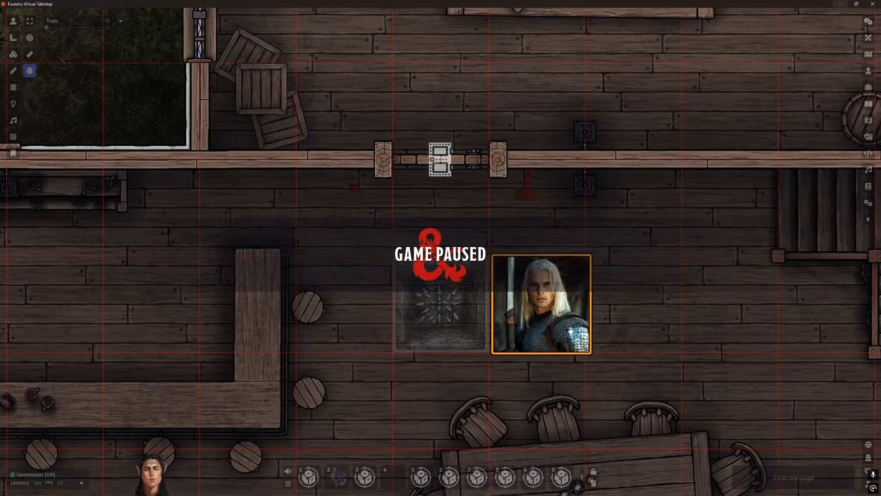
- Step the warrior token off and back onto the spike pit, unpausing the game each time, and leave it two squares away
key("space")
key("Right")
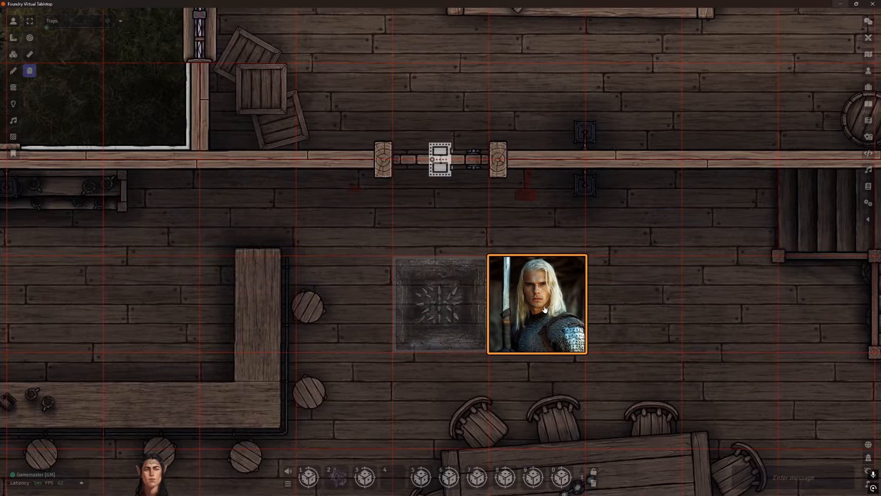
key("Left")
key("space")
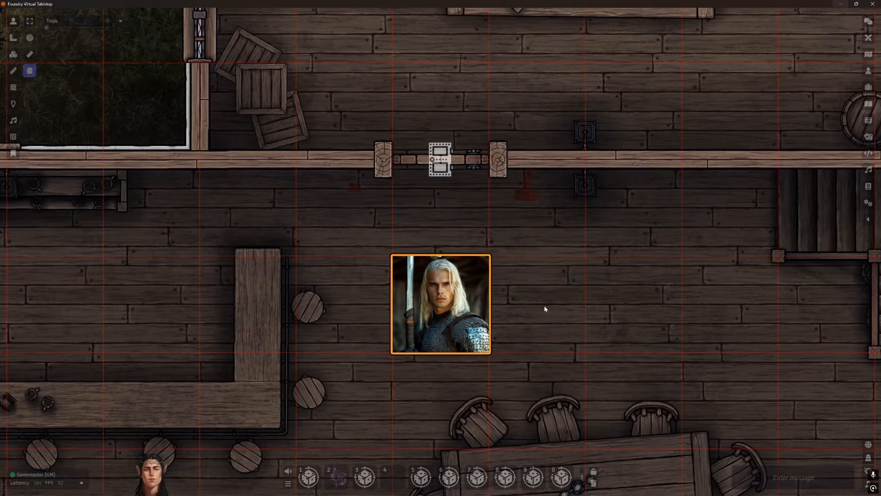
key("Right")
key("Right")
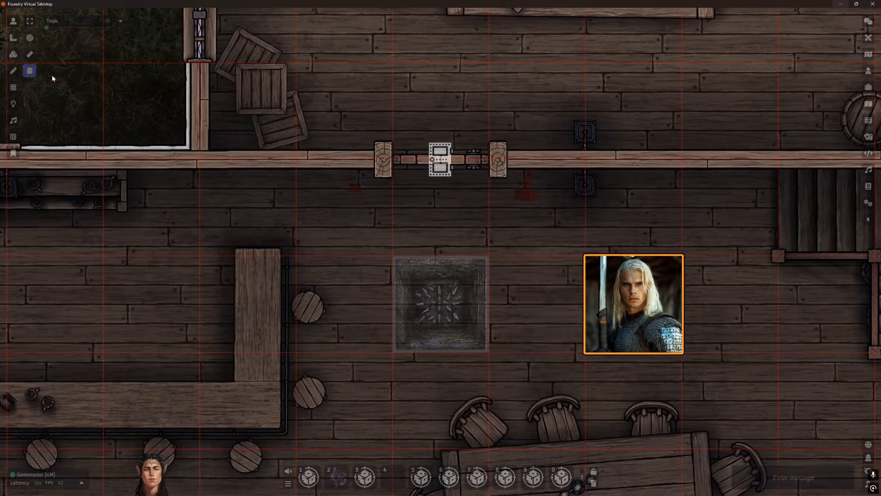
- Open the spike pit tile's trigger actions and add a new Show/Hide action
left_click(13, 54)
left_click(442, 306)
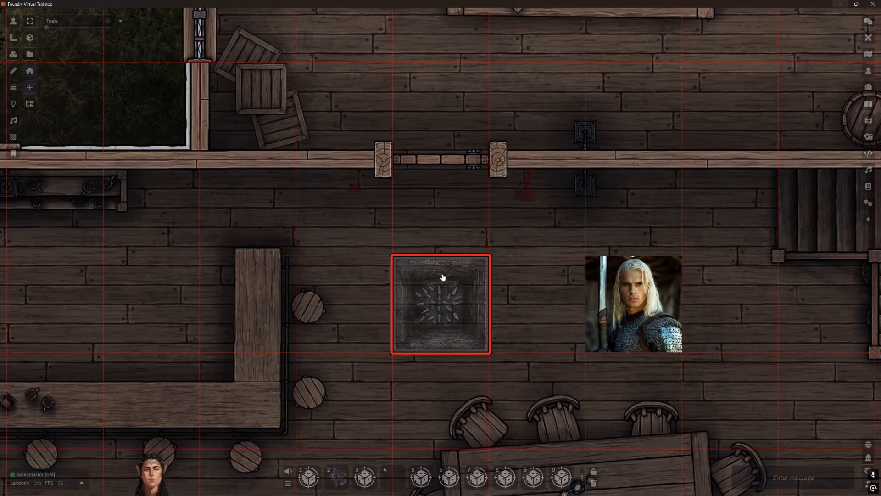
double_click(442, 301)
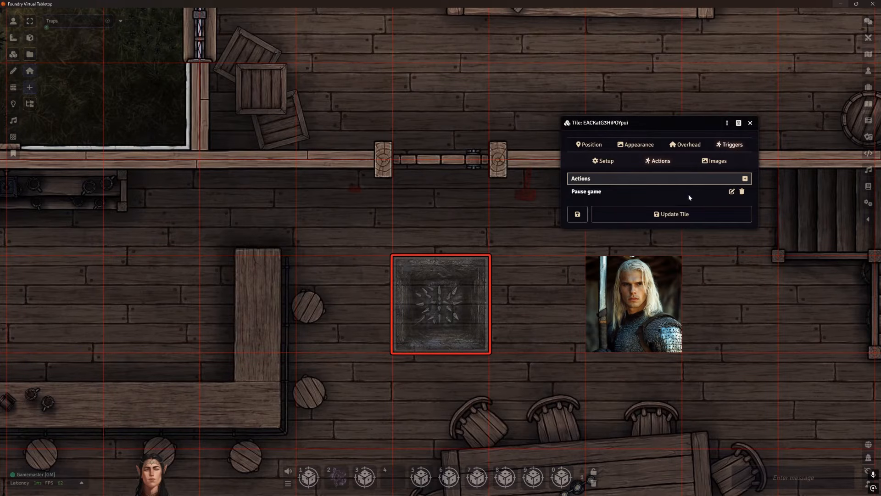
left_click(745, 178)
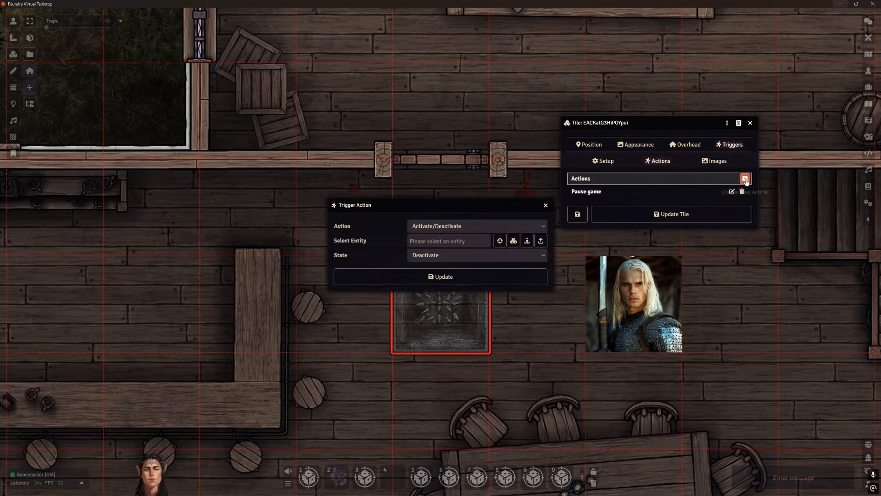
left_click(456, 225)
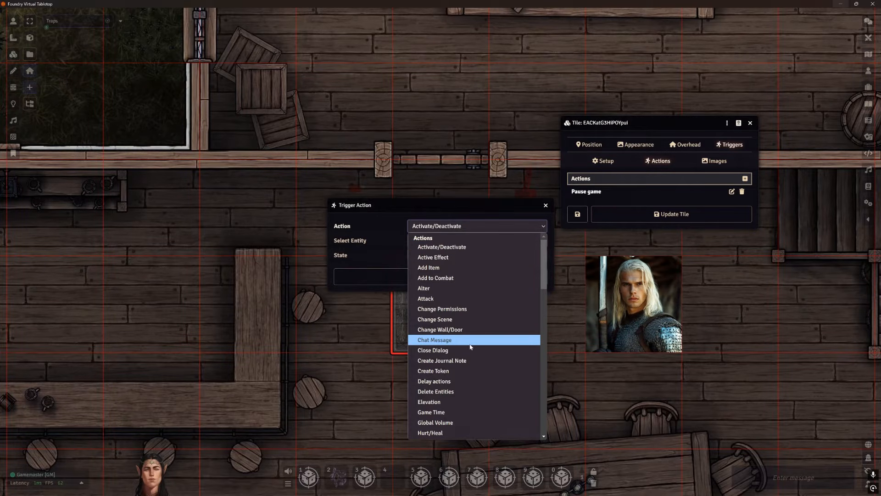
scroll(472, 349, "down", 5)
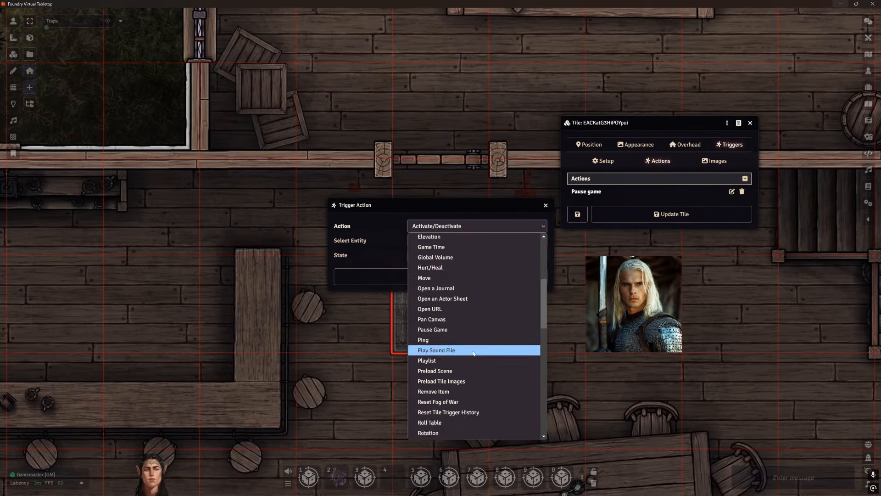
scroll(492, 335, "down", 3)
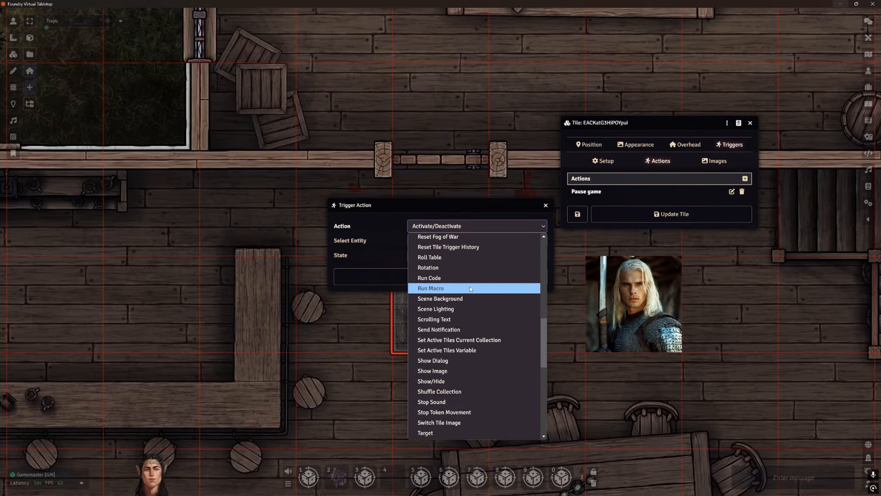
left_click(468, 381)
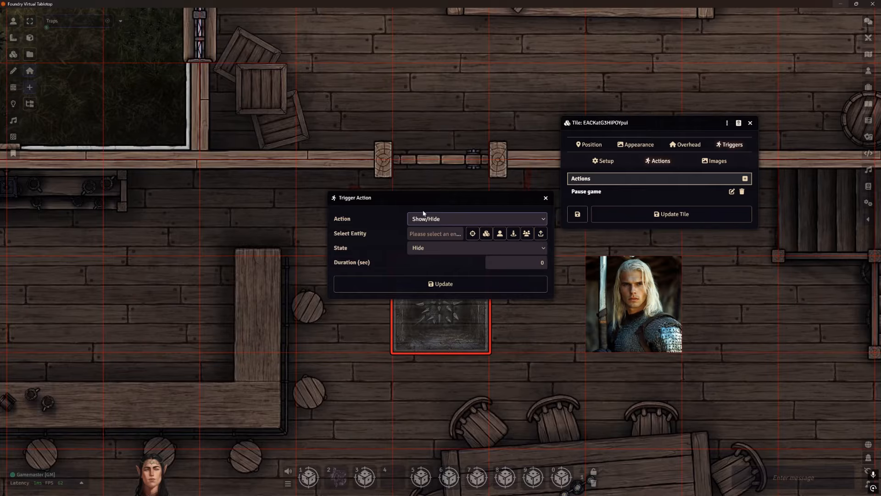
- Set the action to show this tile and save both the action and the spike pit tile
left_click(486, 235)
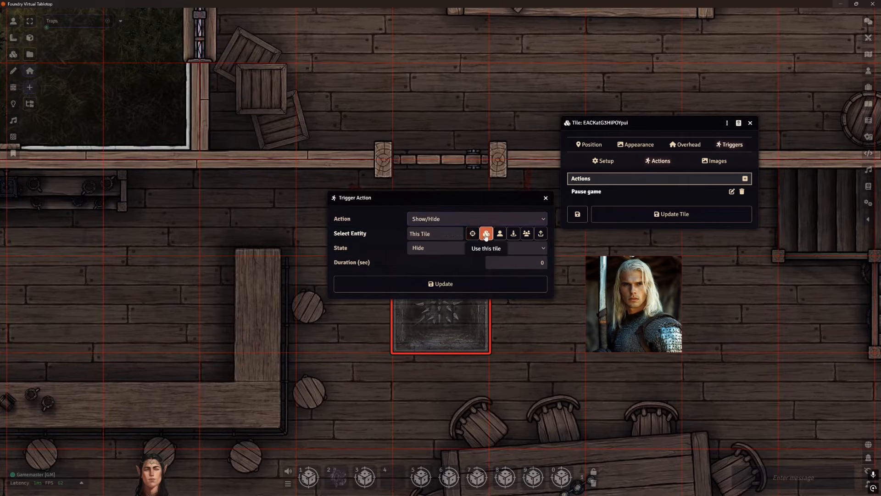
left_click(434, 248)
left_click(434, 266)
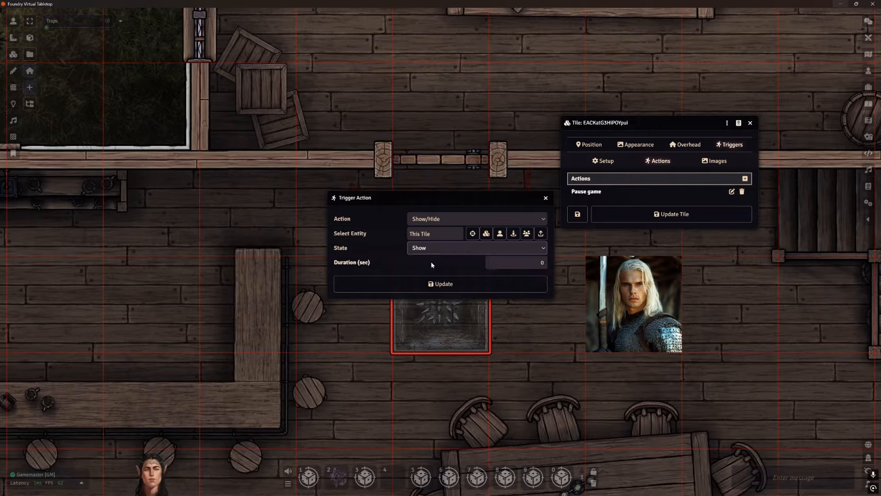
left_click(448, 283)
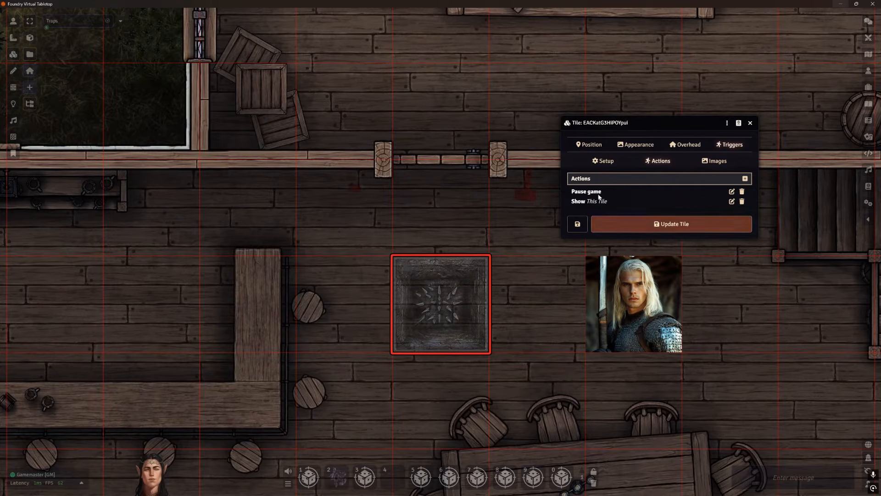
left_click(646, 224)
- Select the warrior token and move it two squares onto the hidden spike pit to test the reveal trigger
left_click(13, 21)
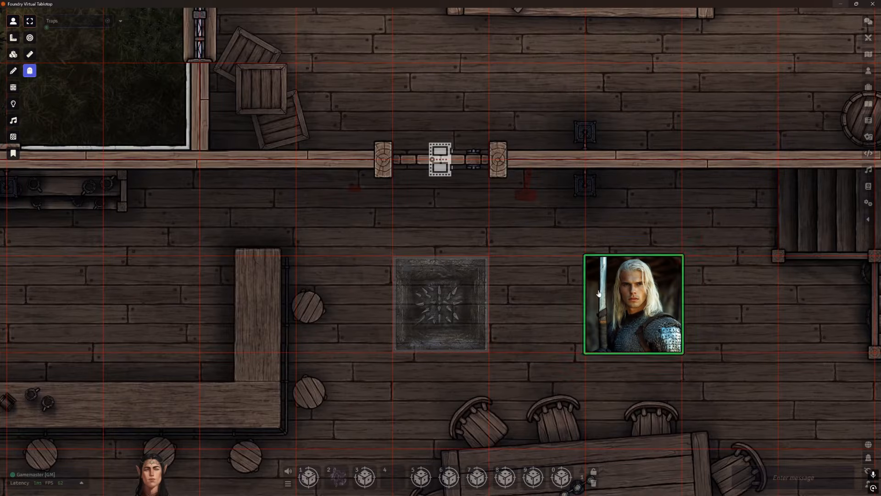
left_click(633, 303)
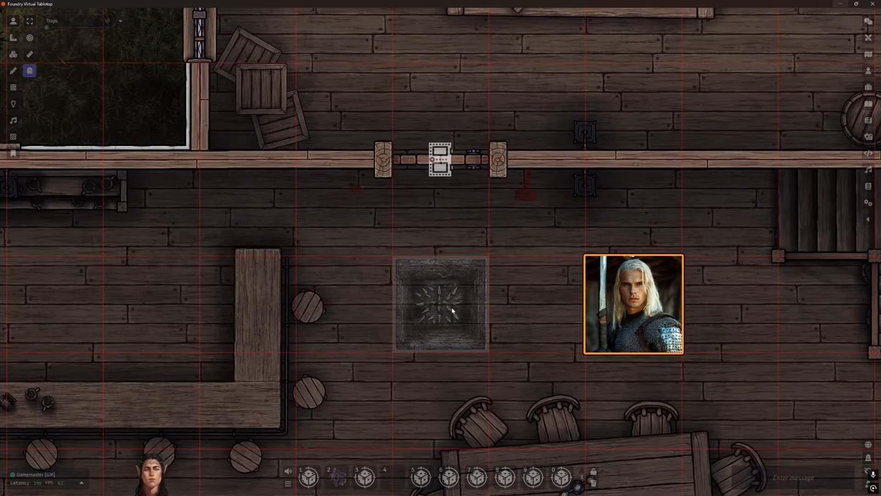
key("Left")
key("Left")
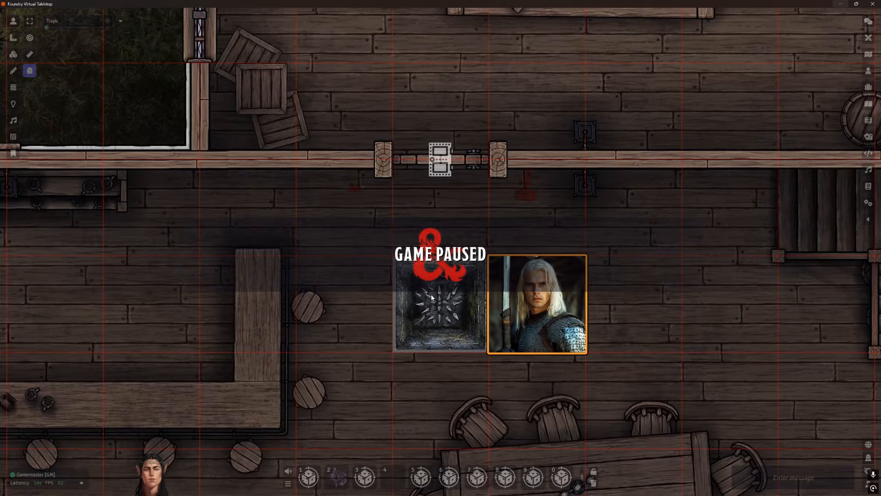
- Unpause the game and move the warrior token three squares away from the spike pit towards the staircase
key("space")
key("Right")
key("Right")
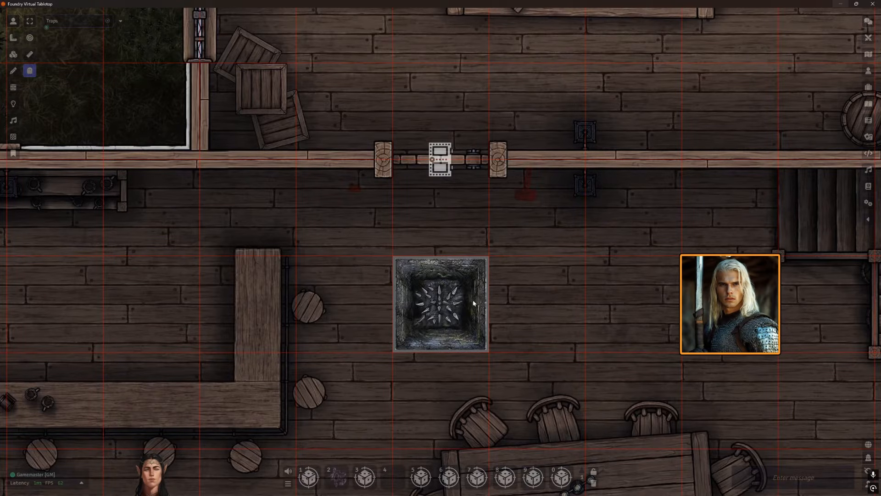
- Toggle the spike pit tile's visibility so it is hidden from players again
left_click(14, 55)
scroll(528, 293, "up", 3)
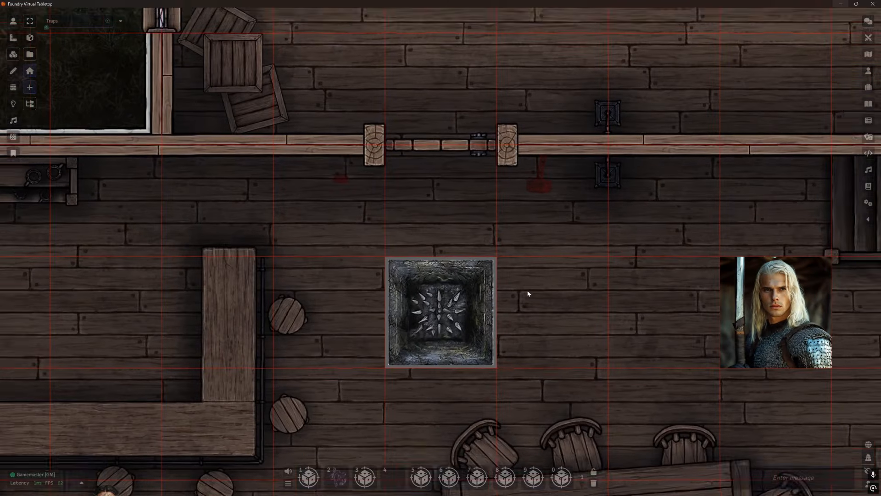
scroll(528, 294, "up", 1)
scroll(527, 295, "down", 3)
scroll(487, 268, "down", 3)
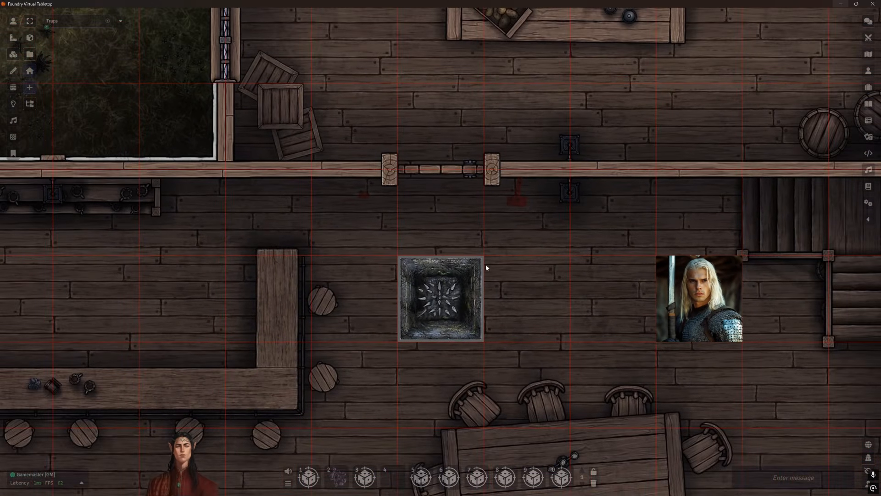
right_click(435, 299)
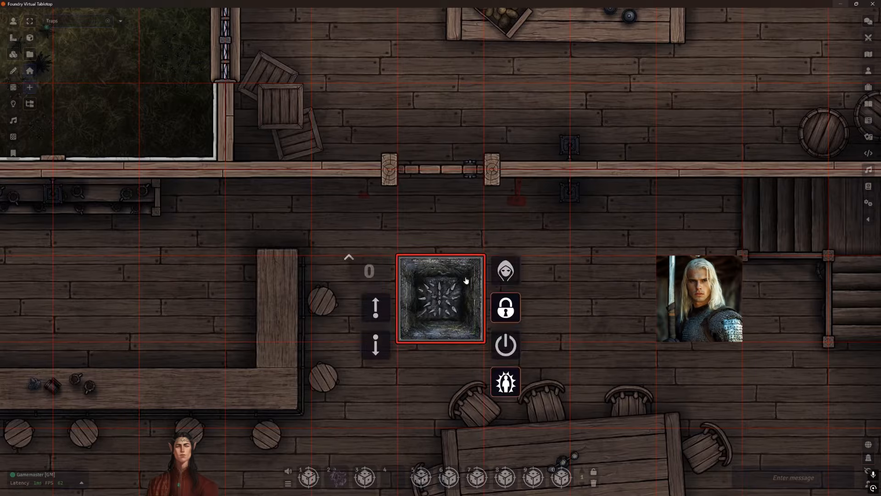
left_click(505, 270)
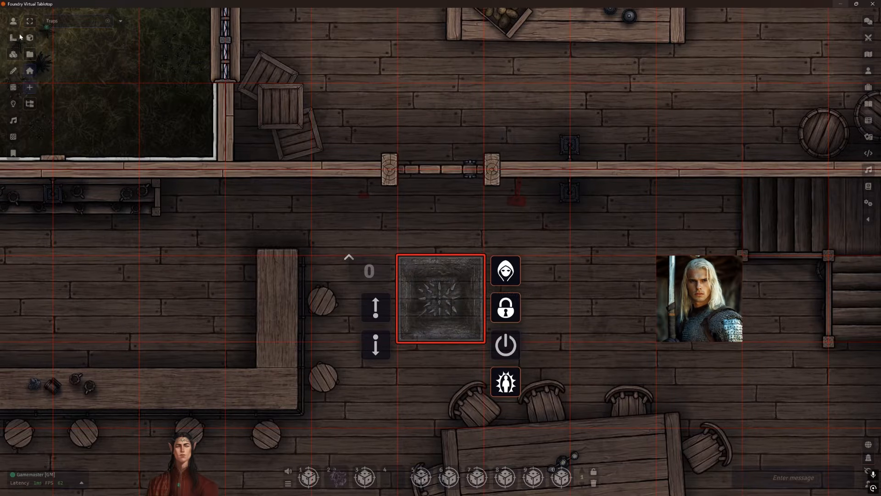
- Move the warrior token 40 ft straight across the hidden spike pit to the area behind the bar counter
left_click(13, 21)
scroll(516, 269, "down", 4)
left_click_drag(681, 268, 113, 270)
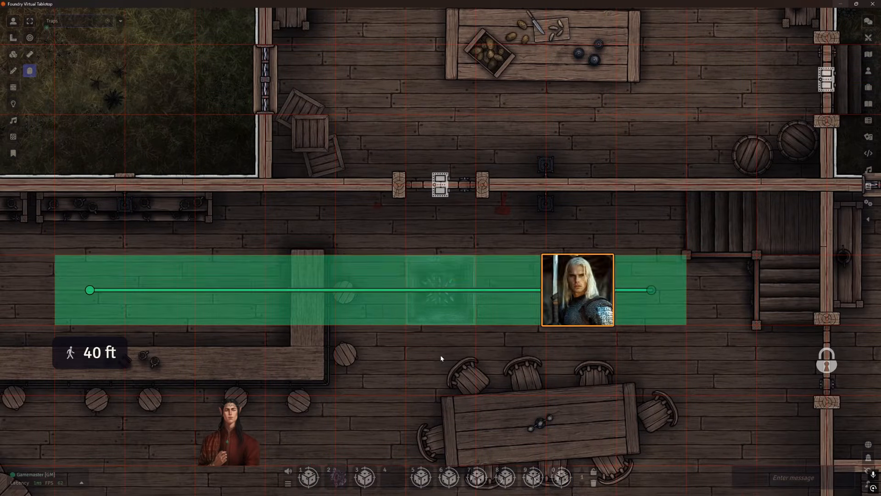
key("space")
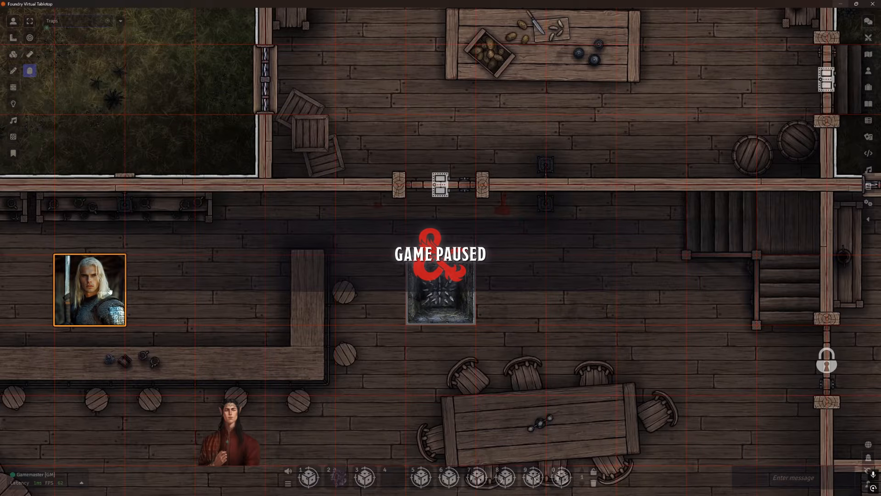
- Move the warrior token back across the room beside the staircase, deselect it and unpause the game
left_click_drag(90, 290, 721, 289)
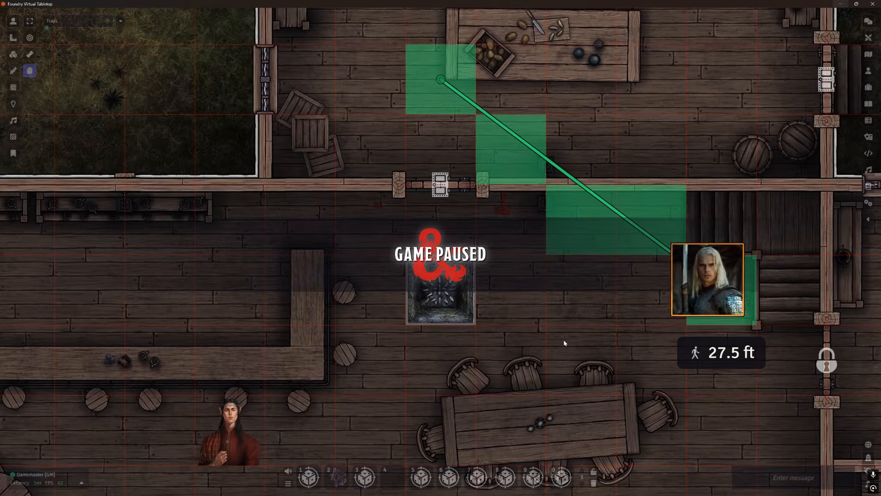
scroll(565, 340, "up", 3)
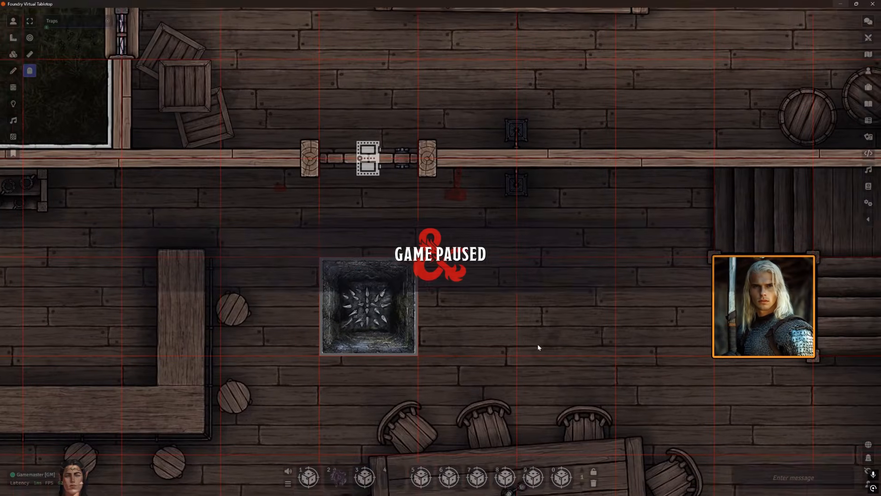
left_click_drag(538, 345, 531, 340)
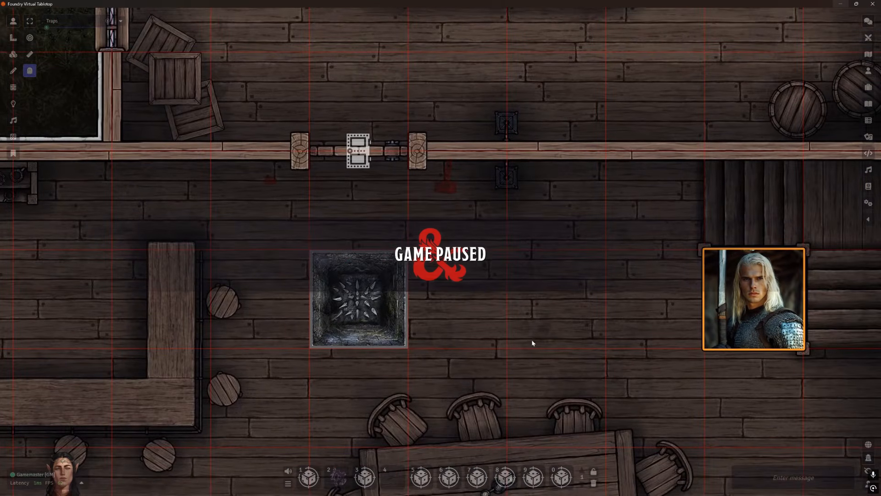
left_click(511, 327)
key("space")
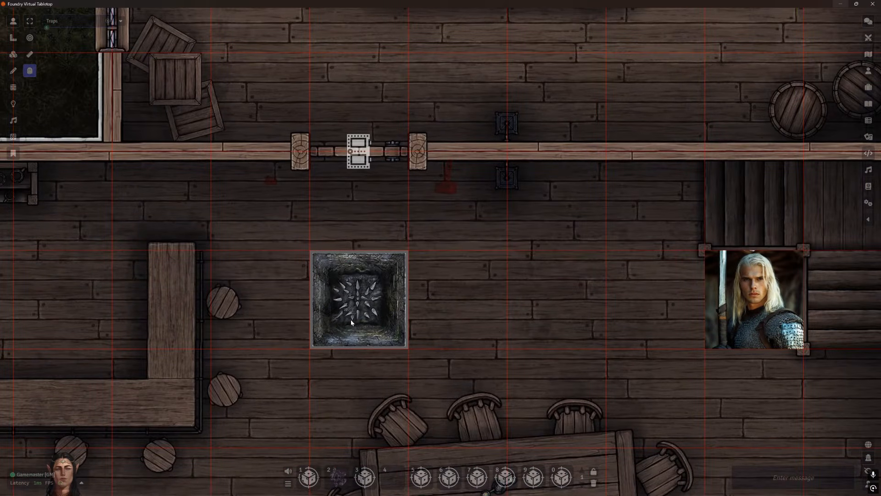
- Add a Stop Token Movement action with snap to grid to the spike pit tile's triggers and save the tile
left_click(13, 54)
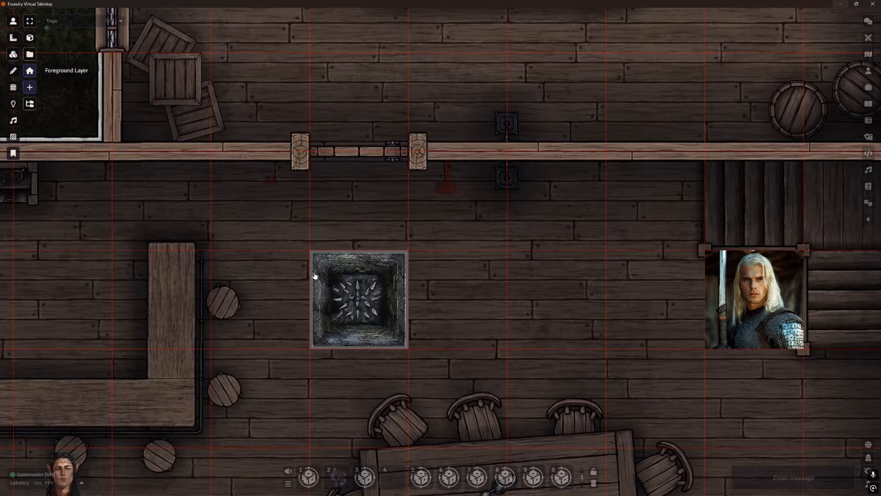
double_click(358, 299)
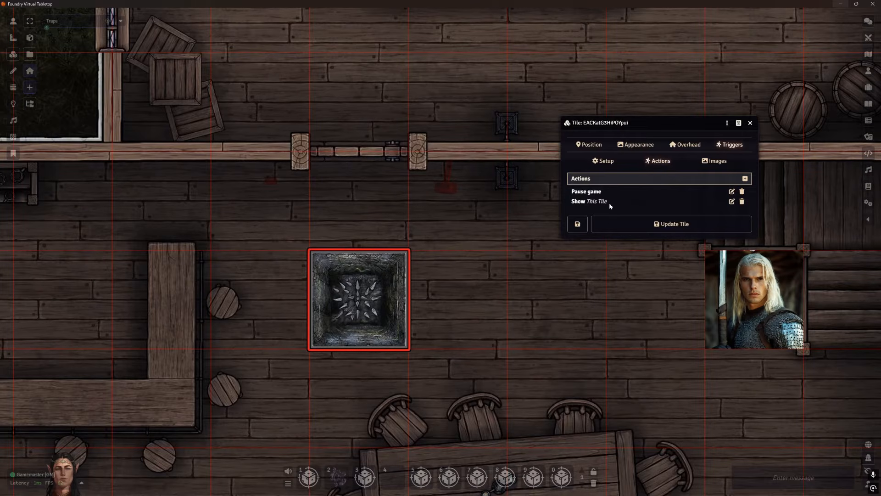
left_click(745, 178)
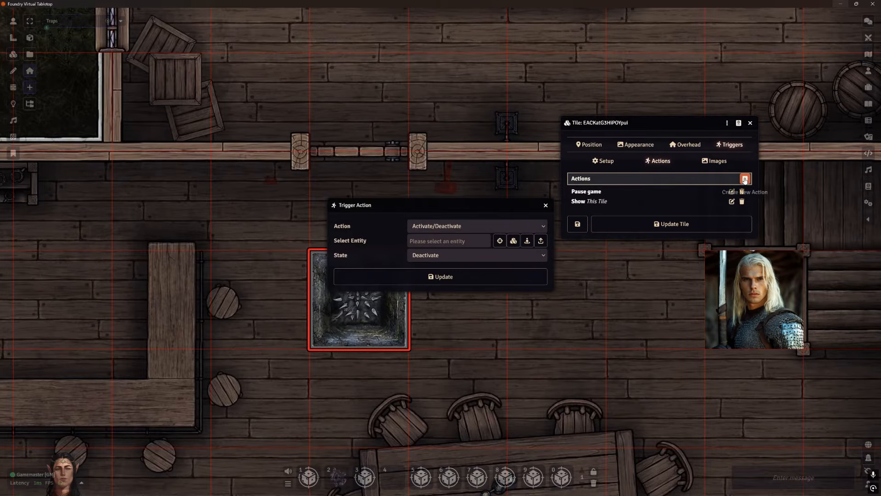
left_click(471, 226)
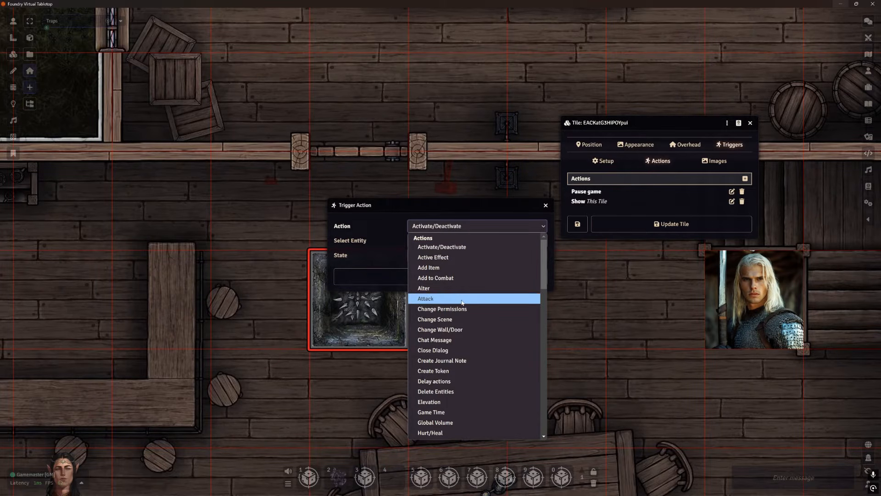
scroll(462, 302, "down", 10)
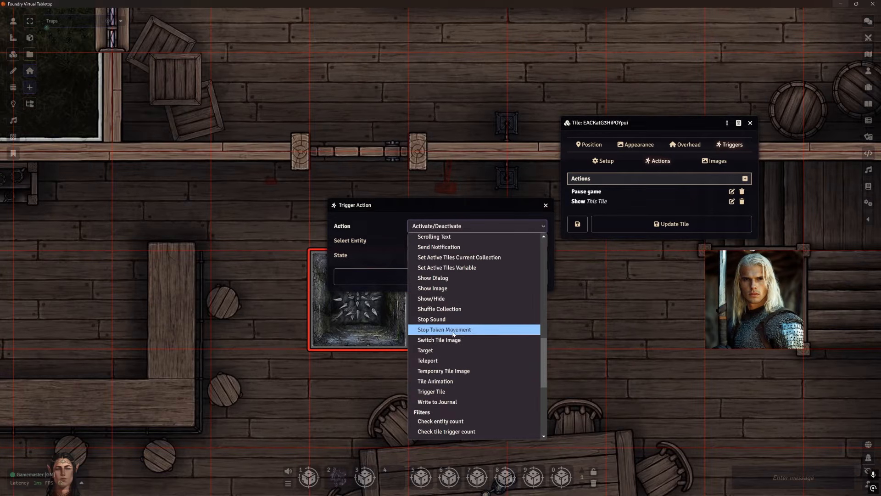
left_click(453, 330)
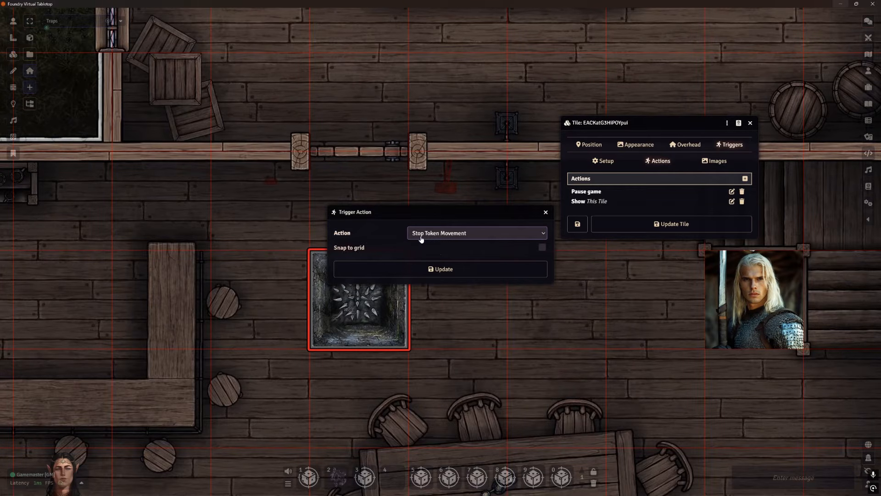
left_click(543, 249)
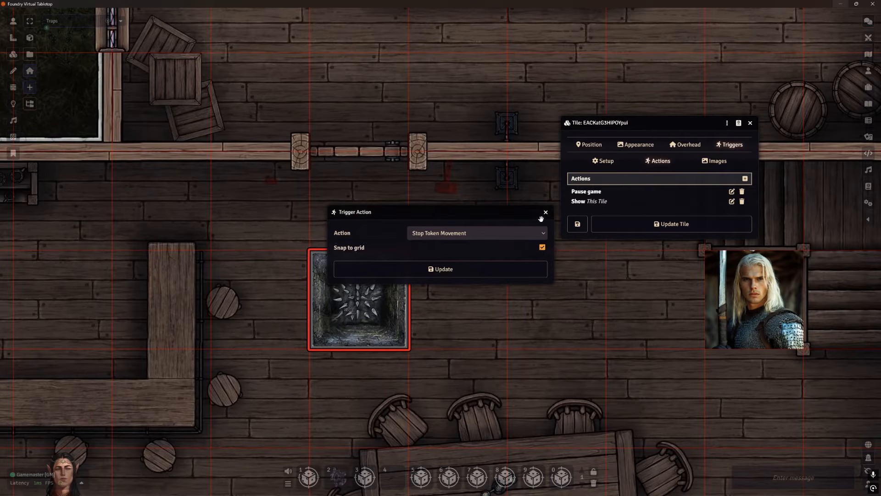
left_click(481, 271)
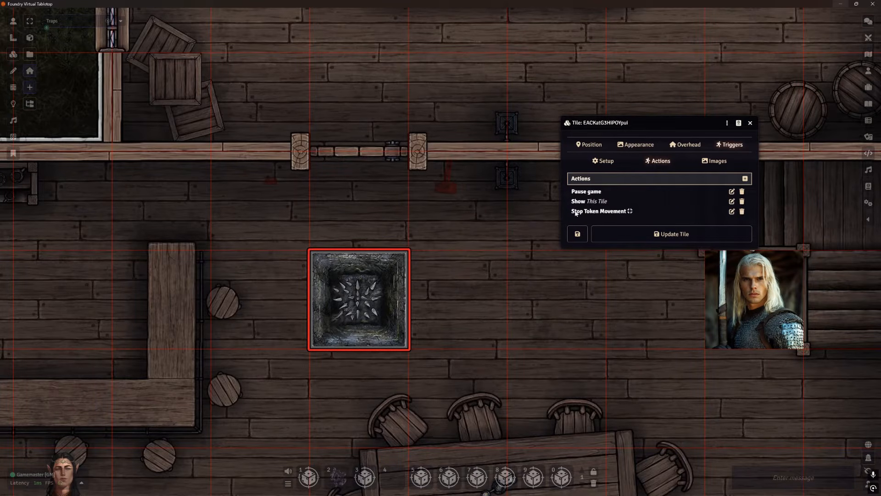
left_click(673, 234)
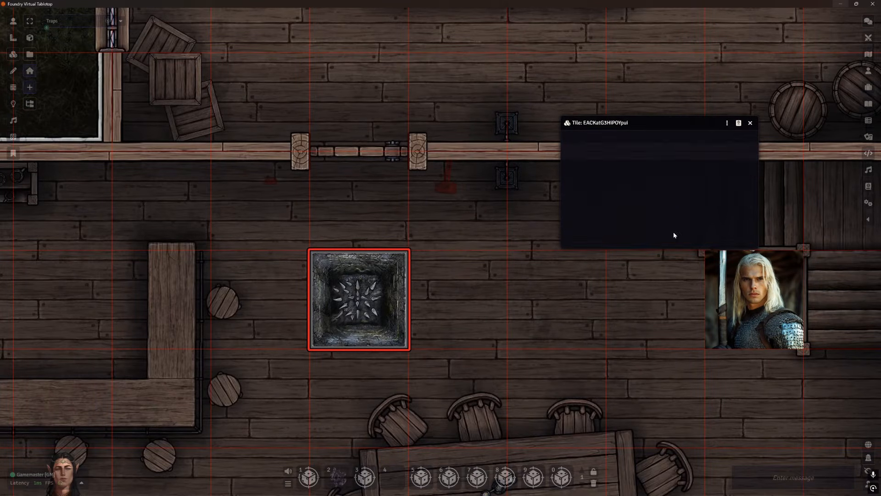
- Hide the revealed spike pit tile again and deselect it
right_click(387, 314)
left_click(433, 266)
left_click(511, 279)
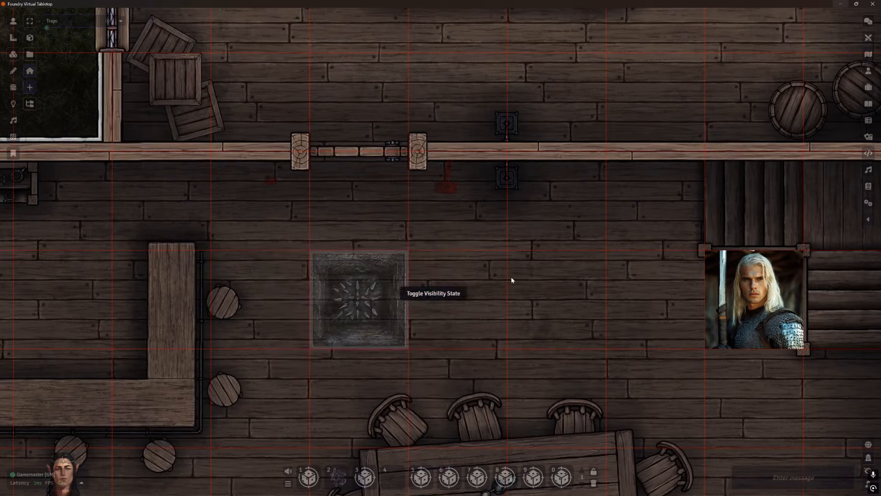
- Move the warrior token square by square from beside the staircase onto the hidden spike pit
left_click(13, 21)
left_click(744, 304)
key("Left")
key("Left")
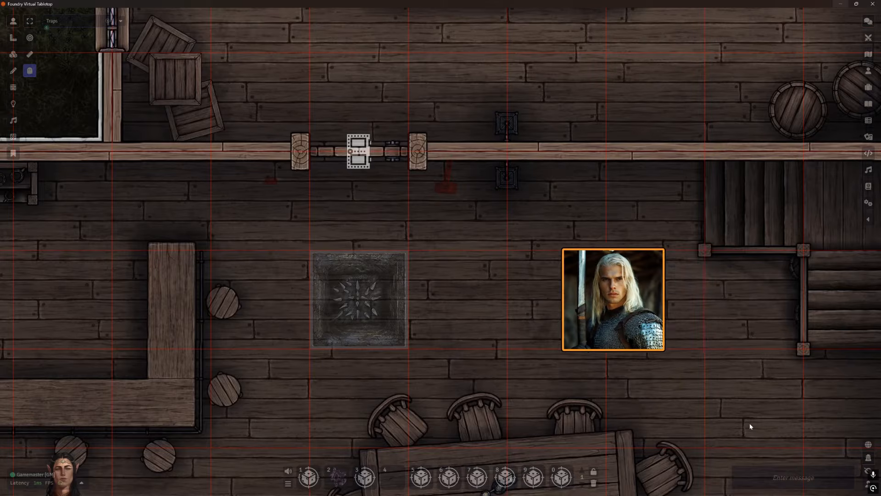
key("Left")
key("Up")
key("Left")
key("Down")
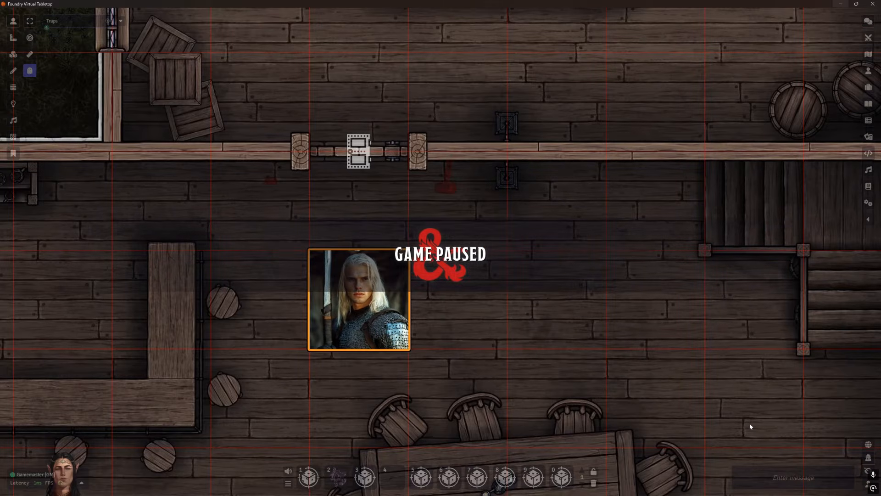
- Move the warrior token four squares back beside the staircase and unpause the game
key("Right")
key("Right")
key("Right")
key("Right")
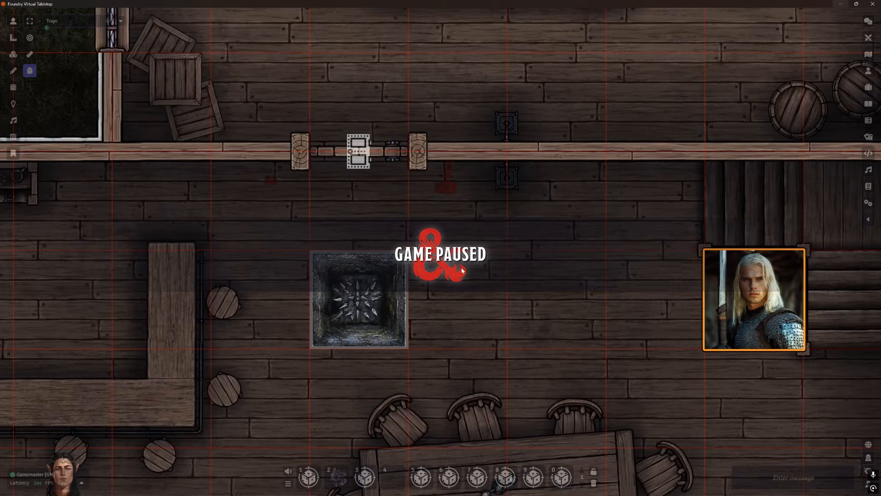
key("space")
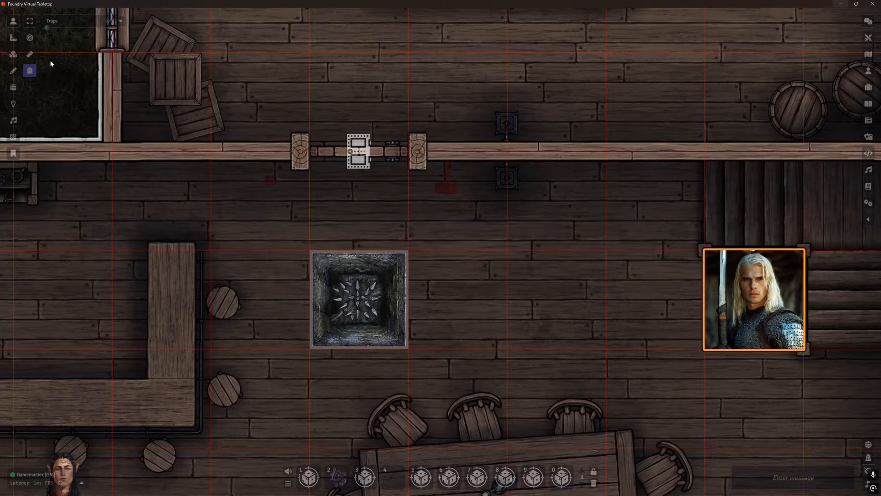
- Hide the revealed spike pit tile again and move the warrior token straight across it toward the bar counter
left_click(14, 54)
right_click(339, 289)
left_click(434, 266)
left_click(533, 288)
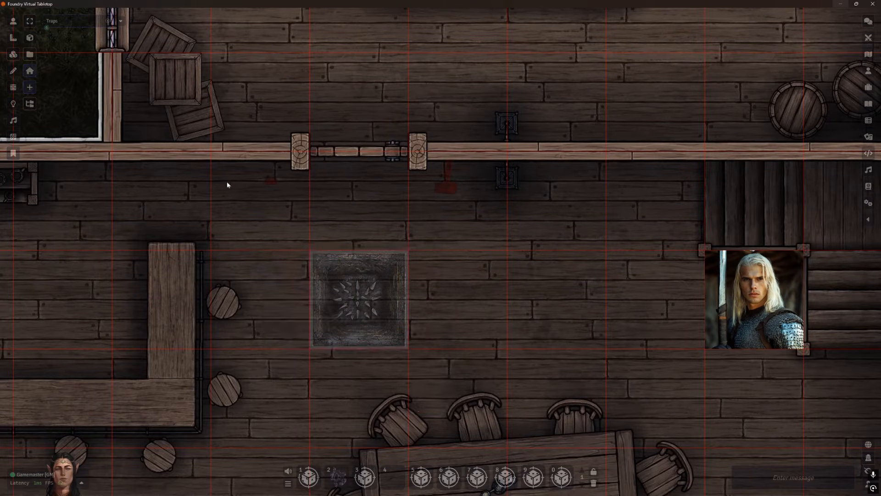
left_click(13, 21)
left_click_drag(764, 281, 170, 281)
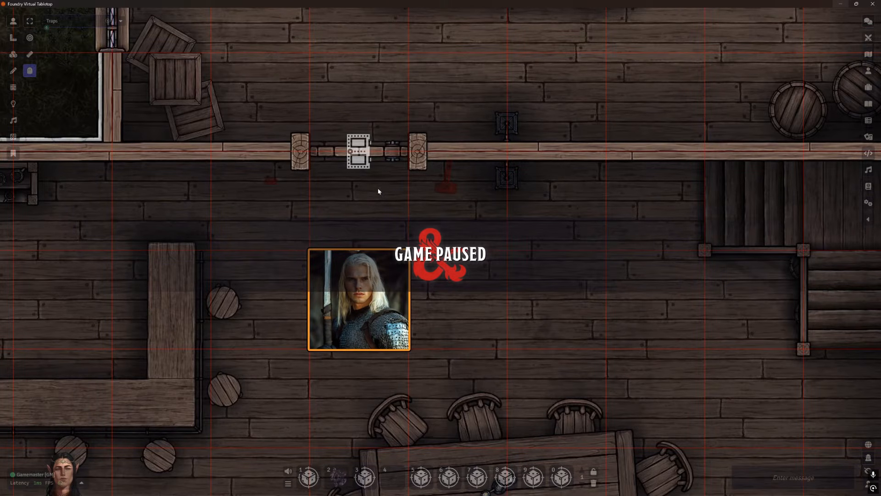
- Unpause the game and move the warrior token 15 ft off the spike pit toward the staircase
left_click(459, 315)
key("space")
left_click_drag(357, 306, 655, 299)
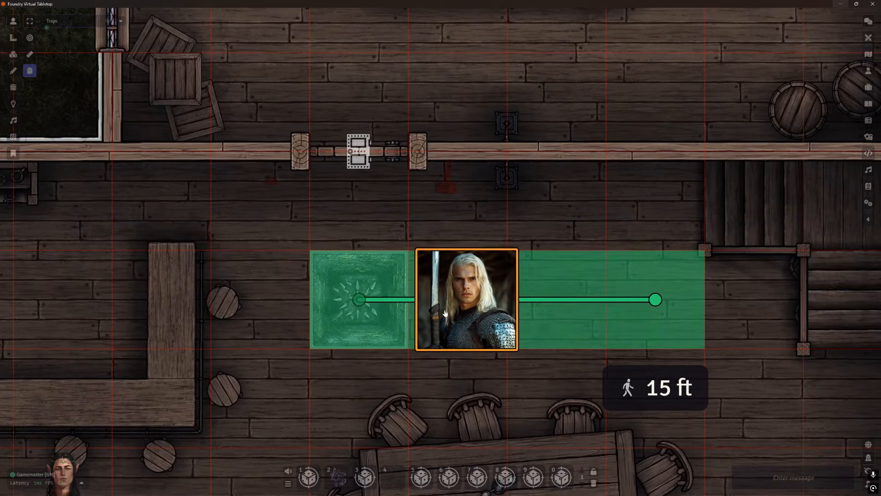
- Toggle the spike pit tile back to hidden and deselect it
left_click(14, 54)
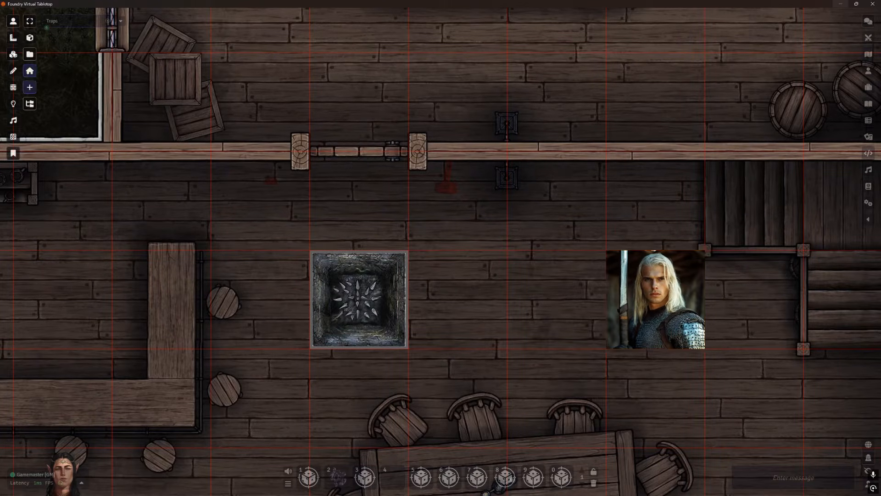
right_click(363, 294)
left_click(432, 266)
left_click(556, 294)
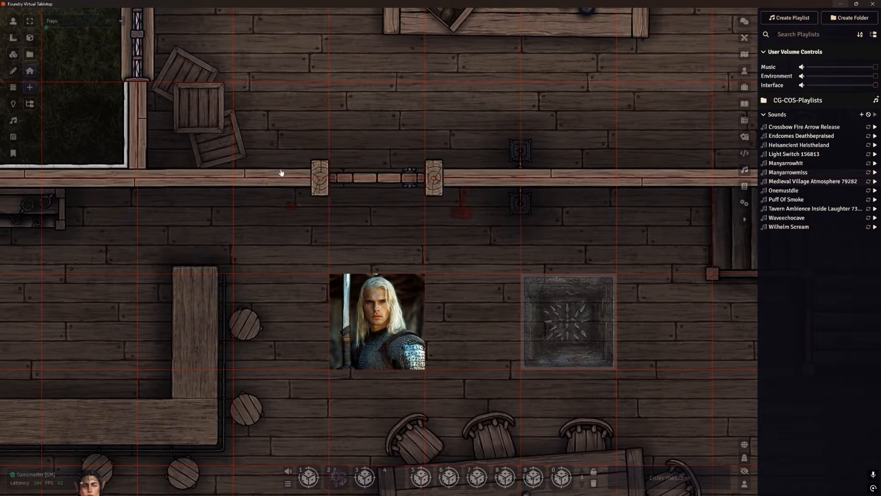
- Move the warrior token one square up to the door to trigger its trap, and return it one square down
left_click(13, 21)
scroll(372, 270, "up", 4)
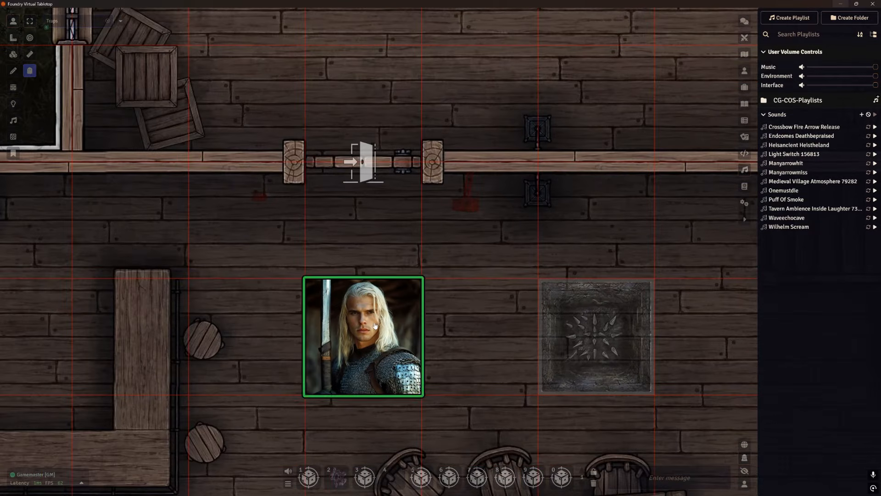
left_click(374, 324)
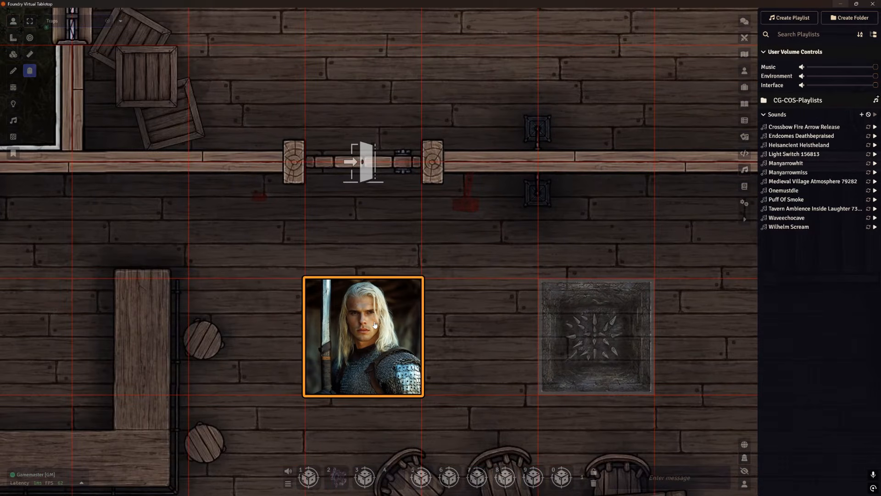
key("Up")
key("space")
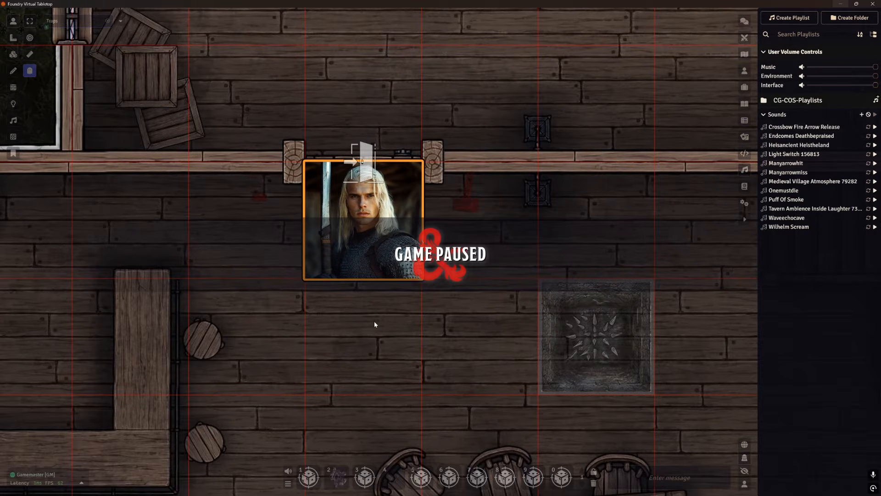
key("Down")
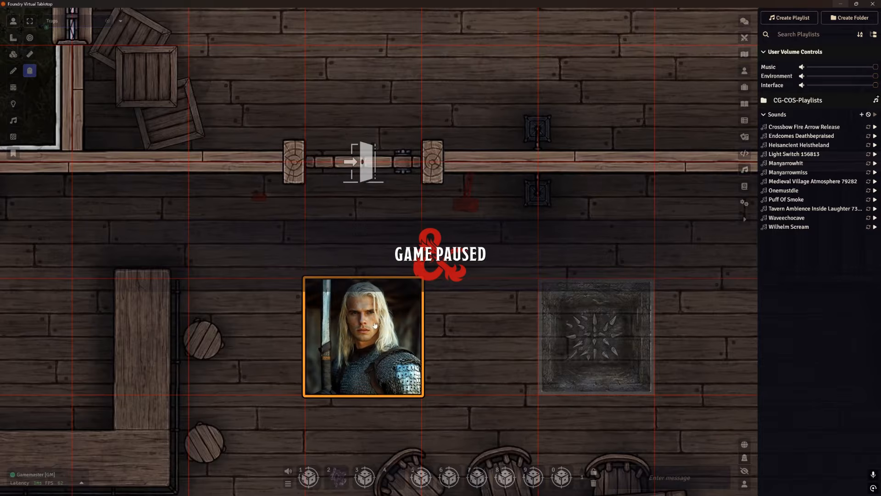
- Try Triggering Player as the audience of the door trap tile's Play Sound File action, restore Everyone and update the tile
left_click(13, 54)
double_click(338, 199)
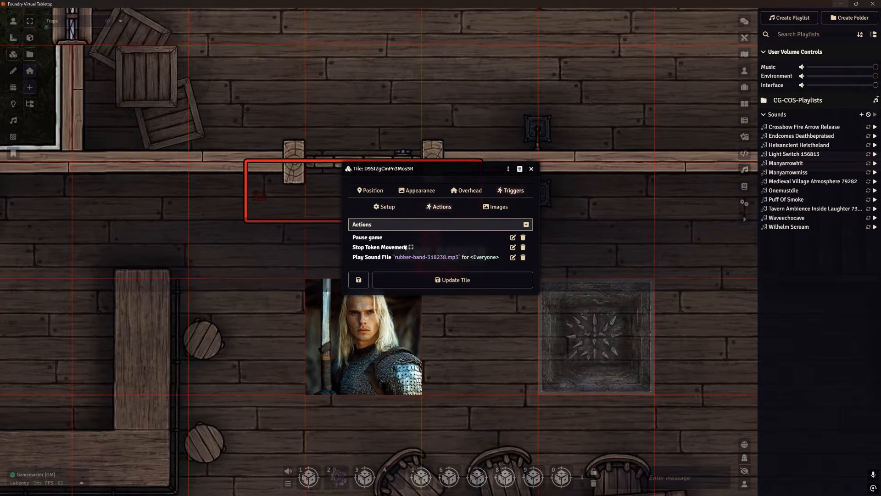
left_click(513, 257)
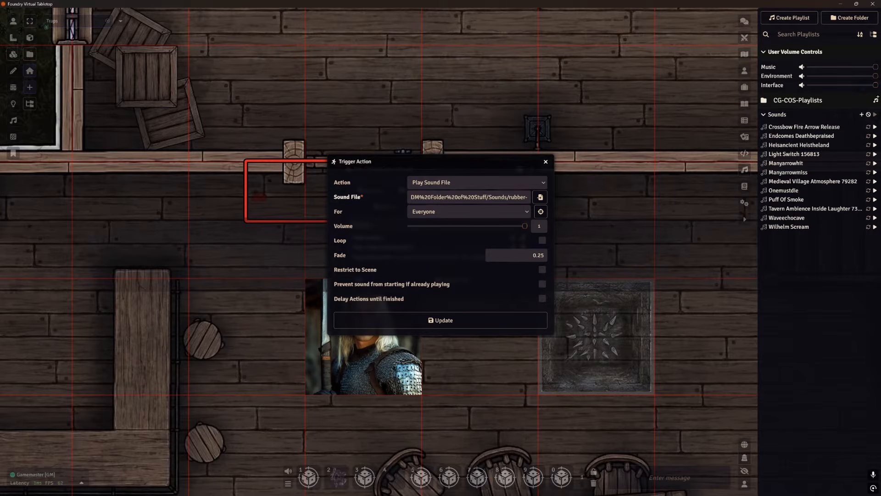
left_click(442, 214)
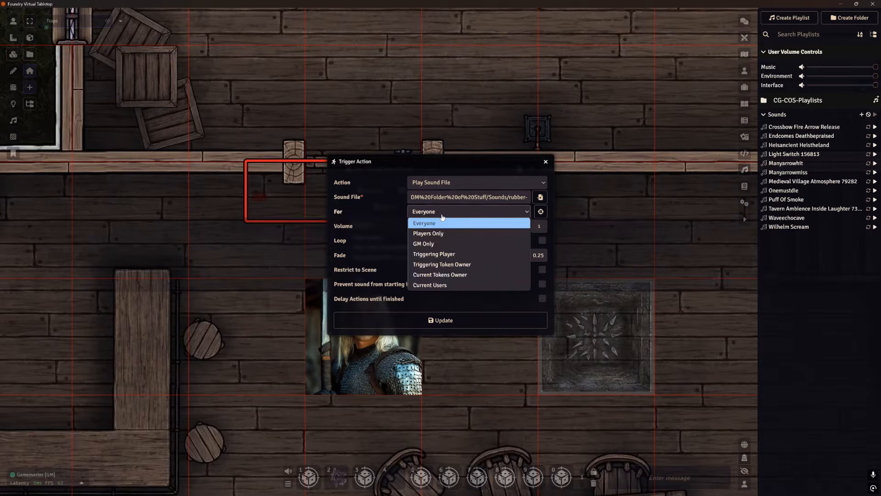
left_click(454, 255)
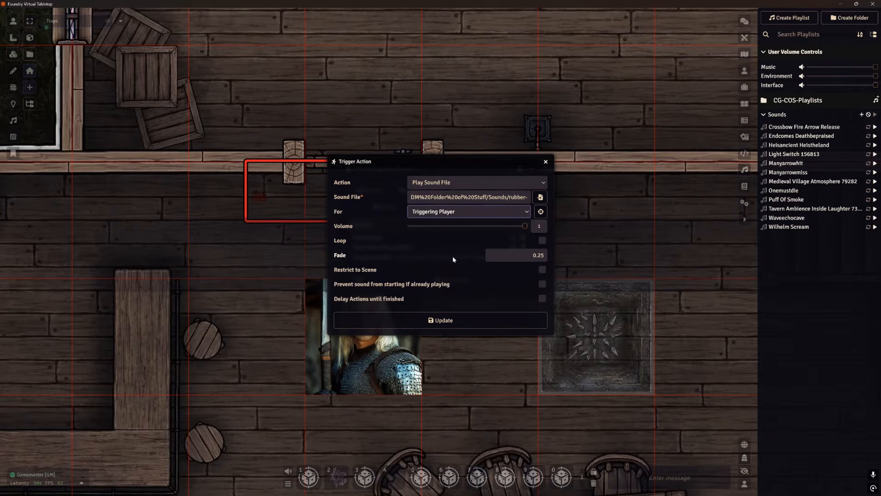
left_click(465, 214)
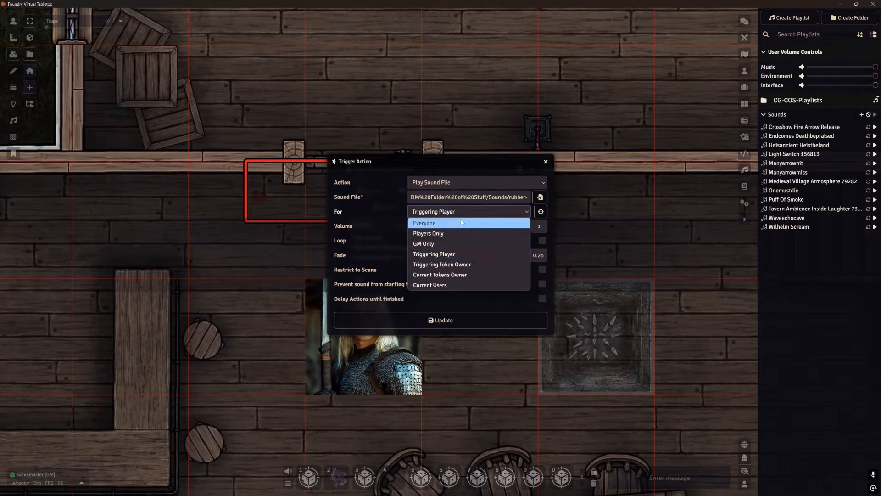
left_click(461, 222)
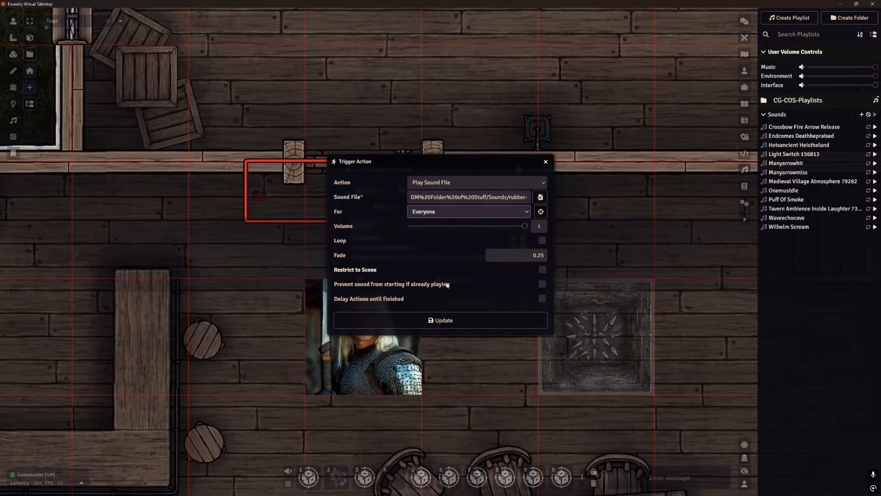
left_click(470, 317)
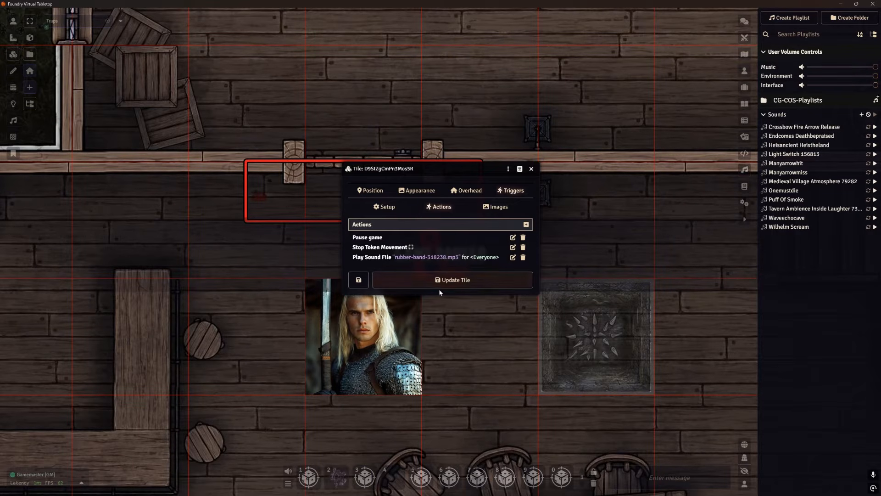
left_click(467, 290)
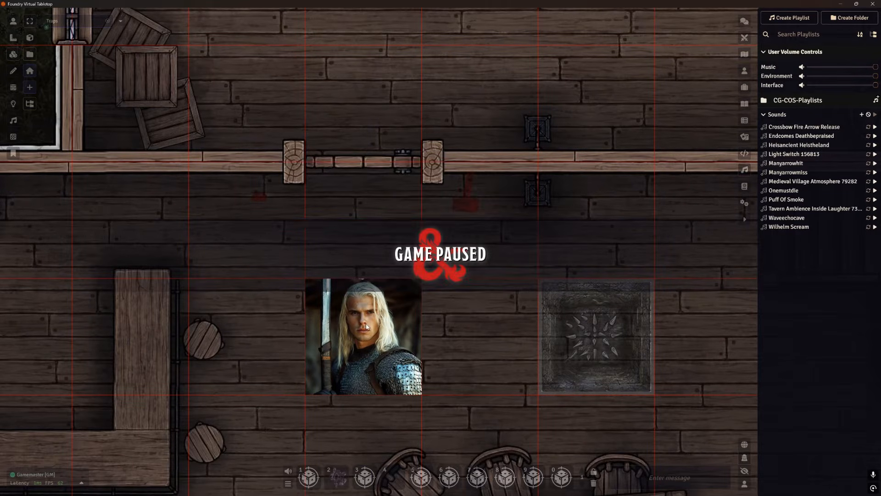
- Unpause the game, move the warrior token up to the door trap and back down, and unpause again
left_click(13, 21)
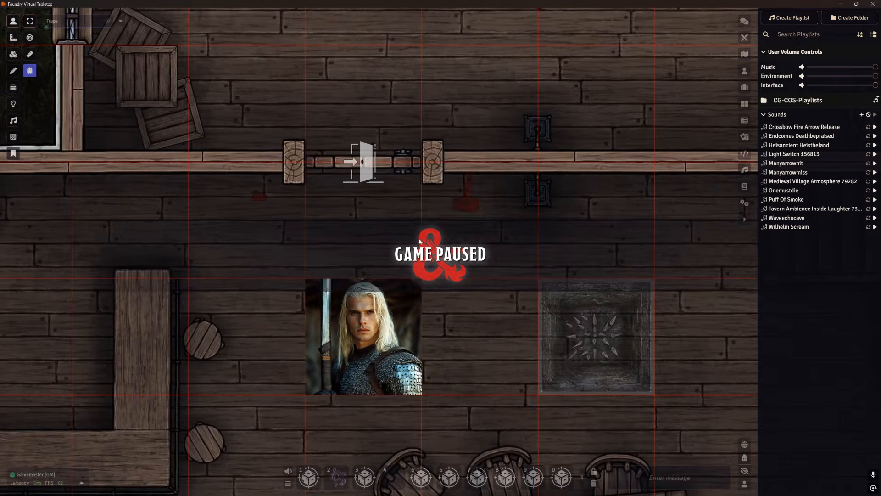
key("space")
left_click(370, 332)
key("Up")
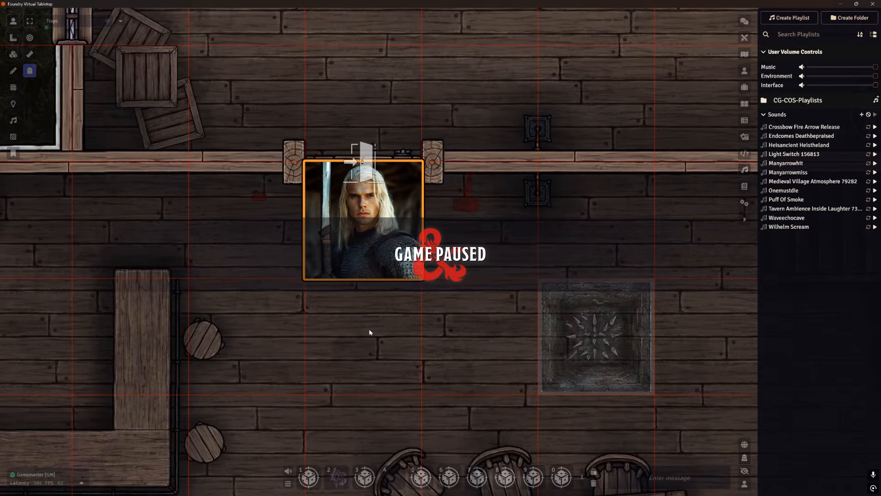
key("Down")
key("space")
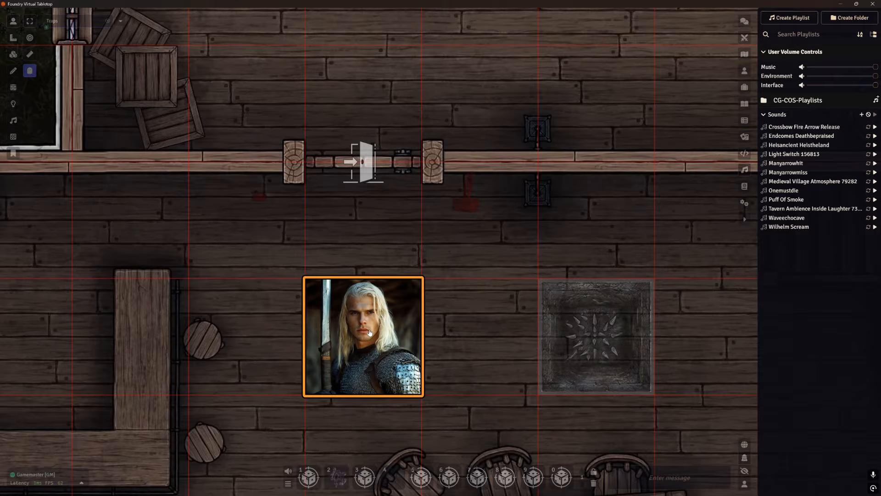
- Step the warrior token onto the door trap and back three times, deselect it and unpause the game
key("Up")
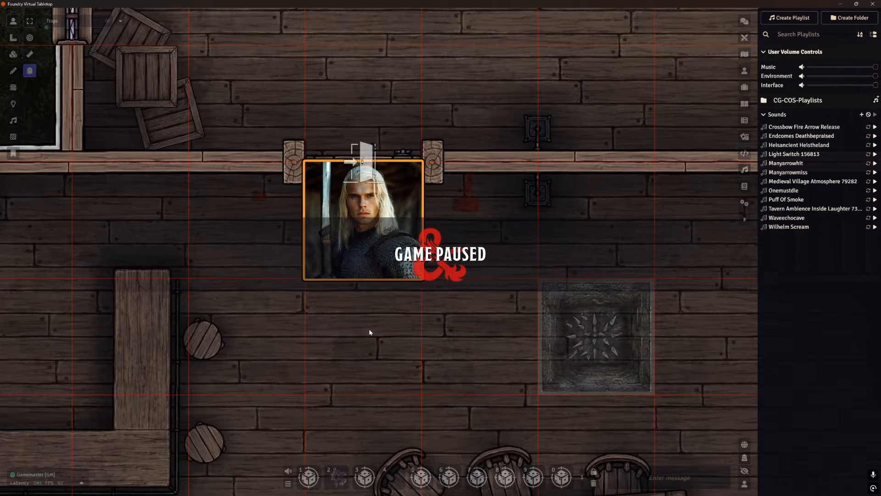
key("Down")
key("Up")
key("Down")
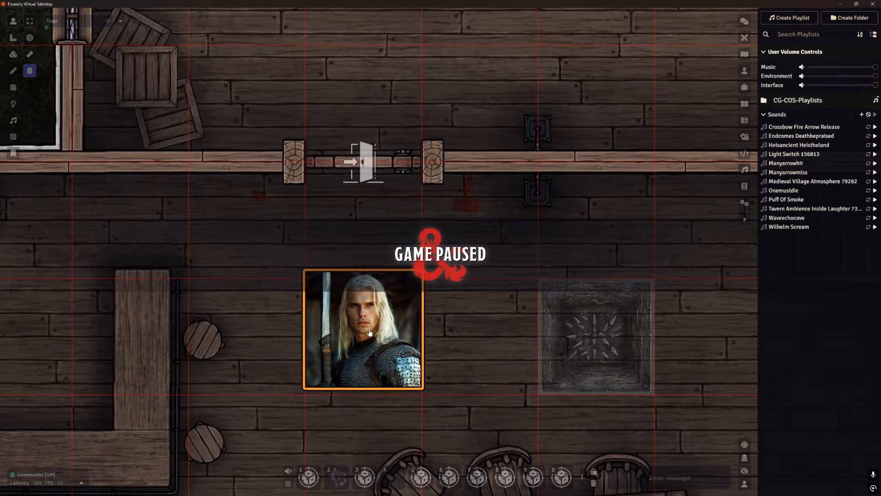
key("Up")
key("Down")
left_click(471, 312)
key("space")
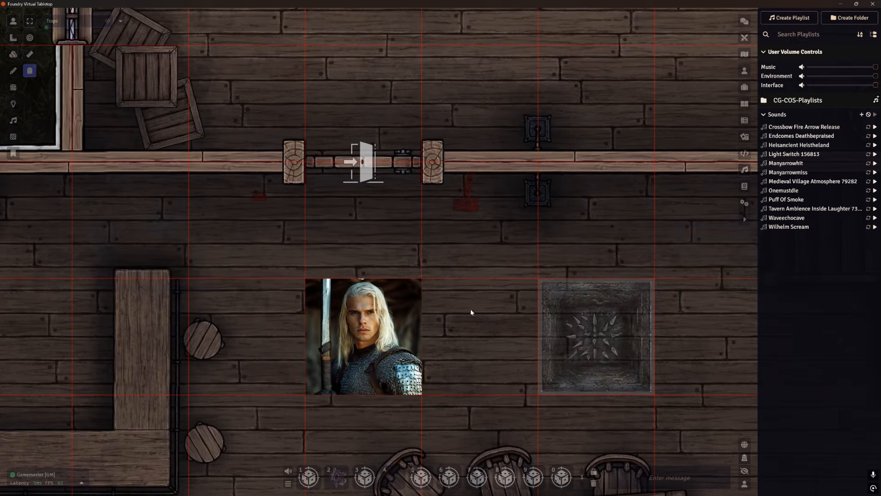
- Add an Activate/Deactivate action that deactivates This Tile to the door trap tile's triggers and update the tile
left_click(13, 54)
double_click(363, 177)
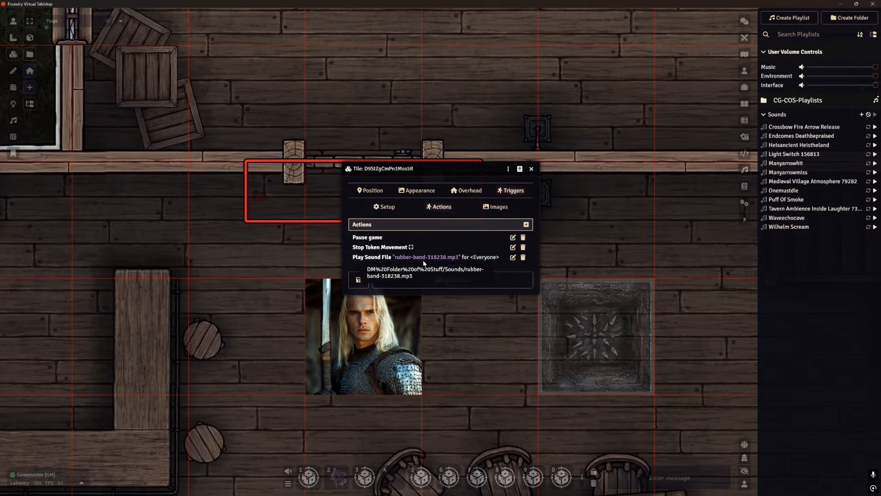
left_click(526, 224)
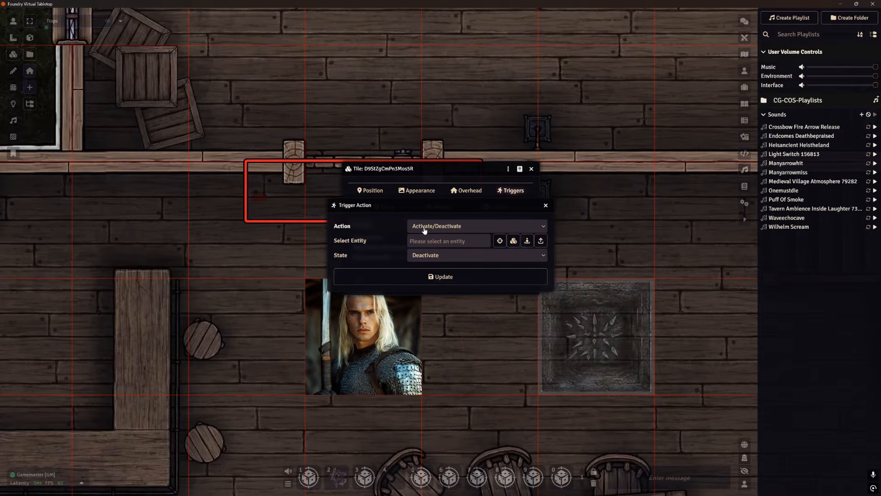
left_click(513, 241)
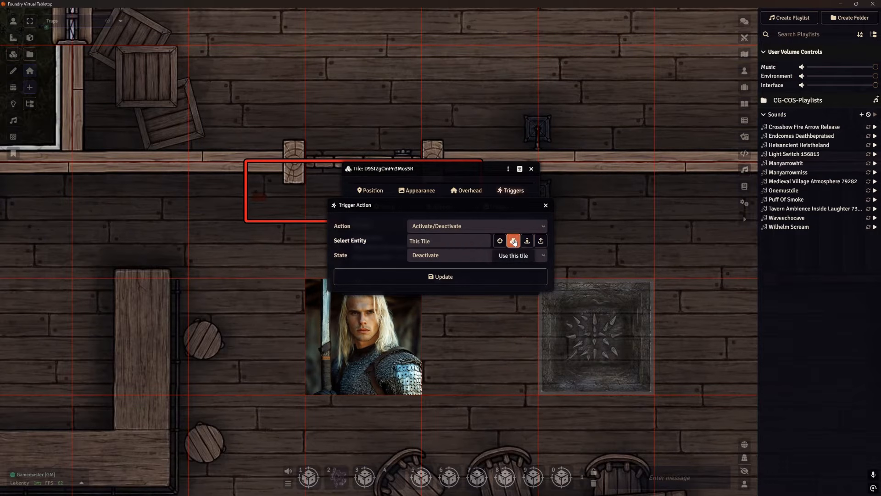
left_click(447, 278)
left_click(458, 289)
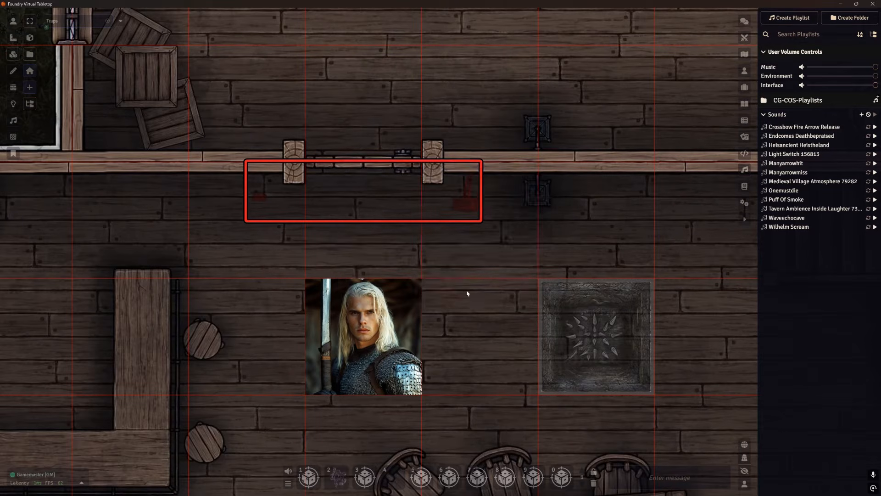
- Move the warrior token onto the door trap and back and forth through the doorway to retest the trap
left_click(13, 20)
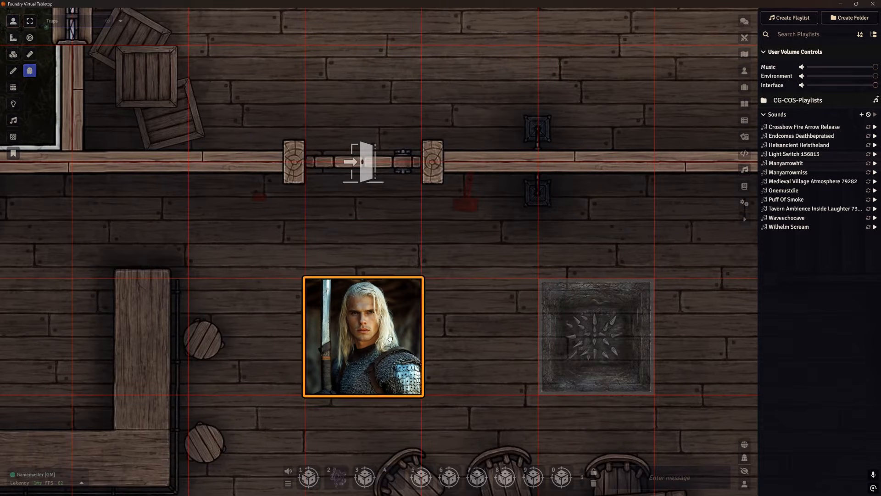
key("Up")
key("space")
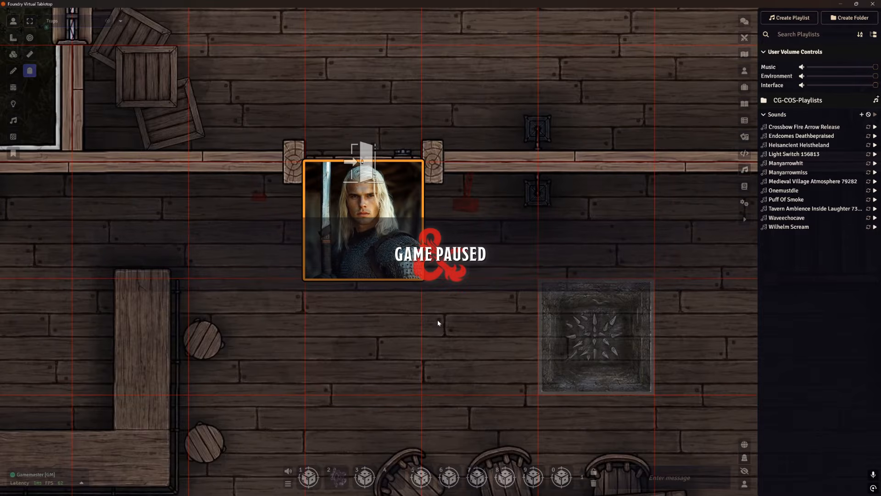
key("Up")
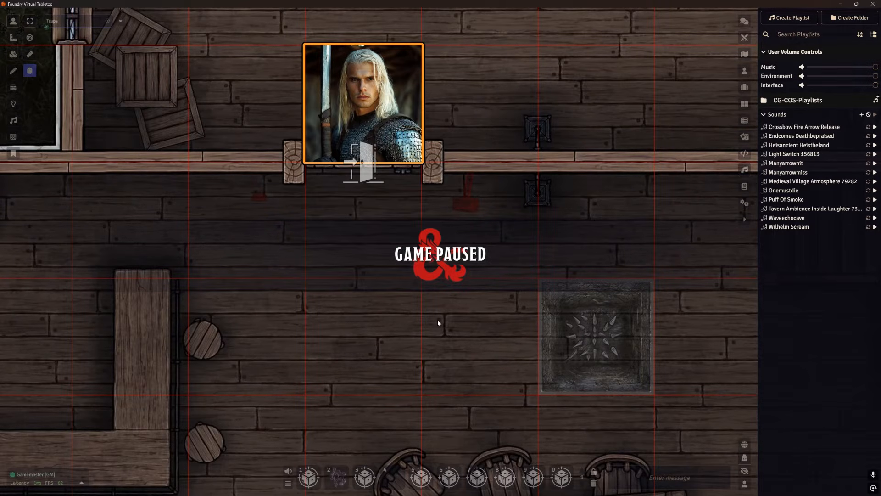
key("Down")
key("Down")
key("Up")
key("Up")
key("Up")
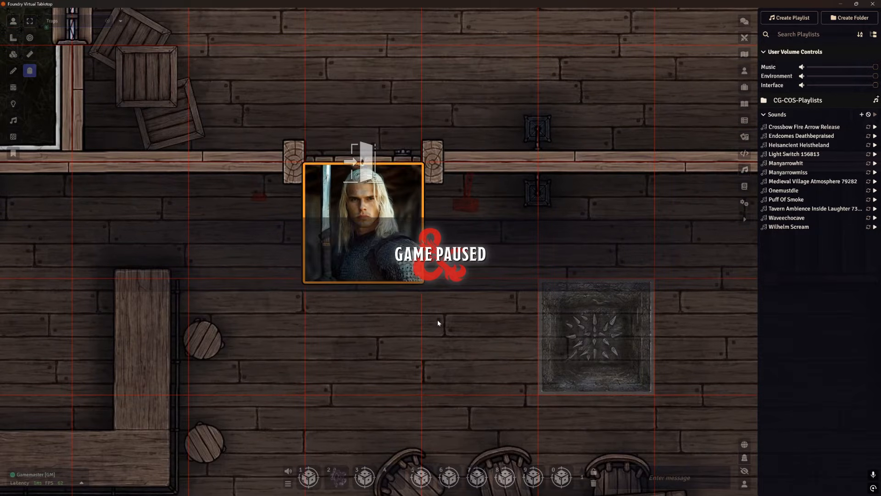
- Move the warrior token one square down from the doorway, deselect it and unpause the game
key("Down")
key("Down")
key("Down")
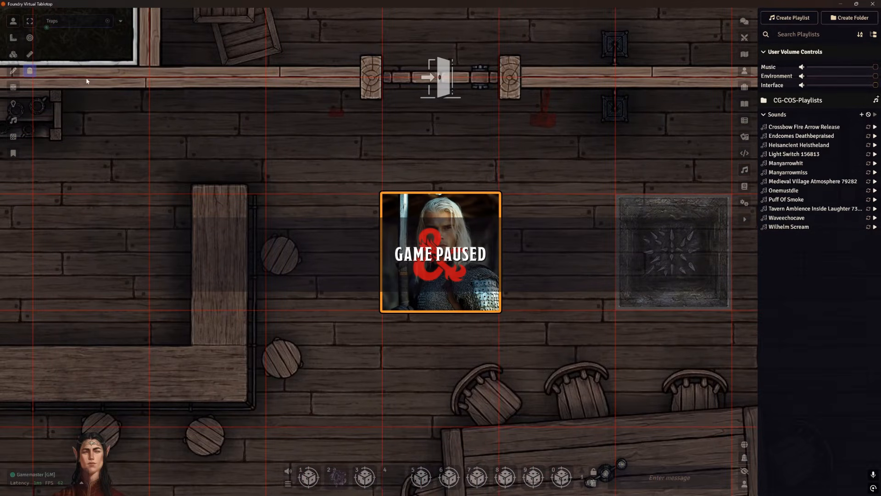
left_click_drag(517, 185, 420, 260)
left_click(421, 263)
key("space")
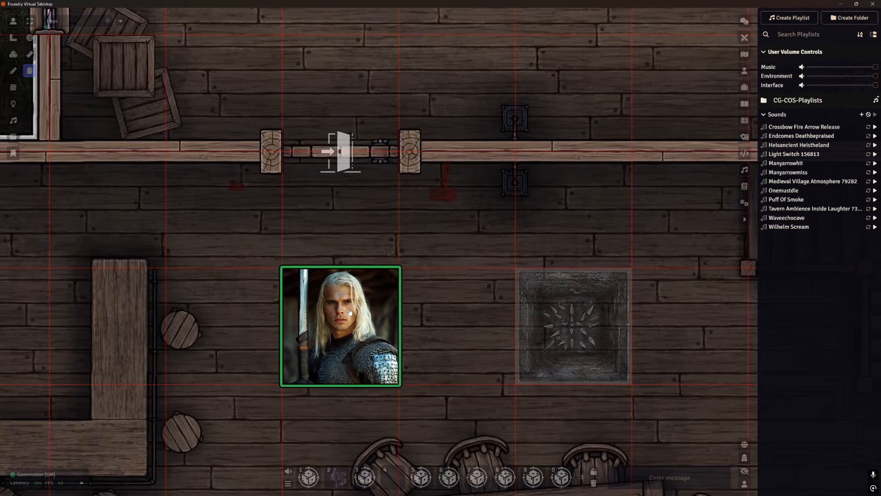
- Review the spike pit tile's trigger actions and update the tile
left_click(14, 54)
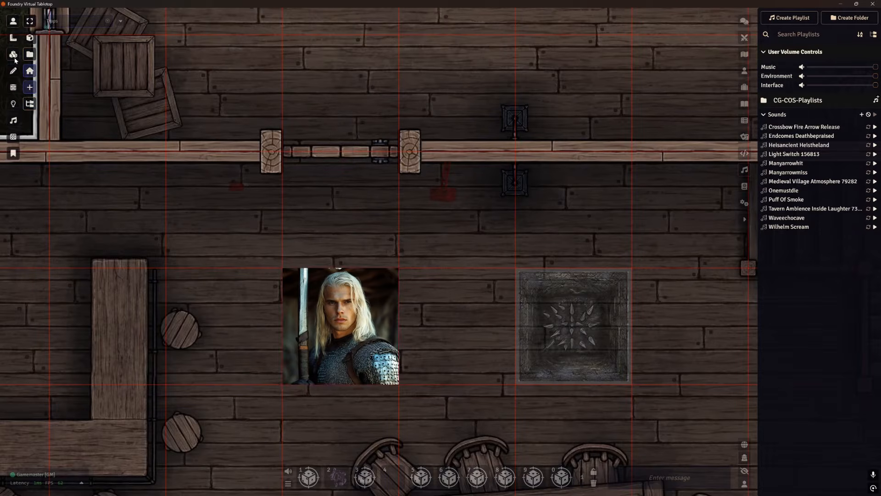
double_click(573, 311)
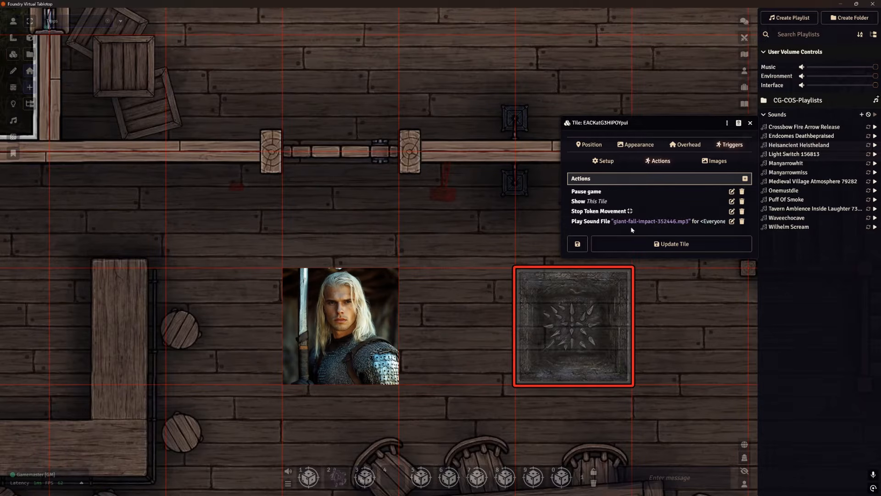
left_click(672, 244)
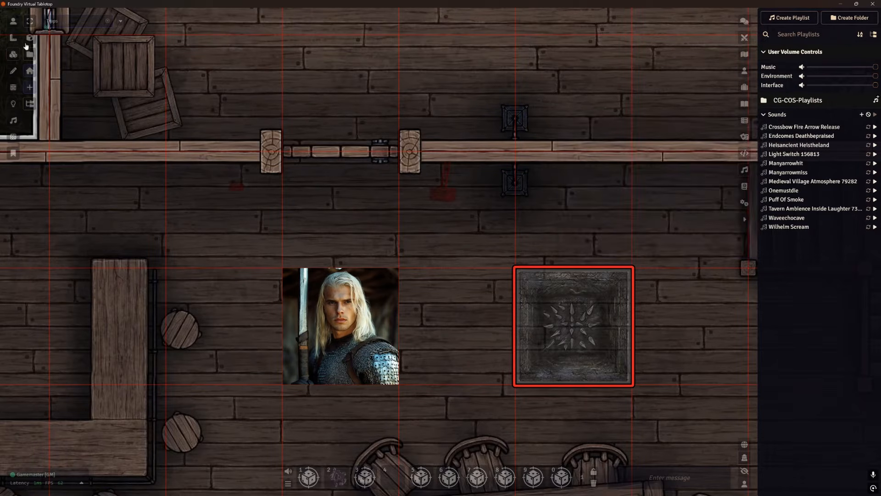
- Select the warrior token and move it two squares right onto the hidden spike pit
left_click(13, 21)
left_click(362, 314)
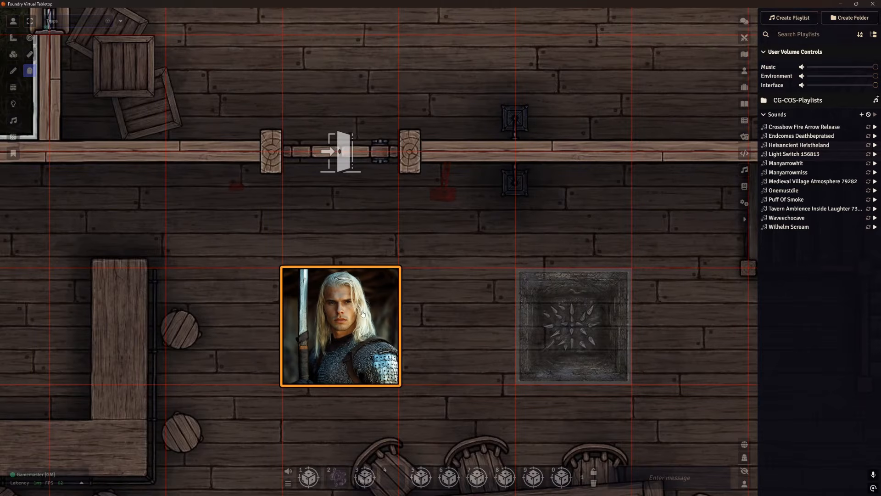
key("Right")
key("Right")
key("space")
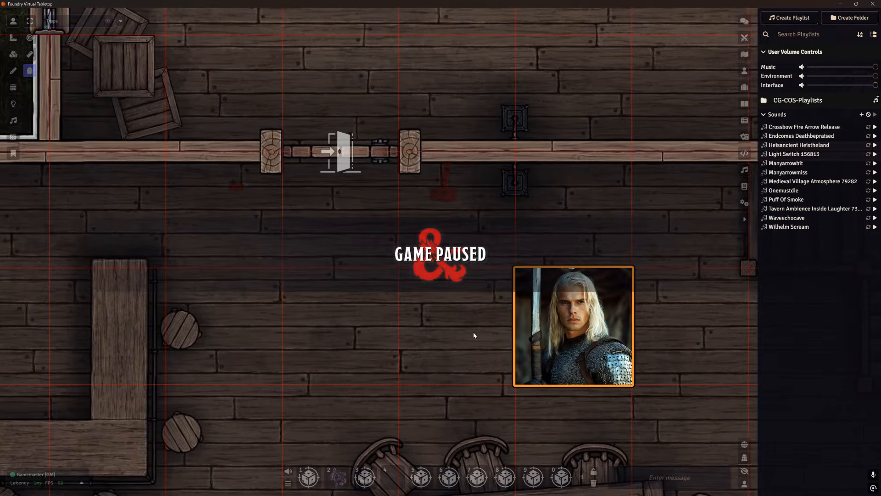
- Unpause the game and move the warrior token two squares left, away from the spike pit
left_click_drag(470, 348, 398, 336)
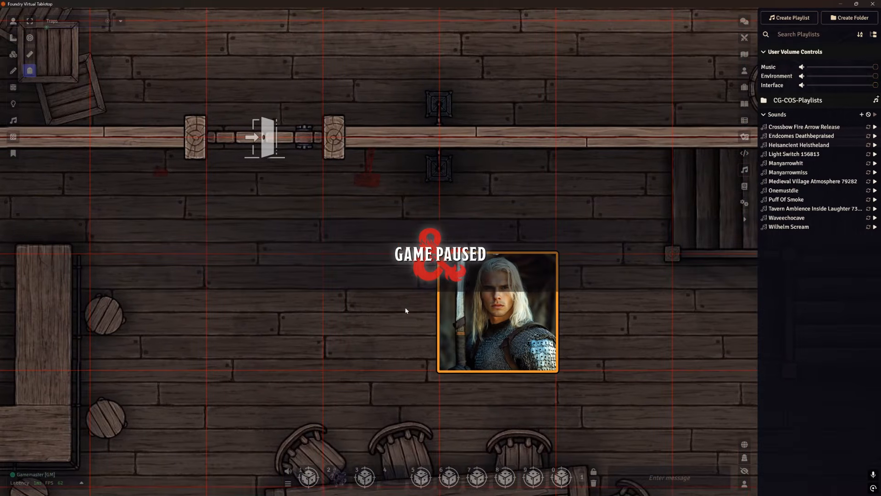
key("space")
scroll(439, 253, "up", 5)
key("Left")
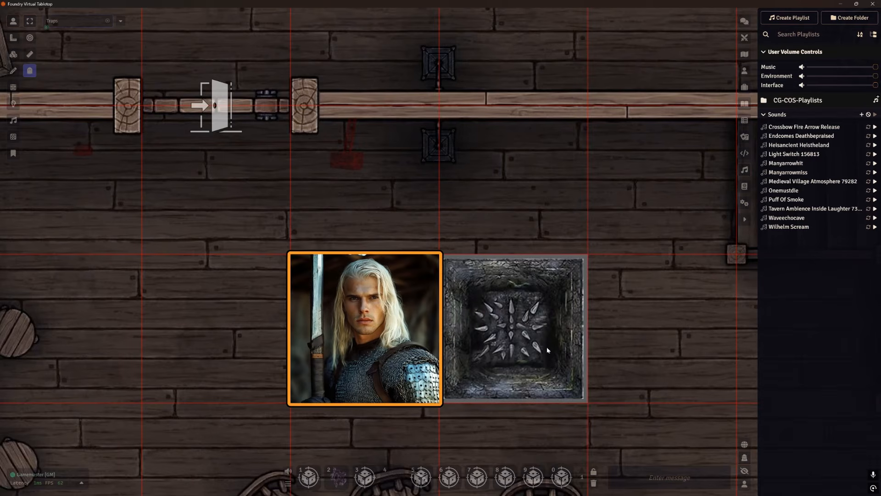
key("Left")
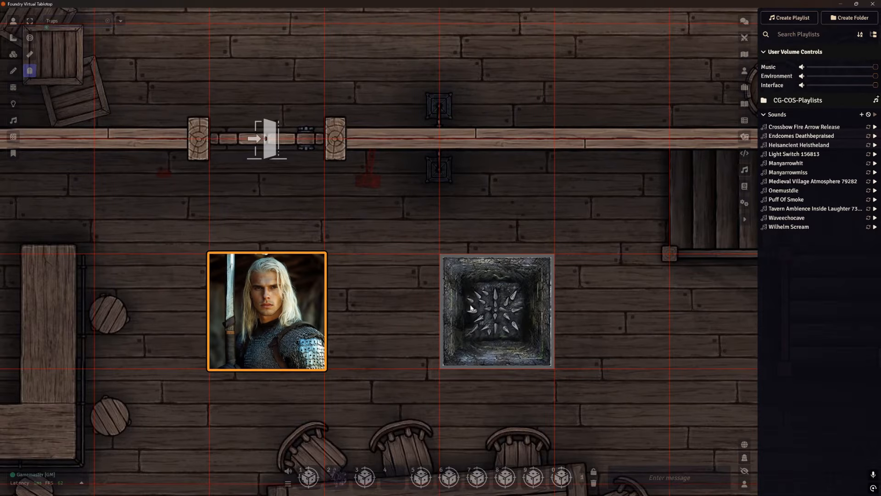
scroll(344, 319, "down", 2)
left_click_drag(387, 321, 442, 330)
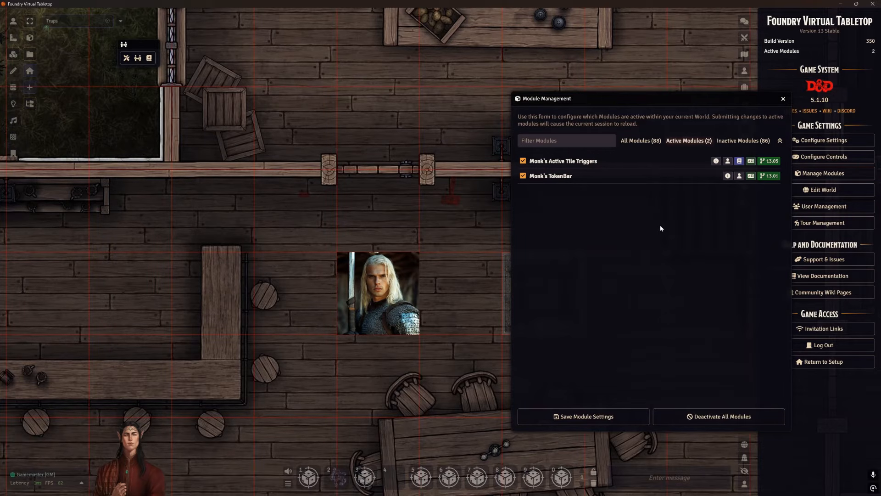
- Close the module list and examine the Monk's TokenBar settings through Request Roll Settings, leaving them without saving
left_click(783, 100)
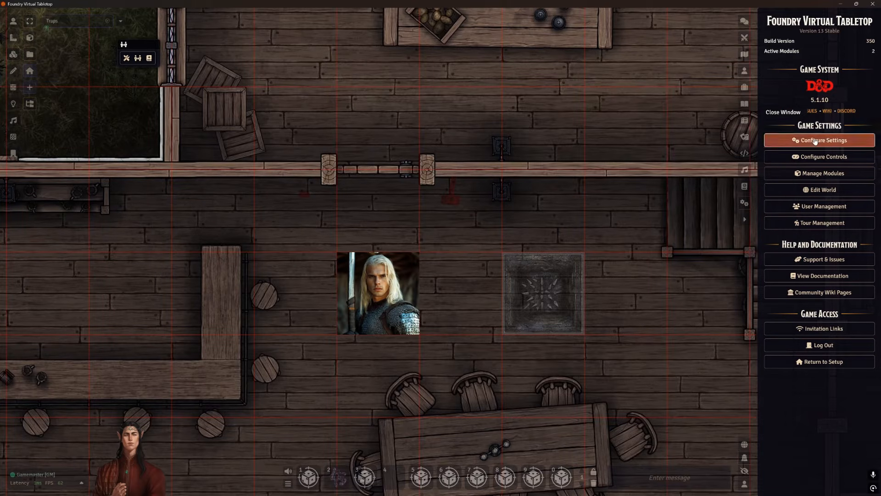
left_click(824, 140)
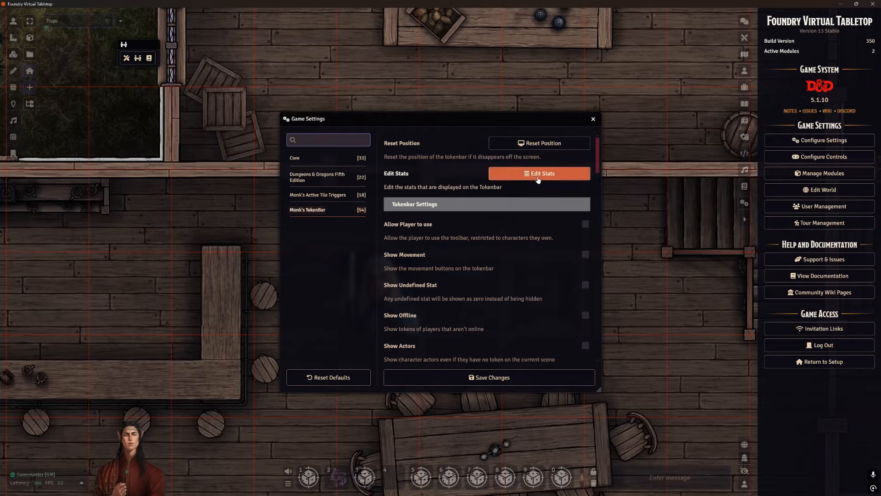
scroll(546, 184, "down", 5)
scroll(544, 182, "down", 15)
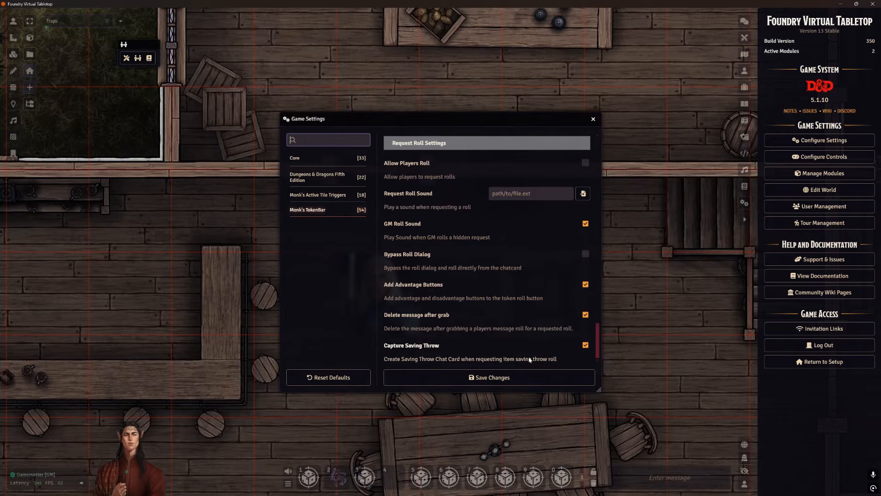
left_click(594, 120)
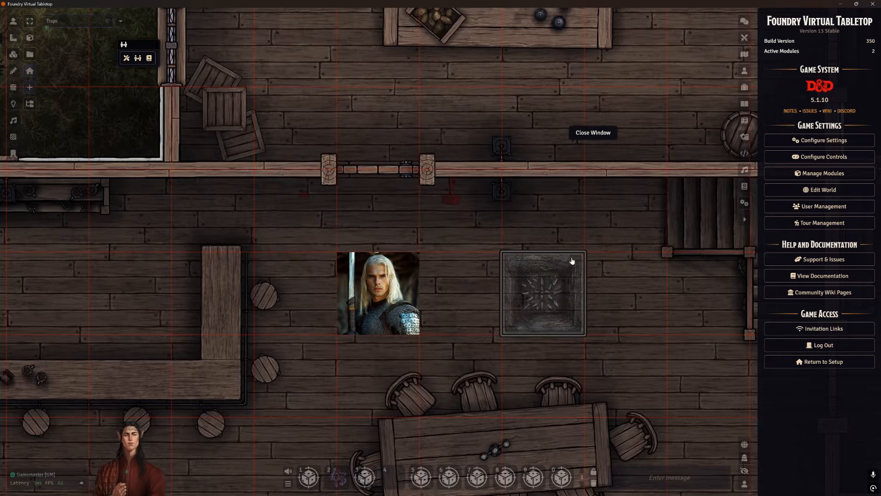
- Test the hidden pit's chat message and roll request by moving the warrior token two squares right onto it
left_click(14, 23)
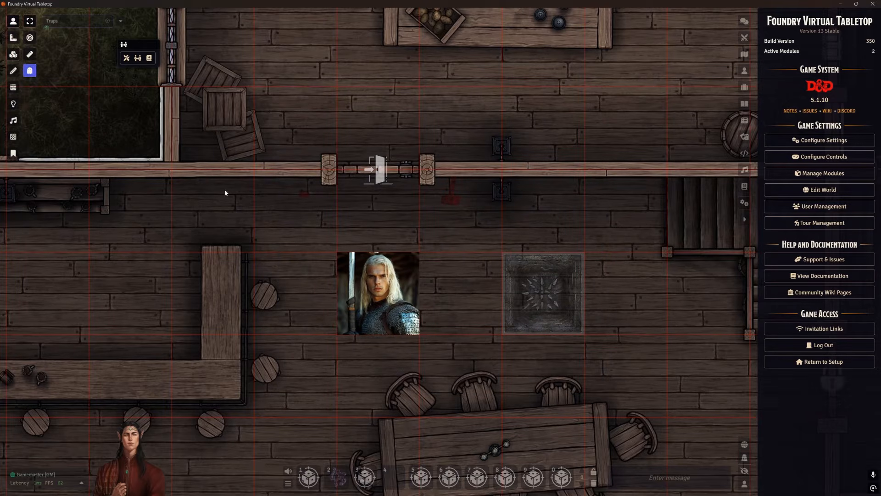
left_click(376, 303)
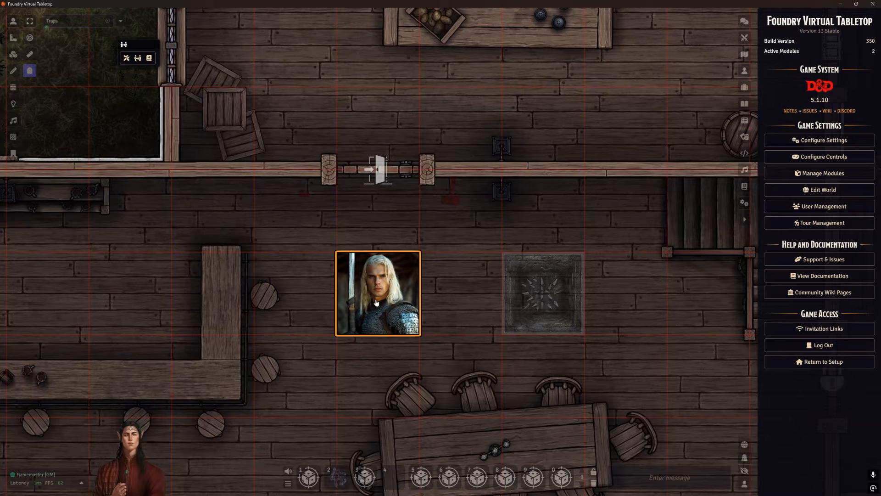
key("Right")
key("Right")
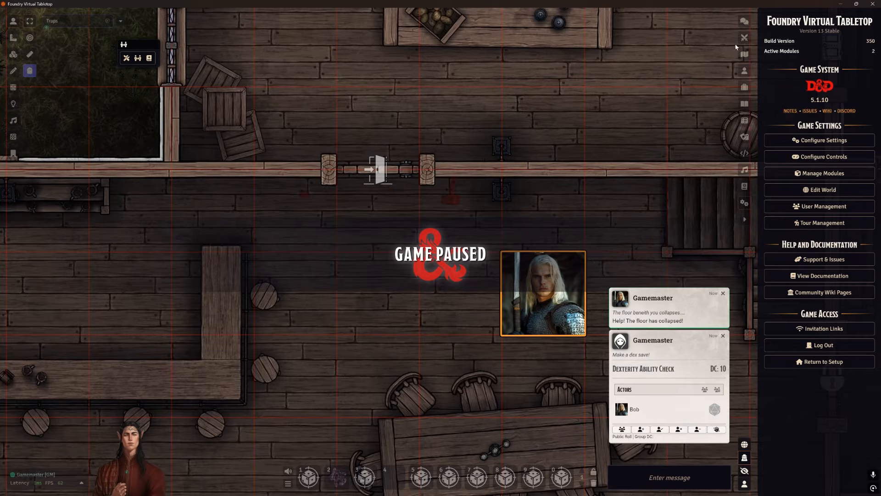
- Show the chat log and roll the requested DC 10 Dexterity ability check for the warrior
left_click(744, 22)
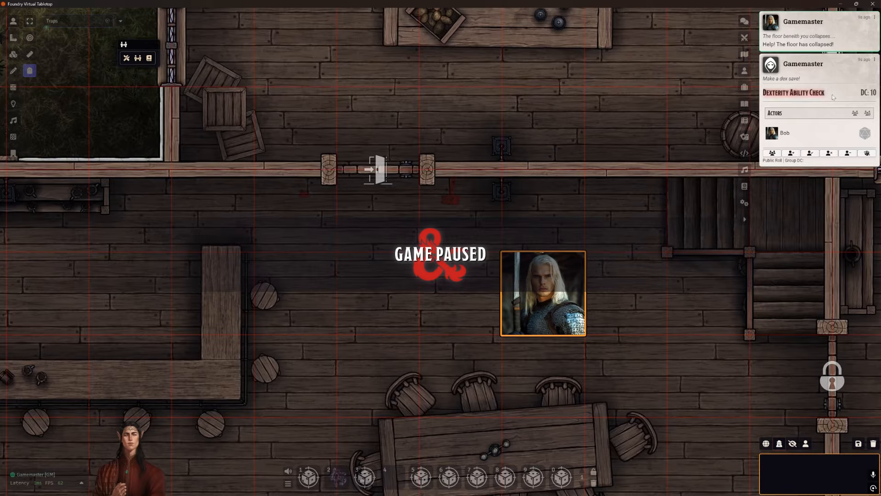
left_click(865, 133)
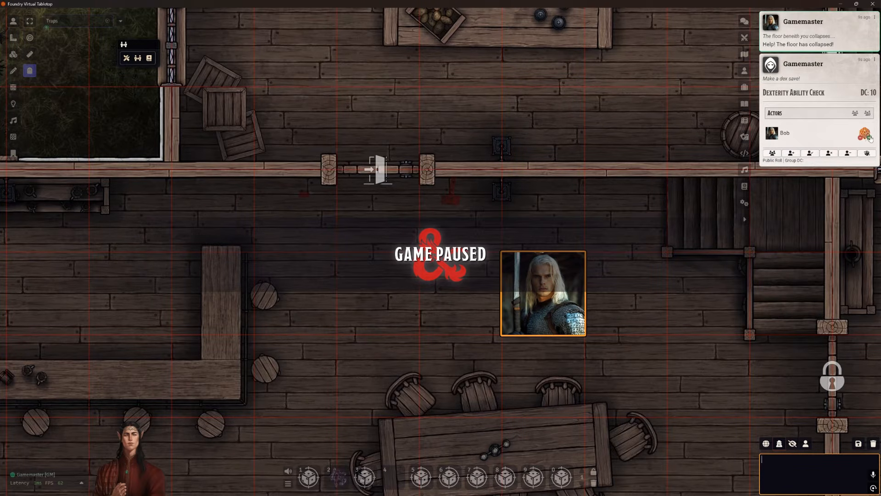
left_click(434, 309)
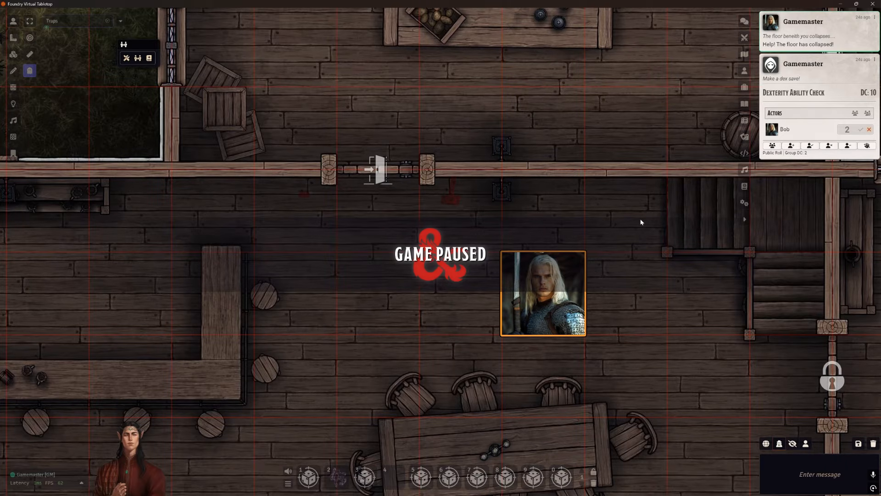
- Move the warrior token one square left off the spike pit, deselect it and unpause the game
key("Left")
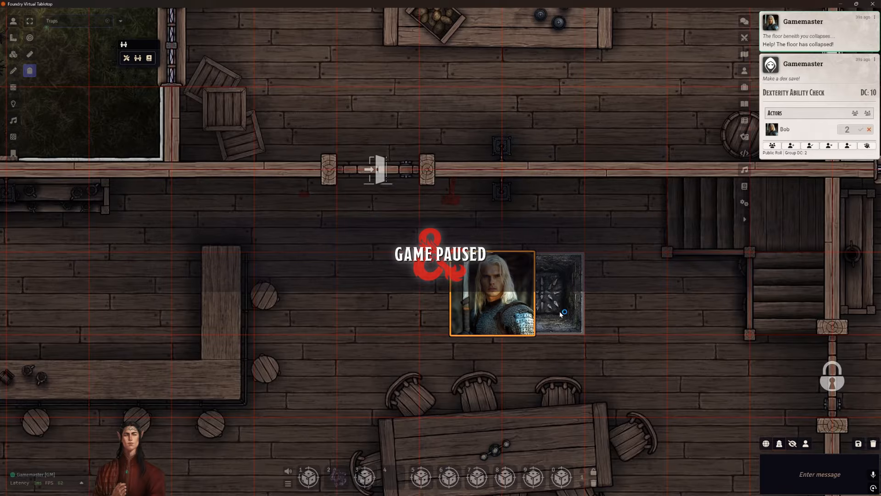
left_click(619, 294)
key("space")
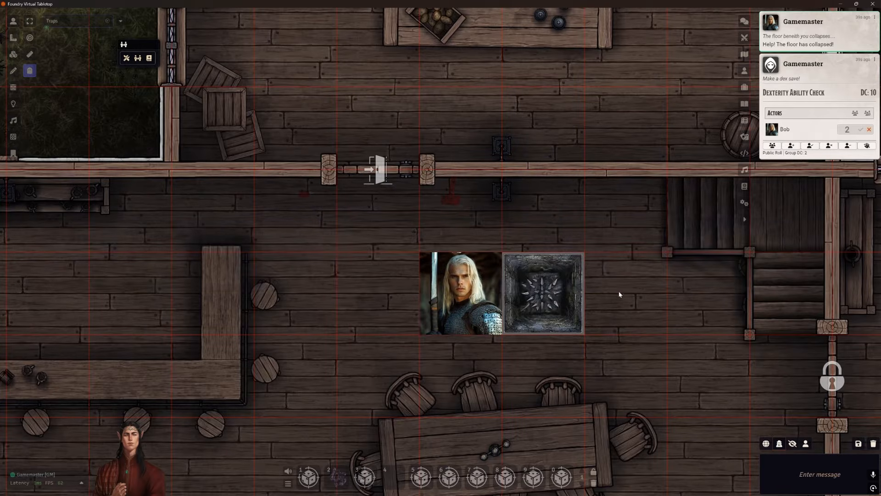
- Open the Chat Message action in the spike pit tile's triggers for editing
scroll(621, 295, "up", 5)
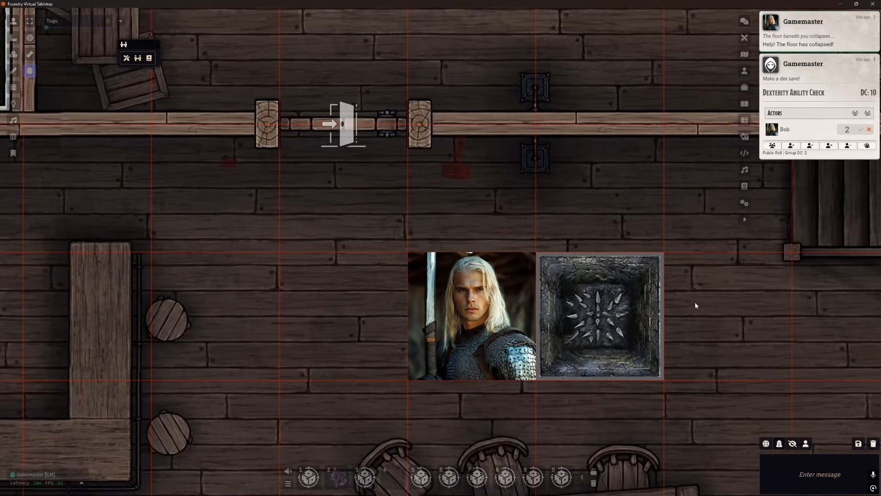
left_click_drag(695, 303, 641, 288)
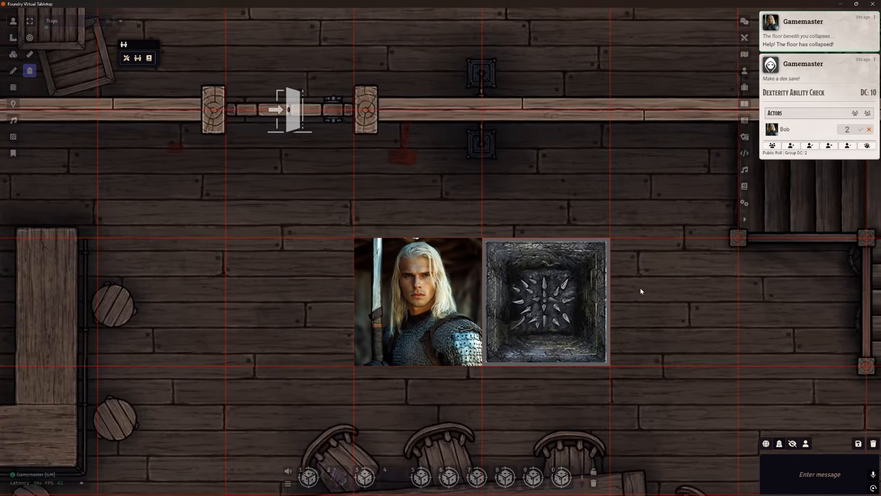
scroll(643, 289, "up", 3)
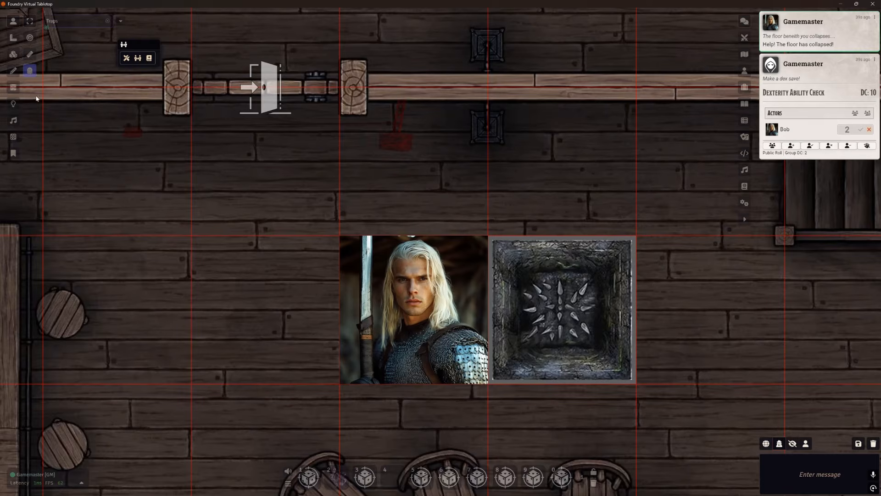
left_click(13, 87)
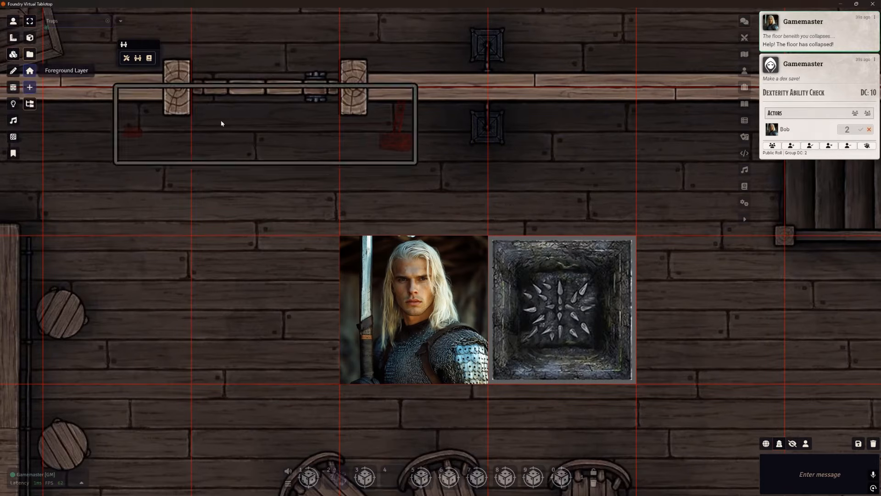
left_click(554, 307)
double_click(554, 306)
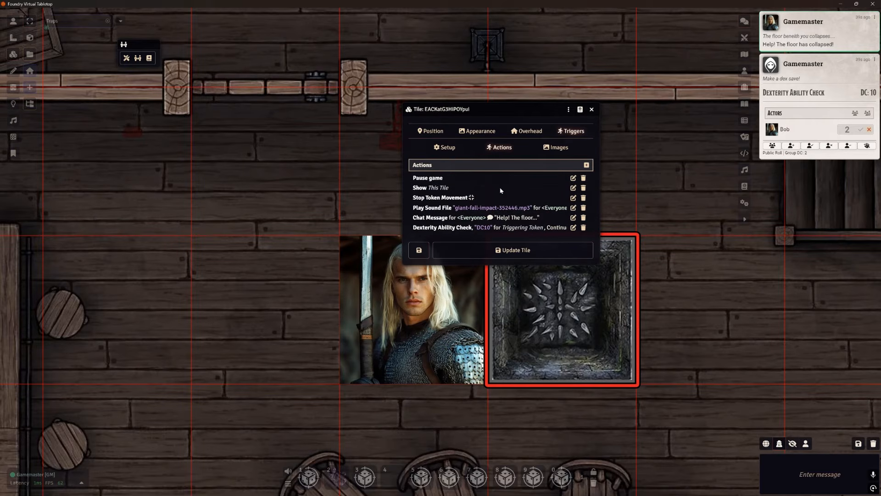
left_click(574, 217)
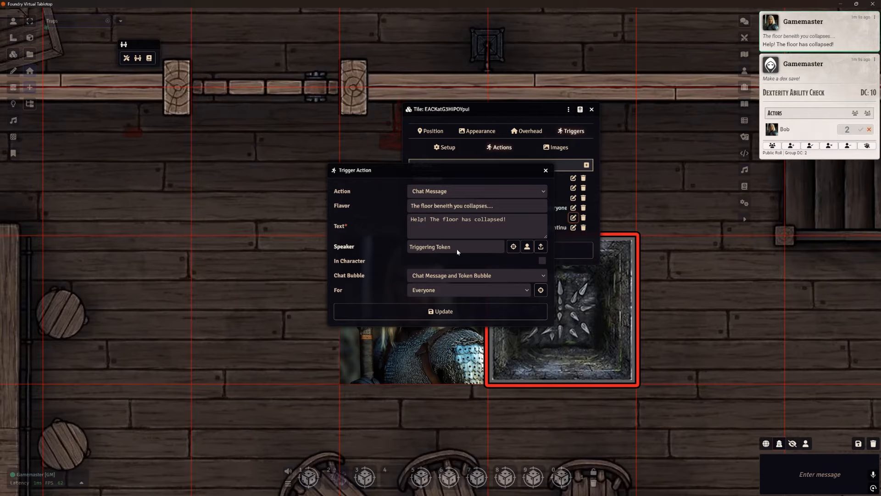
- Enable In Character, keep Chat Message and Token Bubble for Everyone, and update both the action and the tile
left_click(542, 261)
left_click(450, 276)
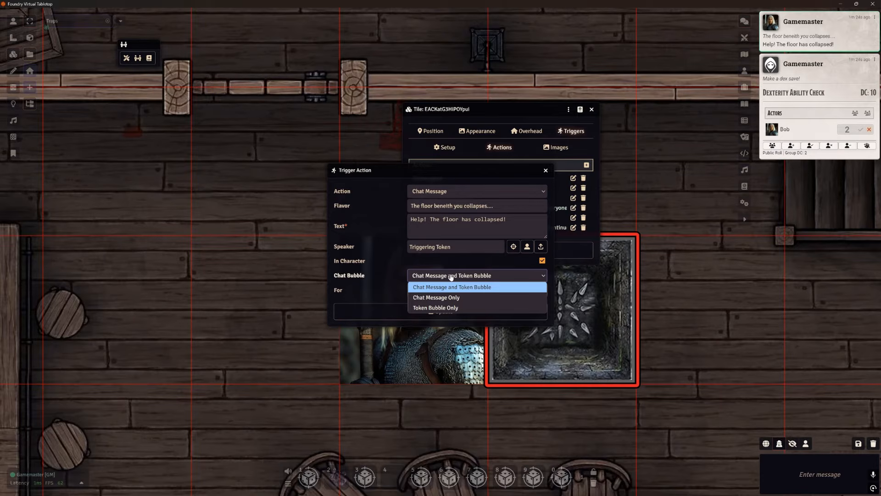
left_click(451, 276)
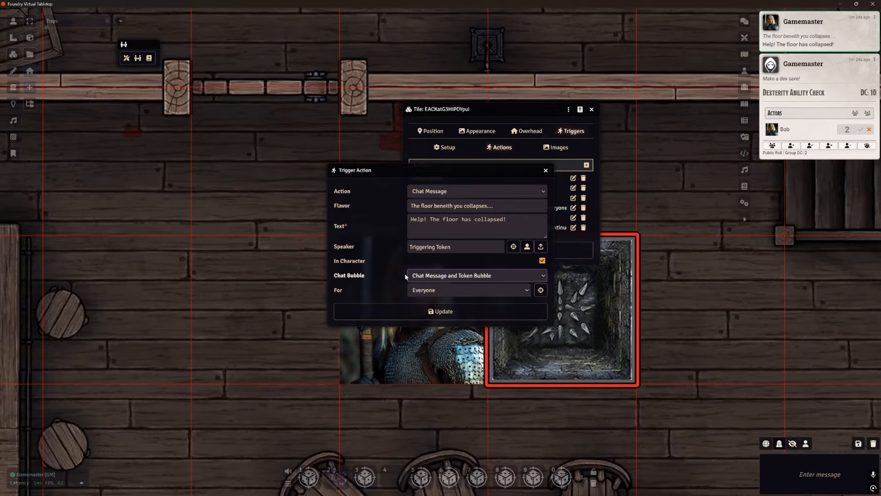
left_click(429, 290)
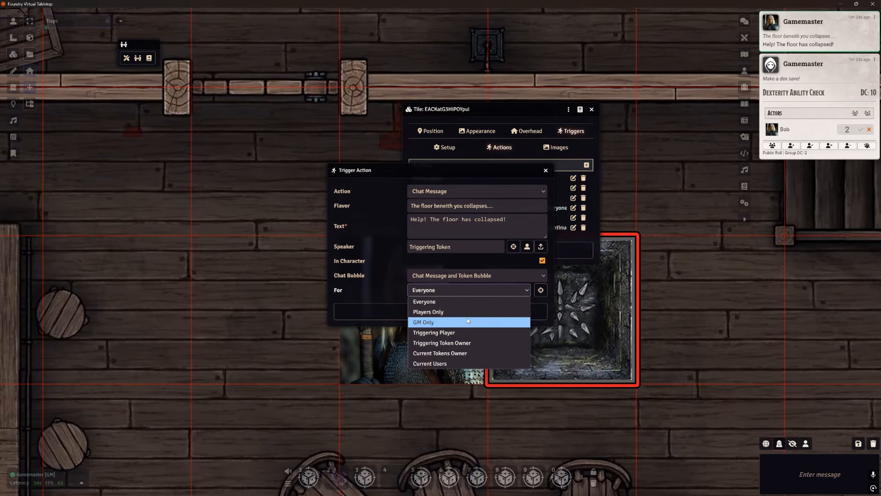
left_click(462, 300)
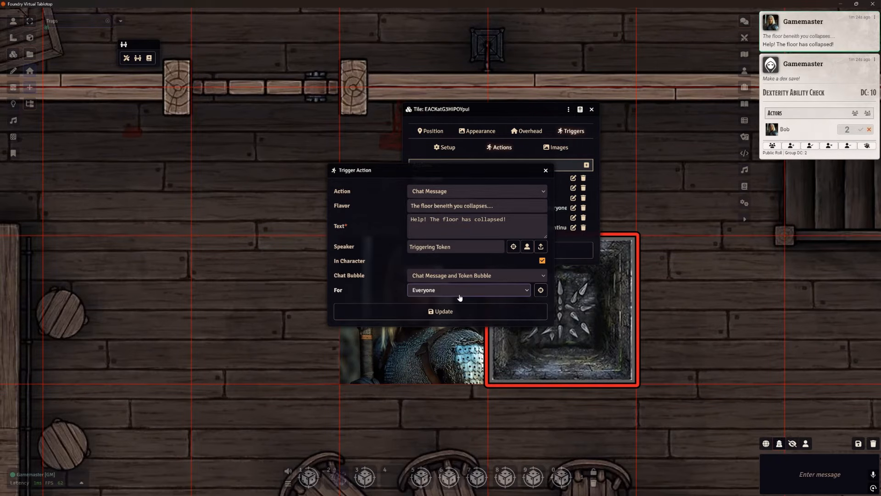
left_click(464, 310)
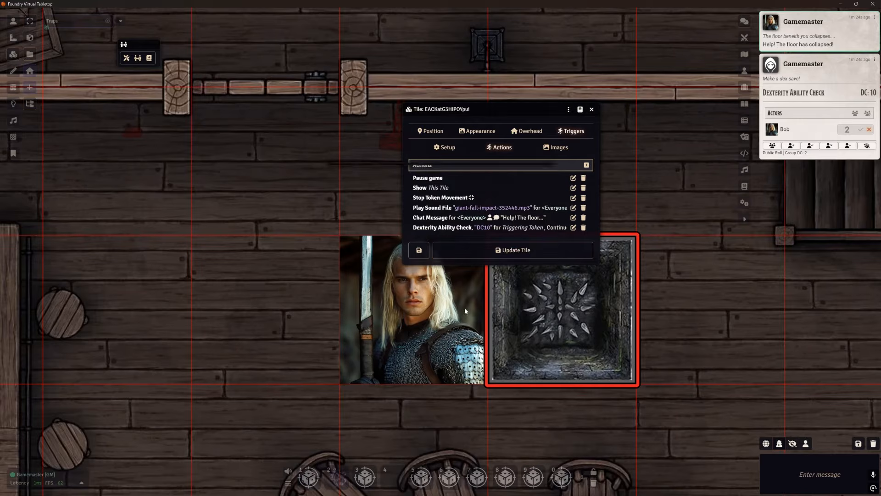
left_click(493, 250)
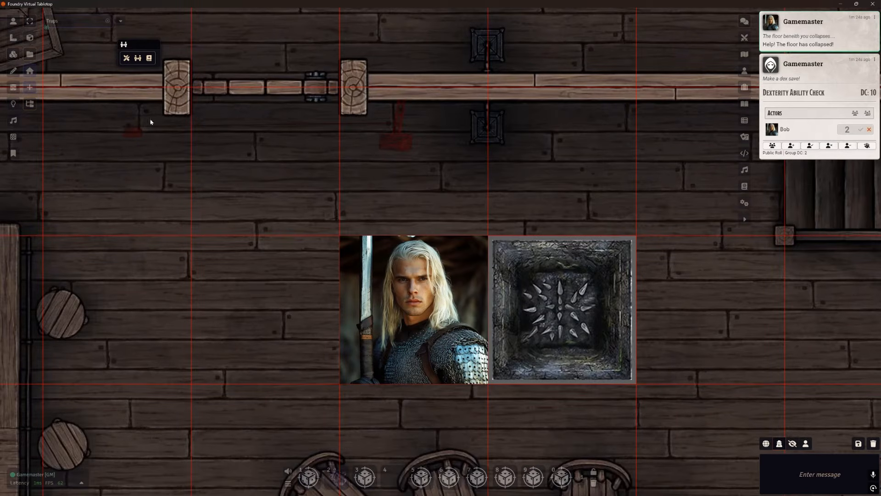
- Walk the warrior token onto and off the adjacent spike pit several times to test the in-character chat message and speech bubble
left_click(342, 254)
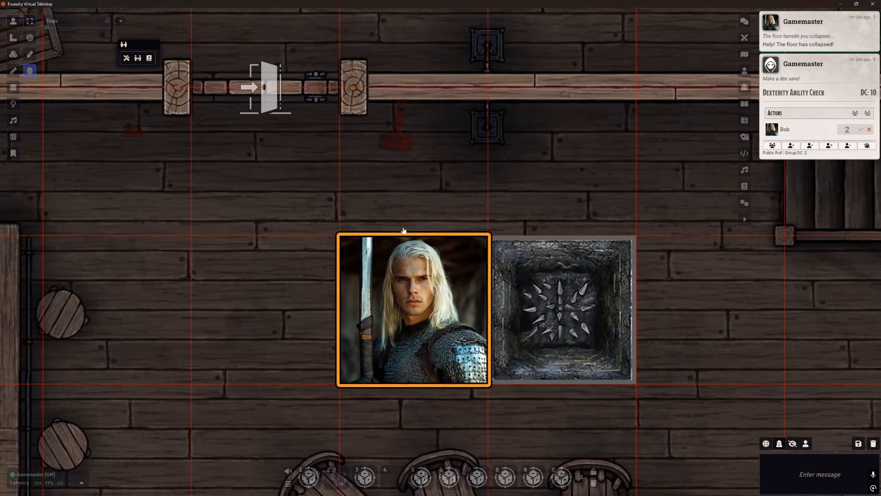
key("Right")
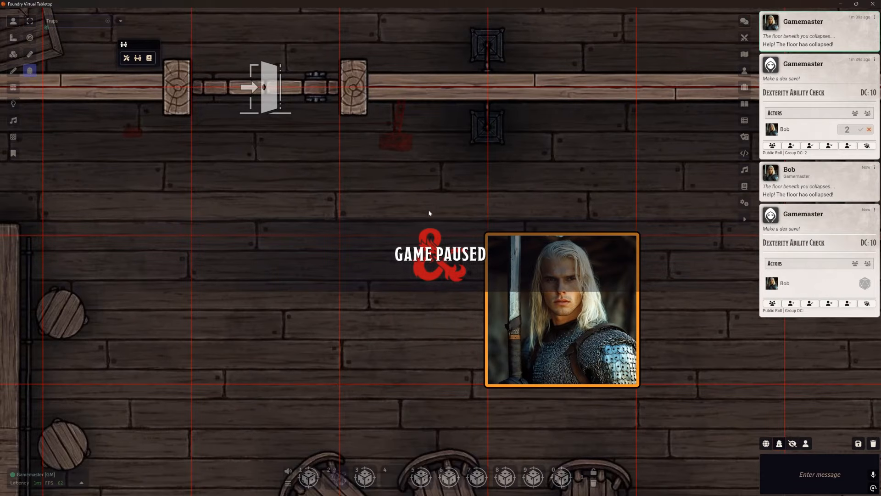
key("Left")
key("Right")
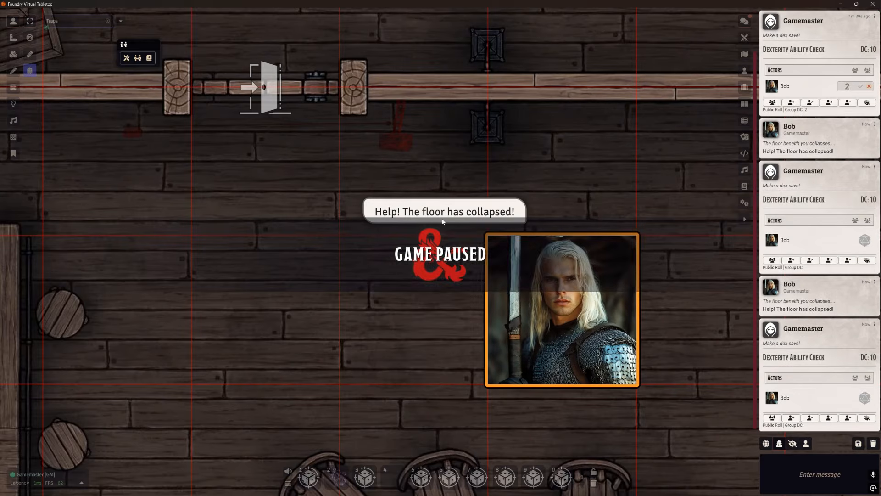
key("Left")
key("Right")
key("Left")
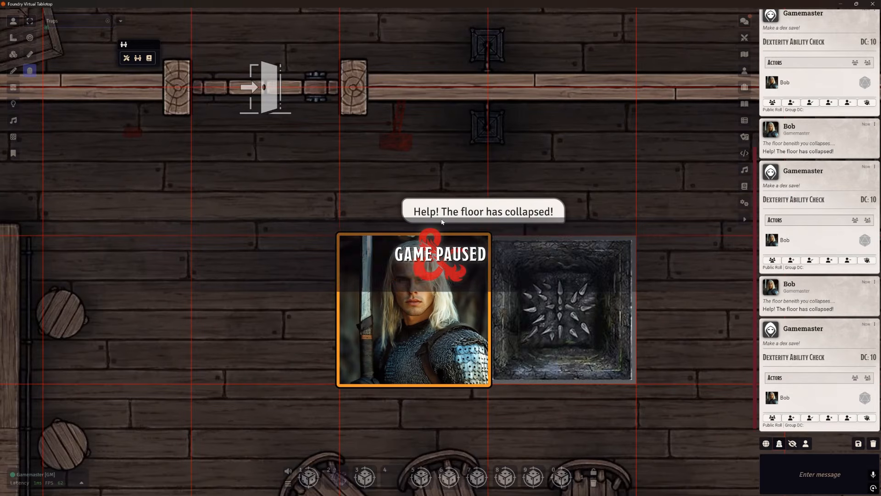
key("Right")
key("Left")
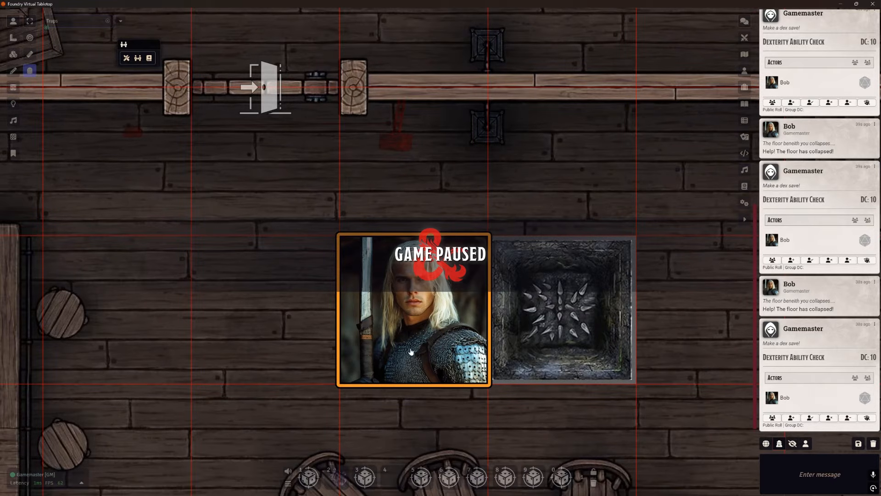
- Move the warrior one square further from the spike pit and open the pit tile's Dexterity check action, keeping Request Roll
left_click_drag(436, 330, 274, 331)
left_click(560, 306)
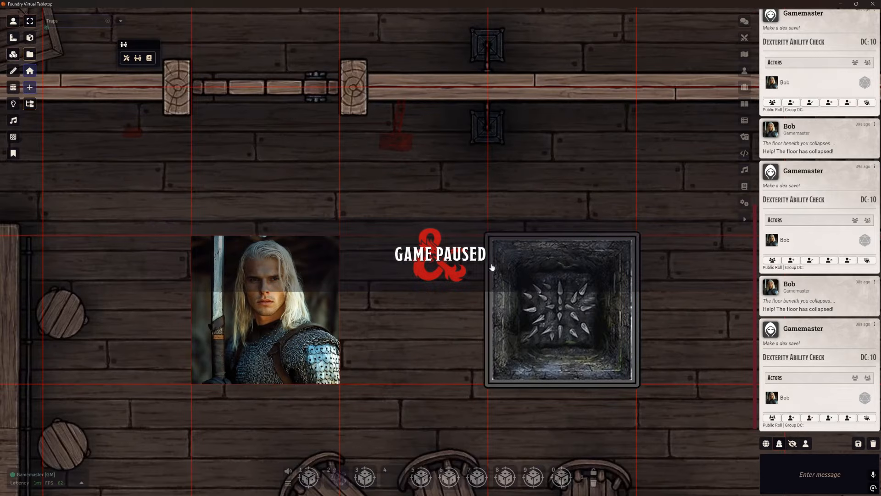
double_click(561, 320)
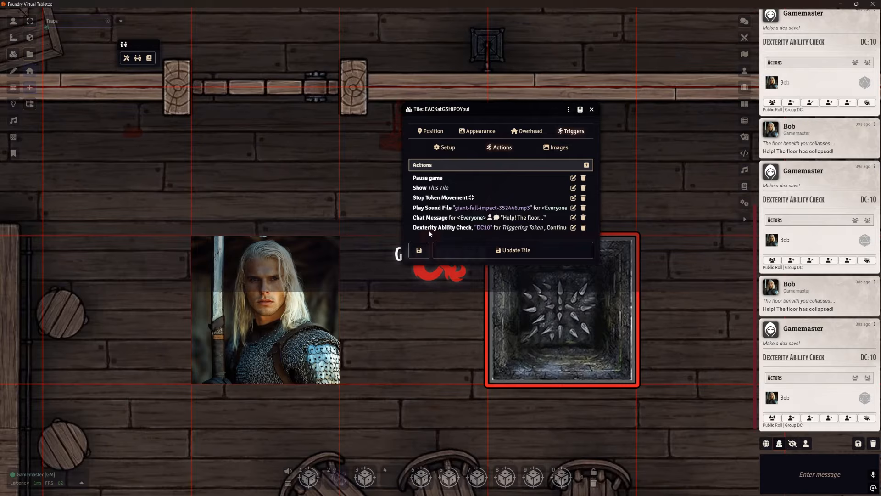
left_click(574, 228)
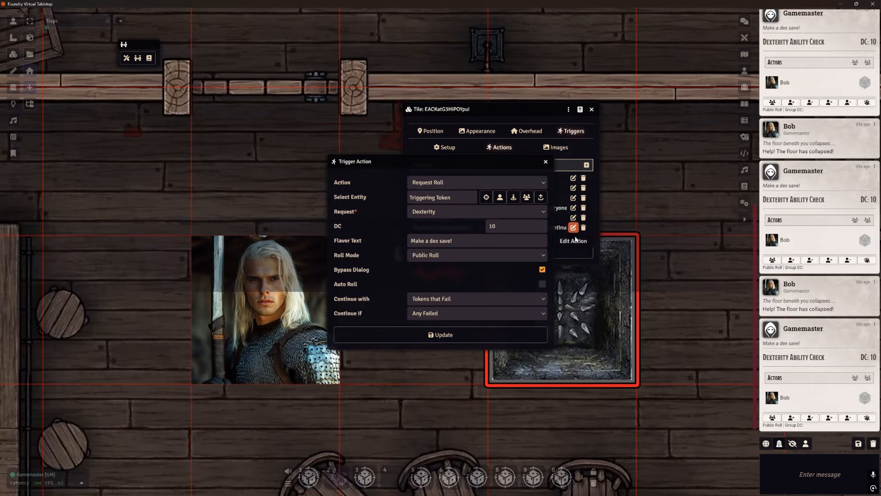
left_click(475, 182)
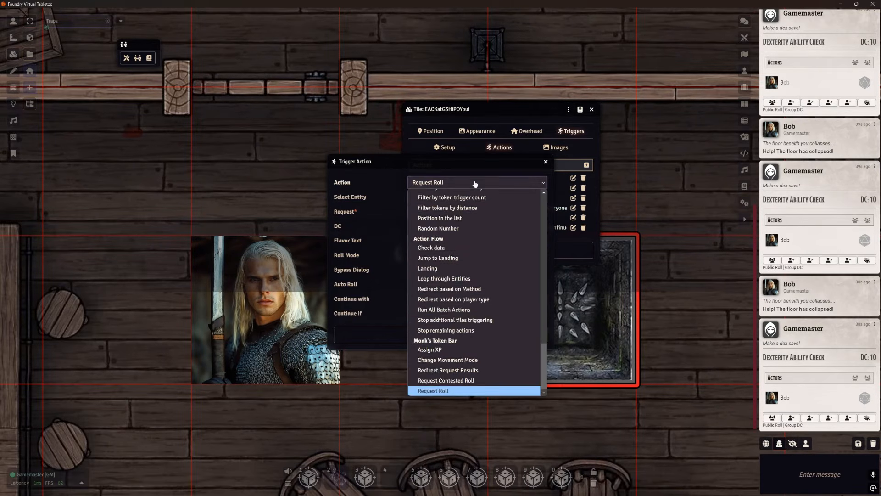
scroll(520, 247, "down", 15)
left_click(483, 390)
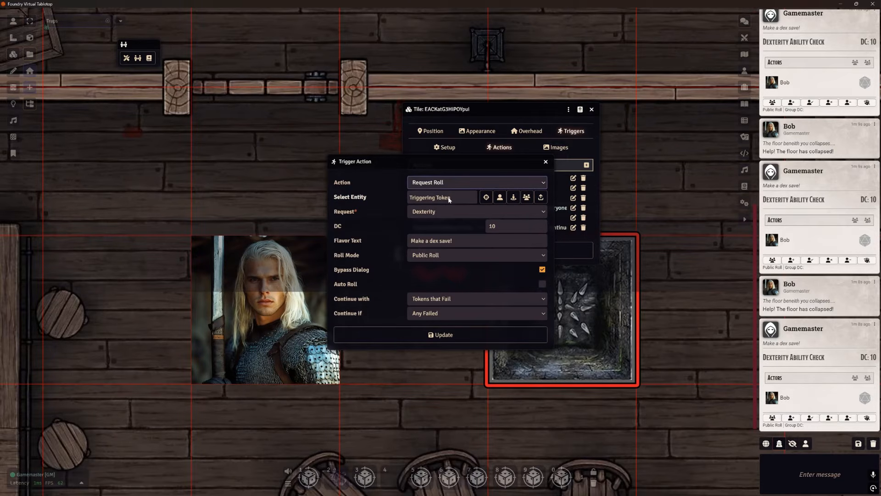
- Change the requested roll to a Dexterity saving throw
left_click(456, 212)
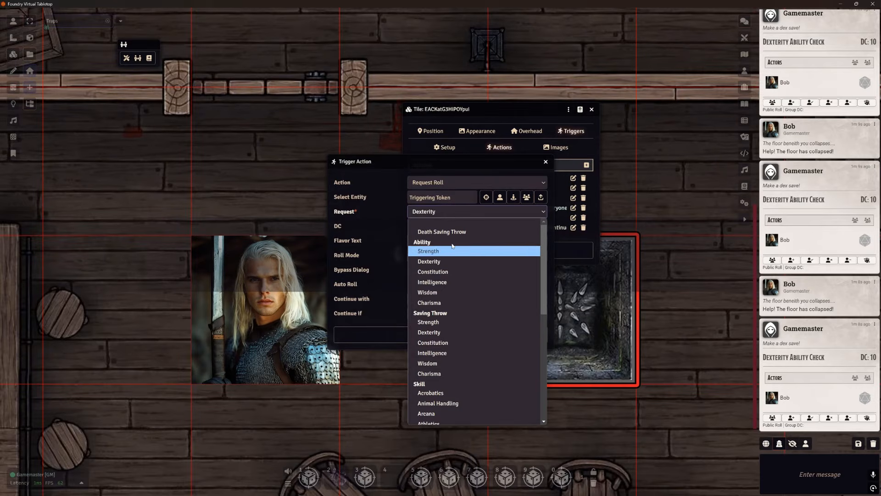
left_click(461, 334)
left_click(459, 211)
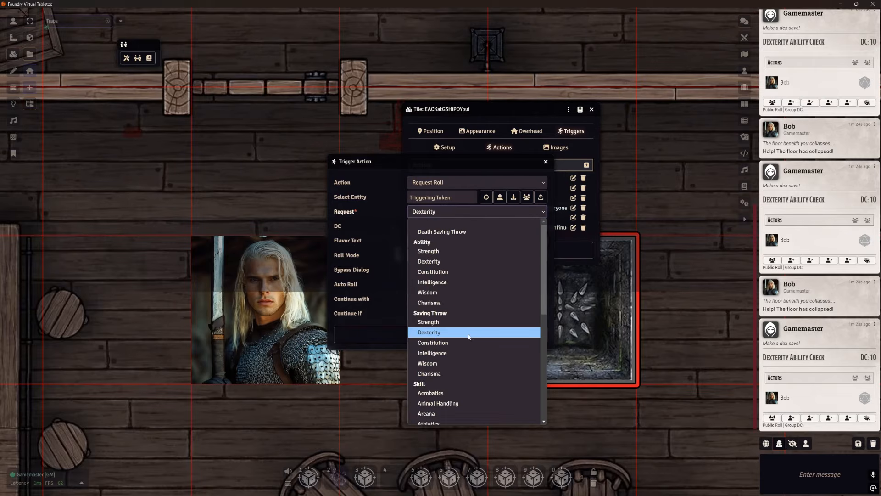
scroll(469, 329, "down", 5)
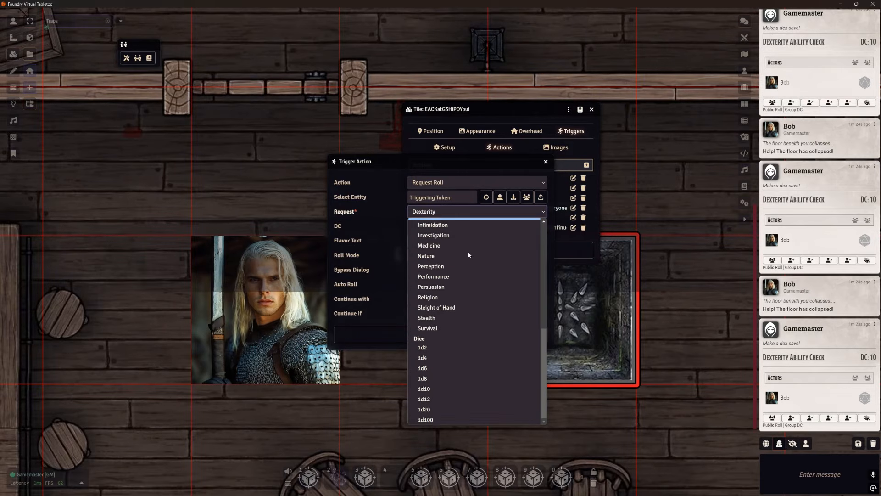
scroll(483, 364, "up", 3)
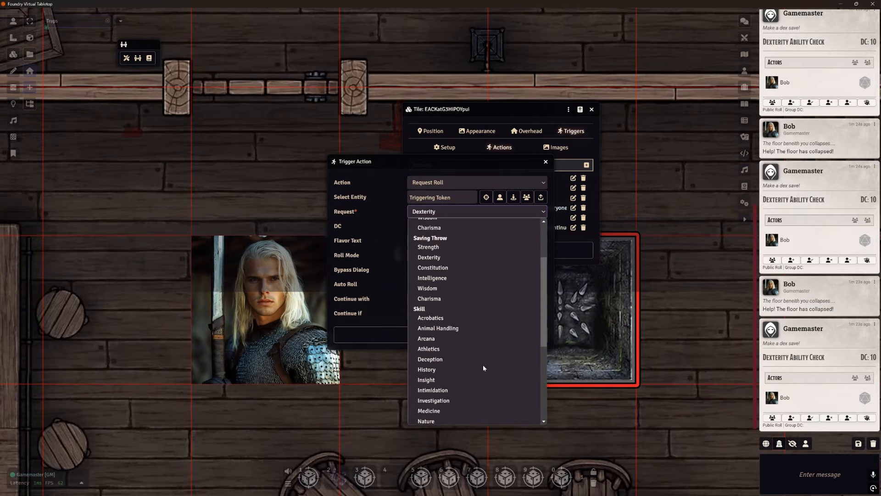
scroll(483, 365, "up", 3)
left_click(456, 332)
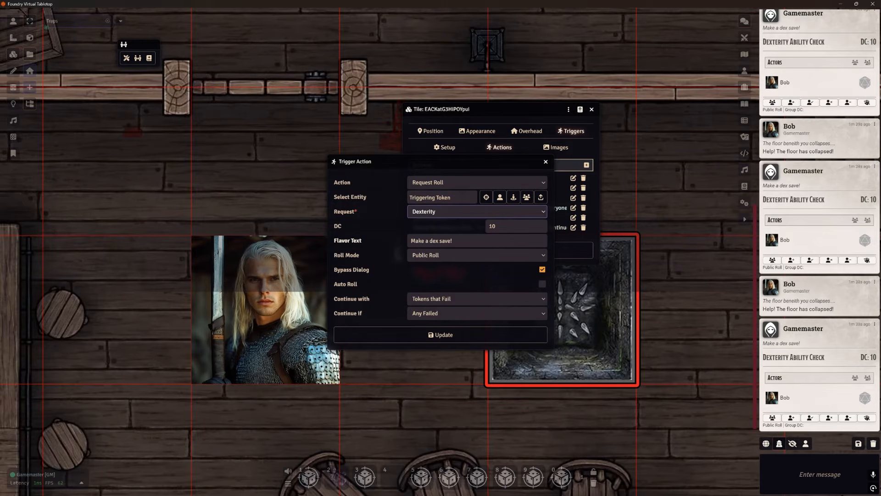
- Keep Public Roll as the roll mode, enable Auto Roll, and update both the action and the tile
left_click(441, 256)
left_click(440, 265)
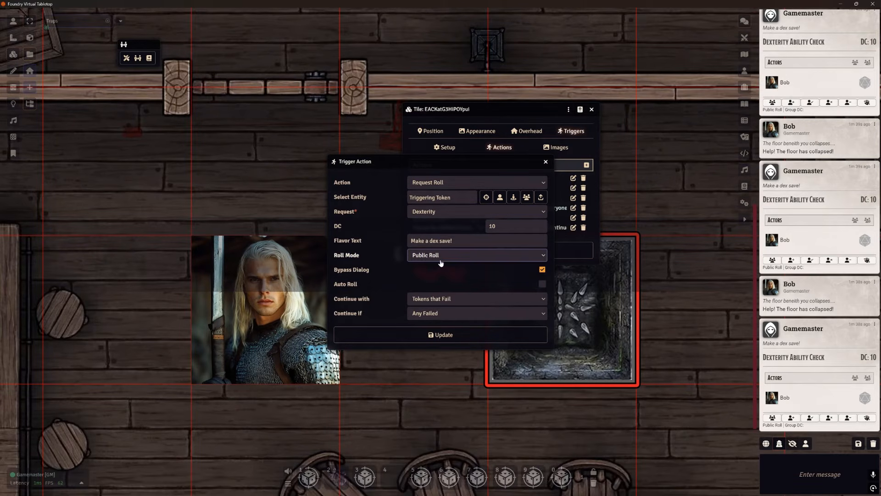
left_click(542, 285)
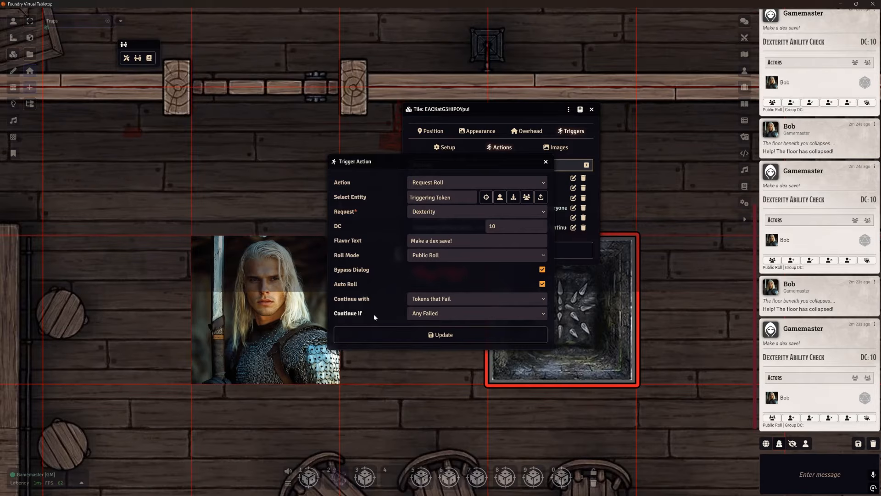
left_click(439, 335)
left_click(495, 254)
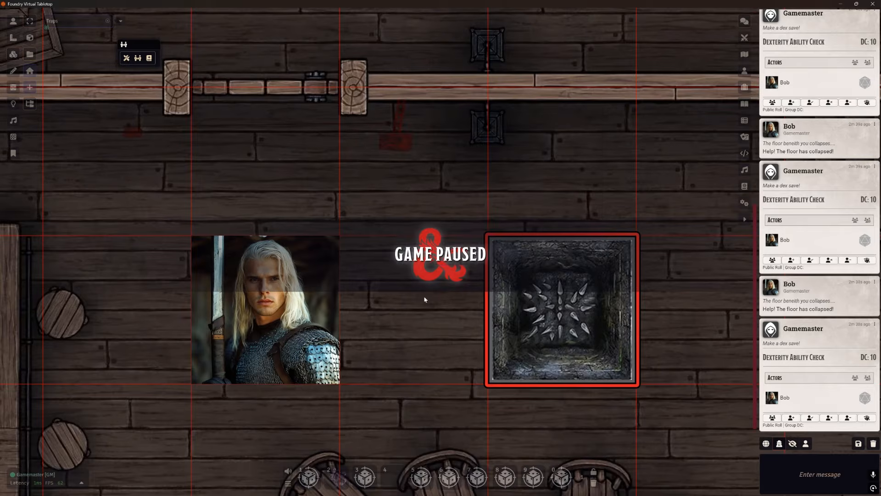
- Test the automatic saving throw by moving the warrior token two squares right onto the spike pit and one square back off it
left_click(13, 21)
left_click(292, 314)
key("Right")
key("Right")
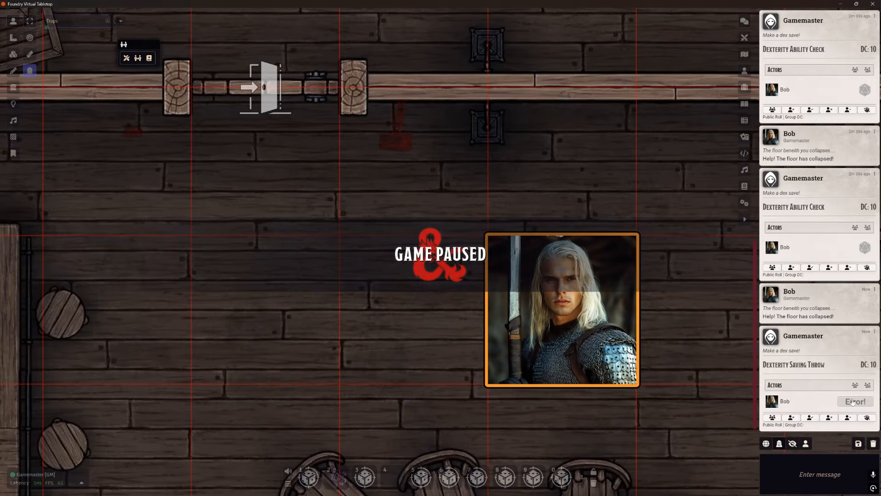
left_click(669, 386)
left_click(605, 363)
key("Left")
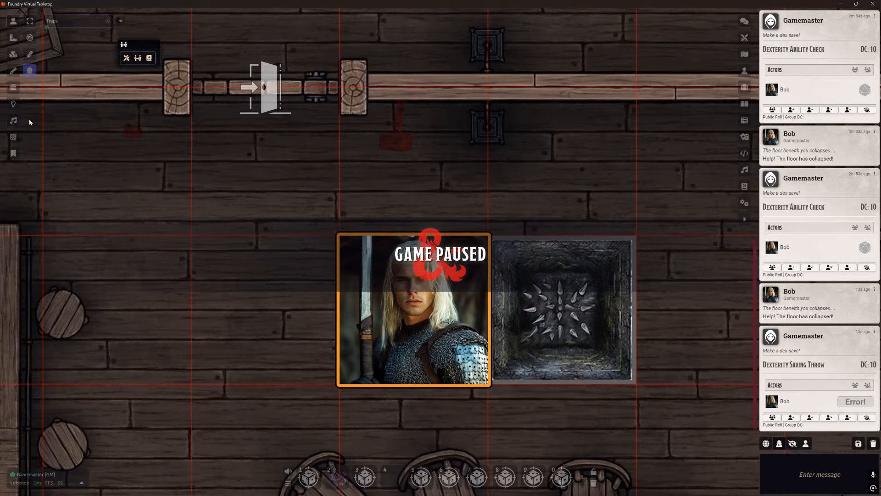
- Disable Auto Roll in the spike pit tile's Dexterity saving throw action and update both the action and the tile
left_click(13, 54)
left_click(529, 317)
double_click(529, 318)
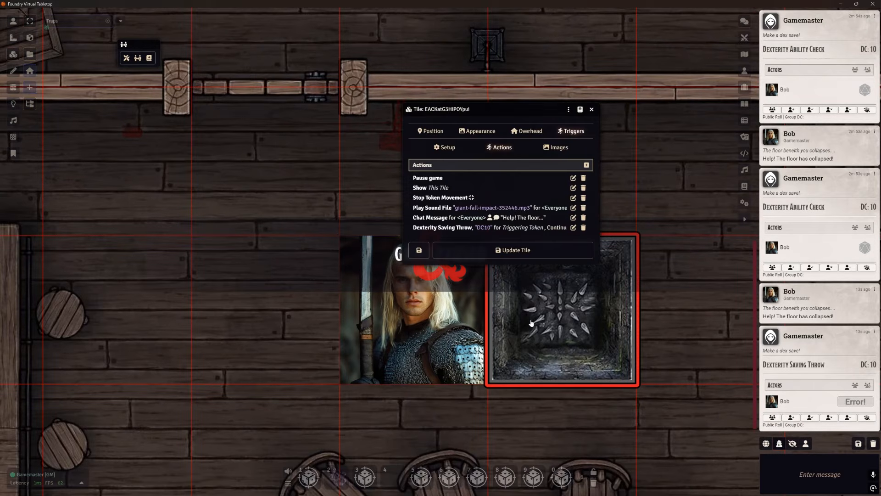
left_click(573, 227)
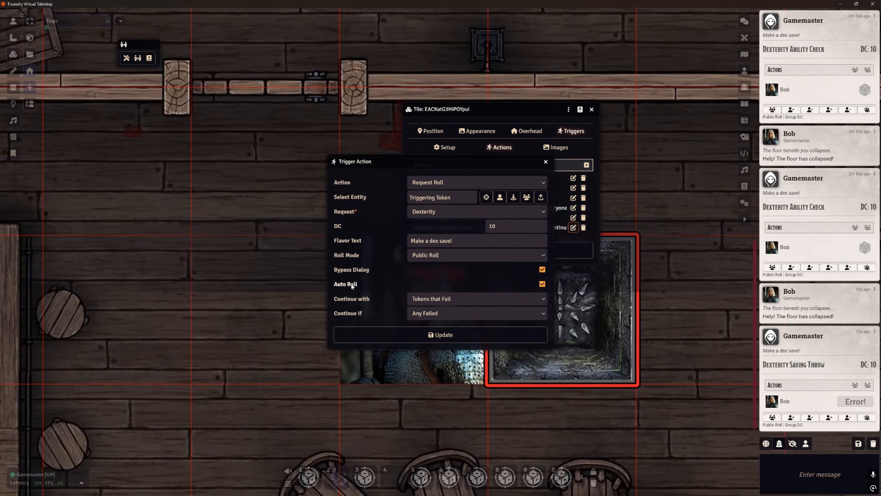
left_click(543, 284)
left_click(521, 336)
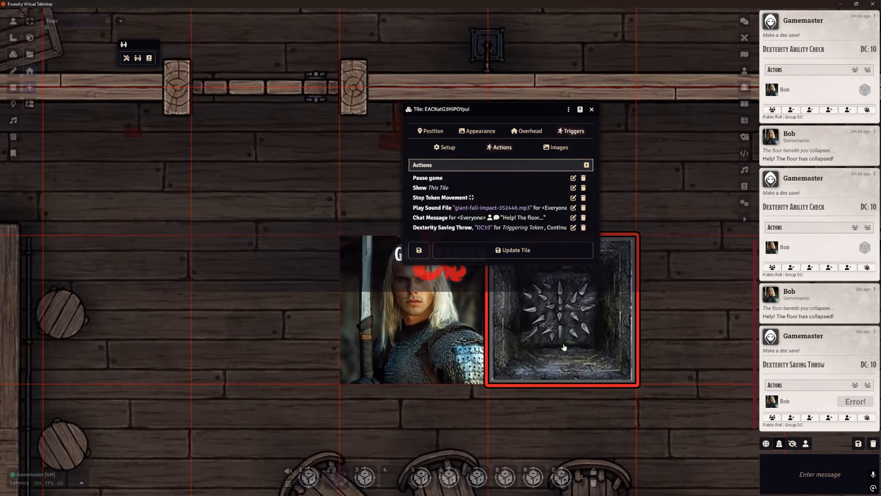
left_click(512, 250)
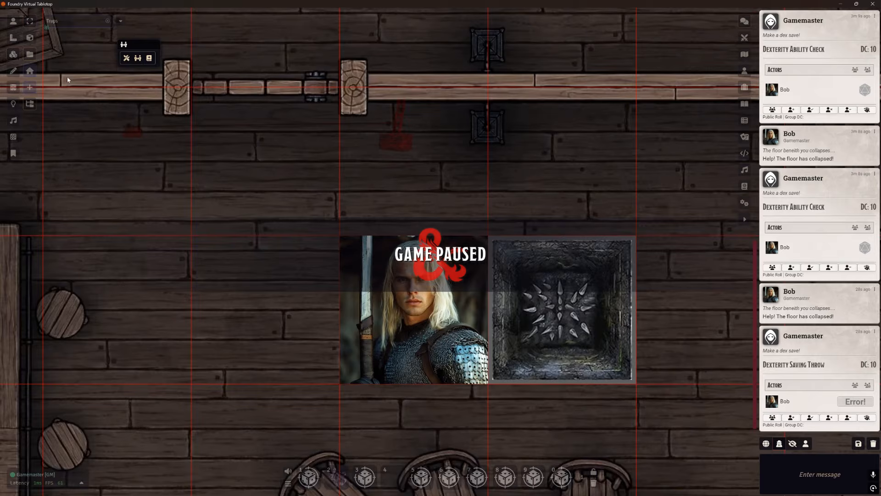
- Move the warrior token onto the spike pit and roll the requested Dexterity saving throw as a Normal roll
left_click(13, 22)
left_click(411, 332)
key("Right")
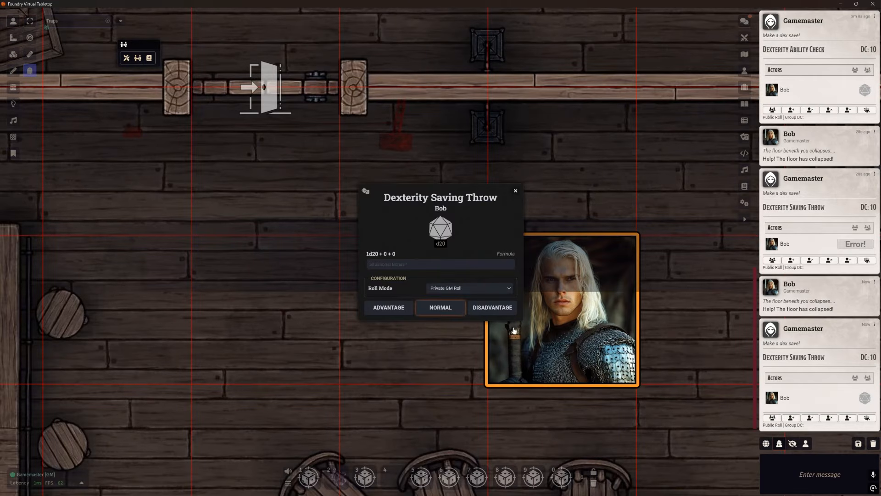
left_click(447, 310)
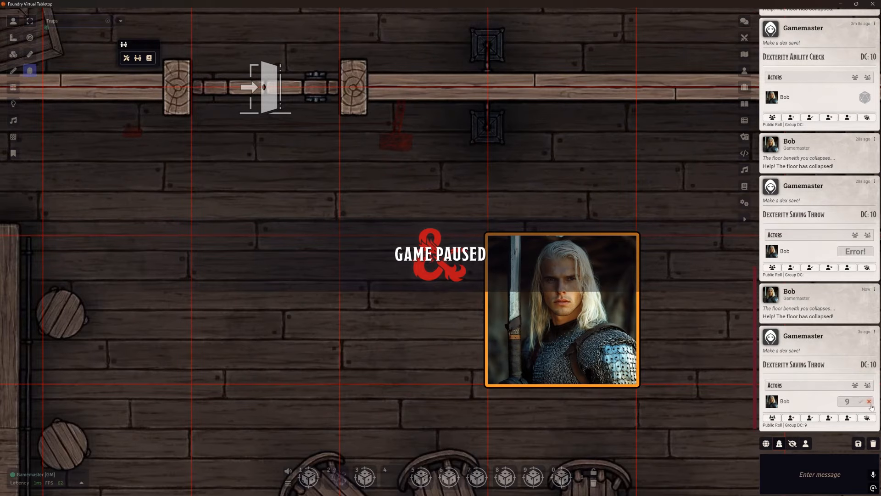
- Move the warrior token two squares left off the spike pit and unpause the game
key("Left")
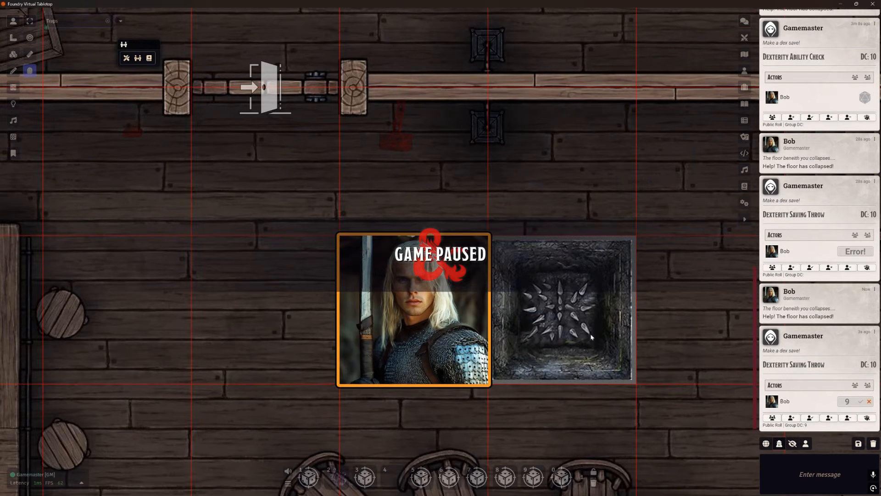
key("Left")
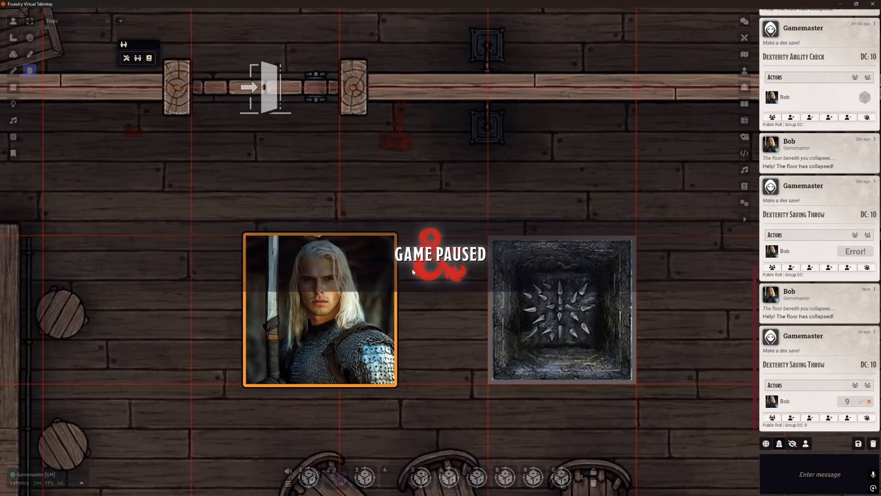
scroll(399, 211, "down", 3)
left_click_drag(392, 203, 476, 260)
key("space")
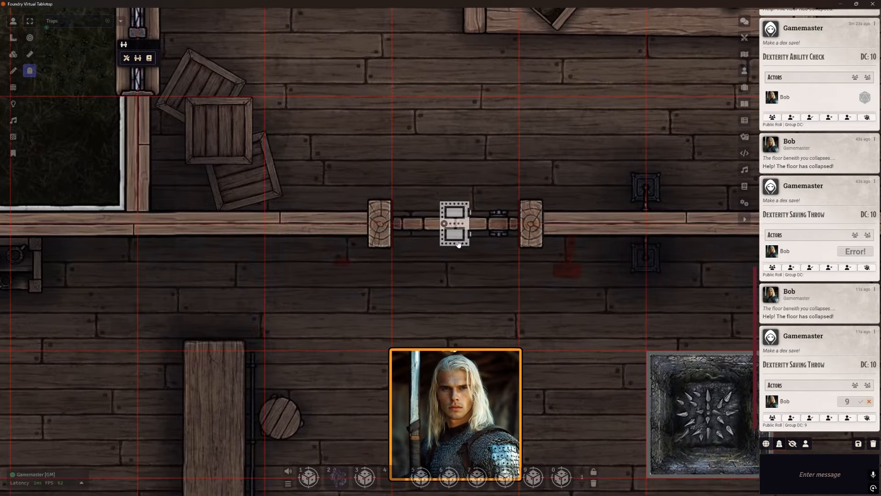
- Open the wide tile in front of the door and show its trigger setup and list of actions
left_click(13, 54)
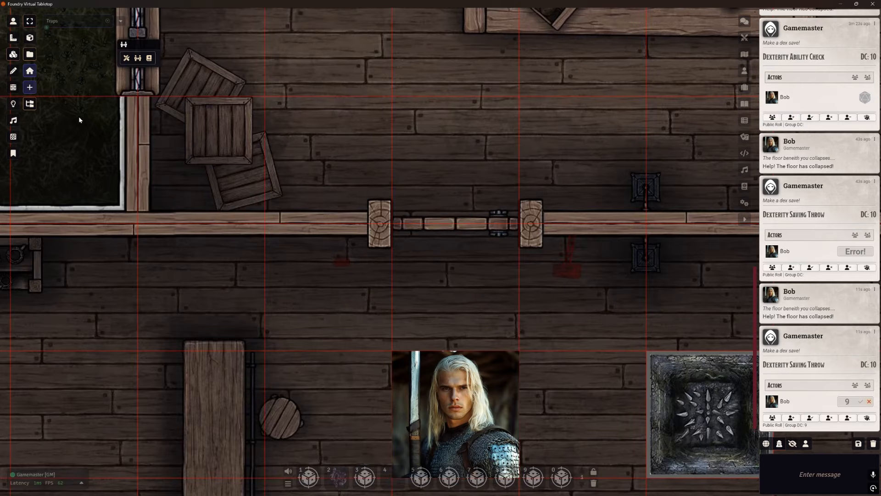
scroll(454, 266, "up", 4)
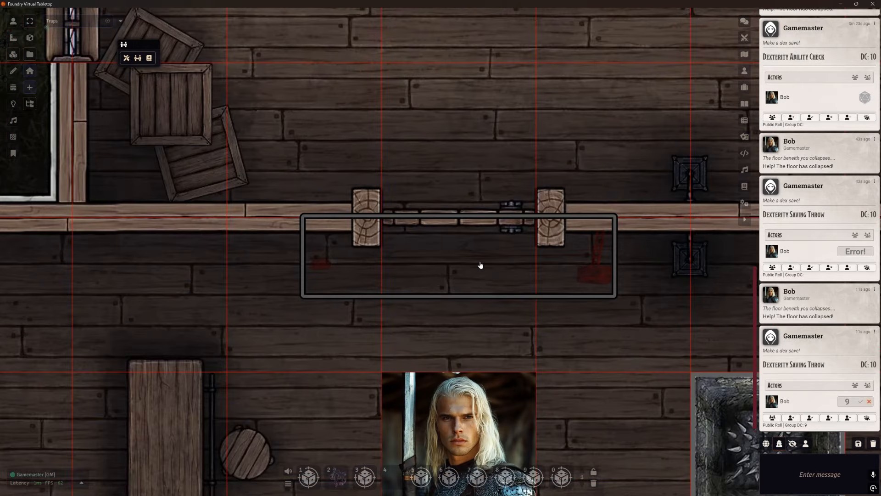
left_click(477, 266)
double_click(476, 265)
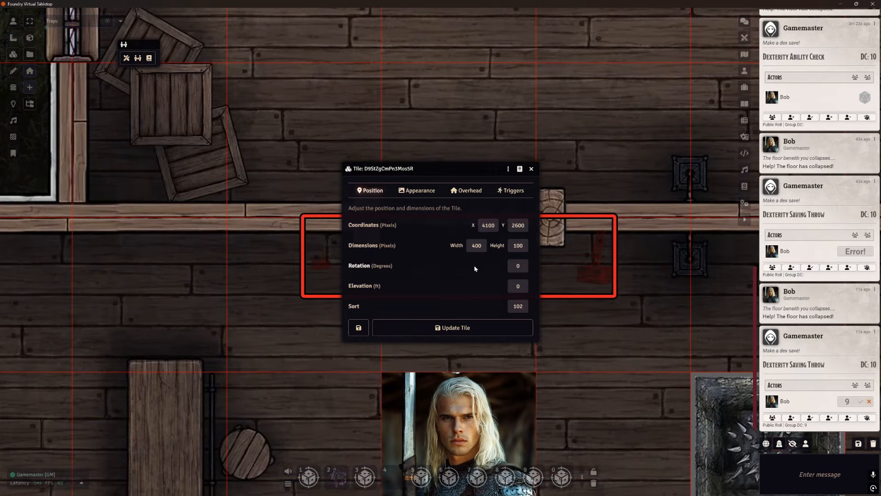
left_click(511, 190)
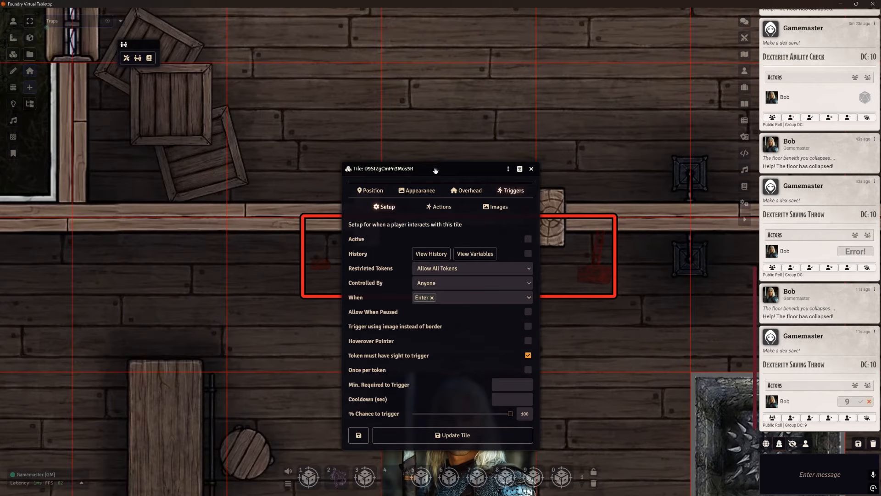
left_click_drag(436, 171, 409, 59)
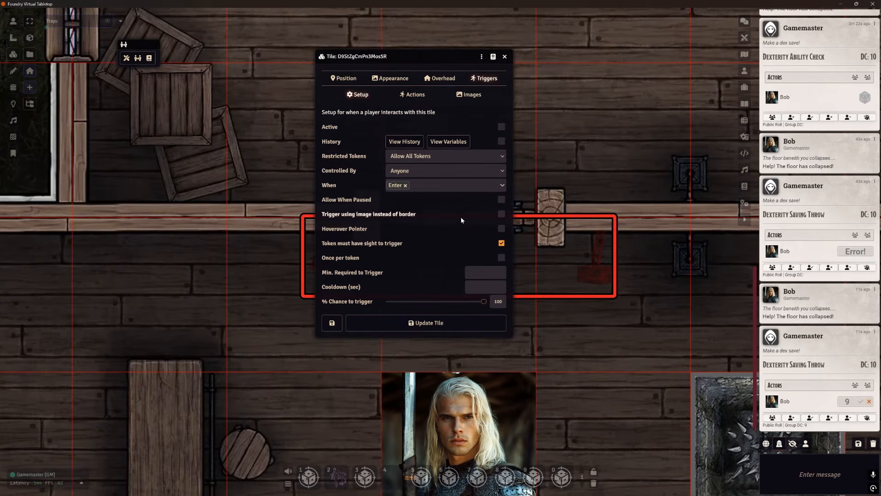
left_click(414, 95)
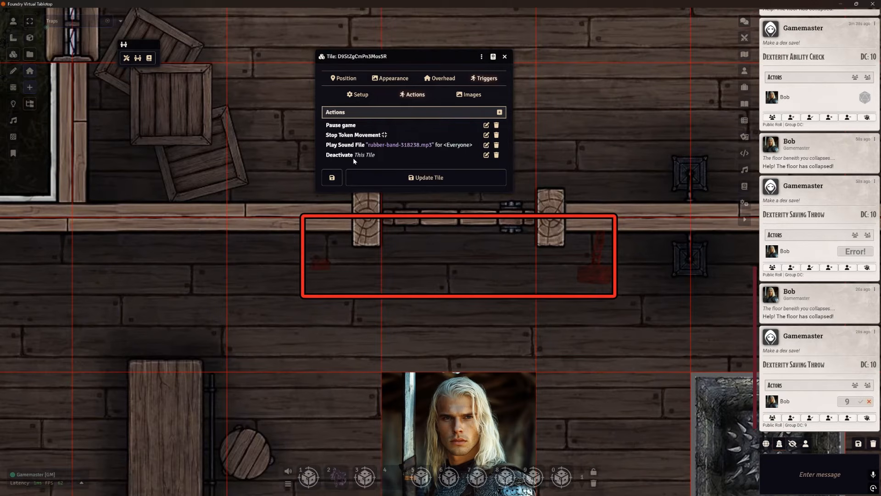
- Add a Request Roll action to the door tile, targeting the triggering token
left_click(500, 112)
left_click(443, 230)
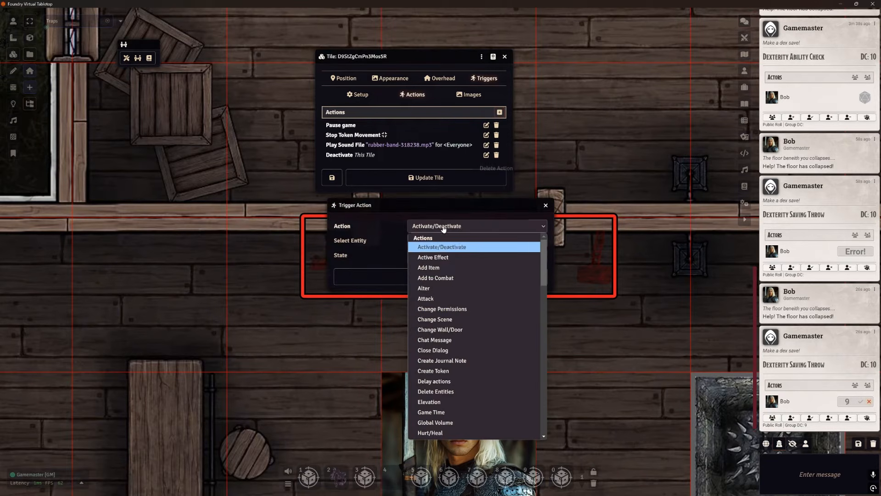
scroll(462, 367, "down", 3)
scroll(475, 408, "down", 10)
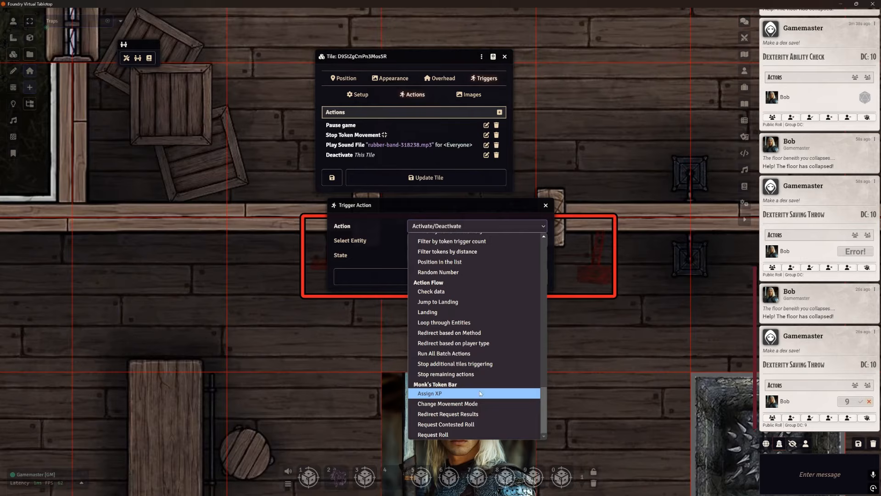
left_click(473, 434)
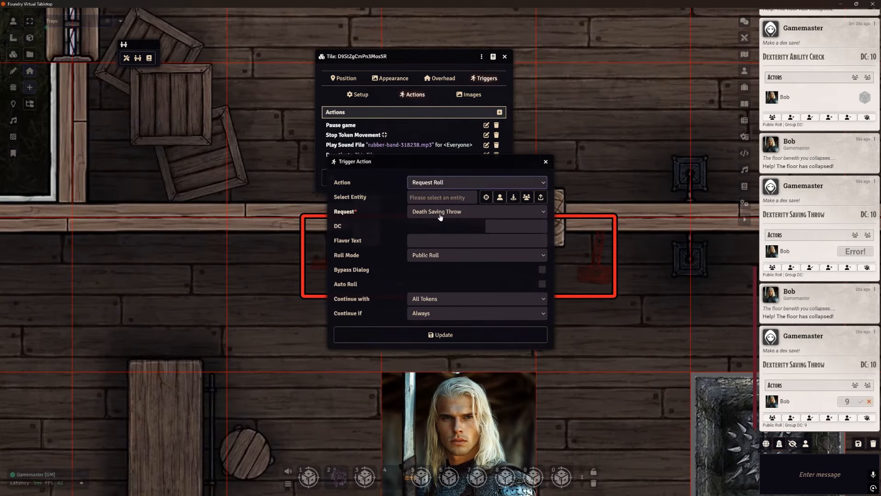
left_click(500, 198)
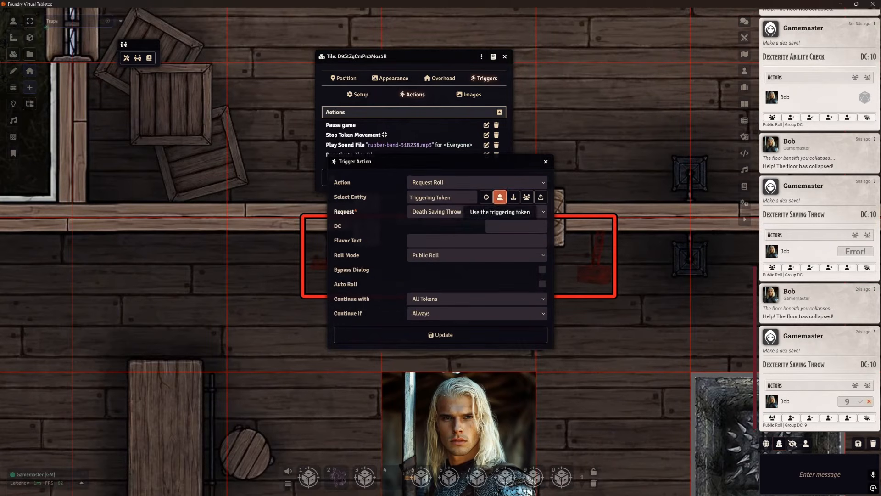
- Request an Athletics check with DC 10 and keep the roll mode at Public Roll
left_click(435, 213)
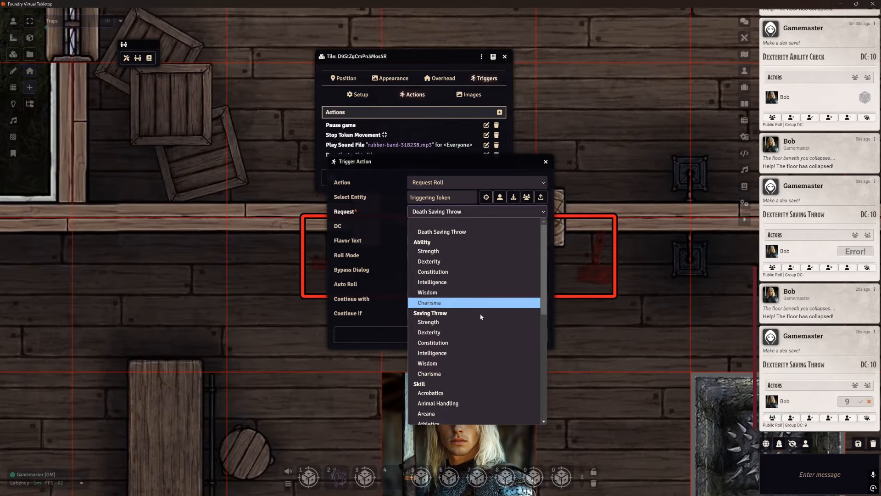
scroll(480, 313, "down", 2)
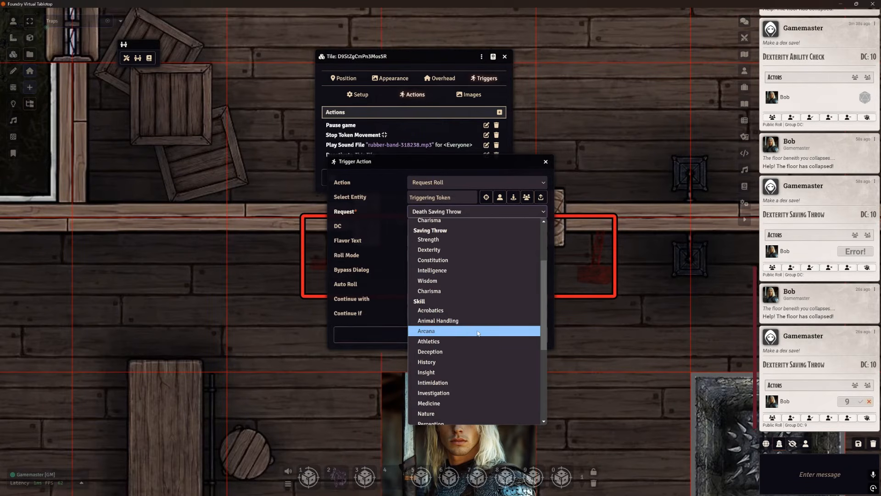
left_click(459, 341)
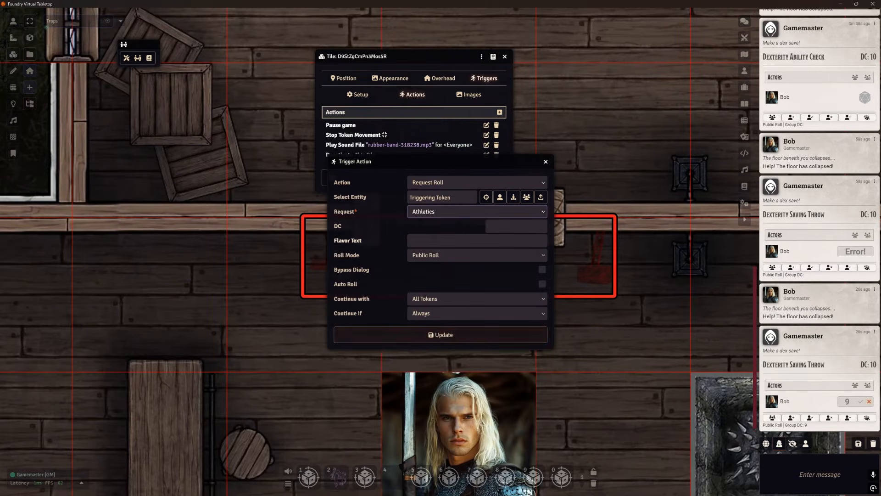
type("10")
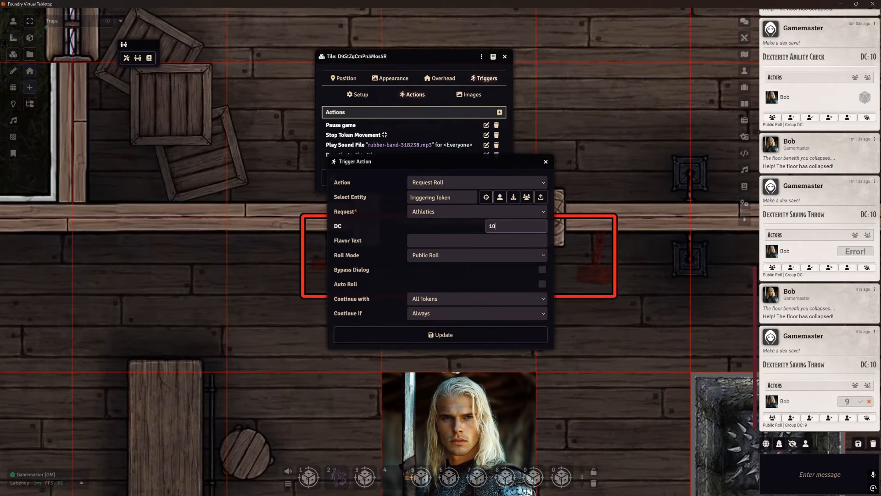
left_click(436, 227)
left_click(432, 257)
left_click(429, 262)
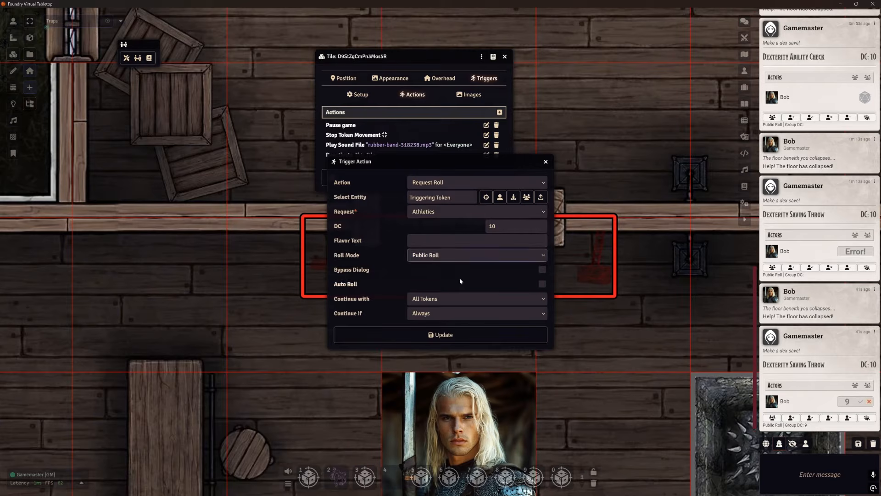
- Enable Bypass Dialog, continue with Tokens that Fail if Any Failed, and update both the roll action and the tile
left_click(351, 270)
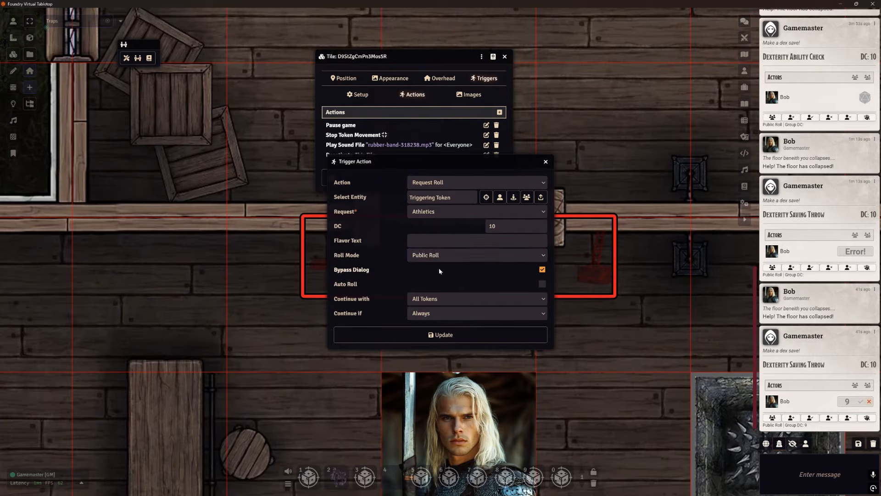
left_click(434, 299)
left_click(444, 320)
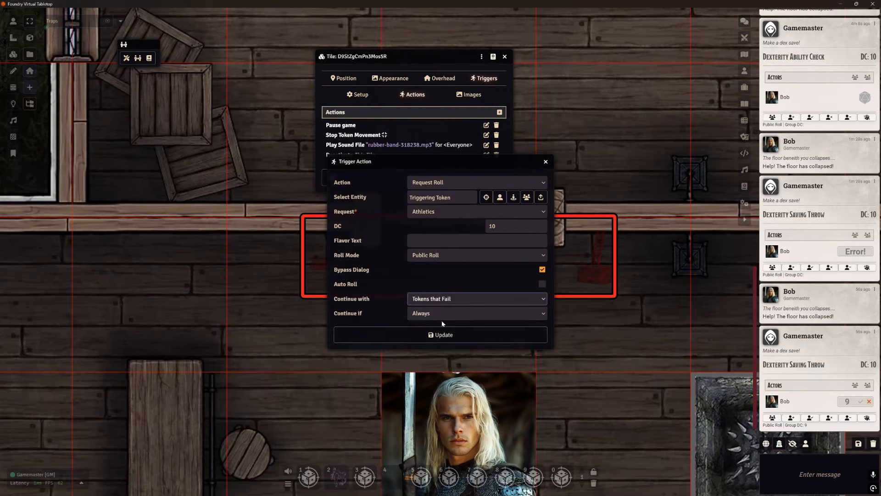
left_click(442, 314)
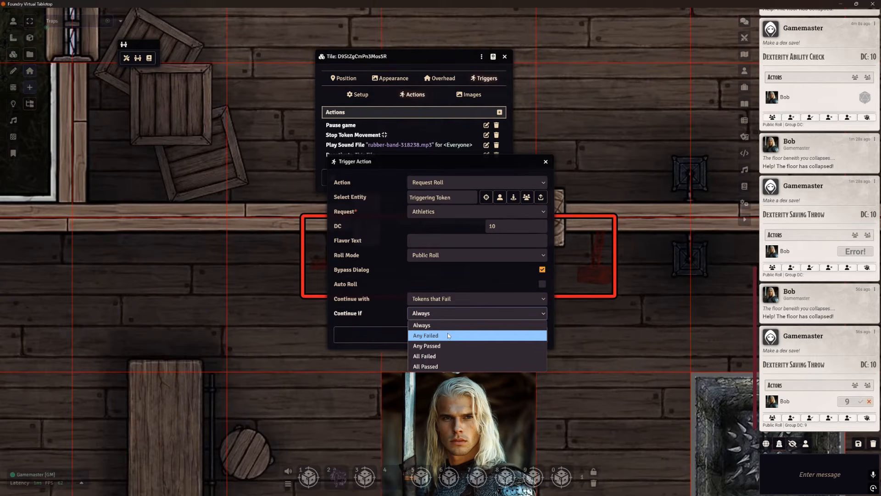
left_click(448, 336)
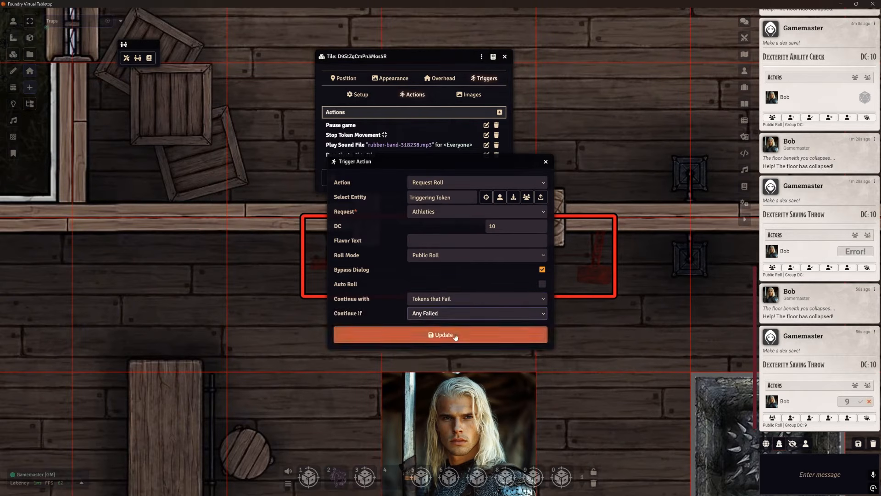
left_click(448, 334)
left_click(444, 189)
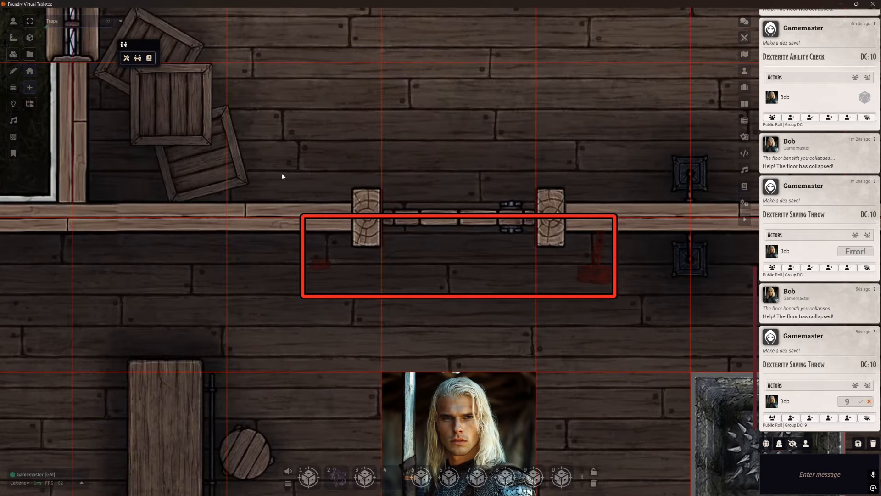
- Move the warrior token up through the doorway and back down to its starting square
left_click(8, 25)
left_click(413, 399)
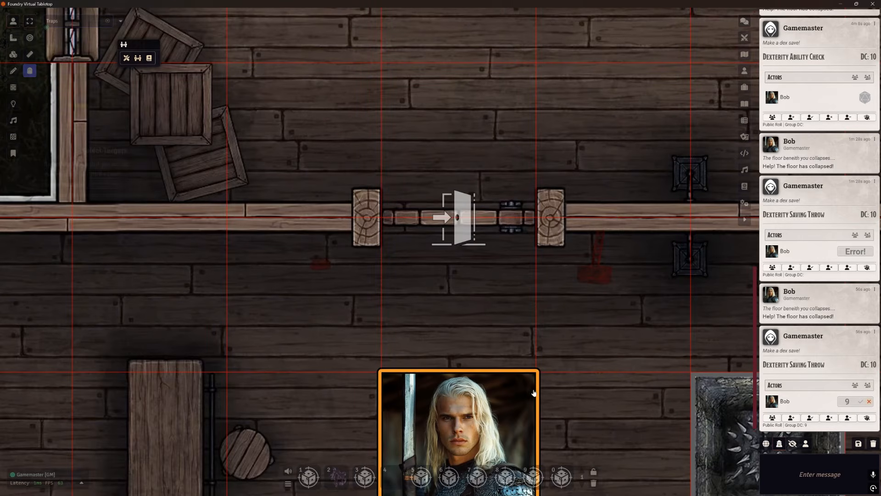
key("Up")
key("Up")
key("Up")
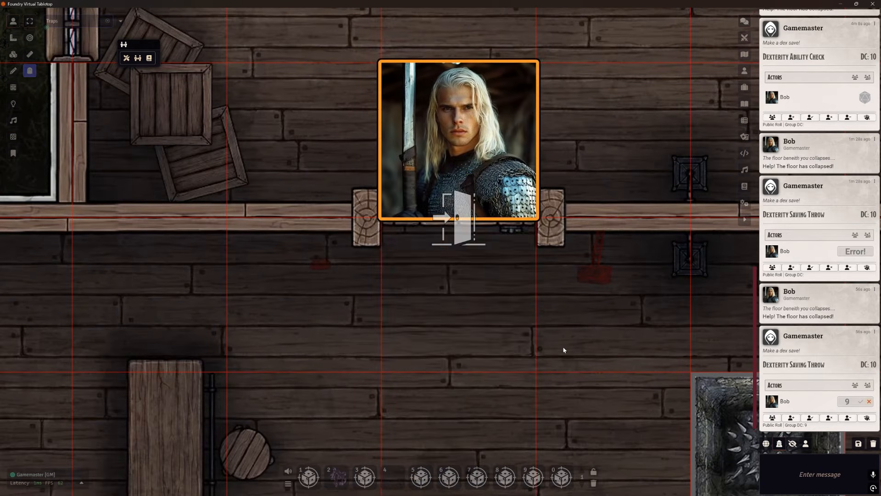
key("Down")
key("Down")
scroll(568, 326, "down", 5)
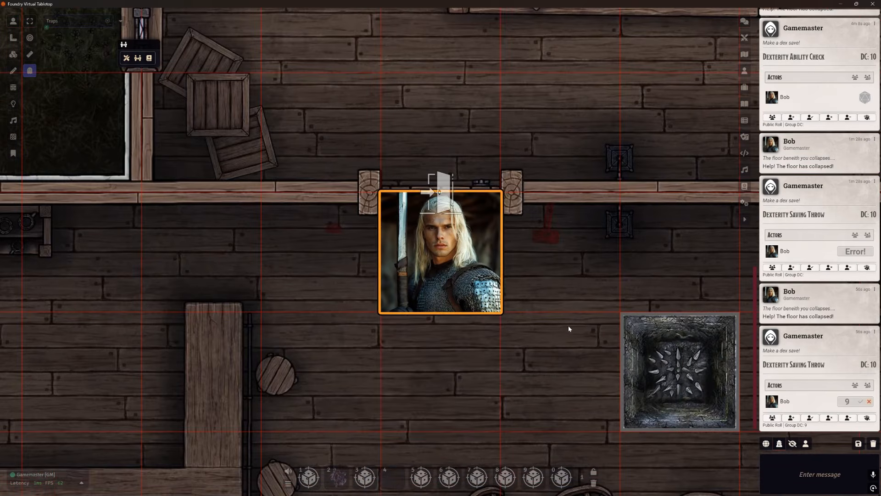
key("Down")
key("Up")
key("Down")
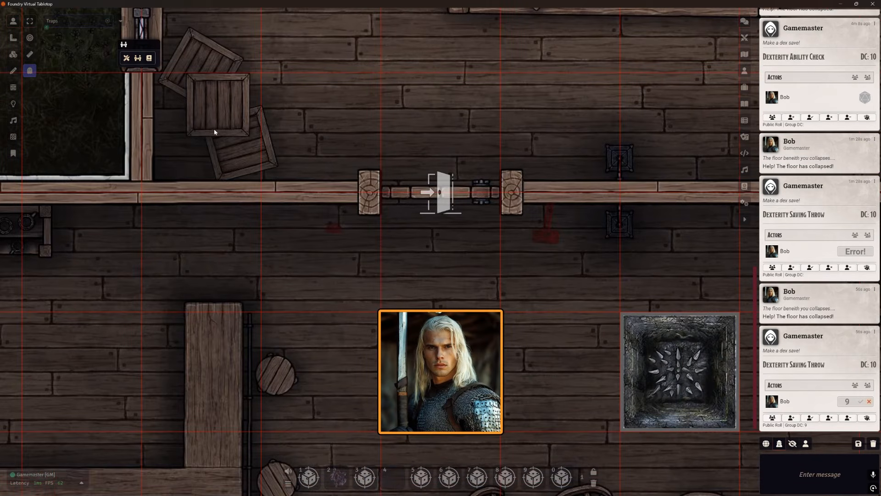
- Toggle the wide door tile's trigger to active
left_click(13, 54)
right_click(448, 232)
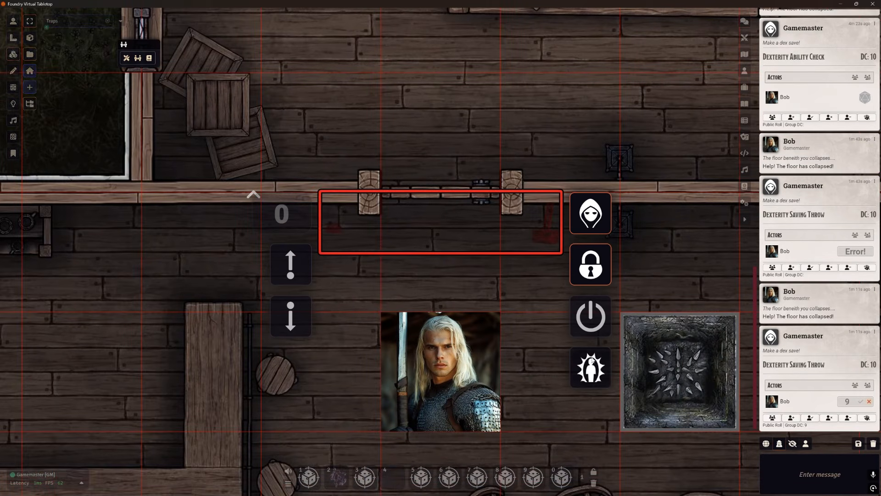
left_click(592, 369)
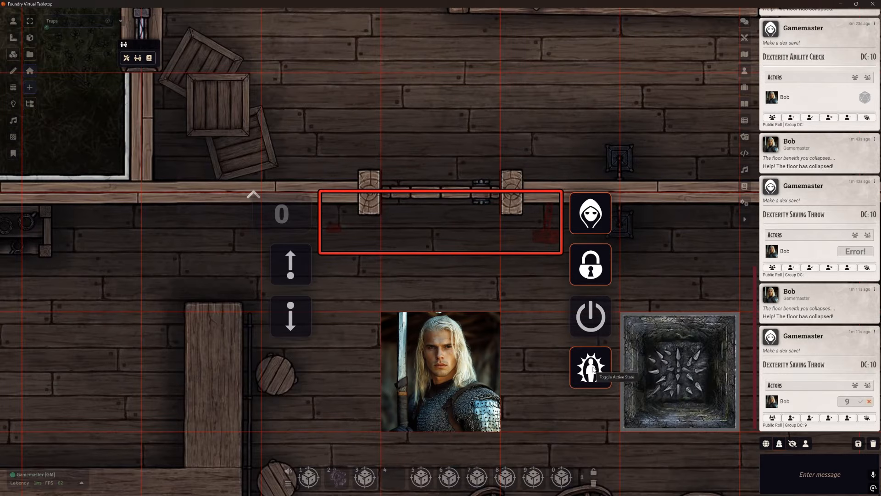
- Move the warrior token up one square onto the door tile and roll the requested Athletics check
left_click(13, 21)
left_click(476, 351)
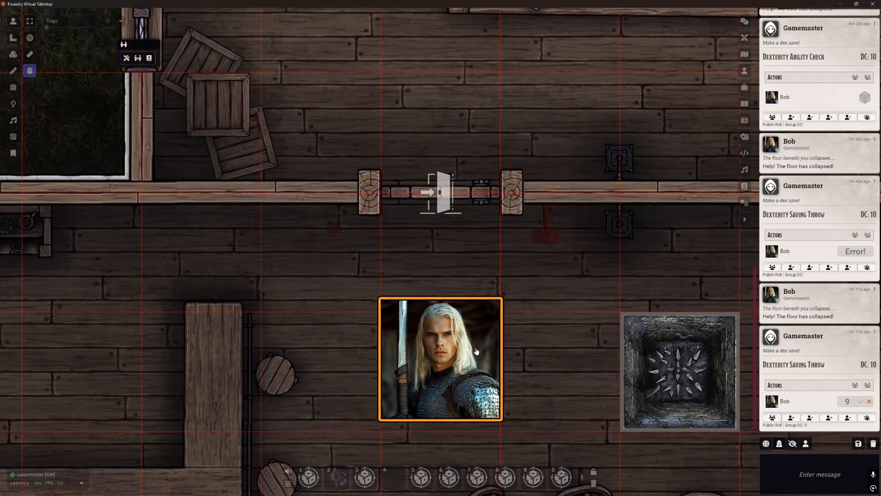
key("Up")
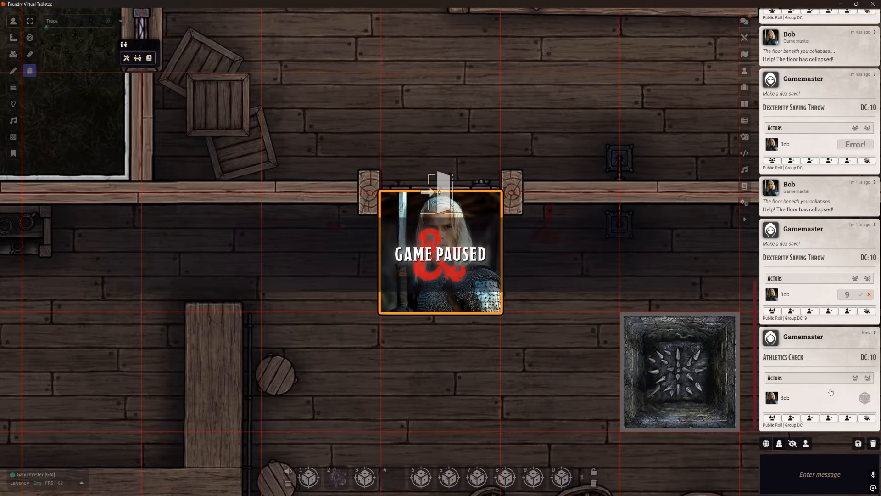
left_click(865, 399)
left_click(450, 312)
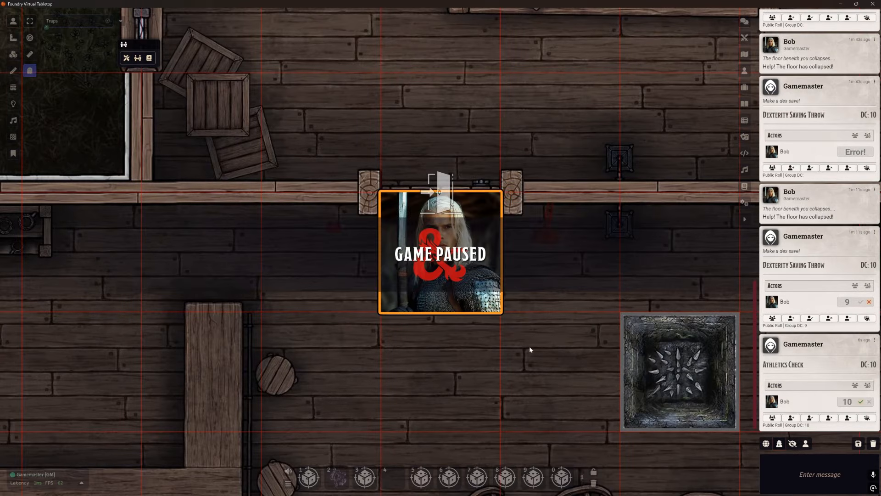
- Move the warrior token through the doorway and back two squares down, and unpause the game
key("Up")
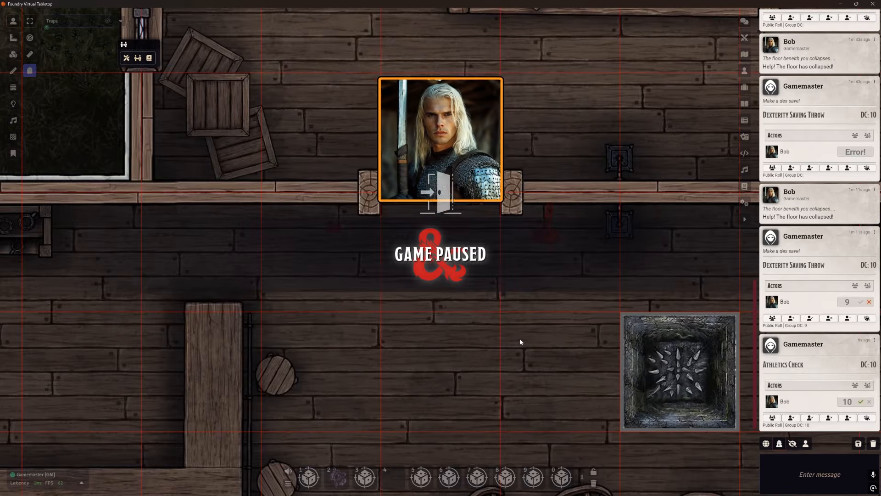
key("Down")
key("Down")
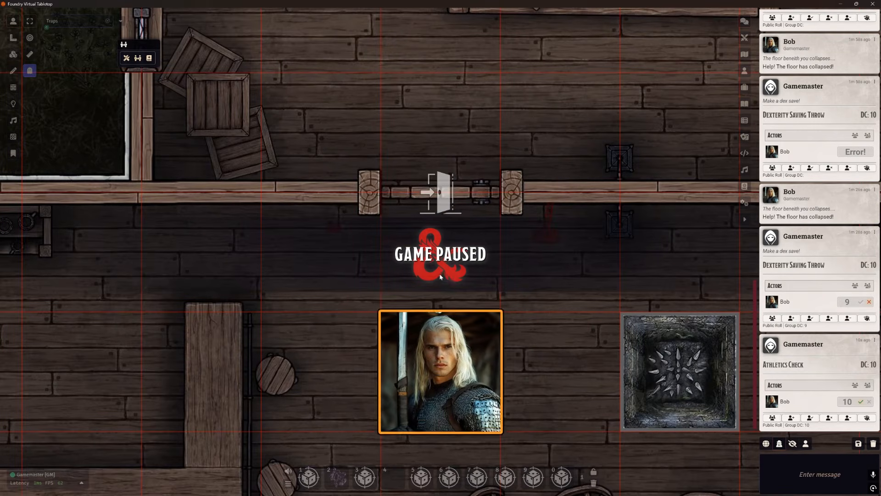
left_click(441, 276)
key("space")
key("Up")
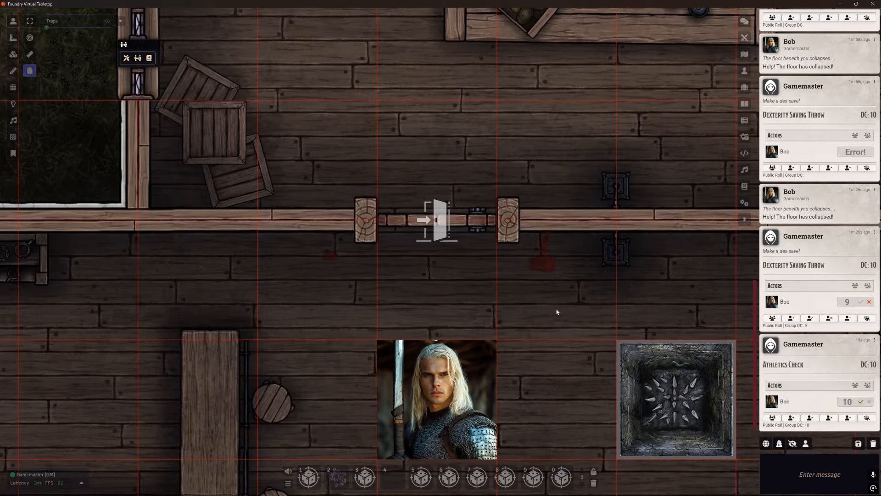
scroll(555, 314, "down", 3)
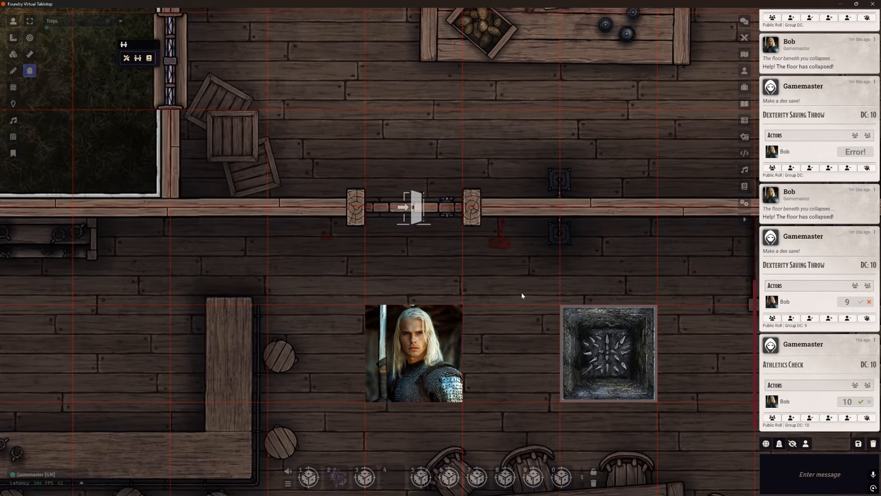
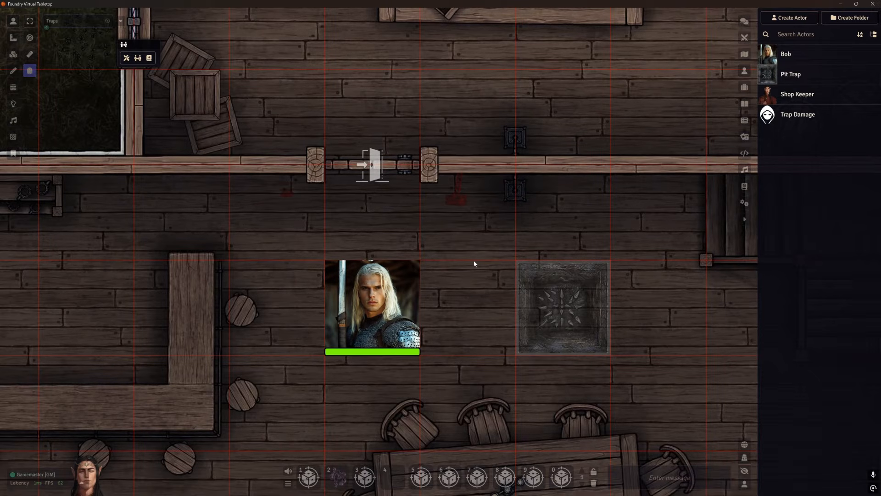
- Show the chat log and clear all of its messages
left_click(745, 22)
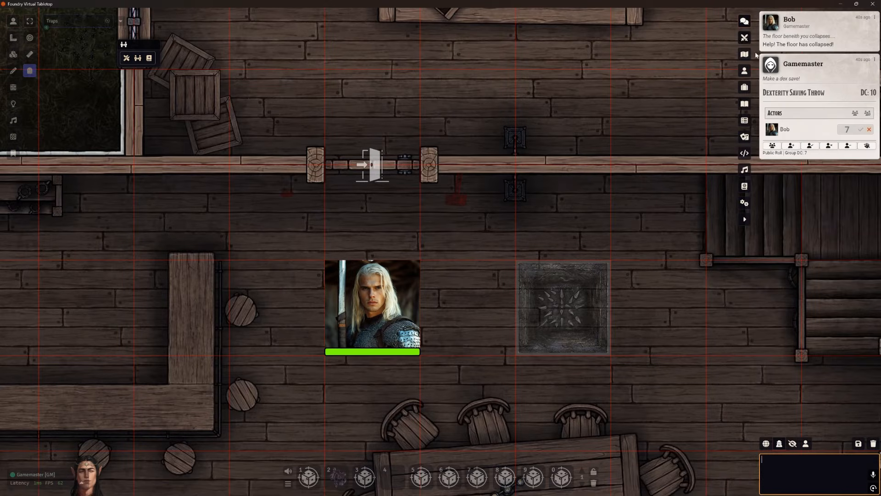
left_click(873, 445)
left_click(688, 480)
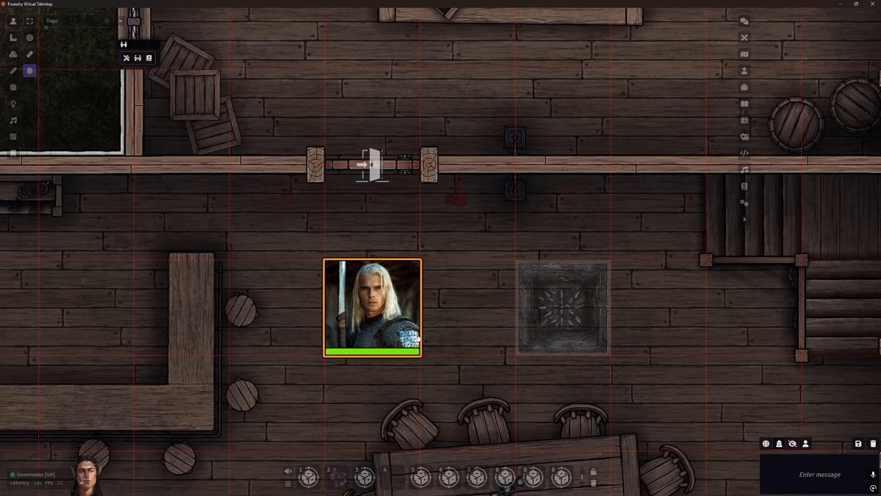
- Move the warrior token two squares right onto the hidden spike pit and roll each requested Dexterity saving throw
key("Right")
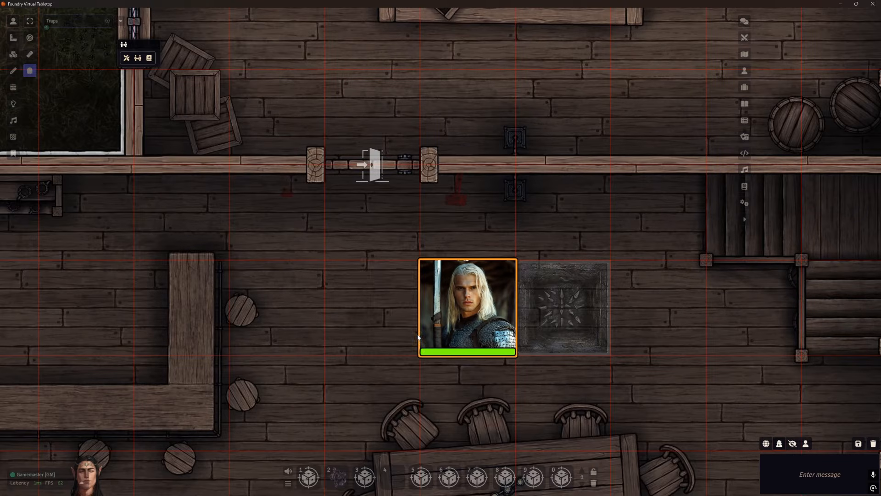
key("Right")
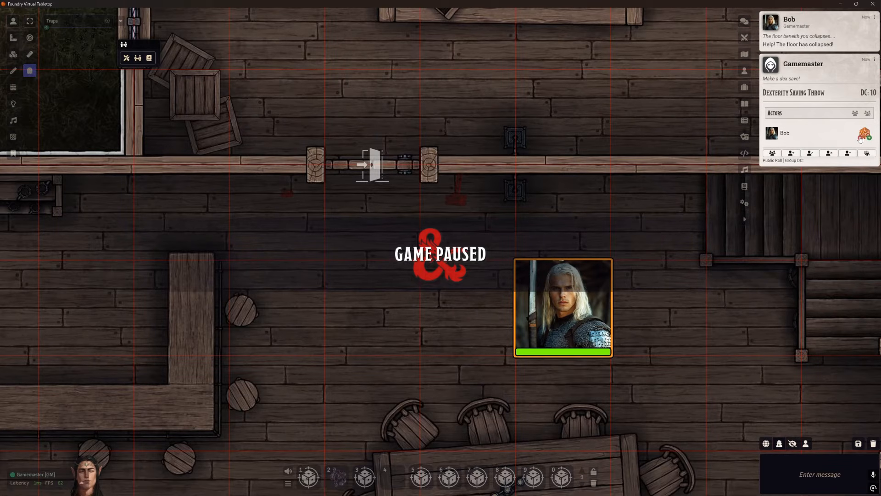
left_click(861, 137)
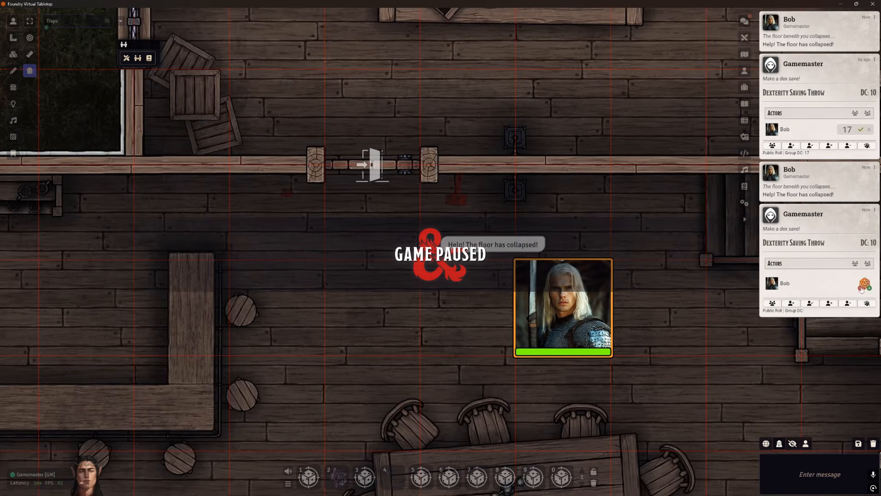
left_click(862, 288)
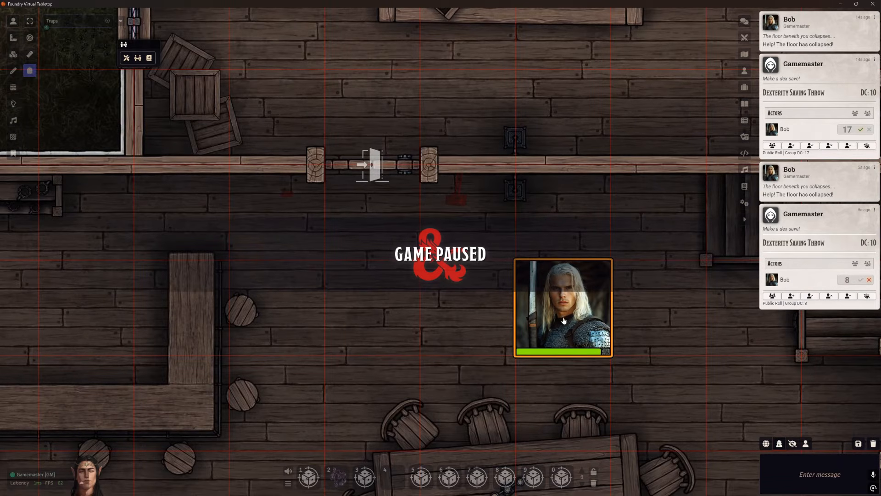
- Move the warrior token one square left off the spike pit and enable Add Chat Message in the pit tile's Hurt/Heal action
key("Left")
left_click(14, 54)
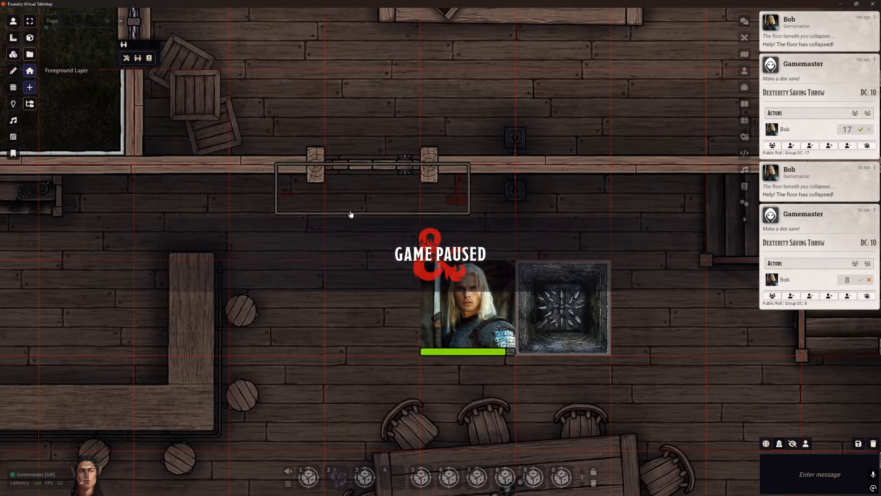
double_click(572, 329)
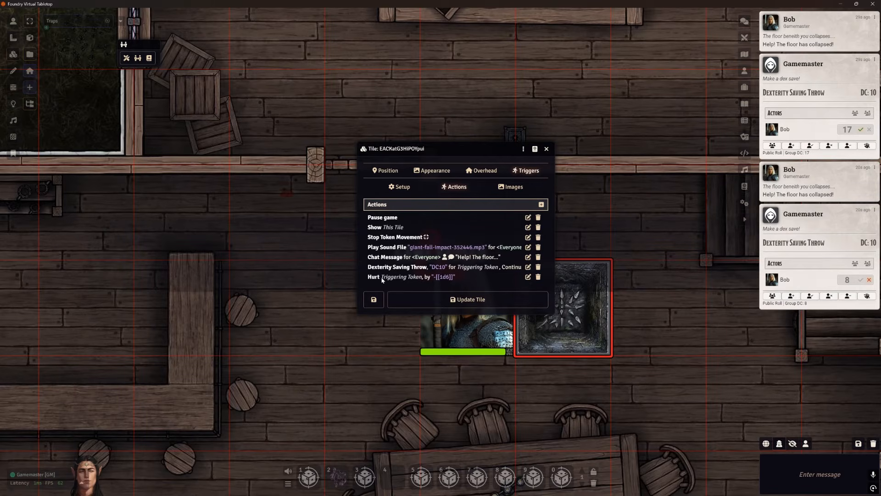
left_click(528, 277)
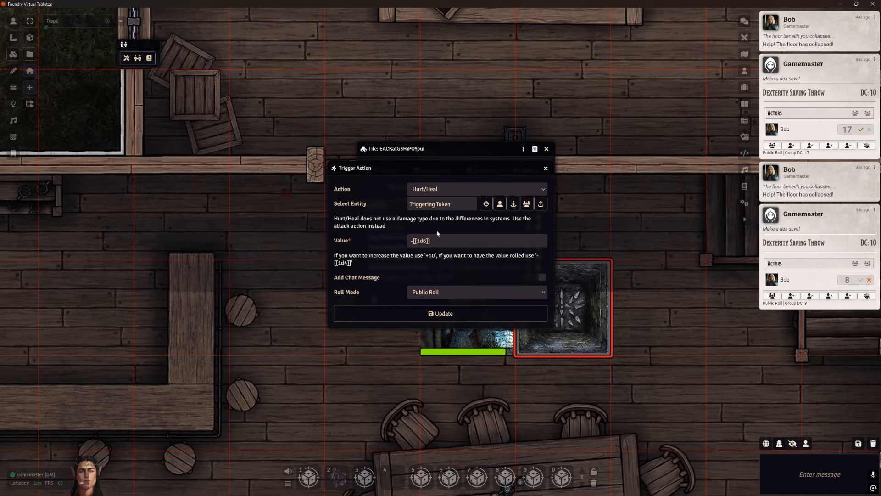
left_click(412, 241)
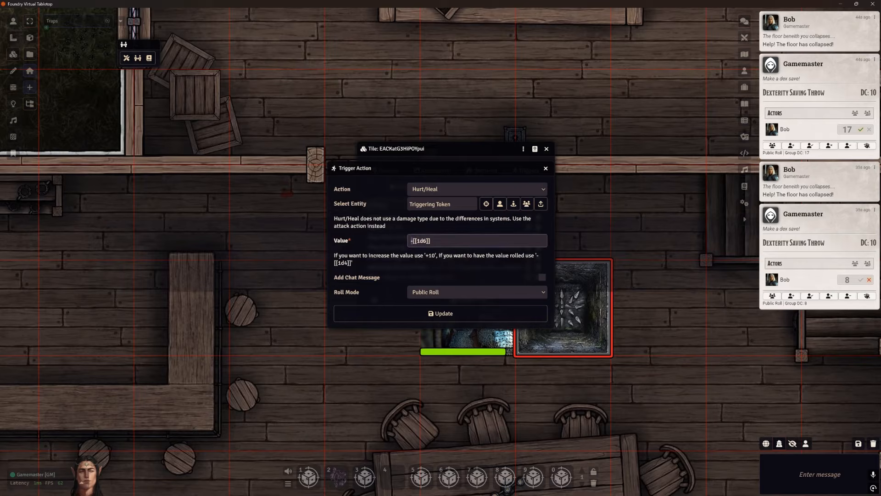
left_click(426, 261)
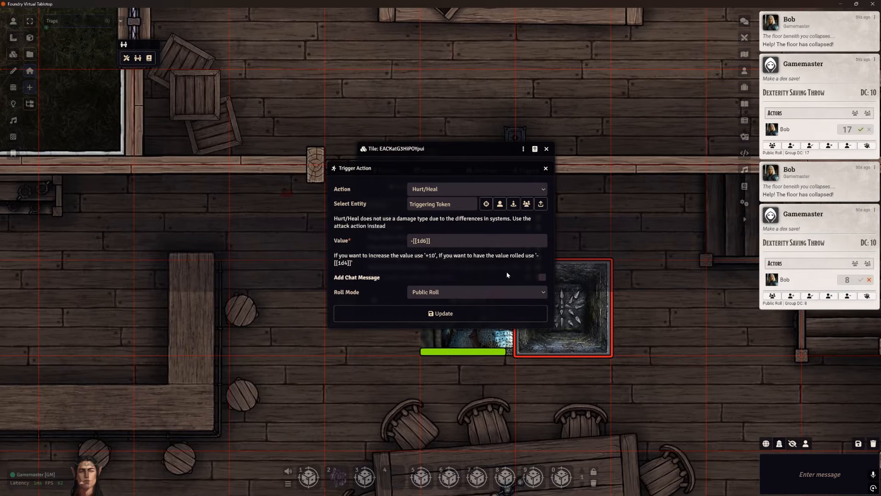
left_click(542, 277)
left_click(481, 314)
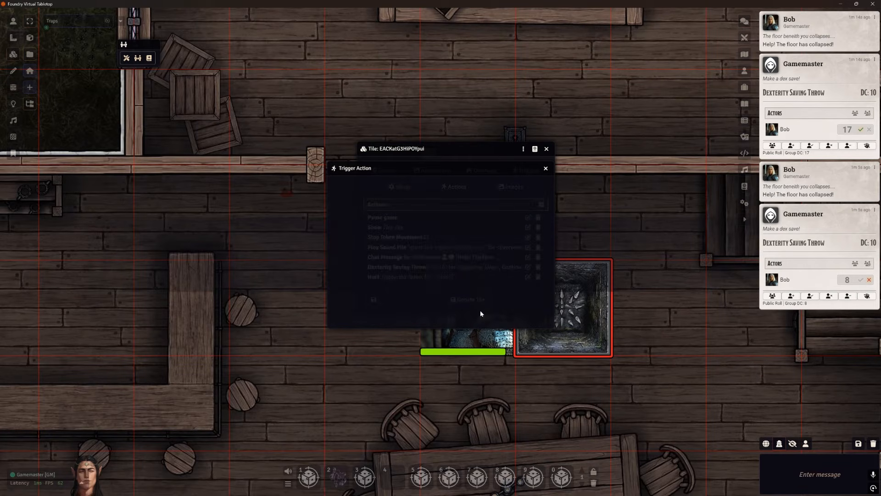
left_click(493, 299)
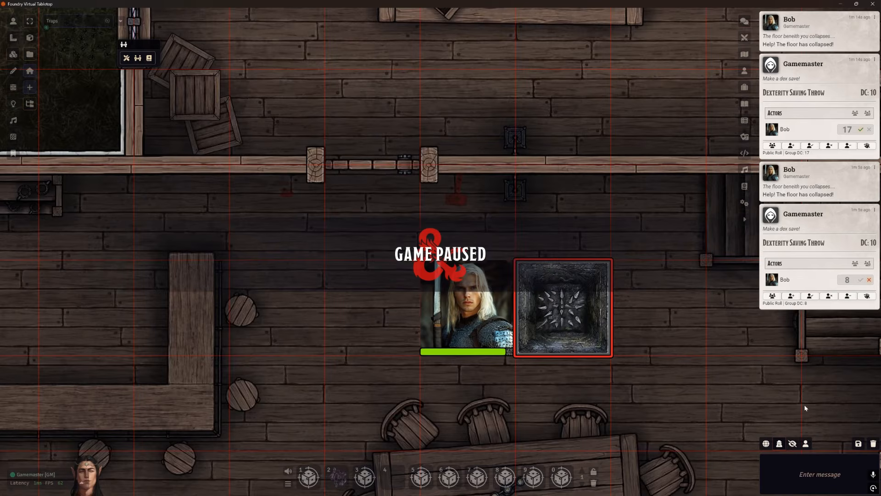
- Clear the chat log, unpause the game, and move the warrior token back onto the spike pit to roll its Dexterity save
left_click(873, 443)
left_click(620, 477)
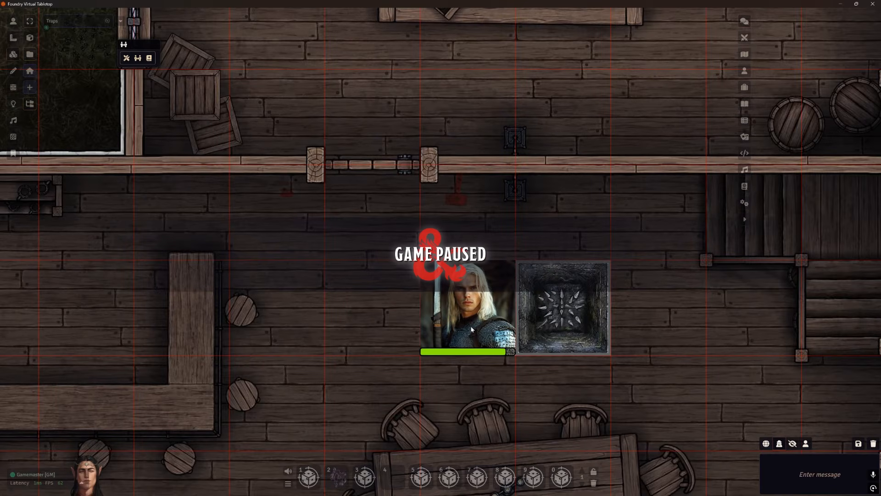
left_click(13, 21)
key("space")
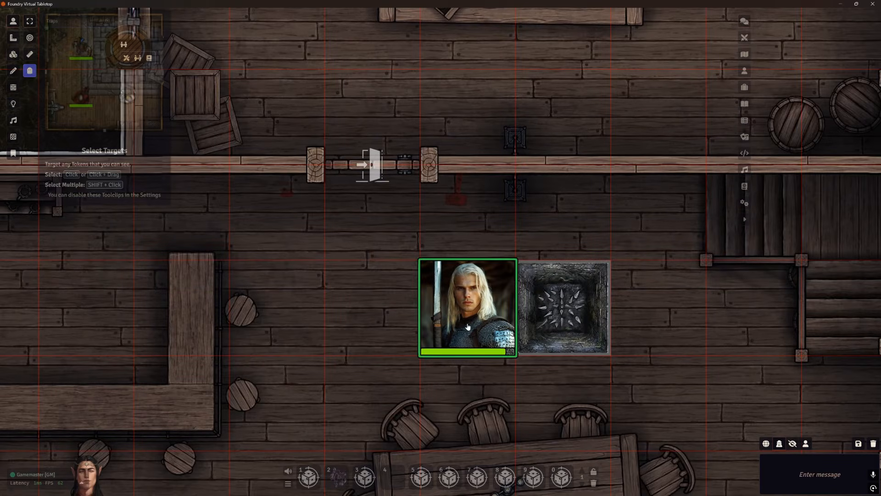
left_click(468, 325)
key("Right")
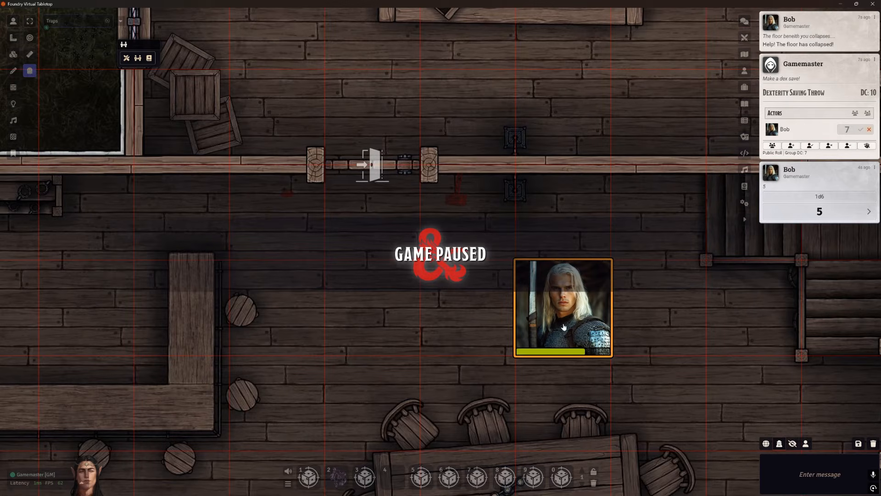
- Move the warrior token off the pit, unpause the game, and restore the character's hit points to full
key("Left")
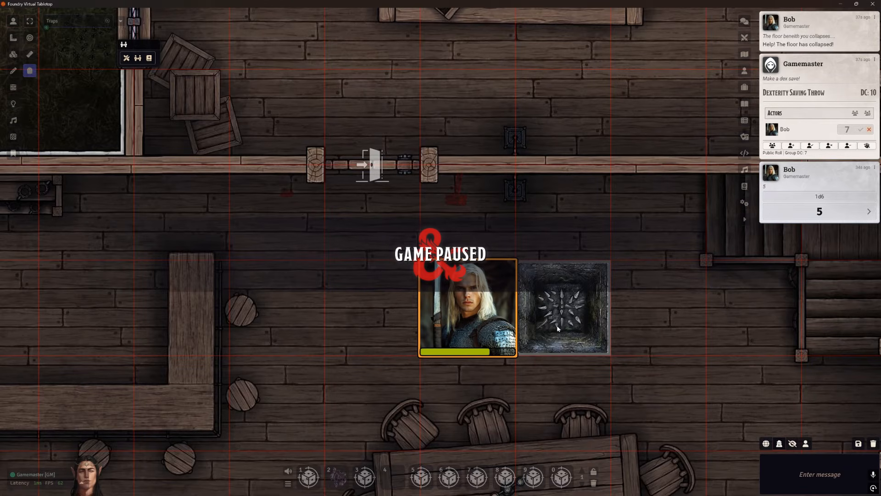
key("space")
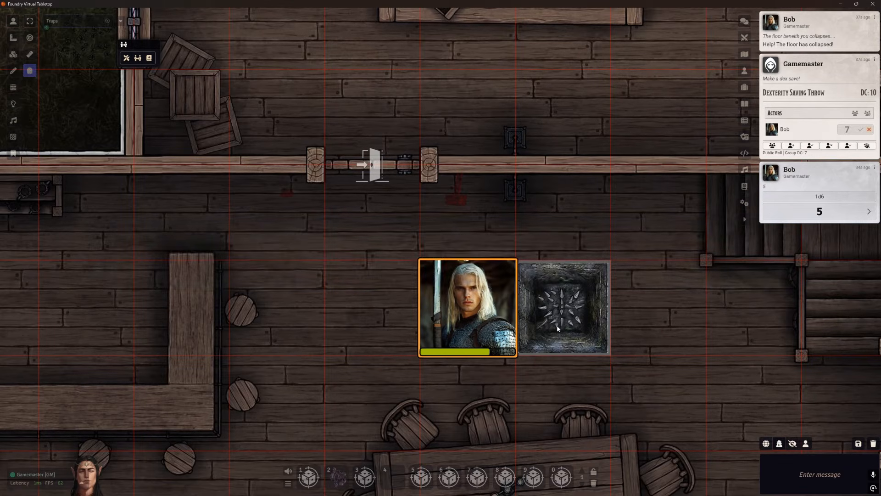
double_click(462, 309)
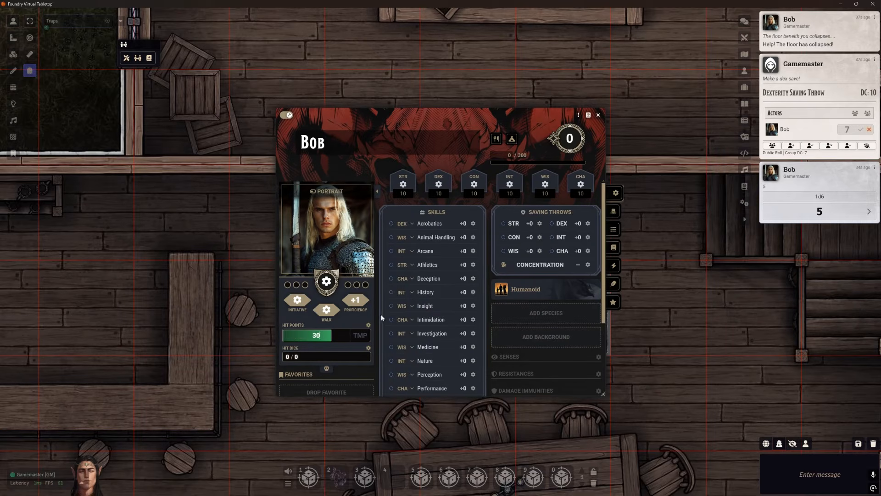
left_click(598, 115)
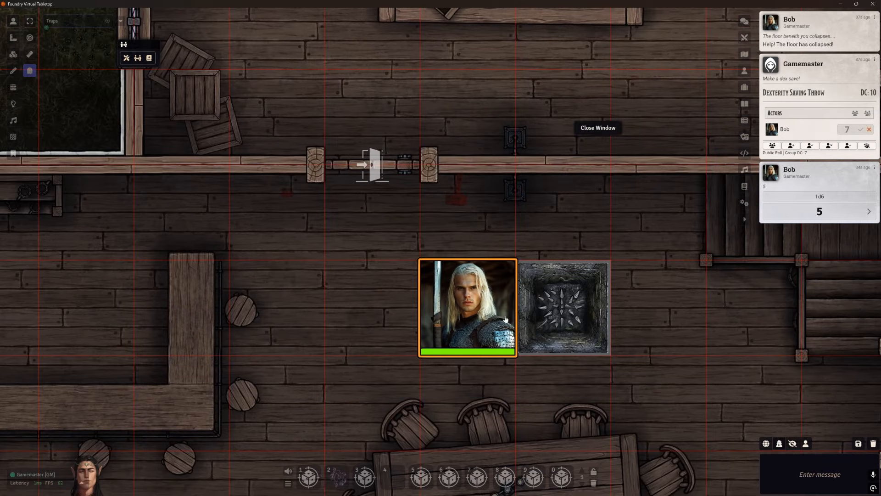
- Delete the Hurt action from the spike pit tile's trigger actions and clear the chat log
scroll(496, 312, "up", 3)
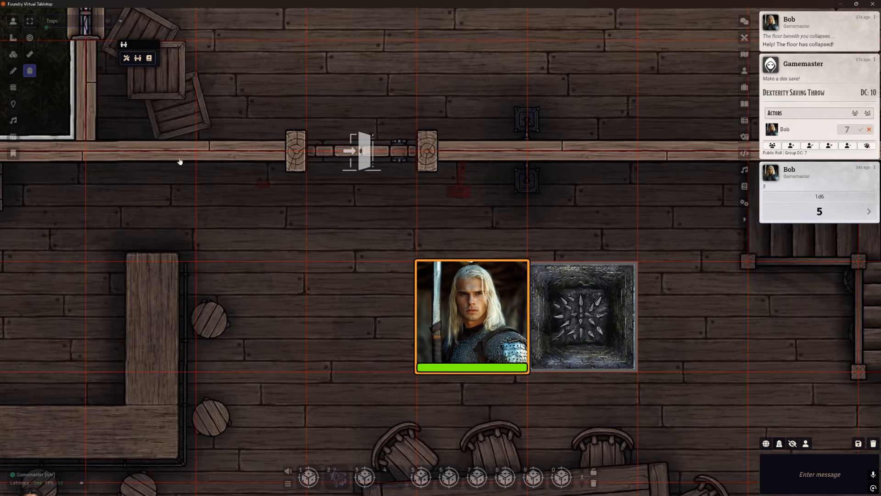
left_click(13, 54)
left_click(589, 302)
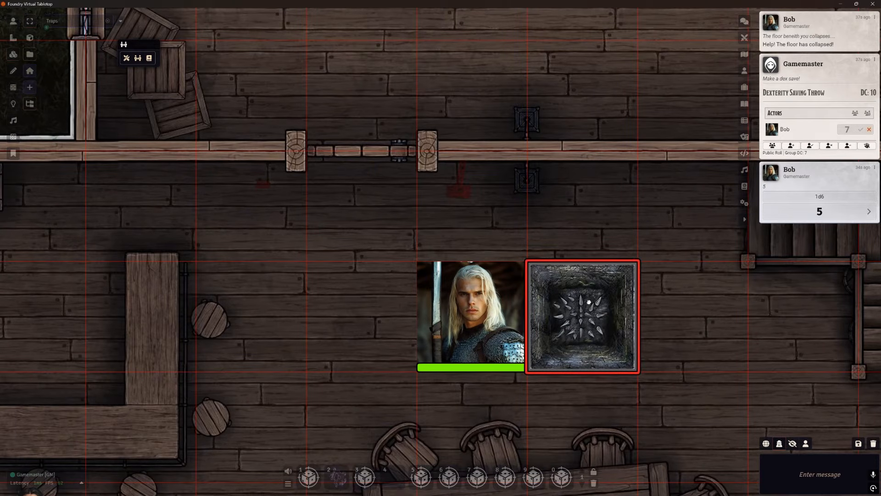
double_click(589, 302)
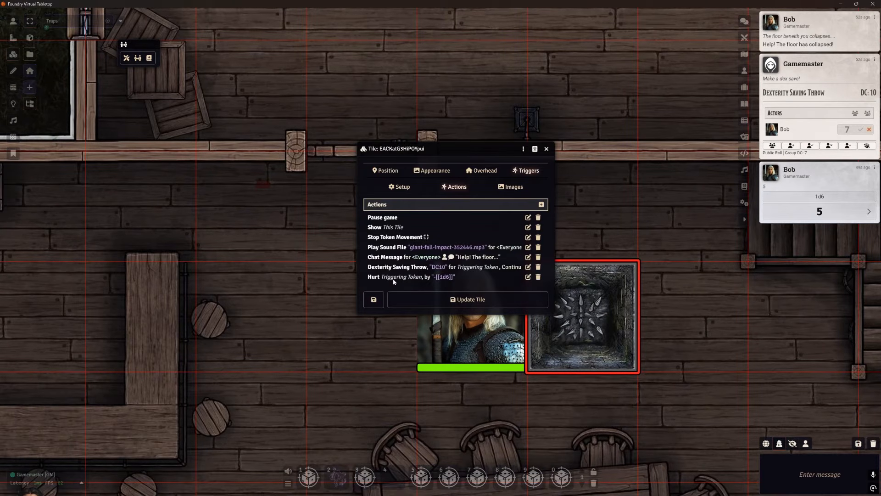
left_click(538, 278)
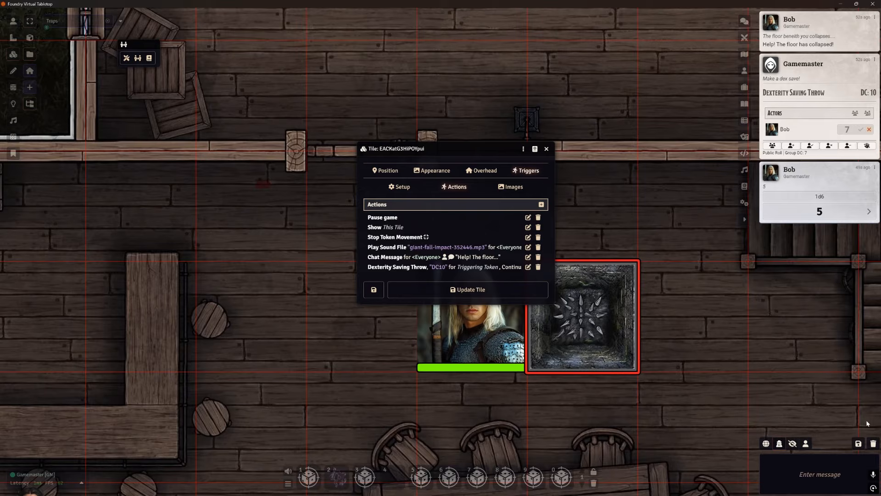
left_click(873, 443)
left_click(628, 482)
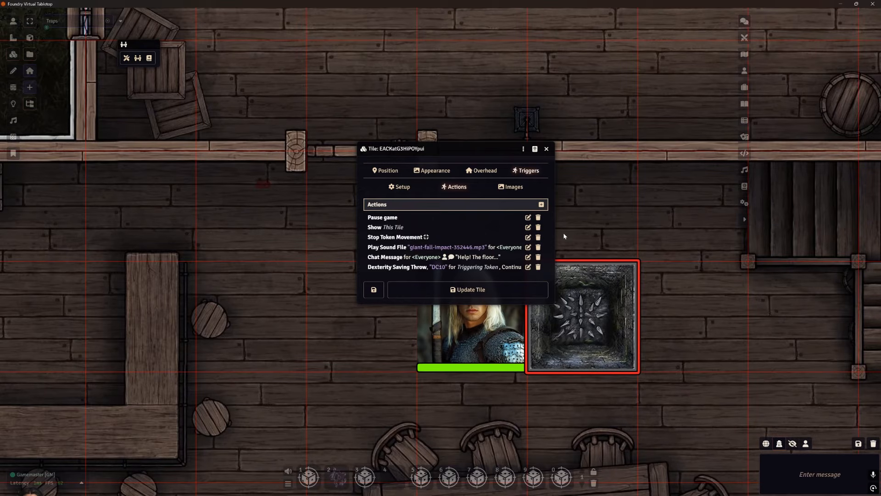
- Add an Attack action to the spike pit tile with Triggering Token as its entity
left_click(541, 204)
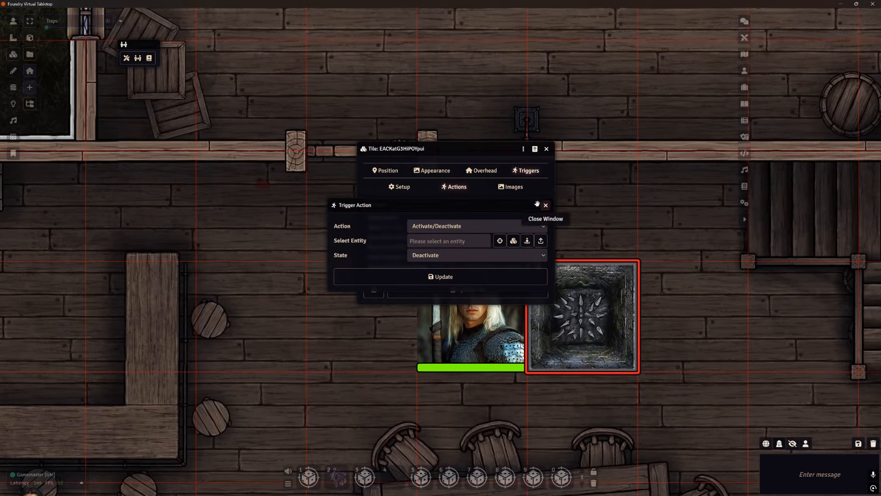
left_click(455, 228)
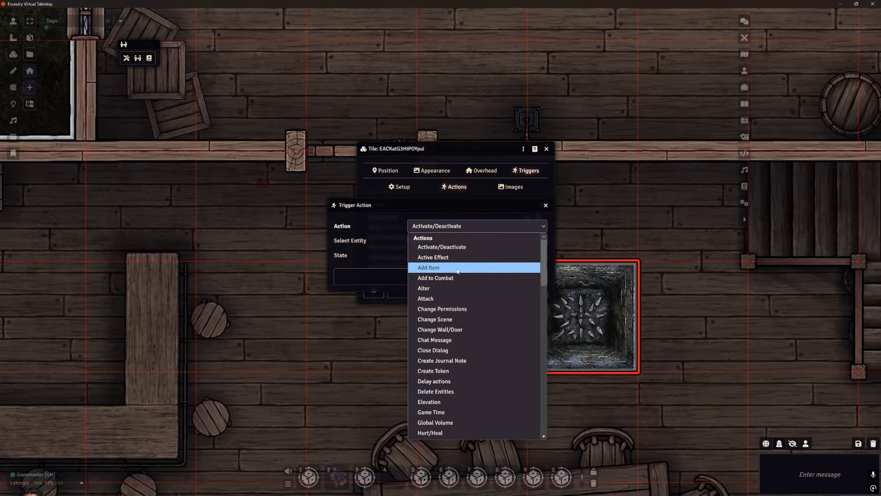
left_click(455, 298)
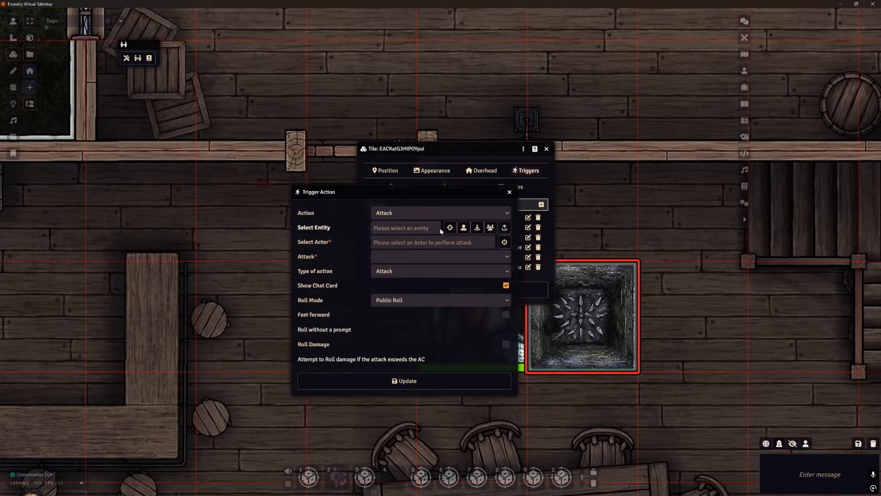
left_click(463, 229)
- Open the Trap Damage actor's sheet and look at the item types offered for a new item
left_click(744, 70)
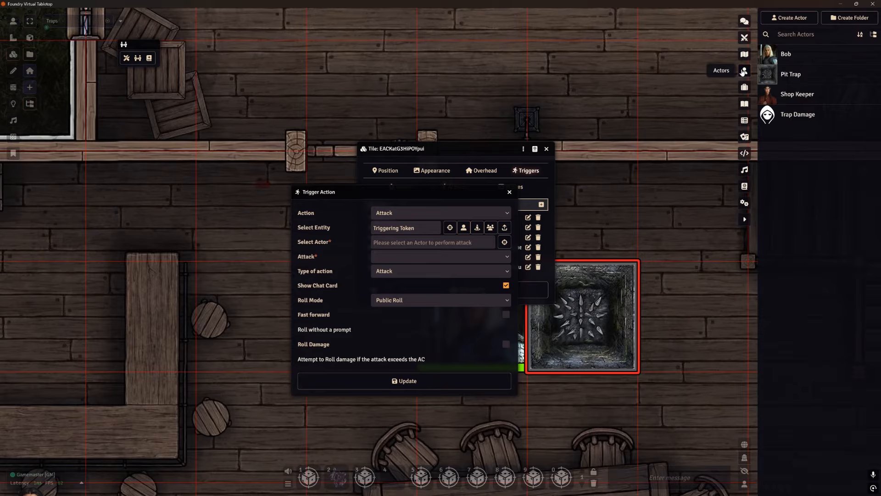
left_click(797, 118)
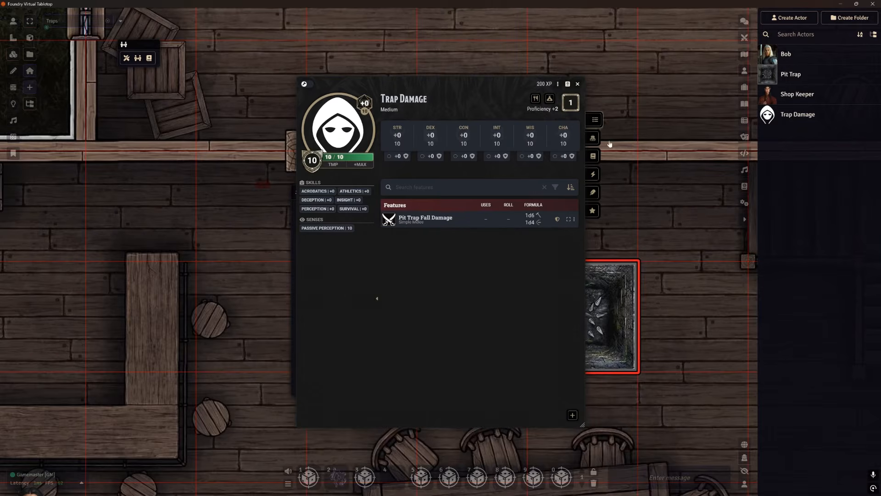
left_click_drag(475, 84, 547, 101)
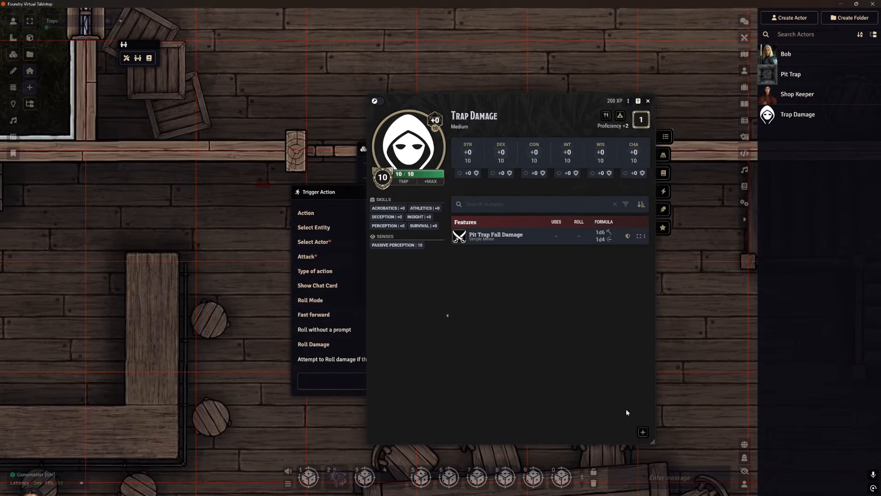
left_click(642, 433)
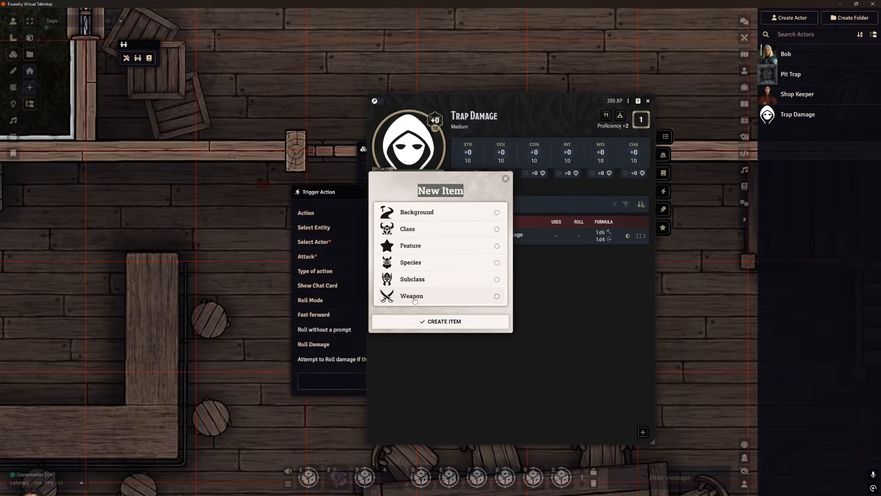
left_click(506, 179)
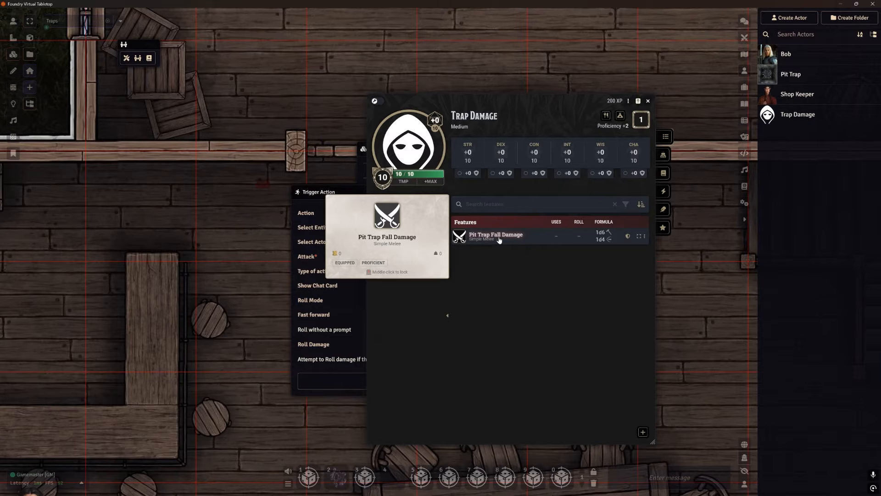
- Open the Trap Damage actor's Pit Trap Fall Damage weapon for editing and enable its Magical property
left_click(644, 235)
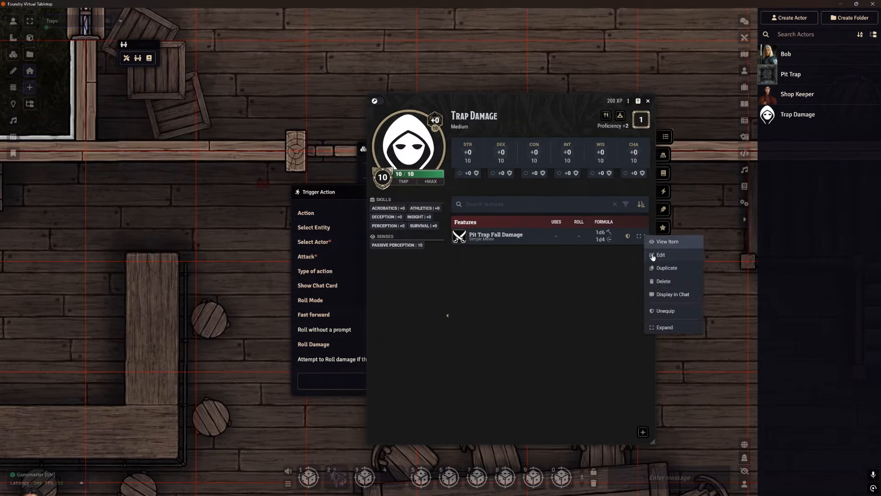
left_click(660, 256)
left_click(365, 190)
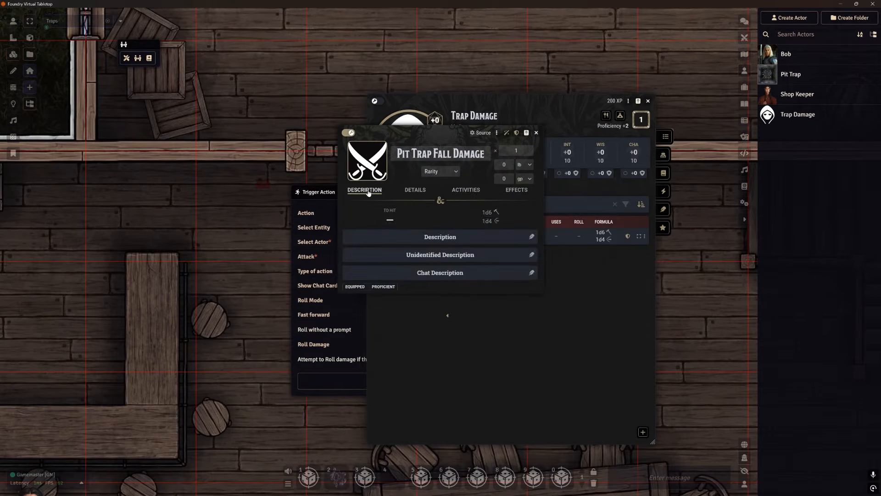
left_click(415, 191)
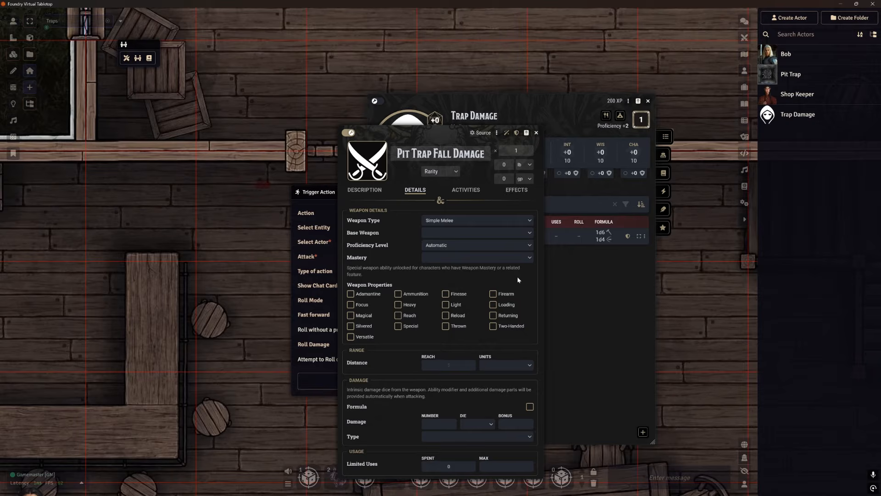
left_click(351, 316)
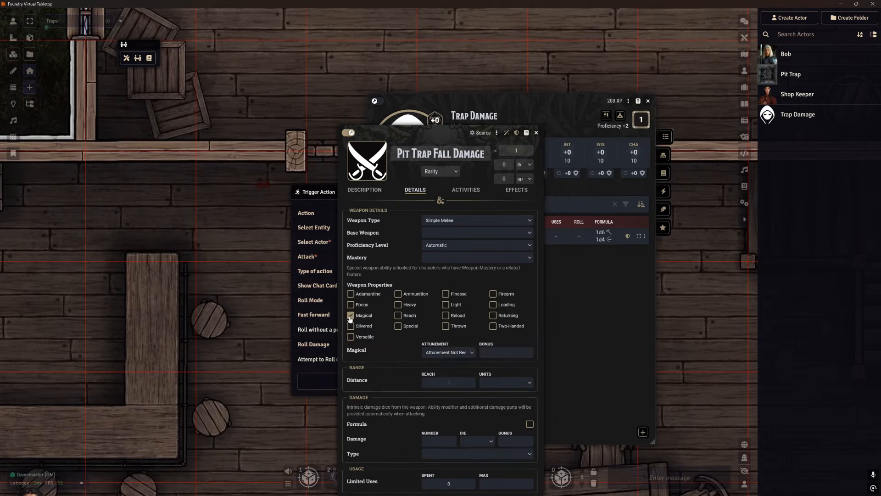
left_click(351, 315)
left_click(351, 326)
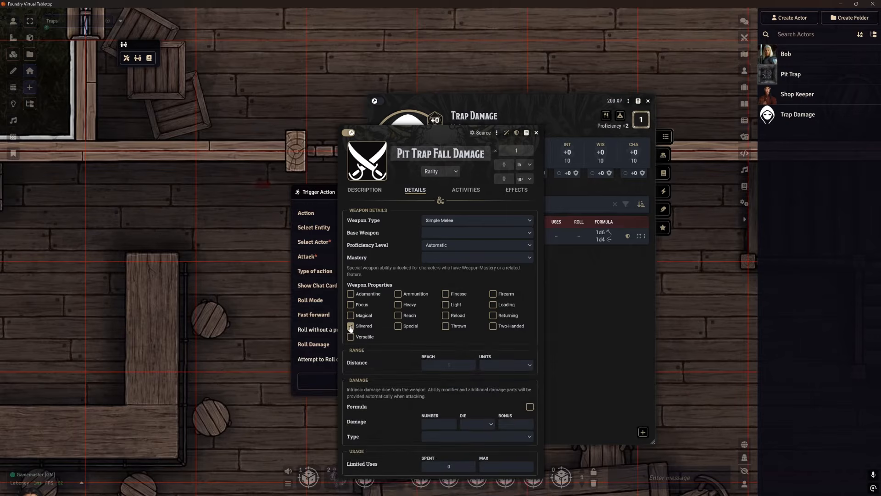
left_click(350, 326)
- Look over the Pit Trap Fall Damage item's activities and the activity types that can be added, without creating one
left_click(465, 193)
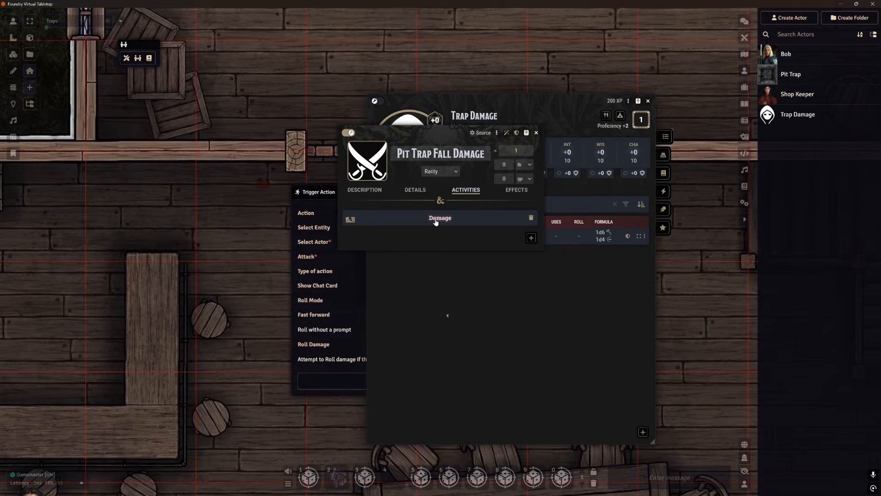
left_click(531, 237)
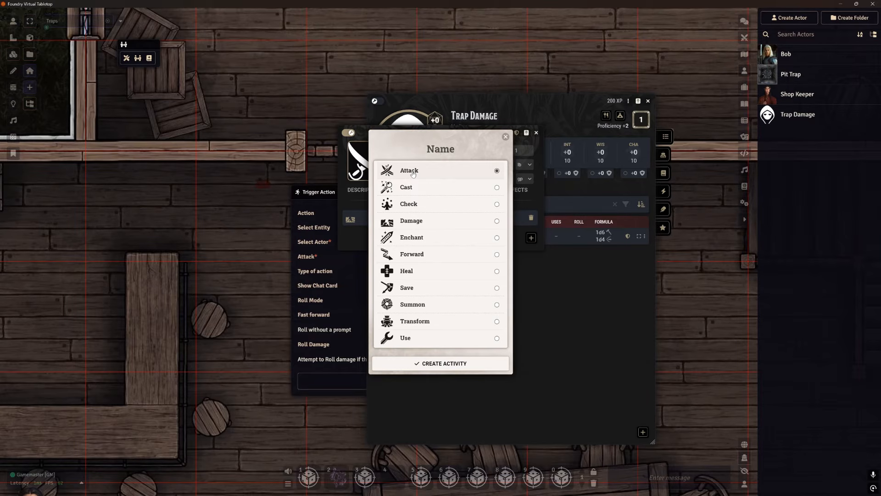
left_click(418, 222)
left_click(505, 136)
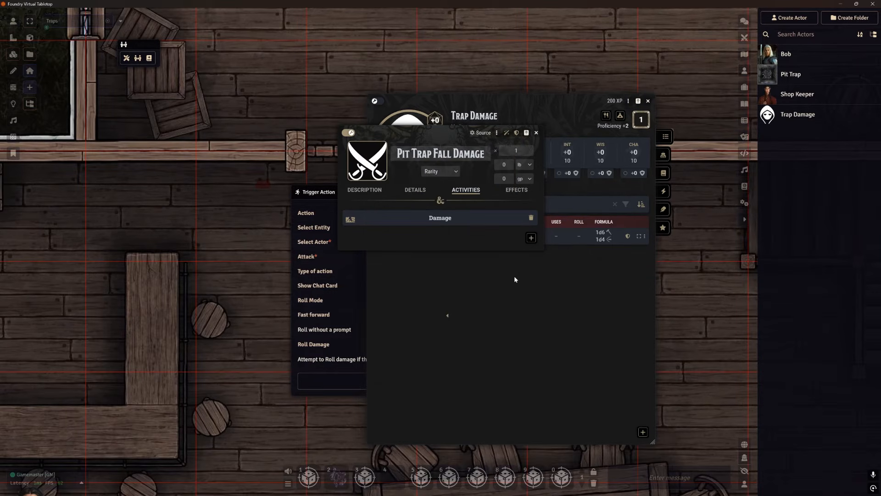
- Examine the identity, activation and effect settings of the Damage activity on the Pit Trap Fall Damage item
left_click(447, 222)
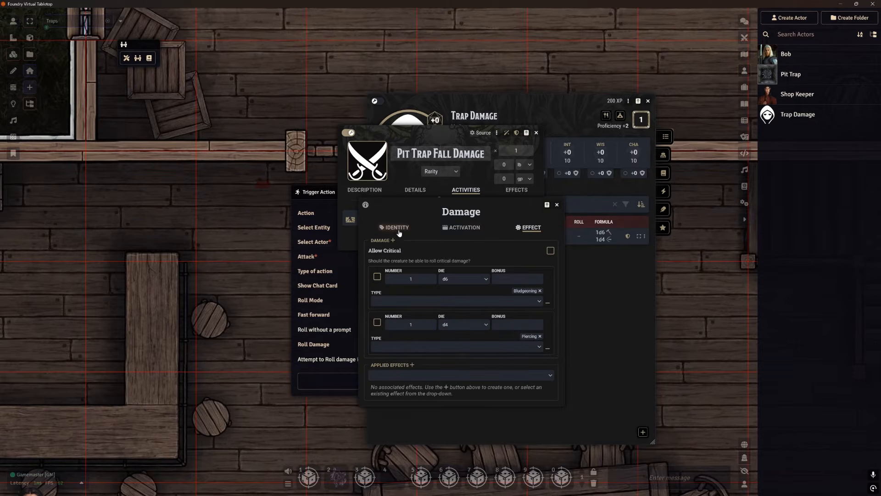
left_click(398, 227)
left_click(464, 227)
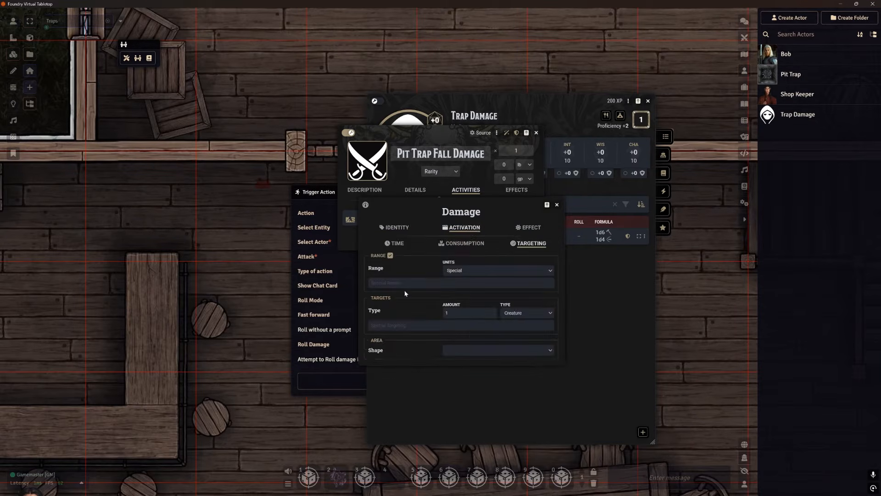
left_click(528, 227)
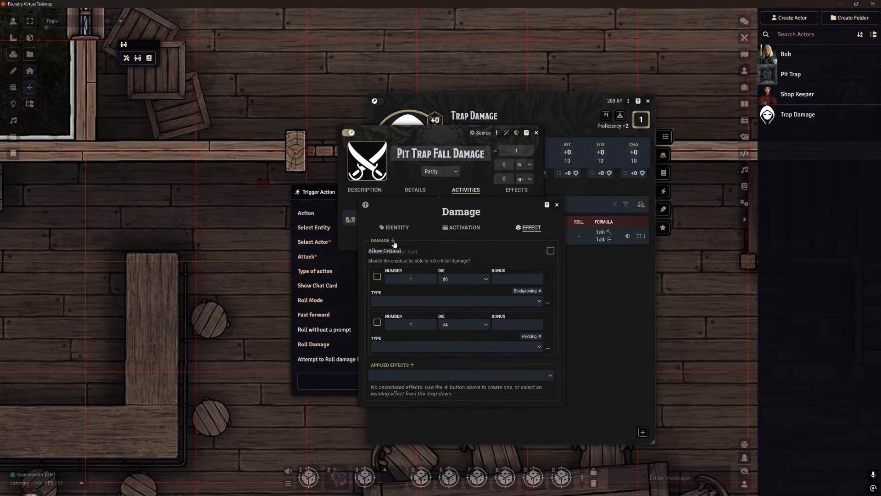
left_click(410, 279)
left_click(557, 205)
- Take the Pit Trap Fall Damage item out of edit mode and close both it and the Trap Damage sheet
left_click(355, 133)
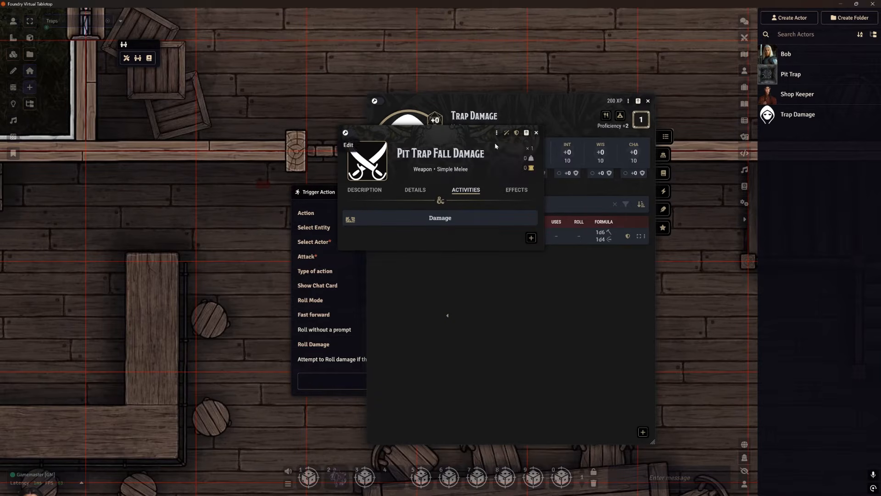
left_click(535, 133)
left_click(648, 101)
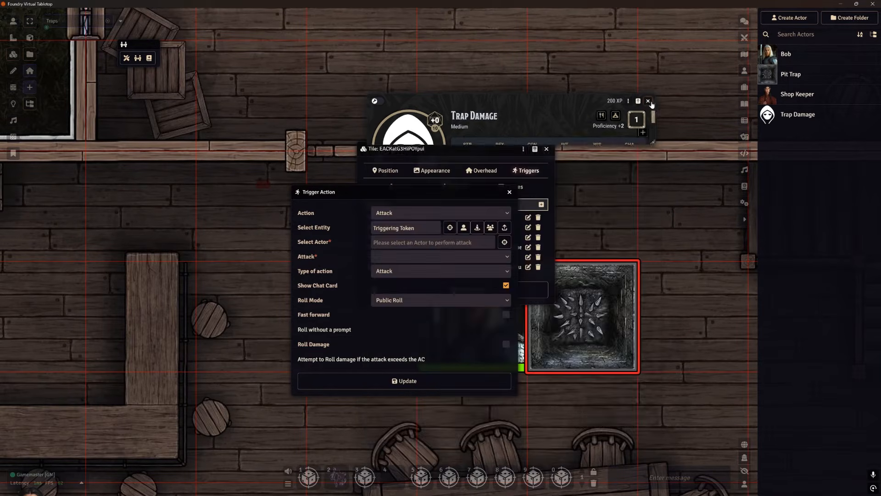
- Set the Attack trigger action to use the Trap Damage actor with the Pit Trap Fall Damage attack
left_click_drag(451, 193, 501, 153)
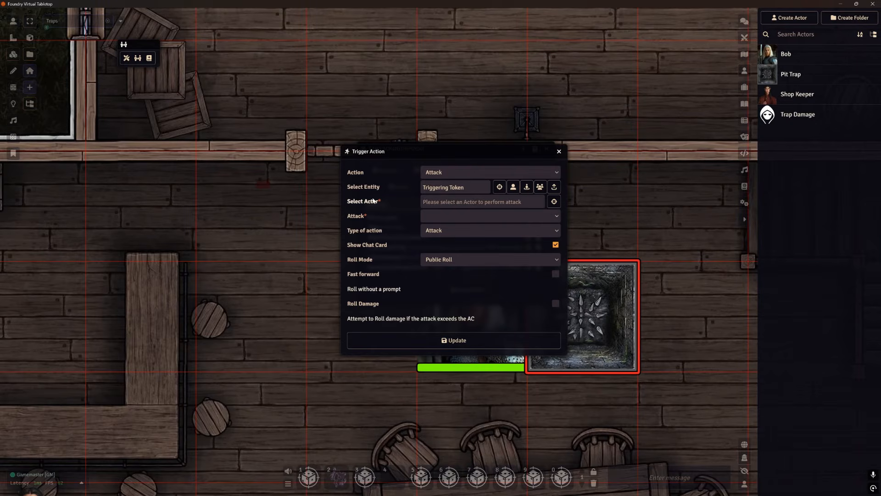
left_click(554, 203)
left_click(787, 115)
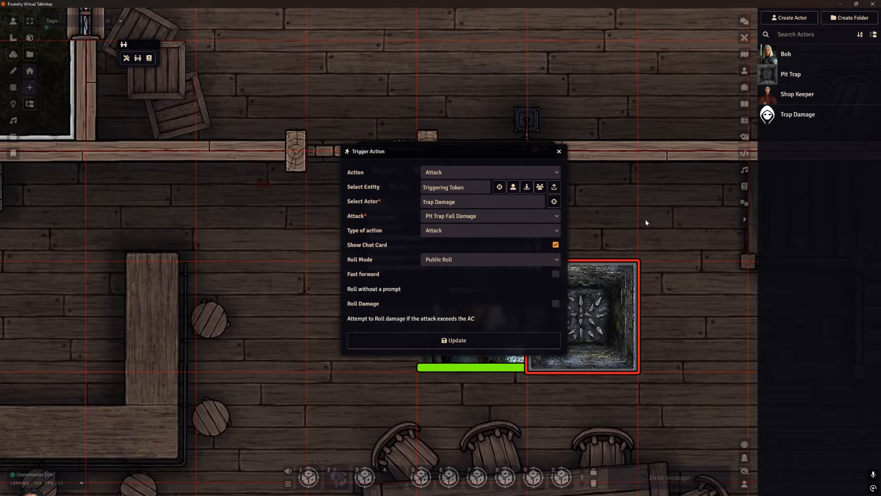
left_click(459, 216)
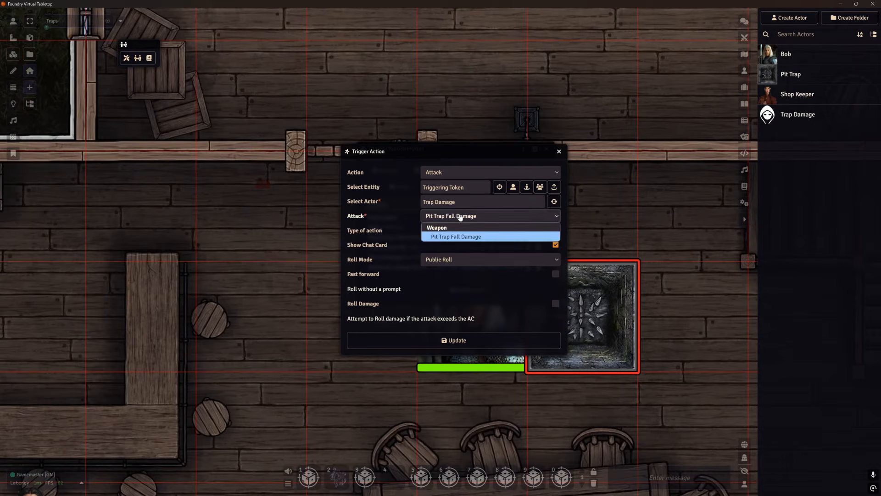
left_click(476, 236)
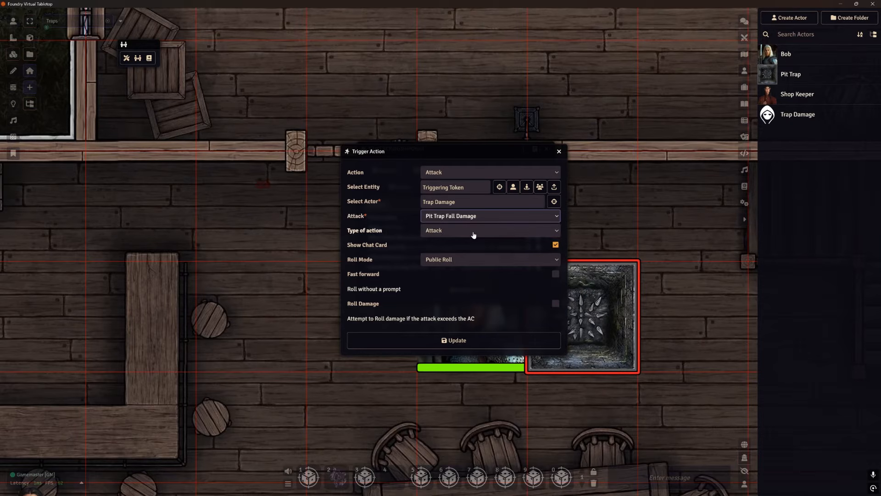
- Set the trigger action's type of action to Use and save both the action and the pit trap tile
left_click(466, 230)
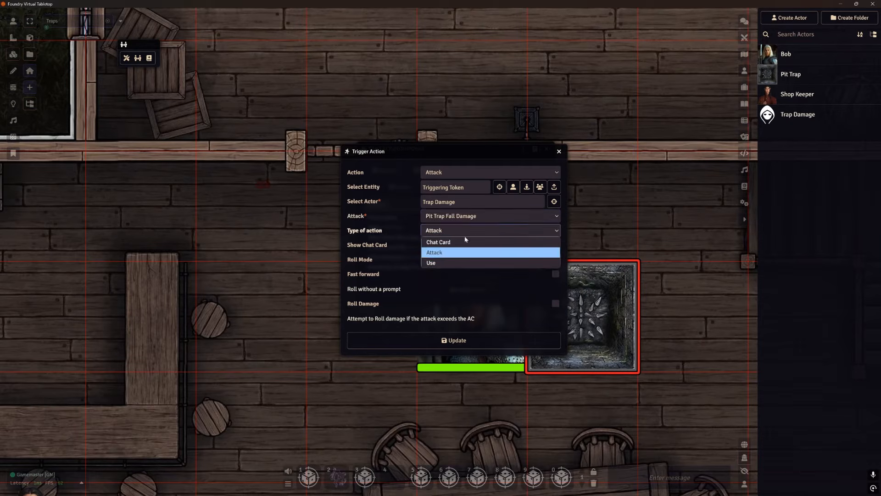
left_click(465, 260)
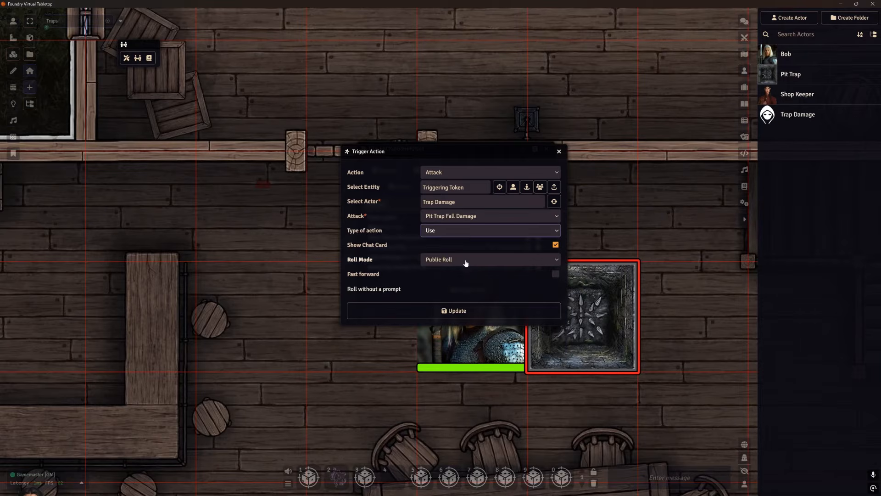
left_click(466, 233)
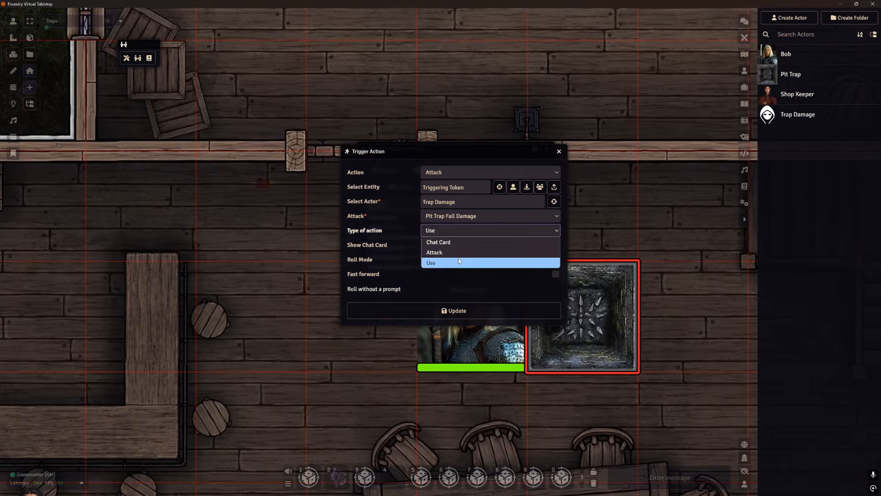
left_click(458, 261)
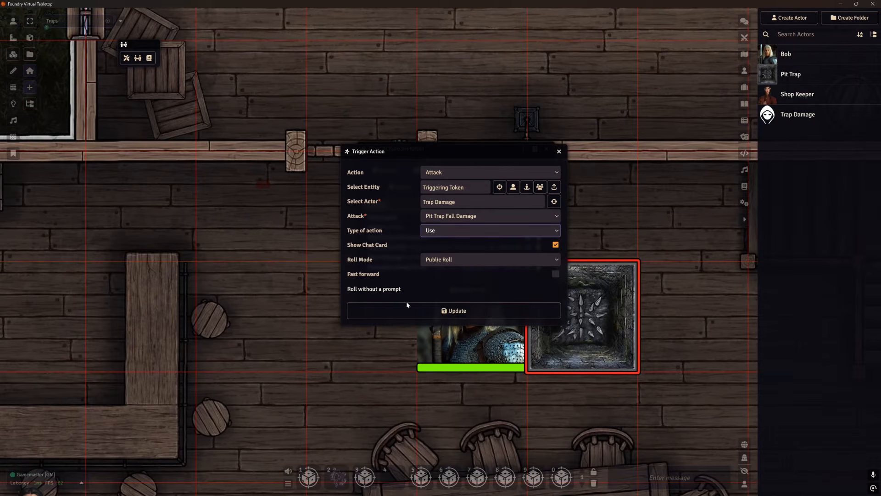
left_click(426, 310)
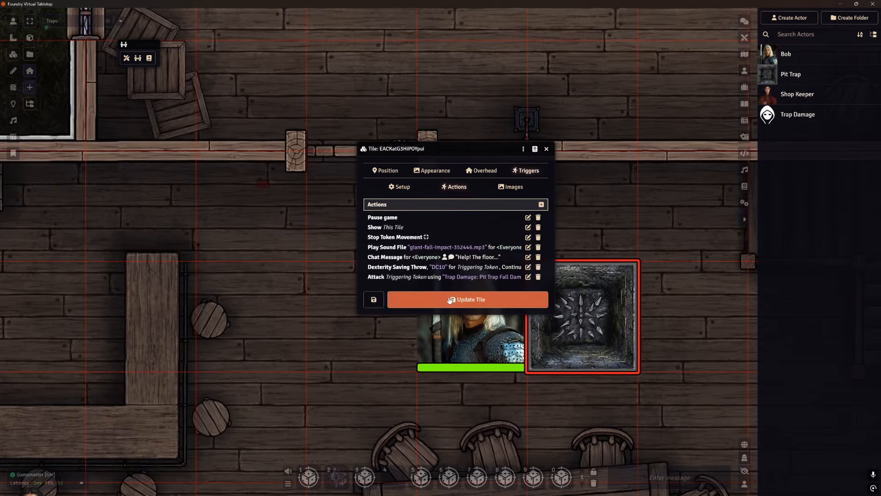
left_click(450, 301)
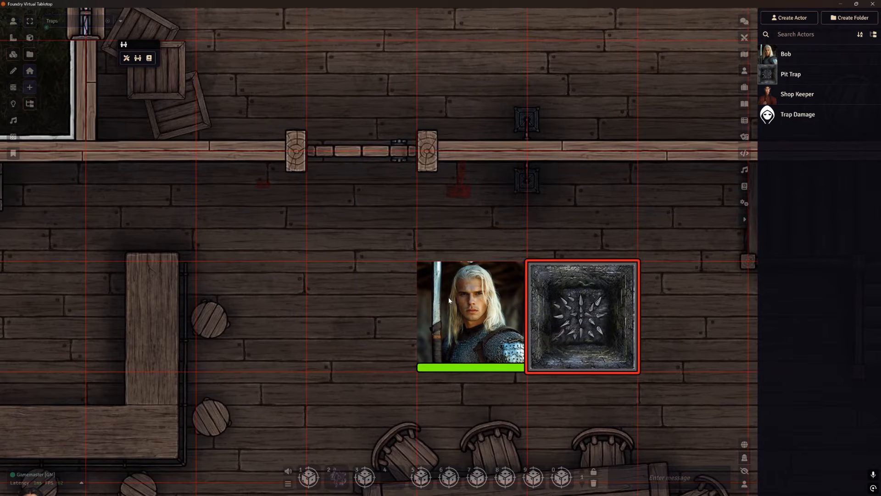
- With the chat log open, move the character token one square onto the pit trap and roll its Dexterity saving throw
left_click(13, 21)
left_click(476, 302)
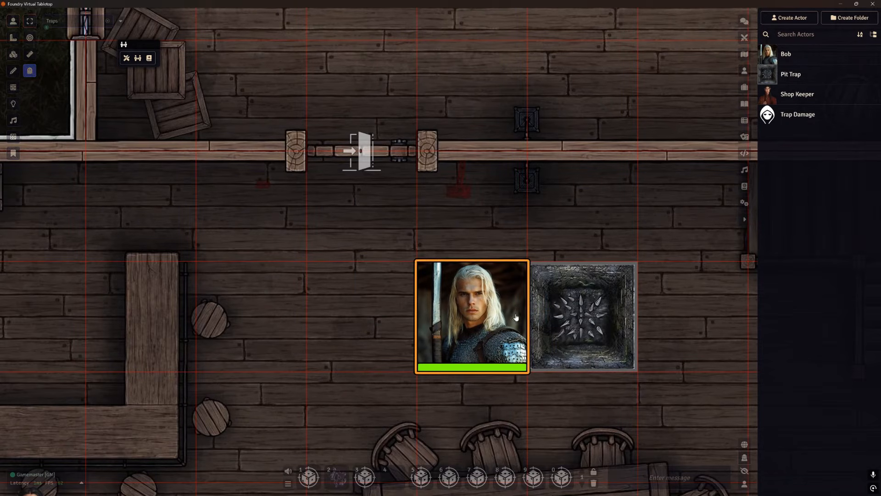
left_click(745, 22)
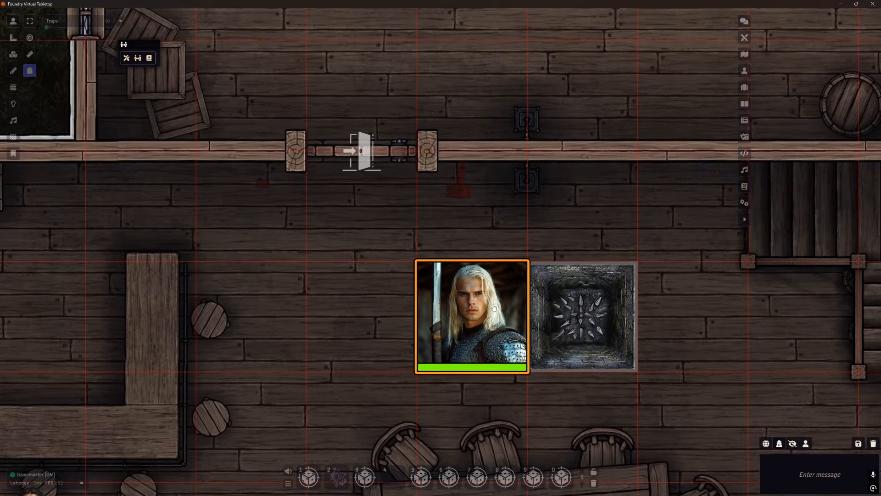
key("Right")
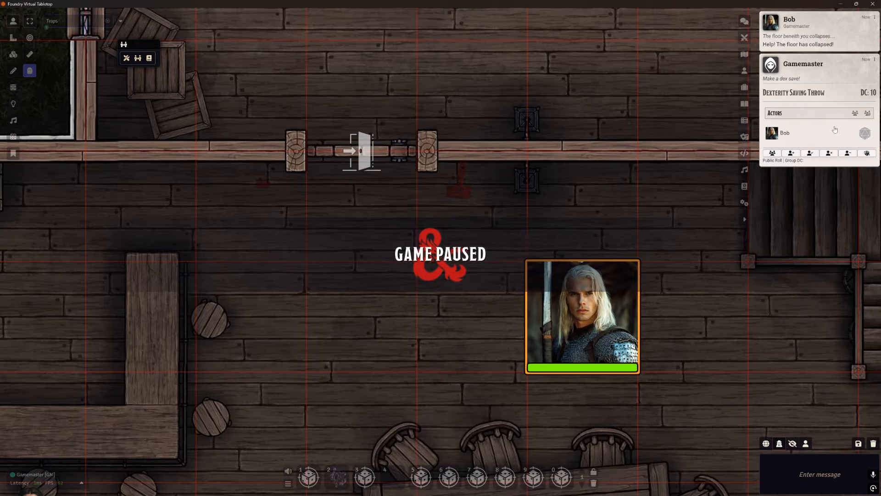
left_click(861, 138)
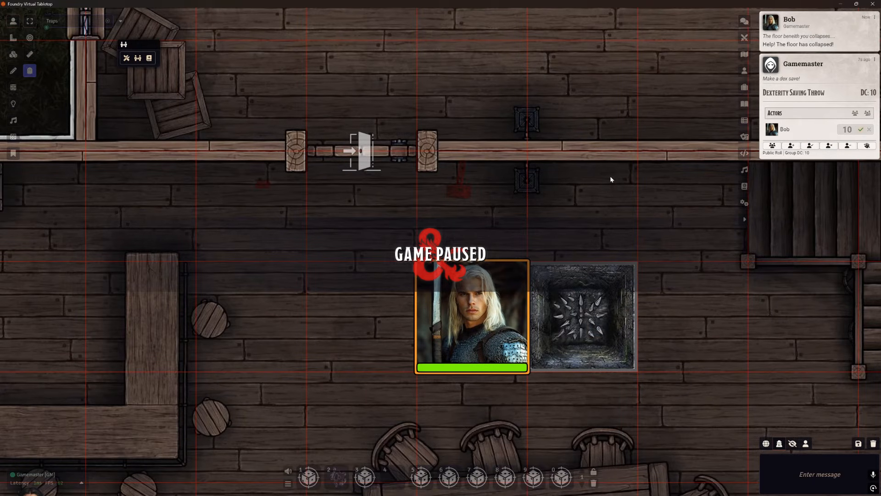
- Trigger the pit trap twice more with the character token, rolling the Dexterity saving throw each time
key("Right")
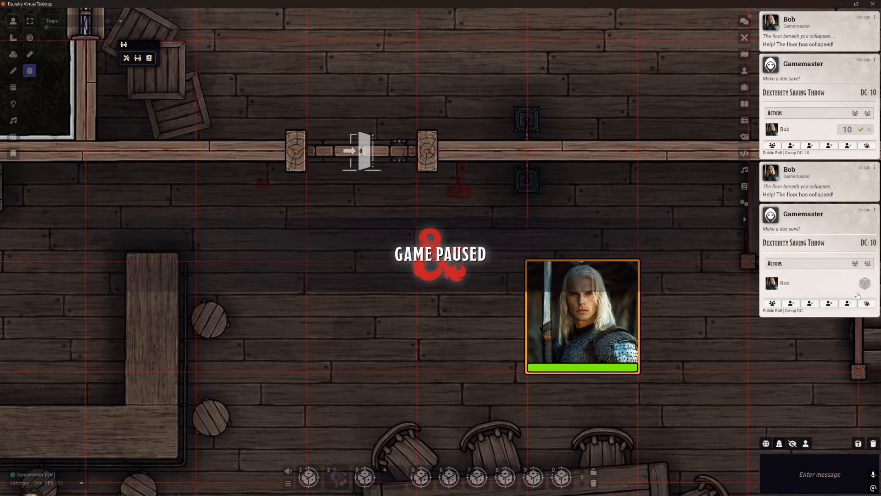
left_click(864, 283)
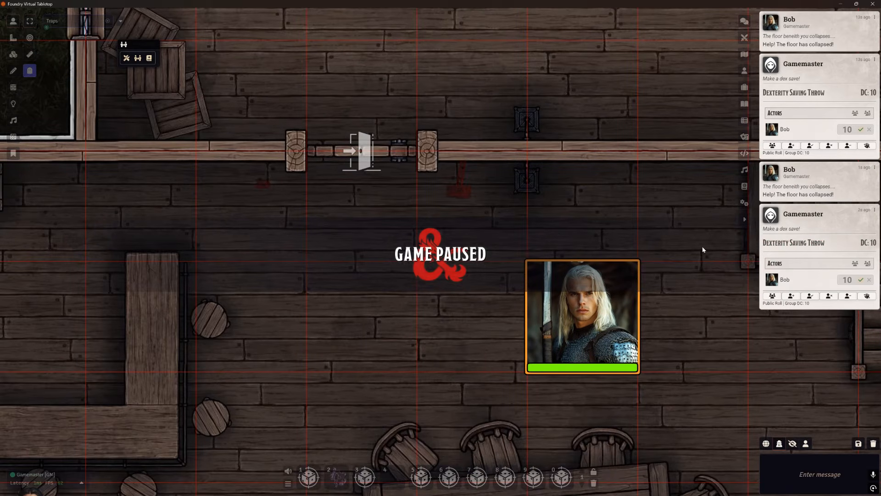
key("Right")
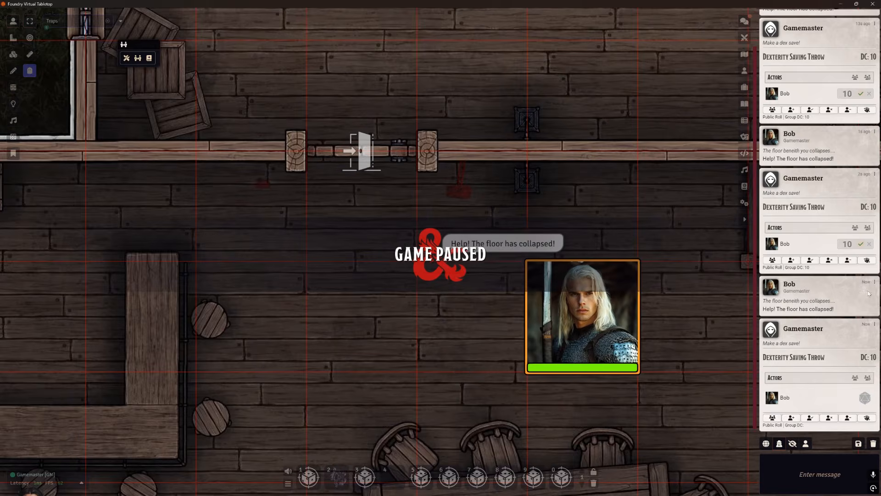
left_click(872, 444)
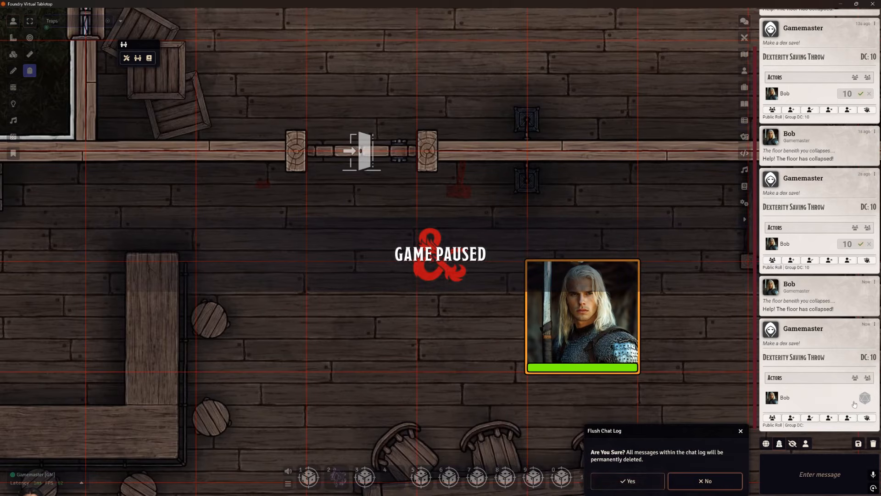
left_click(721, 479)
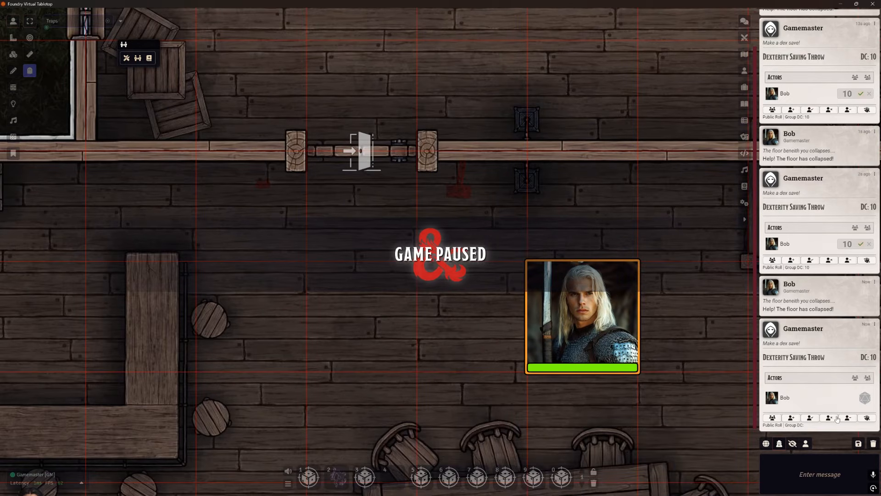
left_click(863, 399)
- Clear the whole chat log and roll the character's Dexterity saving throw from a fresh pit trap trigger
left_click(873, 443)
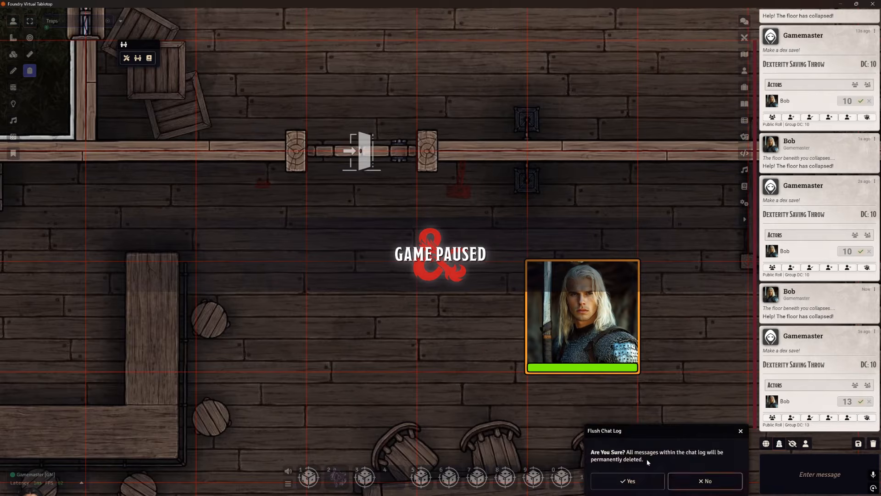
left_click(642, 479)
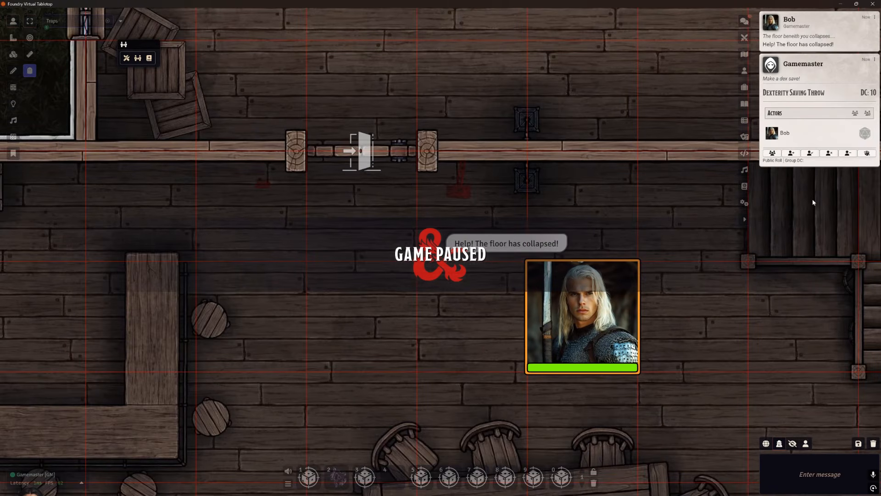
left_click(864, 134)
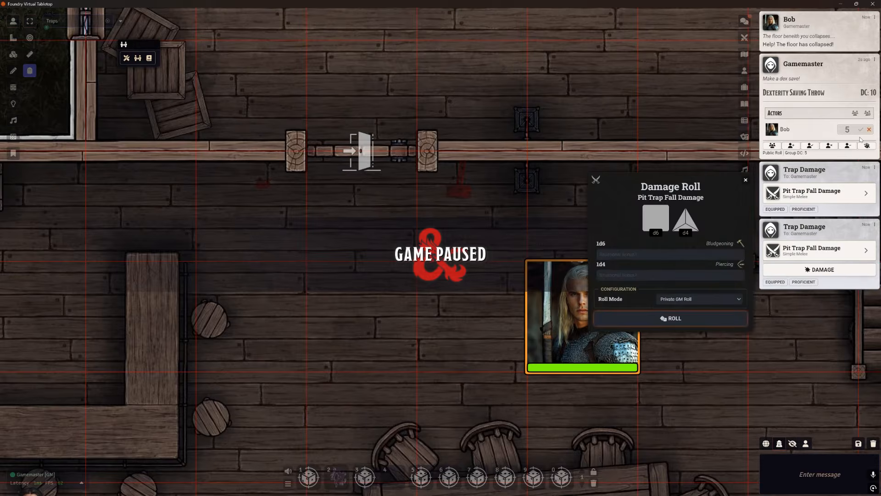
- Roll the 1d6 + 1d4 Pit Trap Fall Damage and apply it to the character token, expanding the roll's dice breakdown
left_click_drag(702, 179, 625, 62)
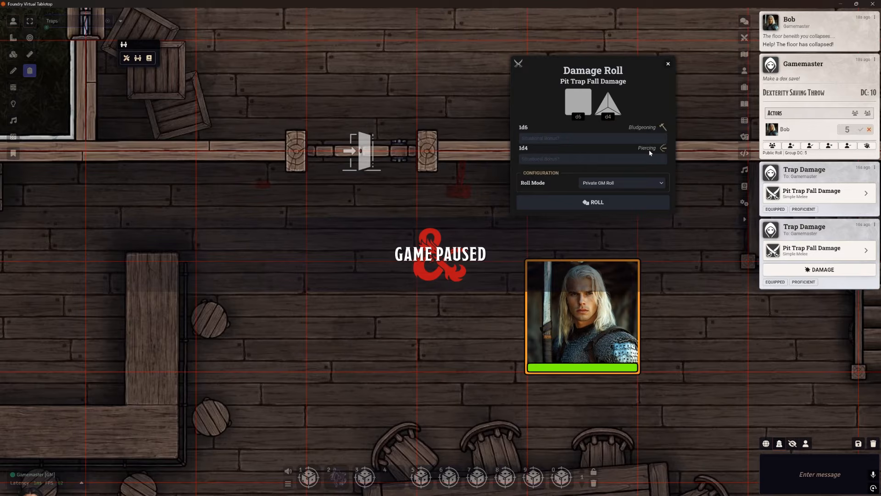
left_click(600, 202)
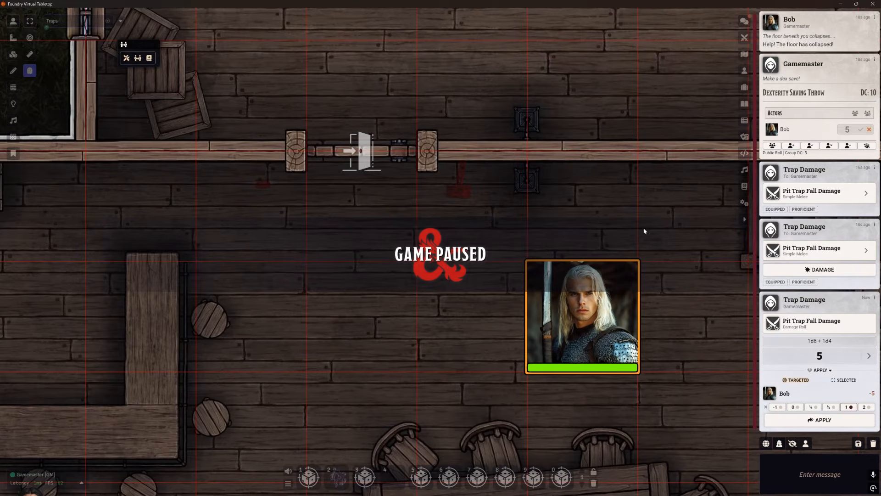
left_click(811, 420)
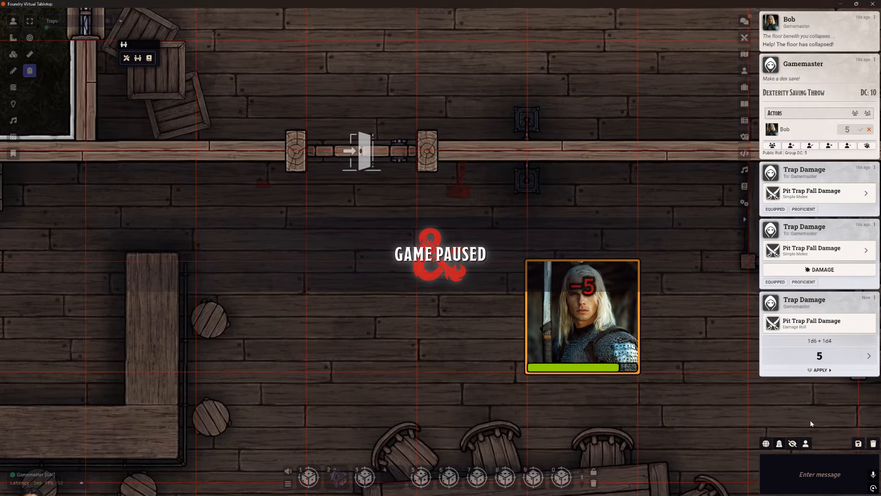
left_click(868, 356)
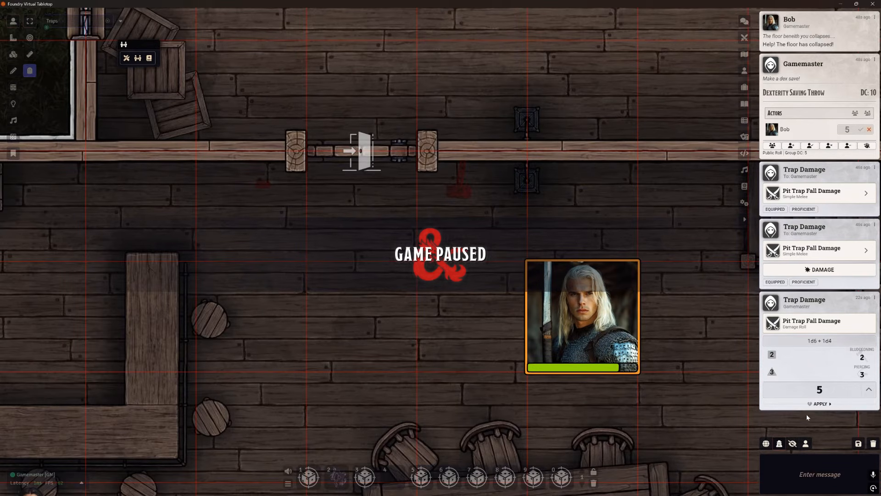
- Clear the whole chat log and trigger the pit trap again with the character token
left_click(873, 445)
left_click(649, 480)
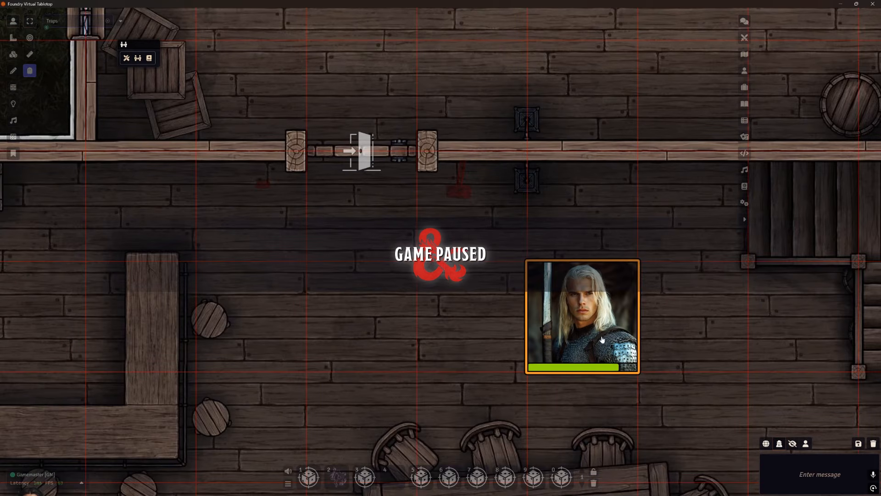
left_click_drag(556, 337, 462, 333)
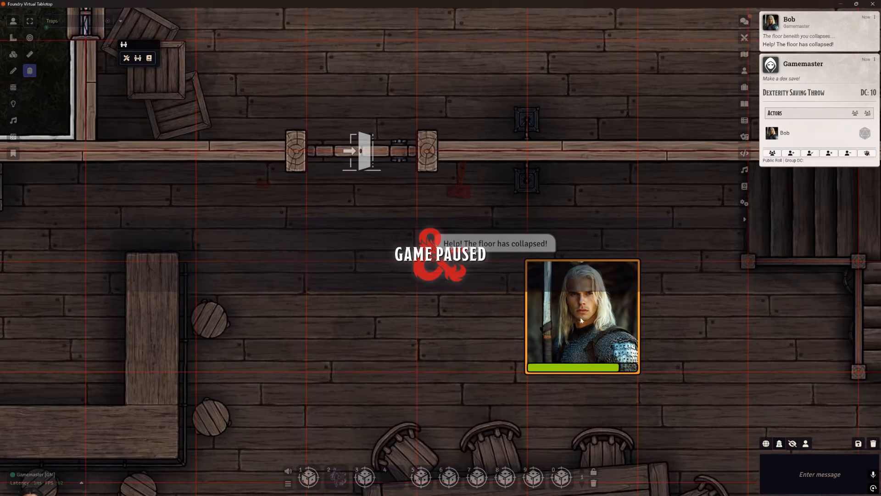
- Roll the character's Dexterity saving throw and apply the rolled 1d6 + 1d4 Pit Trap Fall Damage to the token
left_click(860, 140)
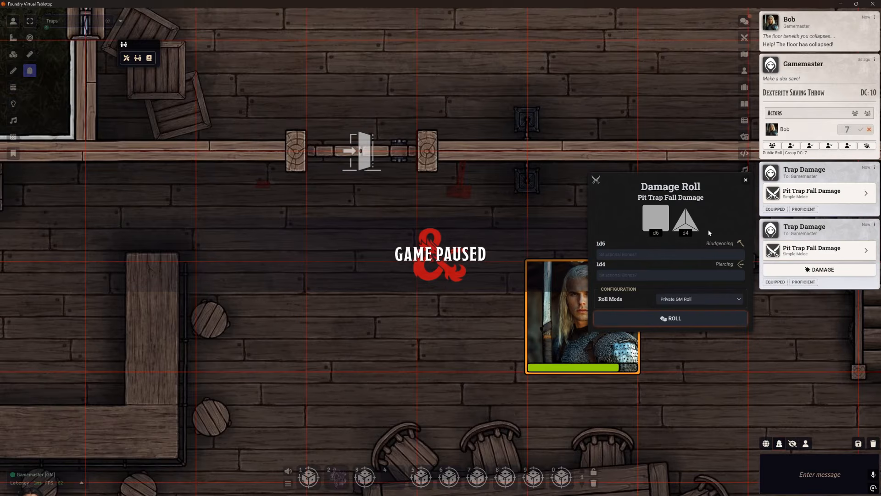
left_click(692, 317)
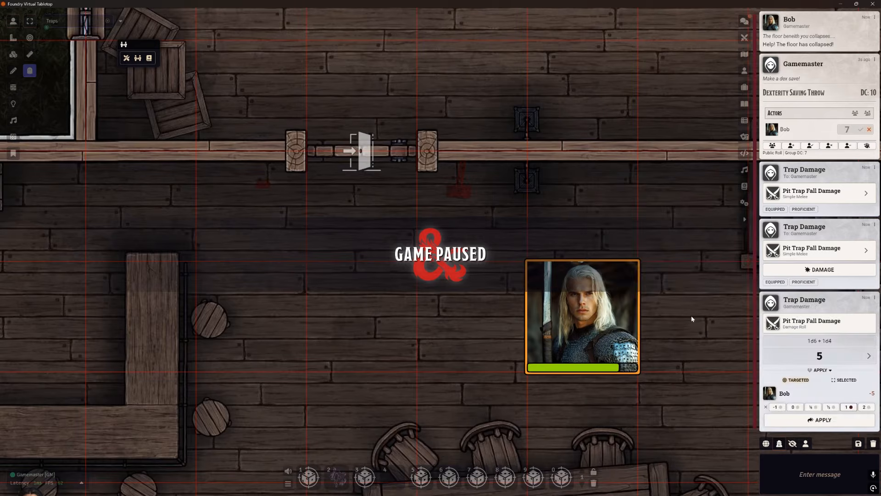
left_click(820, 419)
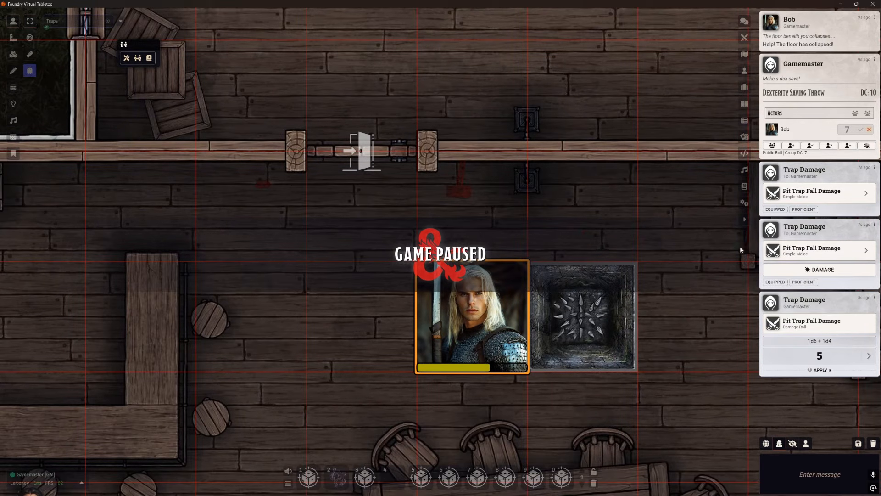
- Clear the whole chat log and check the character's hit points on its sheet
left_click(871, 444)
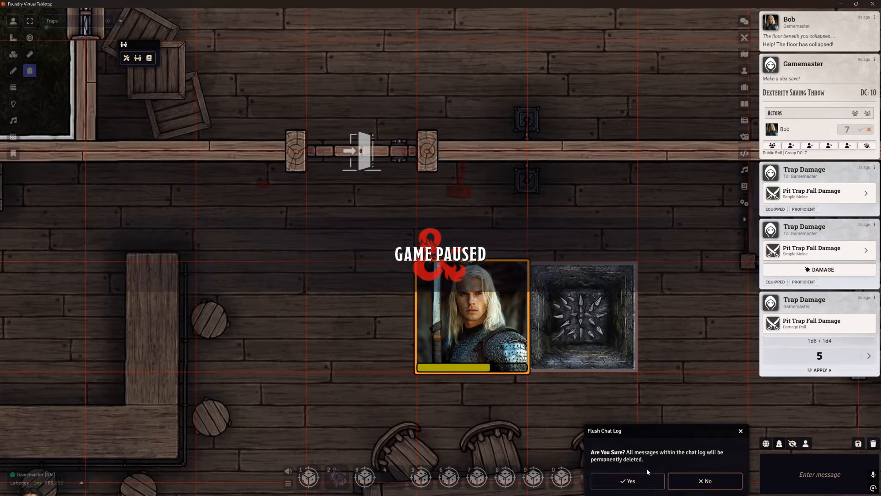
left_click(627, 480)
double_click(478, 326)
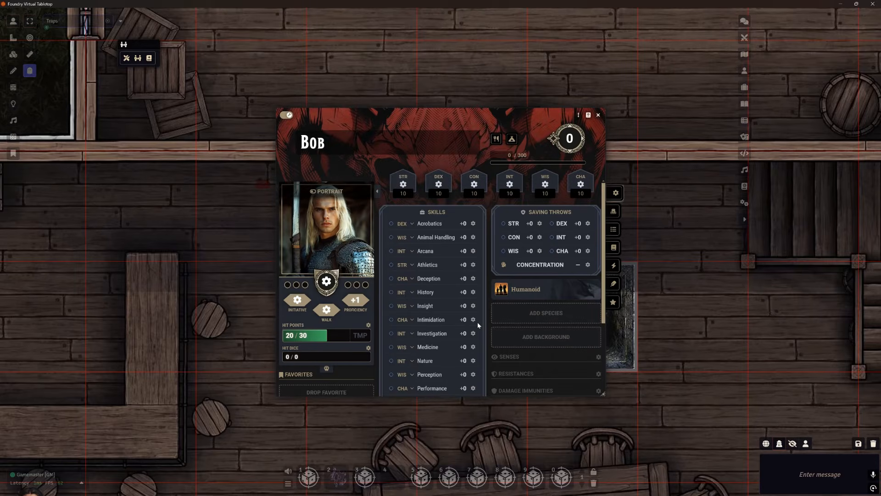
left_click(598, 115)
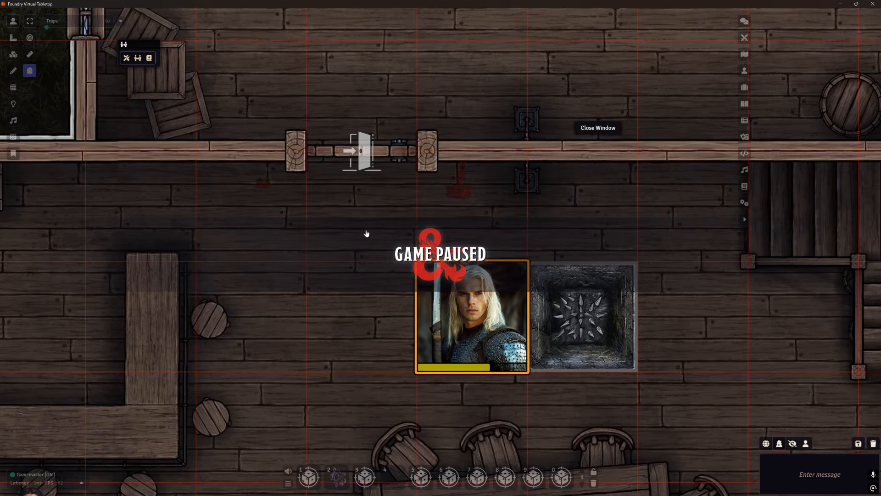
- Save the pit trap tile's Attack action with Fast forward enabled and update the tile
left_click(13, 54)
double_click(583, 317)
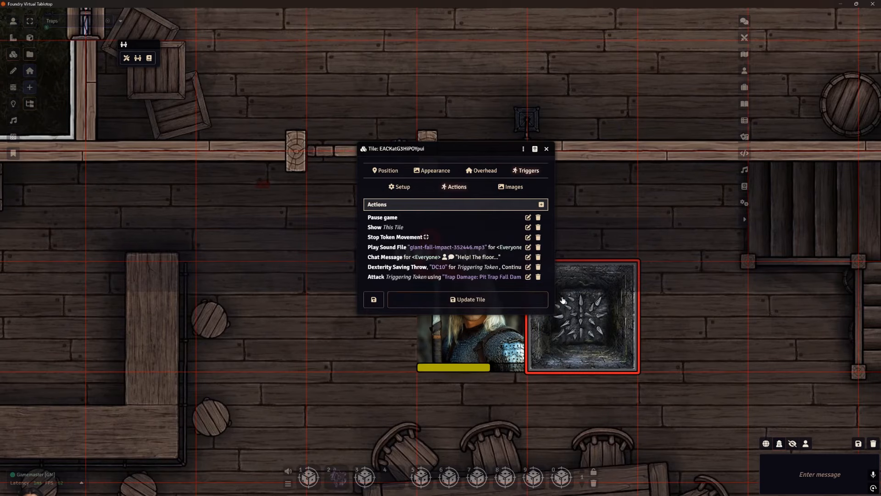
left_click(527, 277)
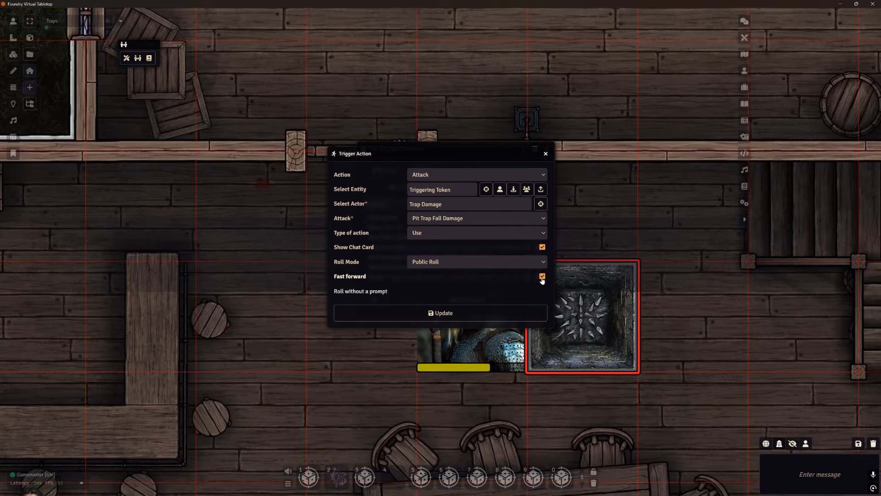
left_click(458, 313)
left_click(458, 299)
- Resume the game, trigger the pit trap with the character token, and apply the rolled 1d6 + 1d4 Pit Trap Fall Damage
key("space")
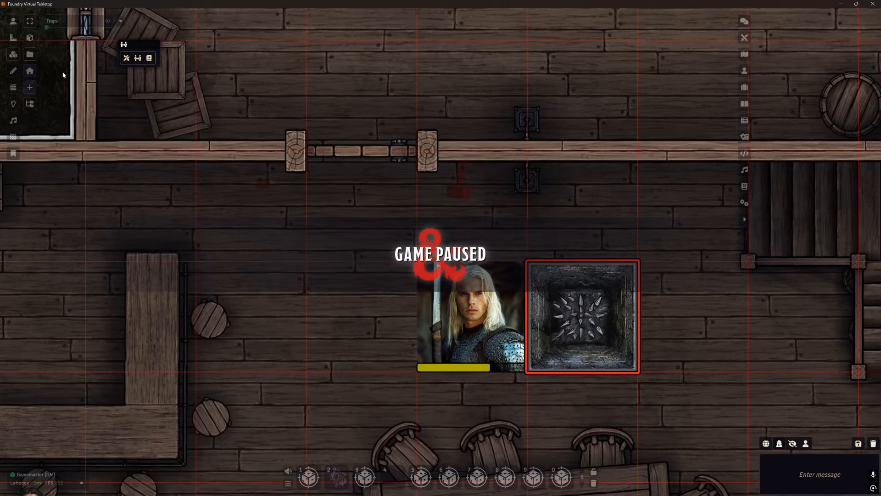
left_click(13, 21)
left_click(477, 312)
key("Right")
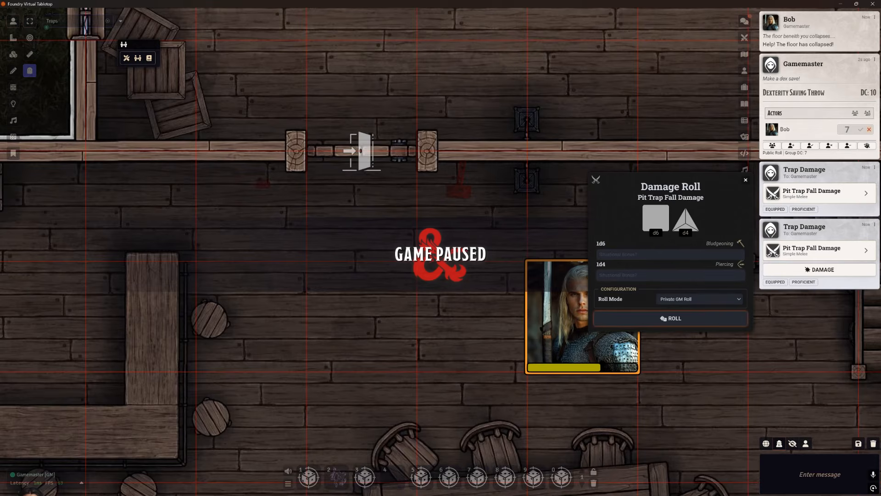
left_click(693, 319)
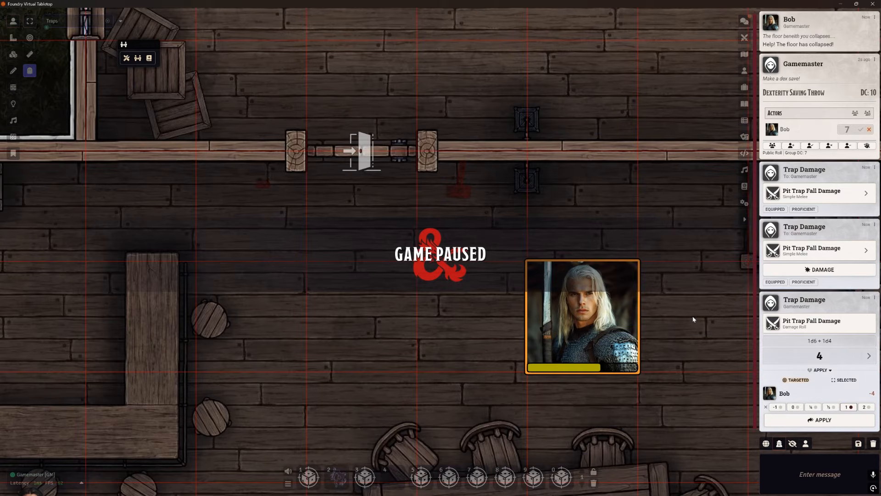
left_click(819, 420)
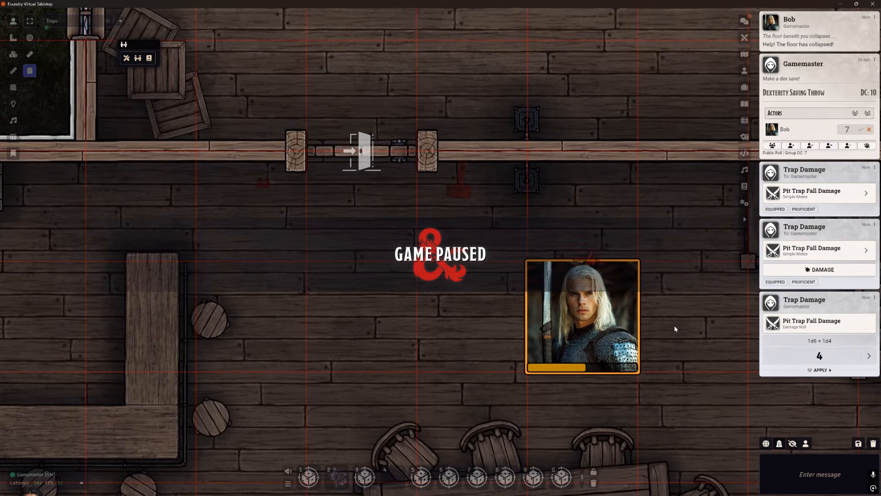
- Move the character token off the pit trap and restore its hit points to 30 on the character sheet
key("Left")
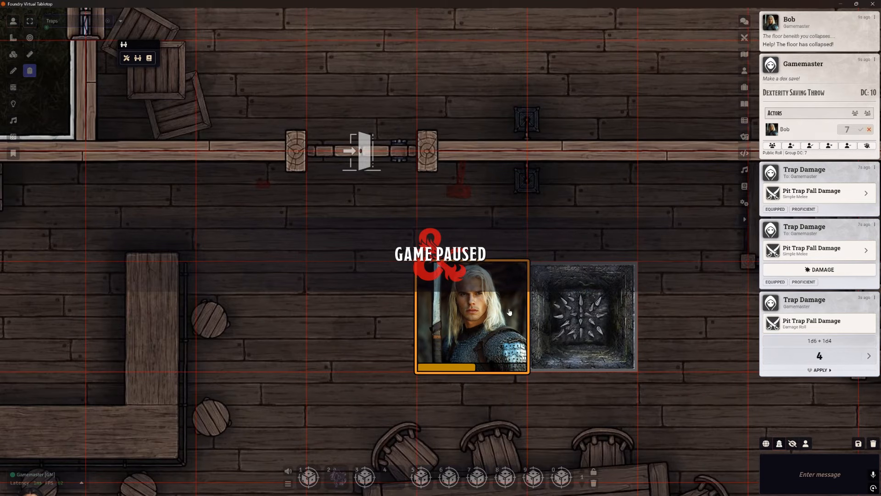
double_click(476, 332)
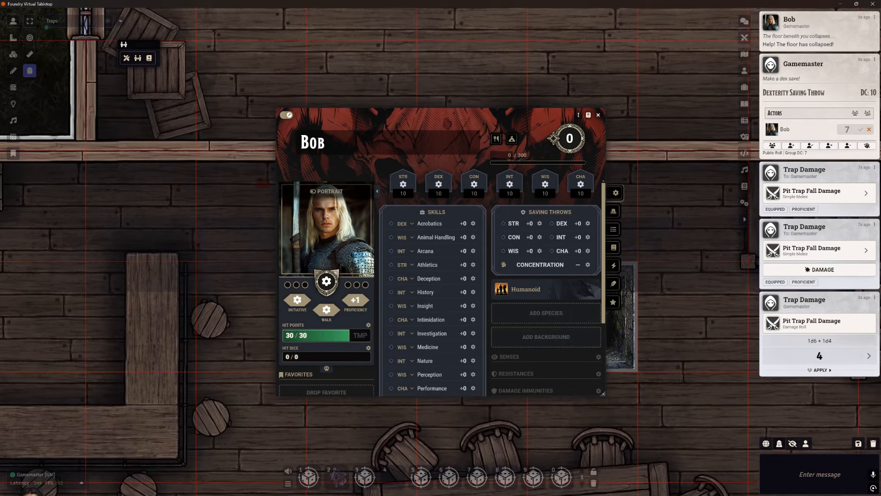
left_click(598, 115)
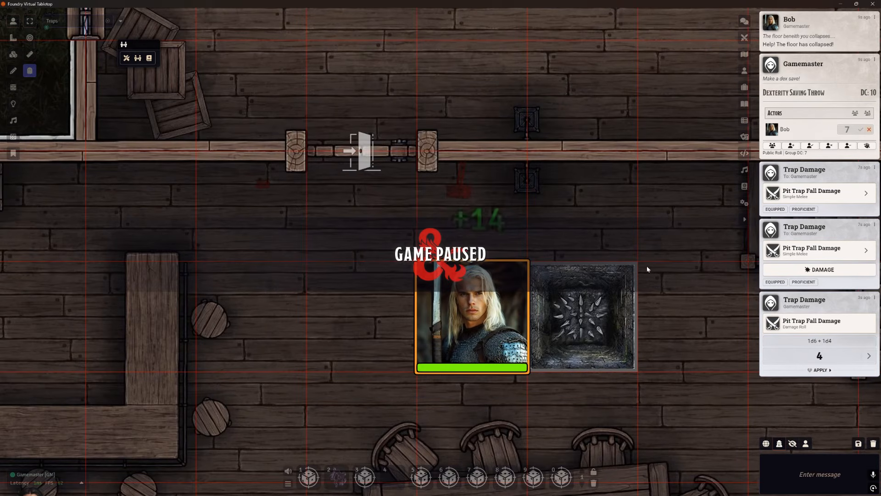
- Hide the pit trap tile from the players
left_click(15, 54)
right_click(580, 288)
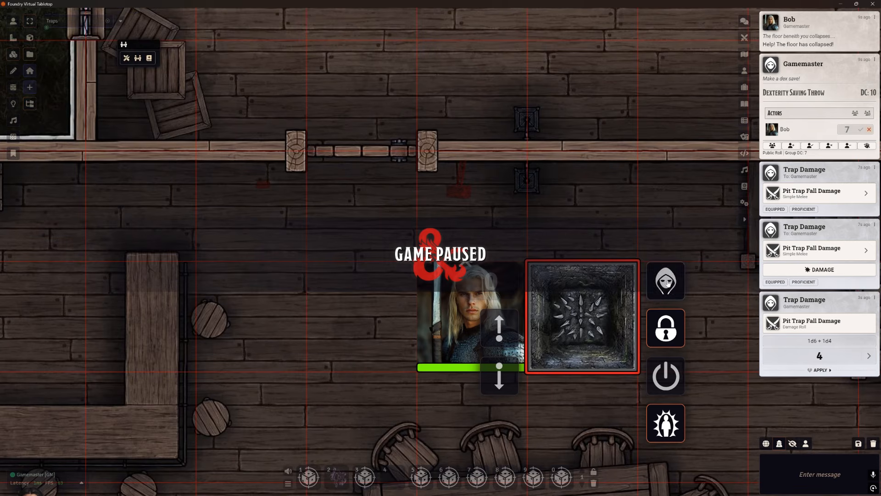
left_click(665, 280)
left_click(373, 276)
- Resume the game and clear the whole chat log
scroll(346, 237, "down", 4)
left_click_drag(368, 227, 461, 252)
key("space")
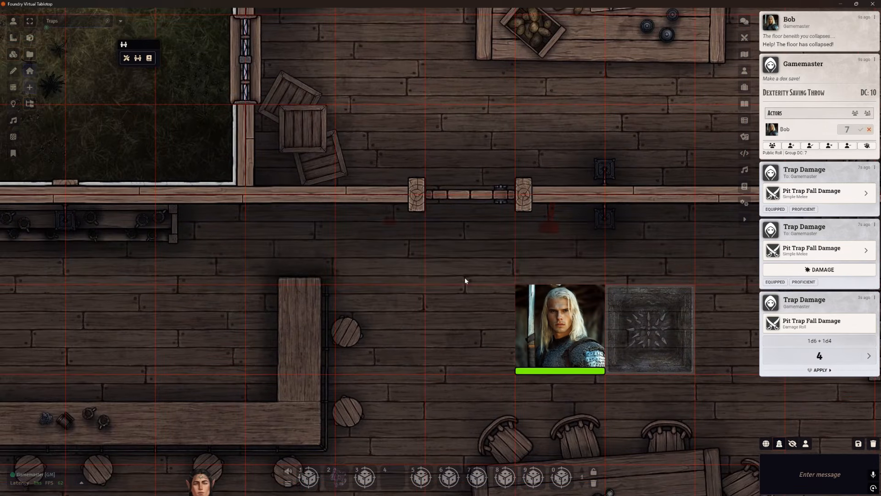
left_click(872, 444)
left_click(628, 481)
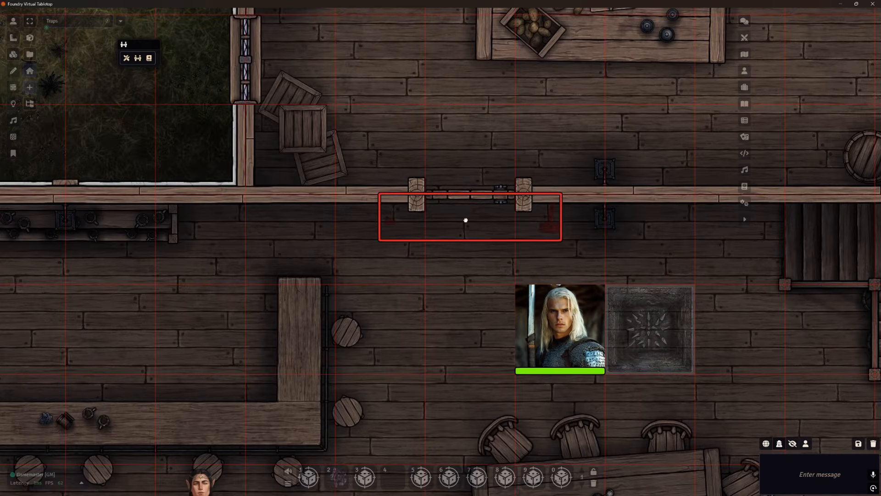
- Review the DC 10 Athletics roll request among the trigger actions of the tile in front of the doorway
scroll(471, 279, "up", 5)
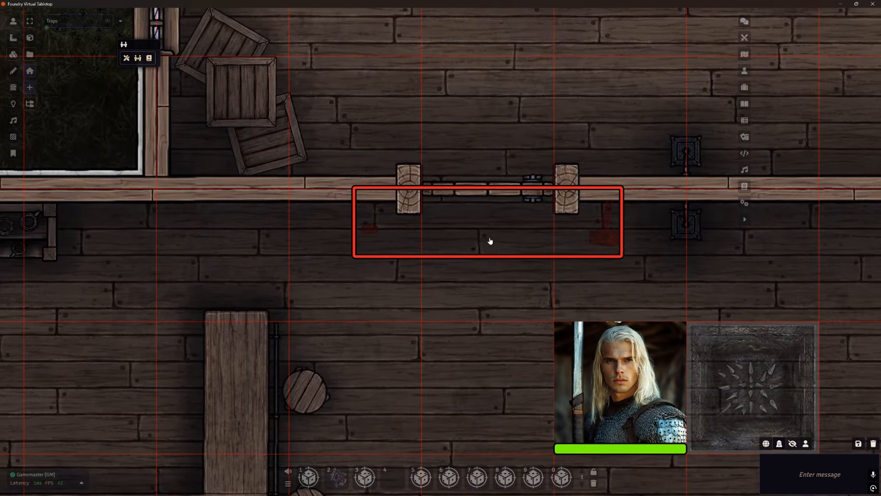
right_click(487, 235)
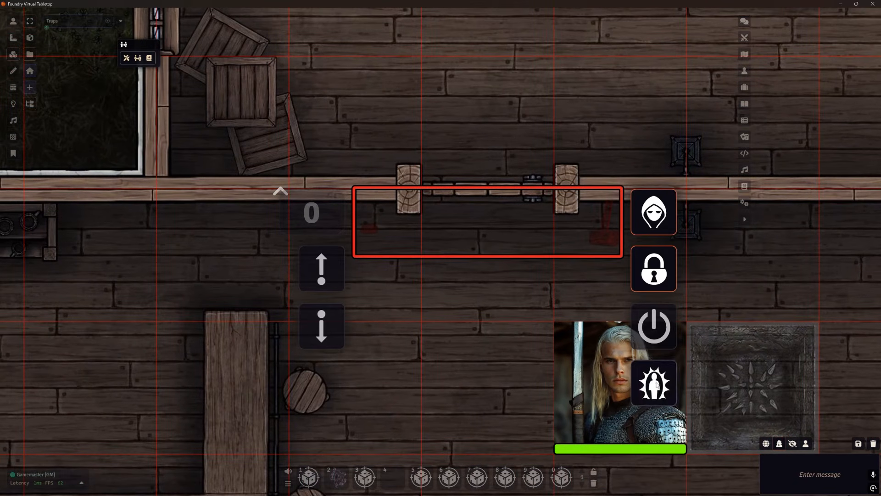
left_click(494, 324)
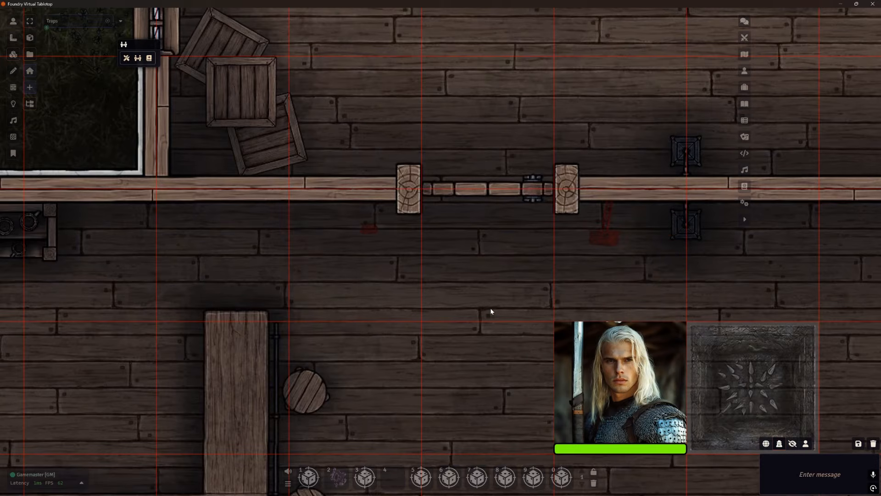
scroll(491, 310, "down", 4)
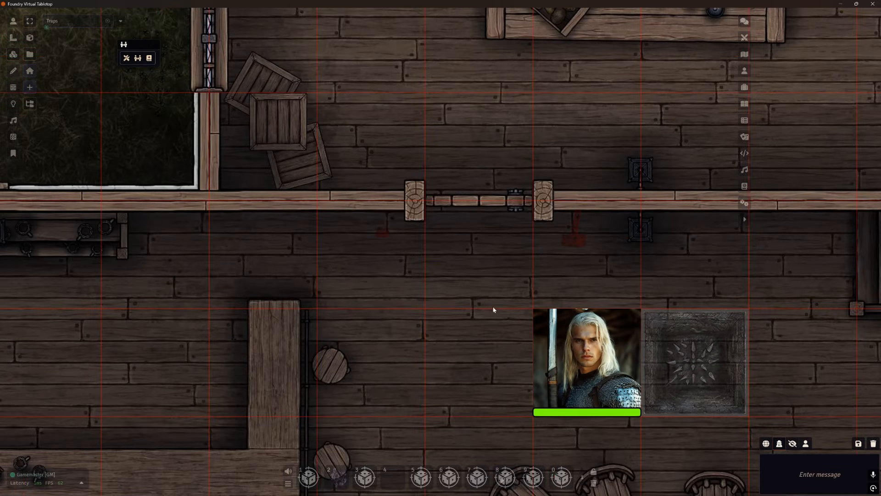
double_click(484, 230)
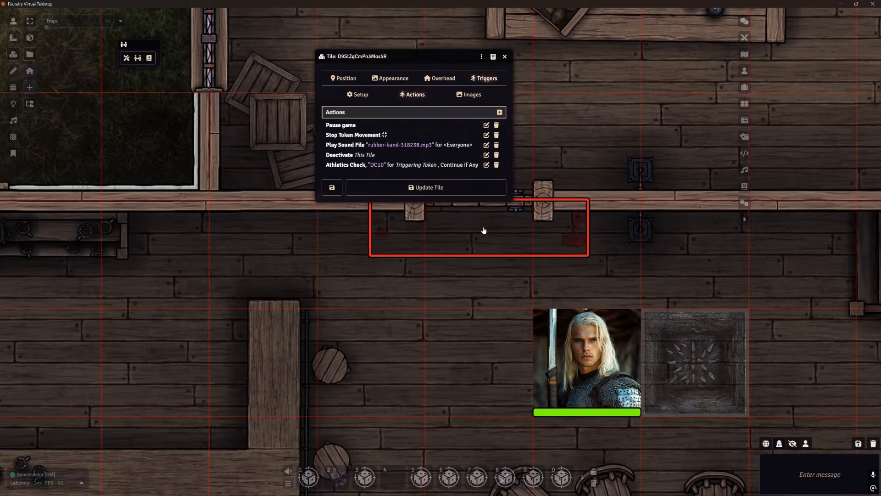
left_click(486, 164)
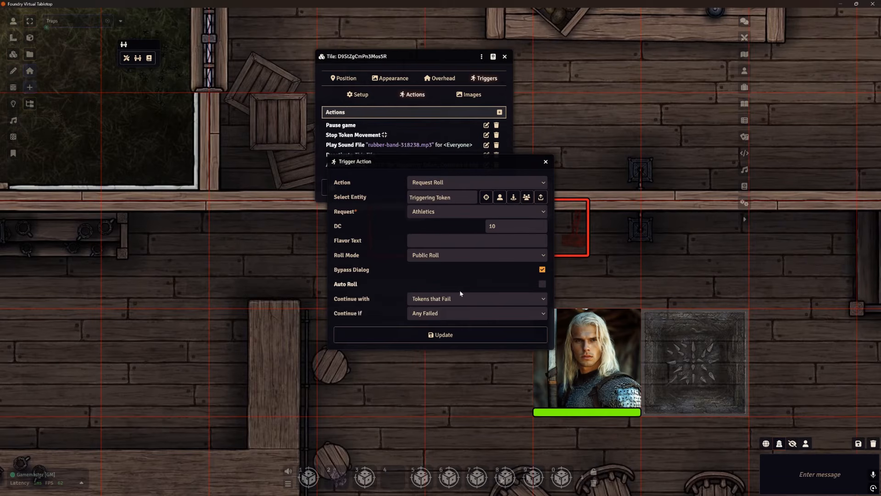
left_click(455, 339)
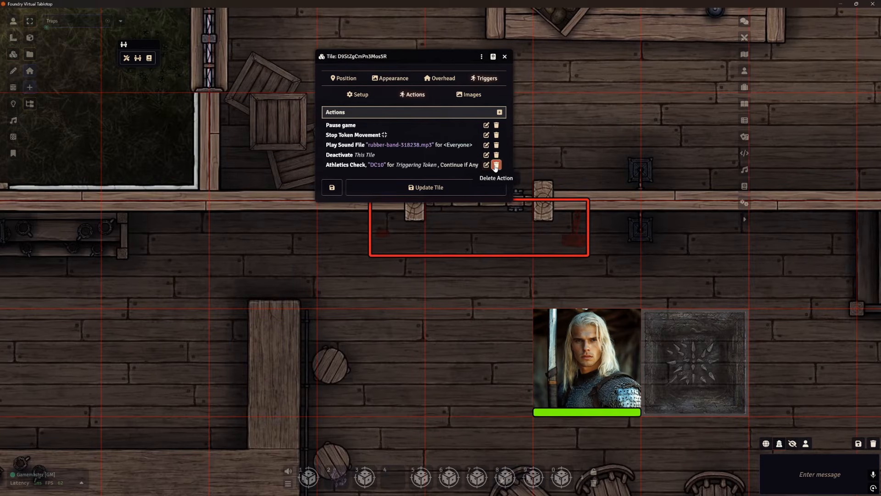
- Replace the doorway tile's Athletics Check action with an Attack action aimed at the triggering token
left_click(496, 165)
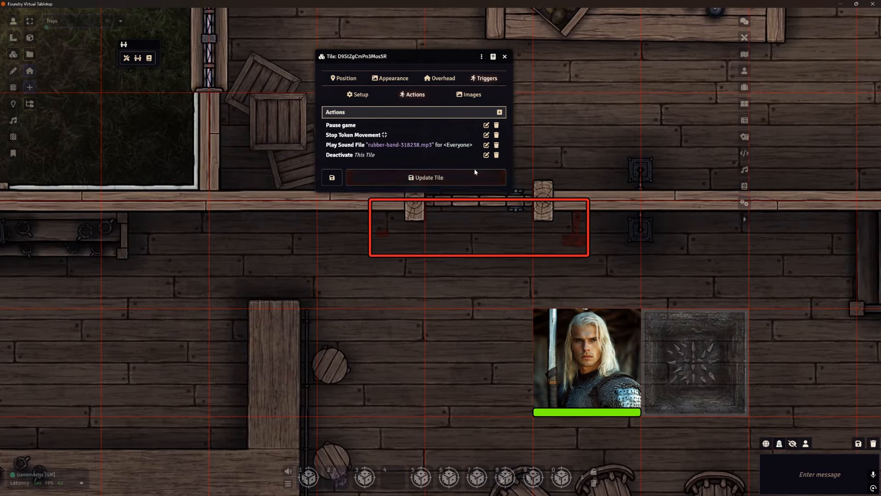
left_click(499, 113)
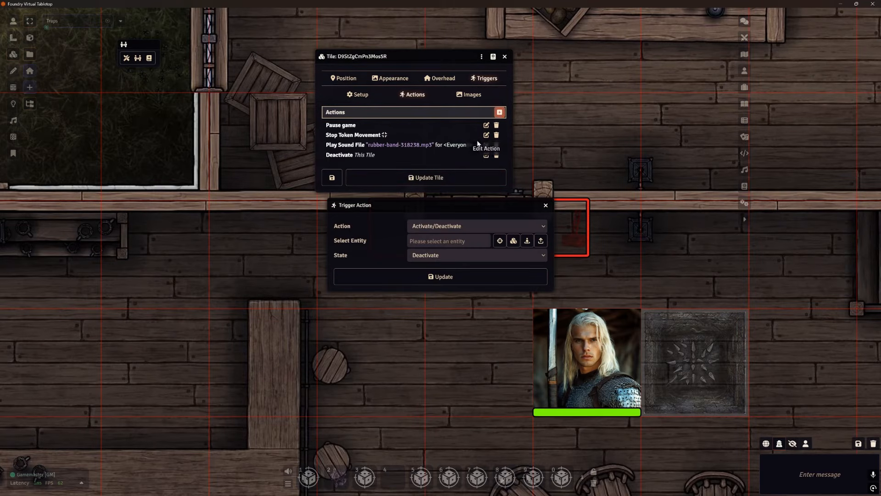
left_click(418, 228)
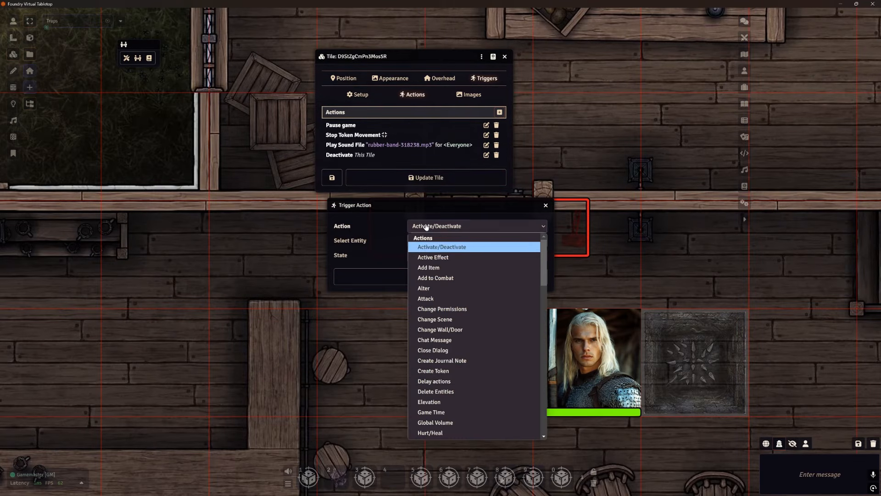
left_click(427, 298)
left_click(500, 190)
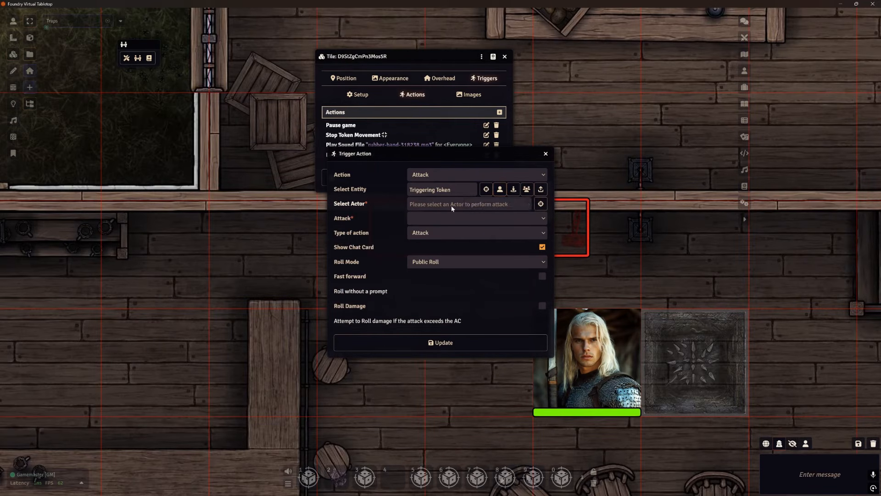
- Choose Trap Damage as the attacking actor and Pit Trap Fall Damage as its attack
left_click(541, 204)
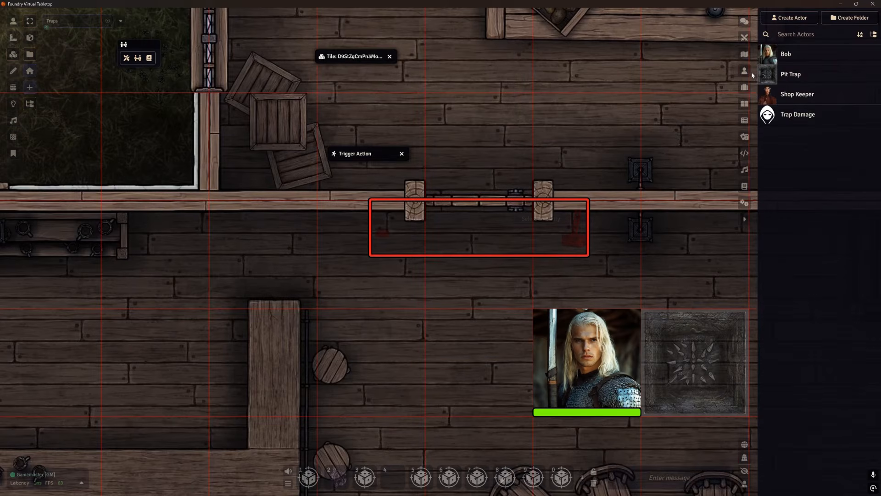
left_click(787, 114)
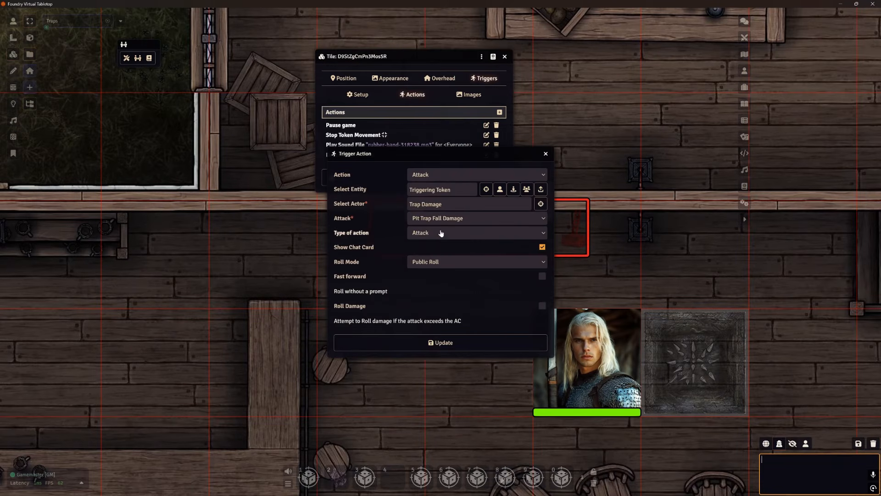
left_click(436, 219)
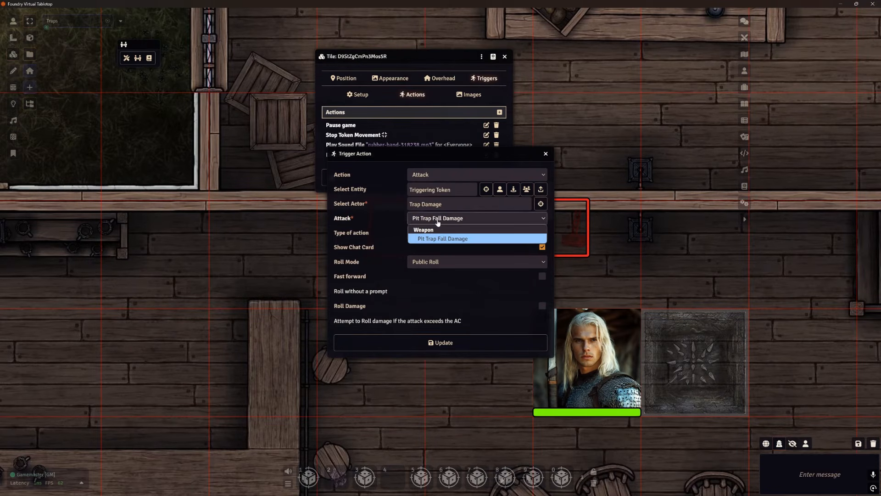
left_click(437, 222)
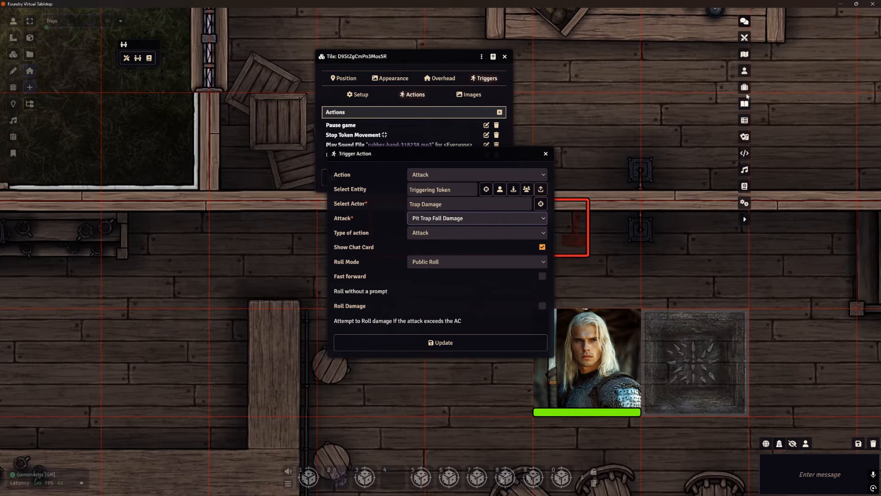
- Add a new weapon item named Crossbow Trap to the Trap Damage actor and open its weapon details
left_click(745, 87)
left_click(780, 115)
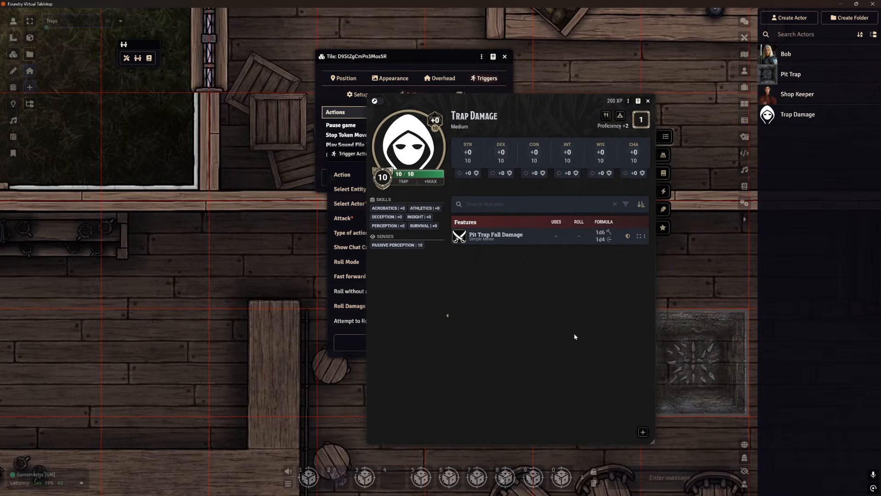
left_click(641, 431)
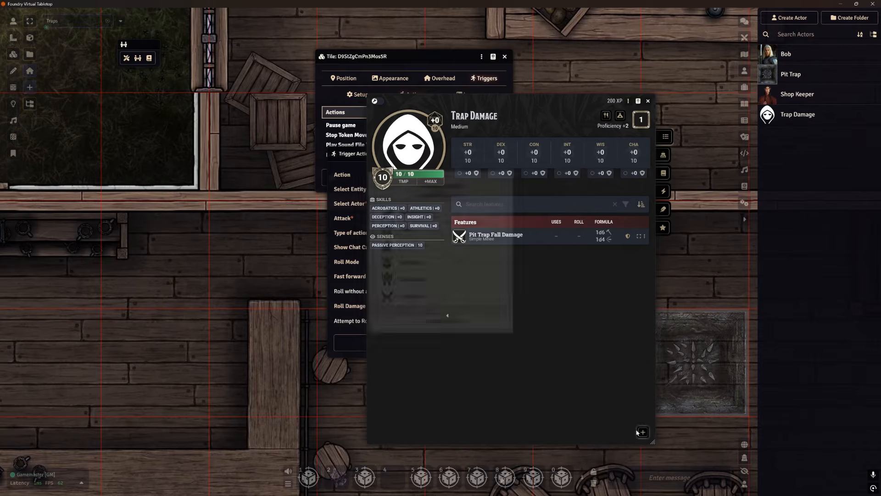
left_click(417, 296)
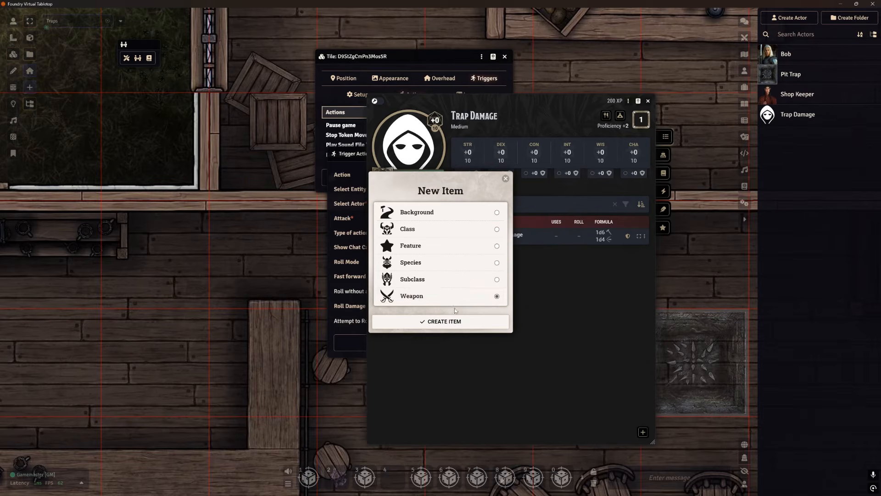
left_click(454, 322)
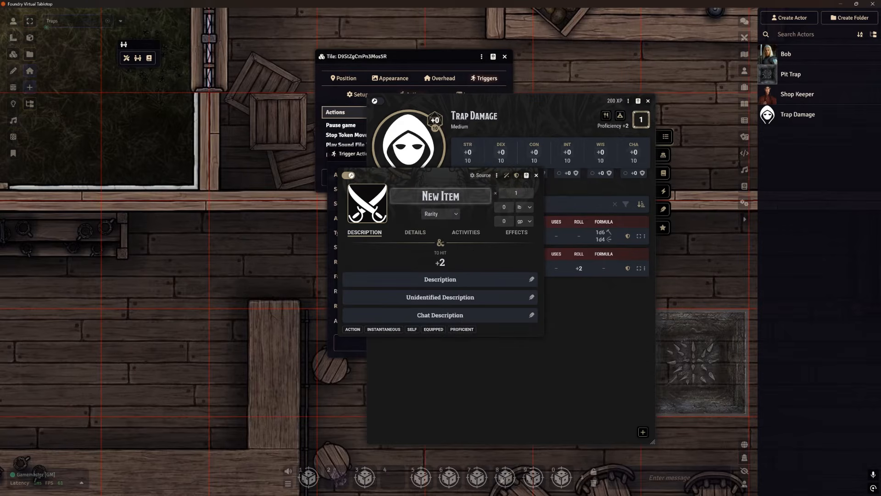
left_click(425, 196)
type("Crossbow Trap")
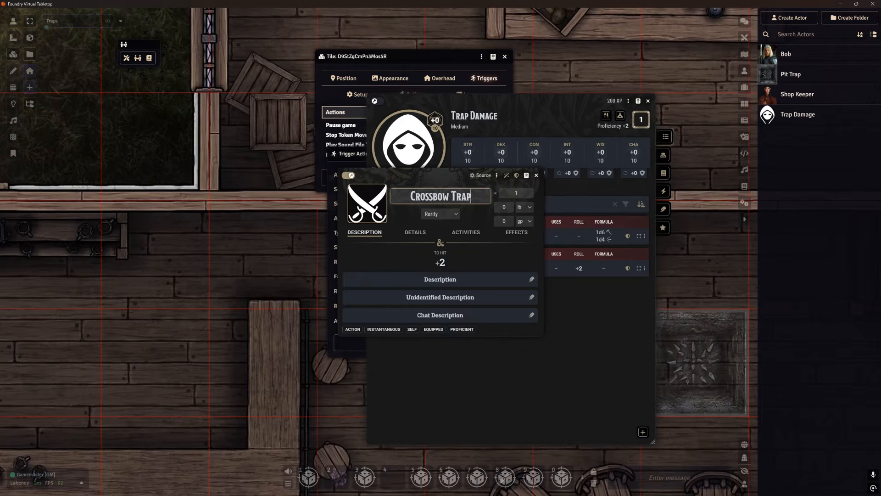
left_click(489, 245)
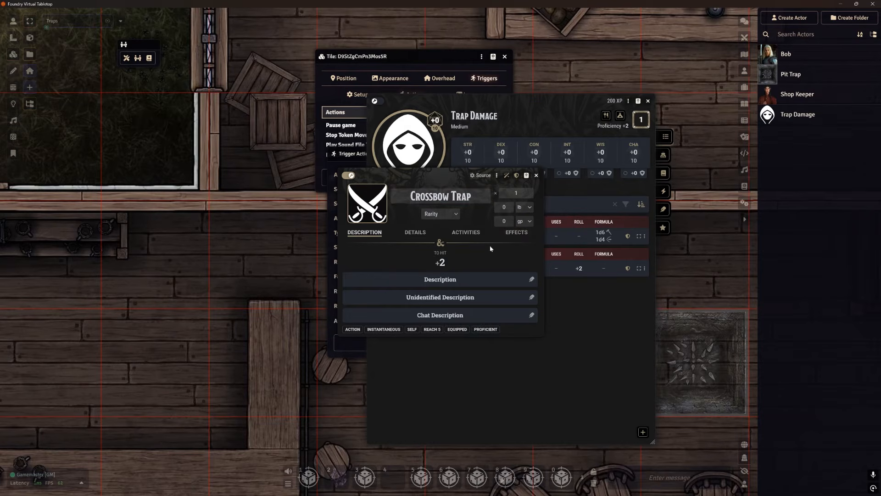
left_click(413, 232)
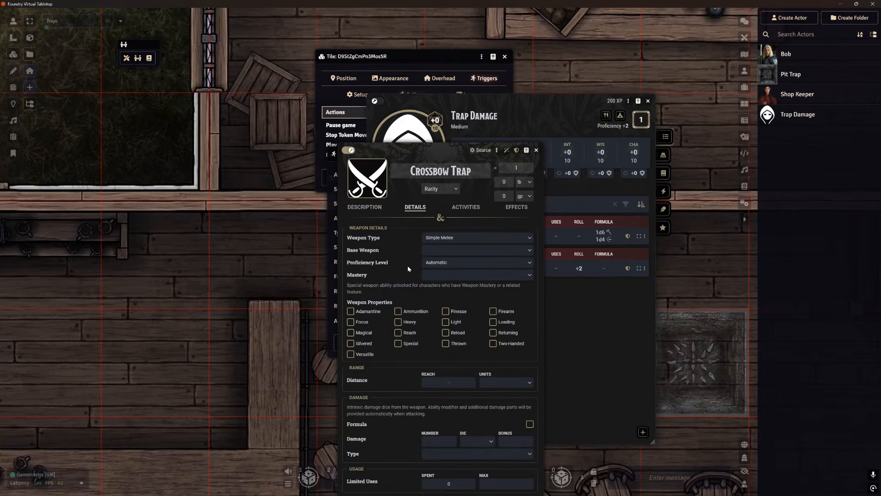
left_click(448, 237)
left_click(452, 240)
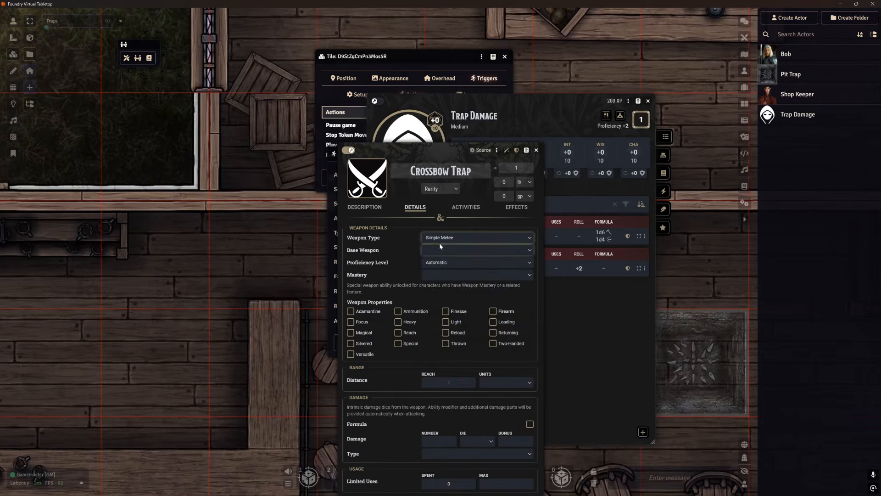
left_click(462, 252)
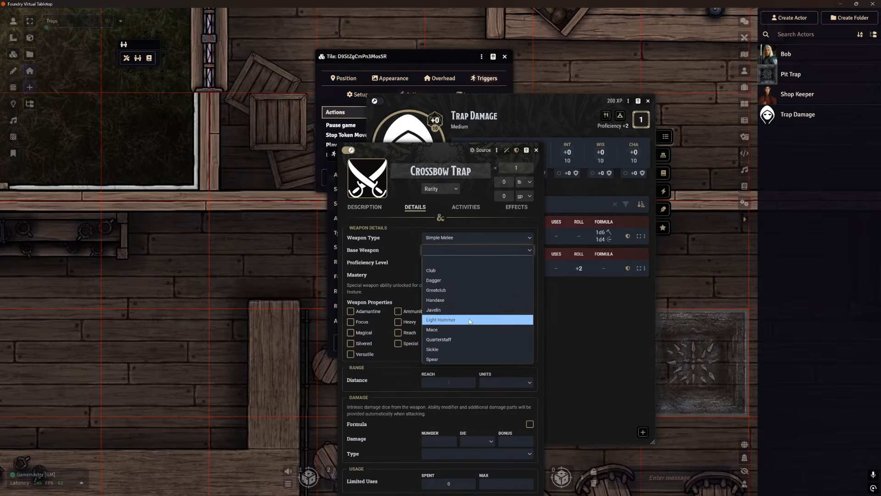
left_click(444, 239)
left_click(447, 240)
left_click(447, 240)
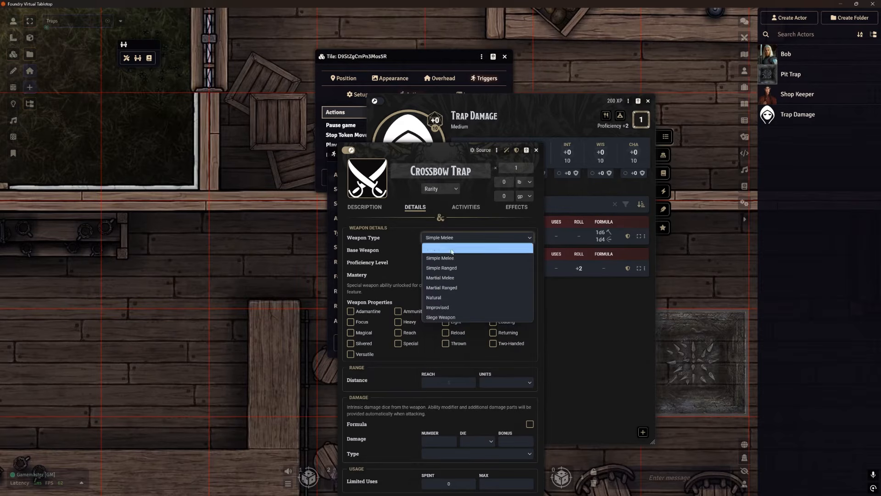
left_click(451, 278)
left_click(459, 250)
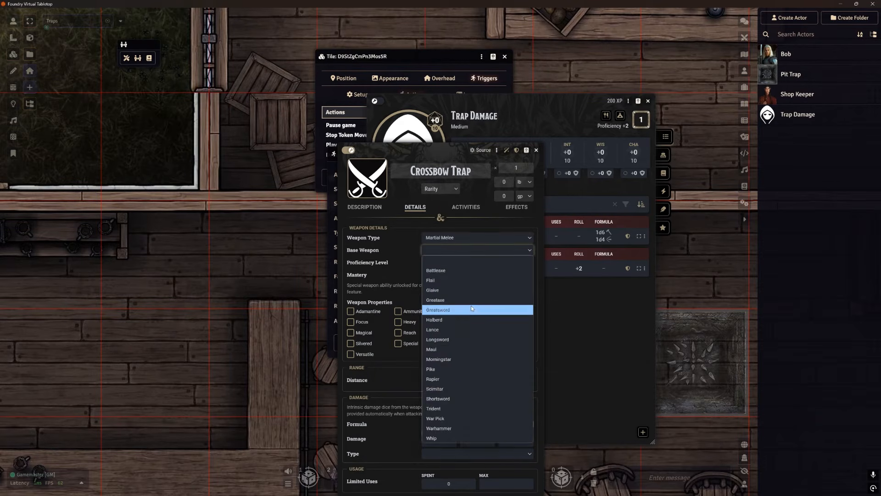
left_click(412, 265)
- Set the Crossbow Trap's weapon type to Simple Ranged and its base weapon to Light Crossbow
left_click(440, 240)
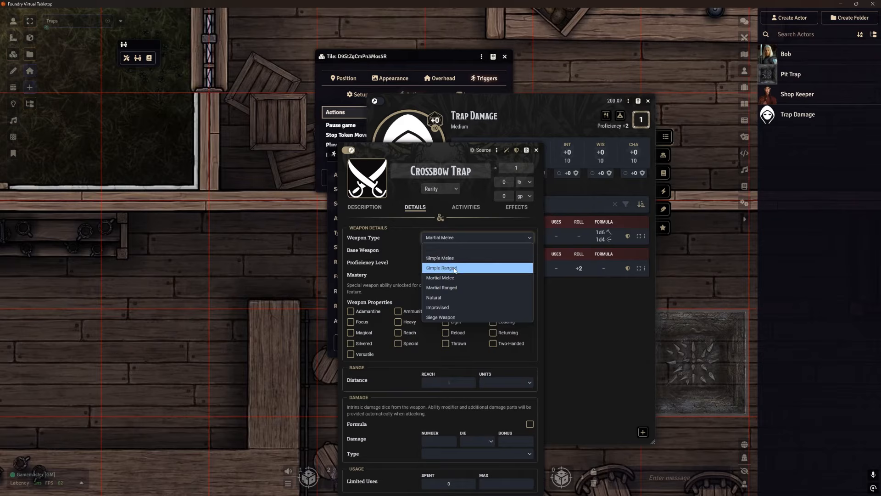
left_click(455, 271)
left_click(460, 240)
left_click(461, 267)
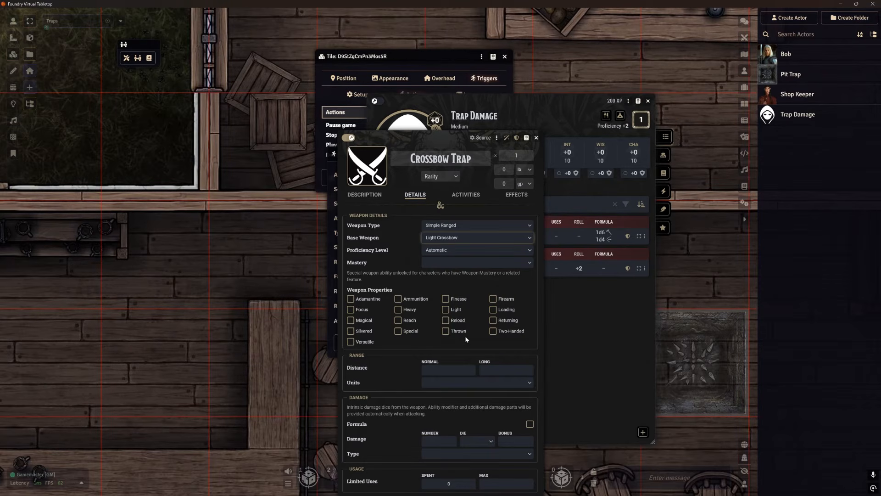
- Give the Crossbow Trap weapon base damage of 1d6 with the Piercing damage type
left_click(443, 370)
left_click(436, 409)
left_click(439, 442)
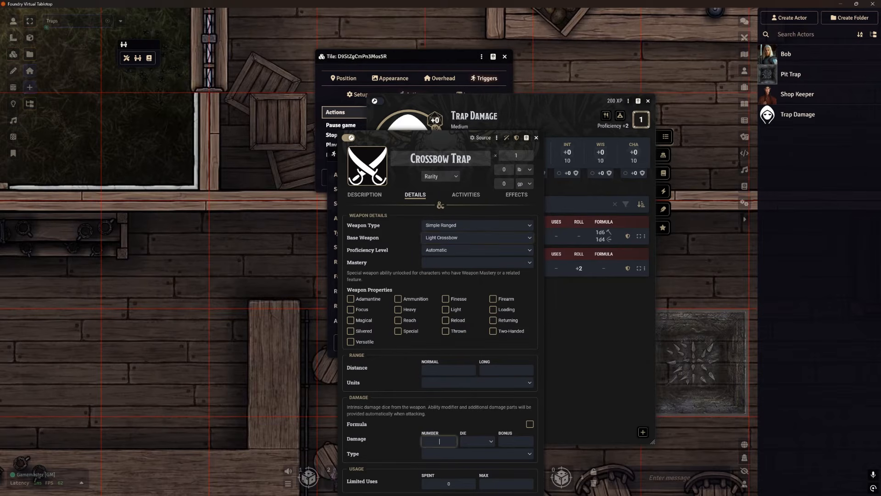
type("1")
left_click(471, 443)
left_click(472, 443)
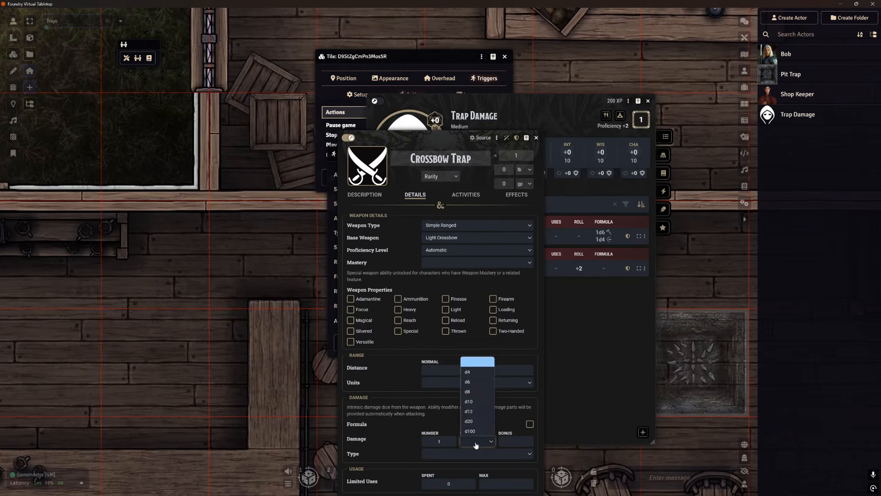
left_click(476, 385)
left_click(477, 454)
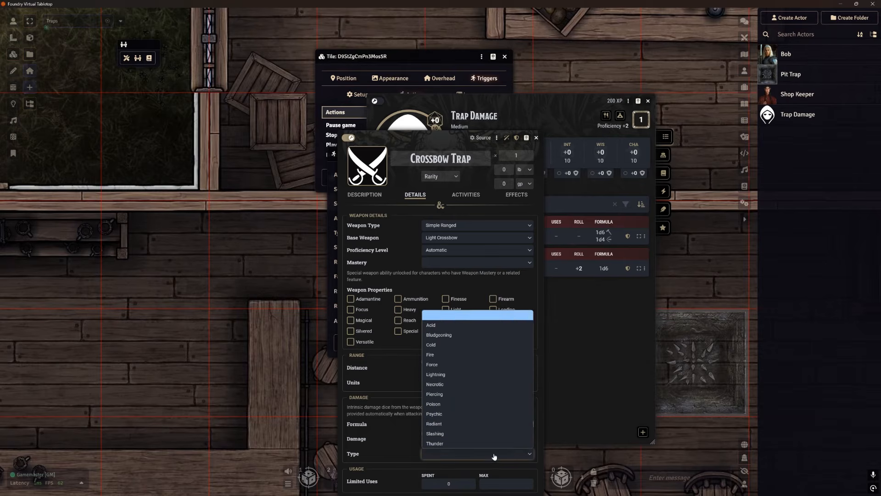
left_click(446, 395)
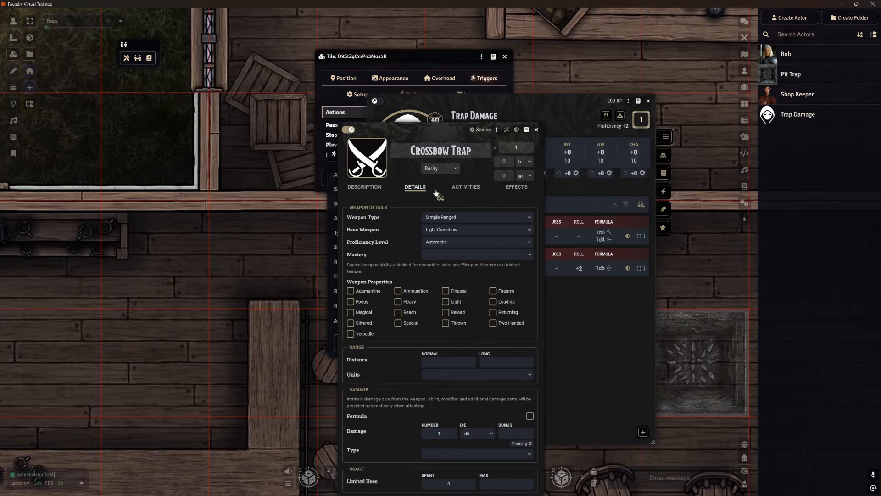
- Review the Crossbow Trap's Attack activity settings and set its attack ability to None
left_click(465, 188)
left_click(441, 218)
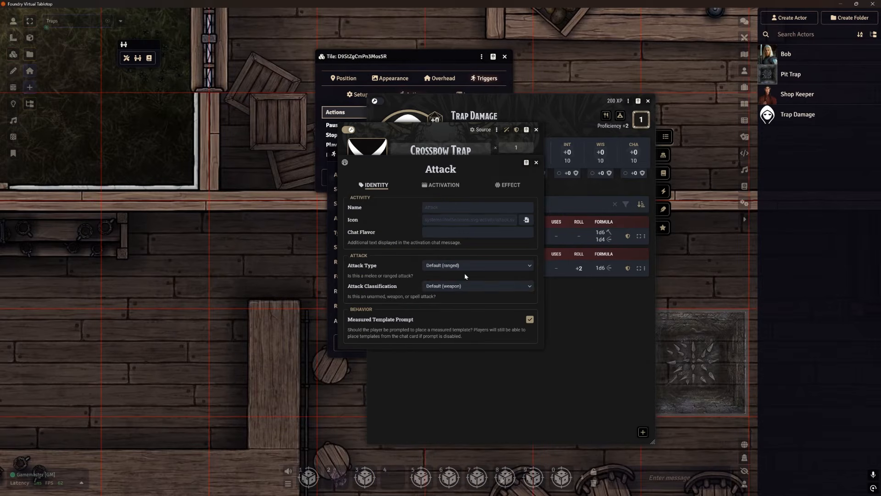
left_click(440, 185)
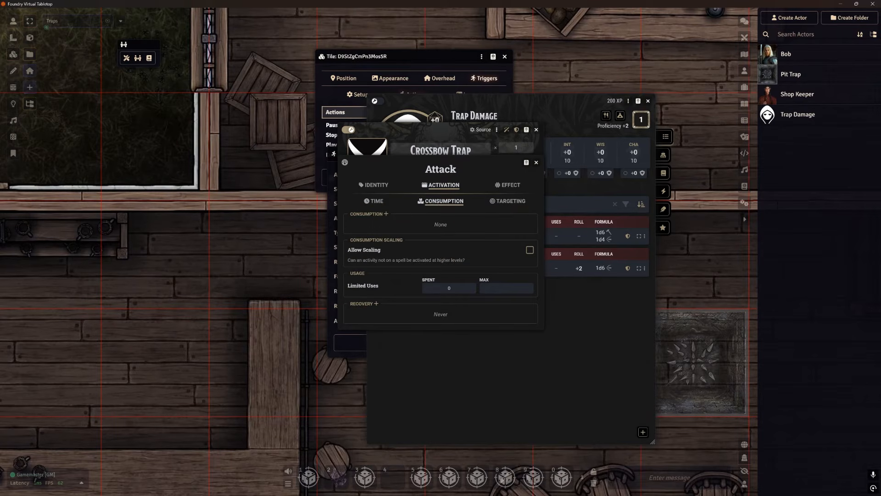
left_click(505, 203)
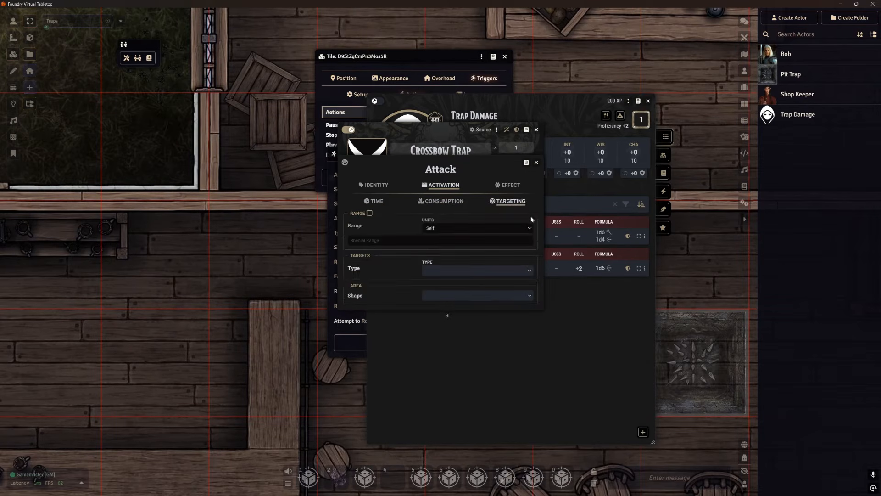
left_click(507, 185)
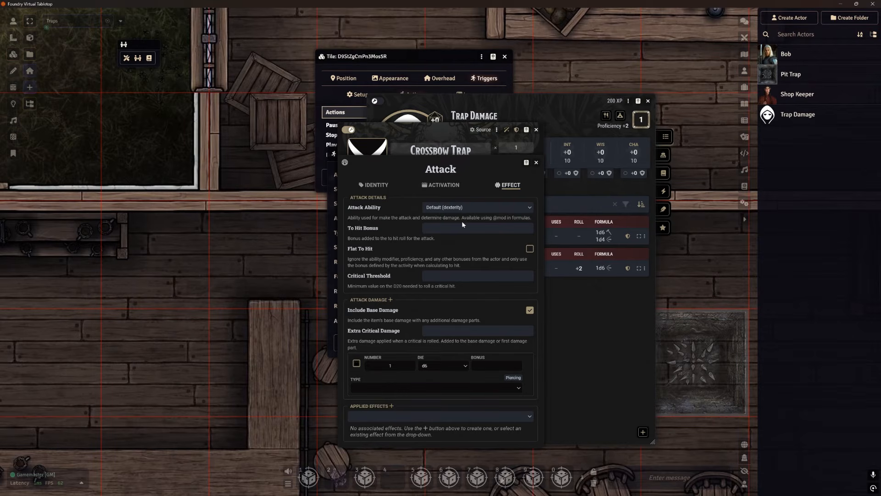
left_click(474, 208)
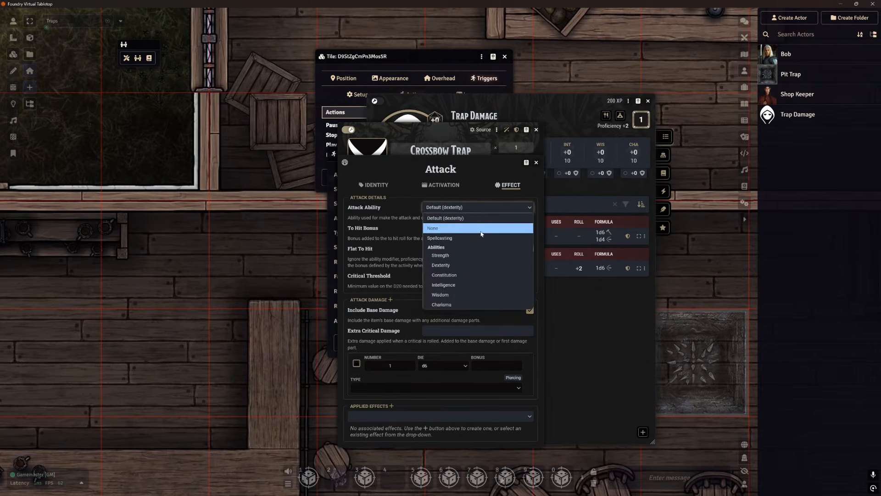
left_click(478, 235)
left_click(478, 230)
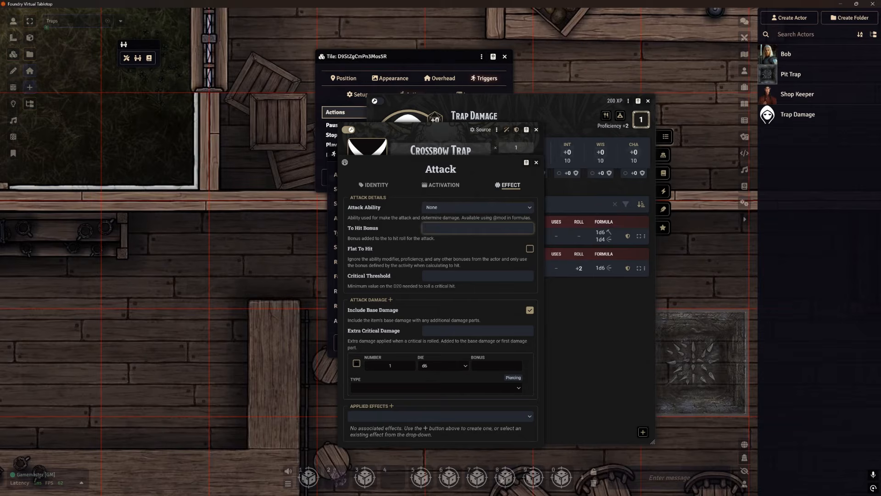
- Enable Flat To Hit with a +4 to-hit bonus for the Crossbow Trap attack, and close the item and actor sheets
left_click(530, 248)
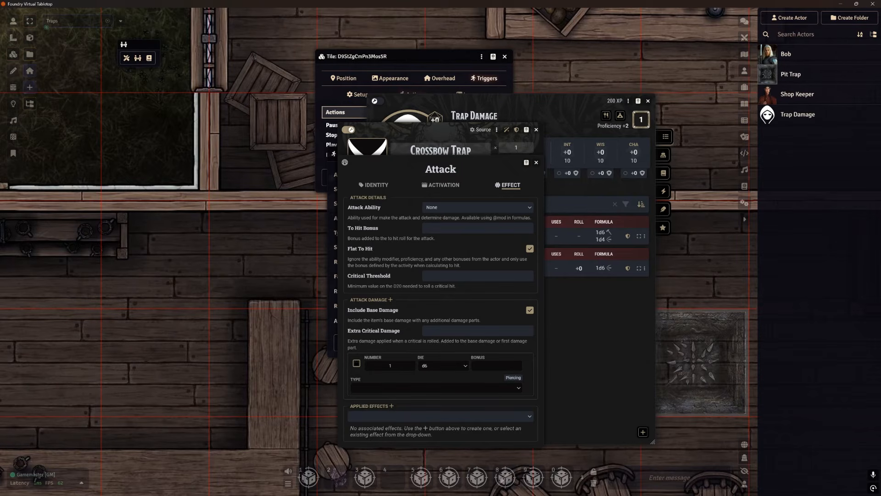
left_click(454, 228)
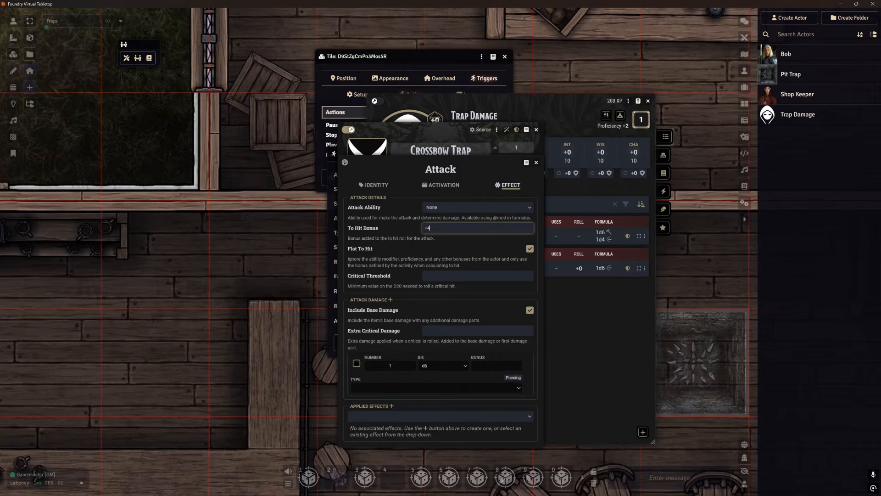
left_click(458, 254)
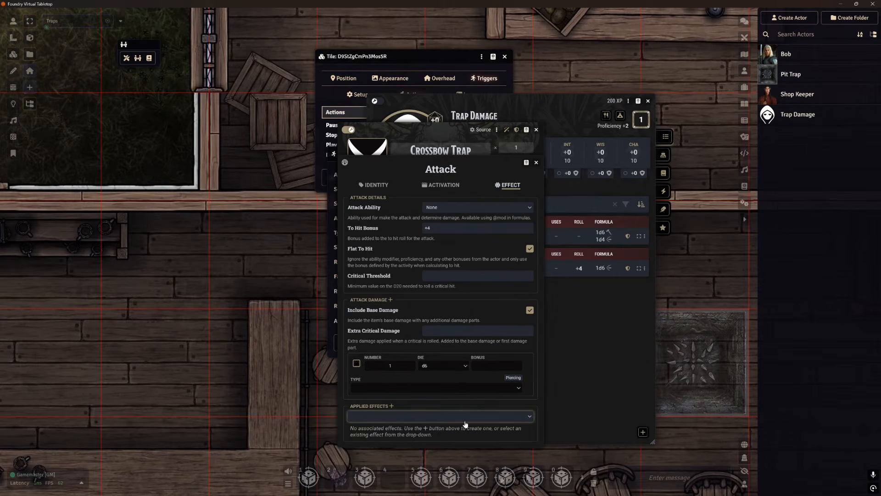
left_click(536, 162)
left_click(348, 130)
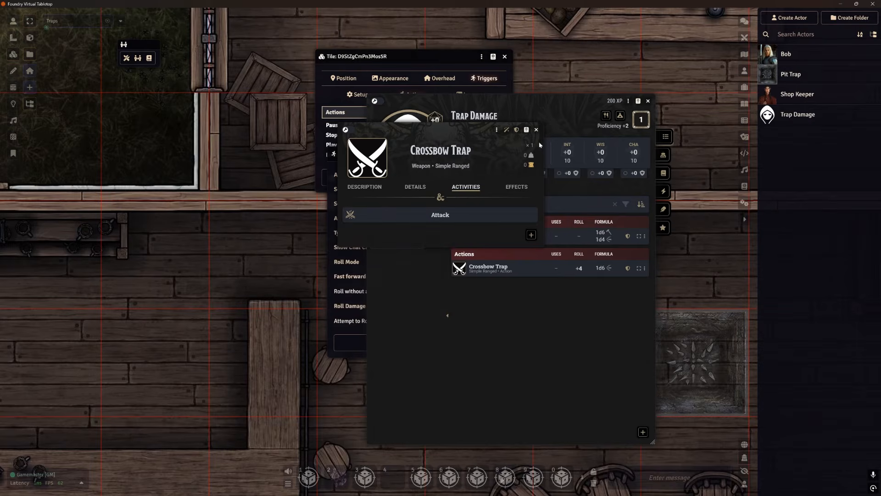
left_click(536, 130)
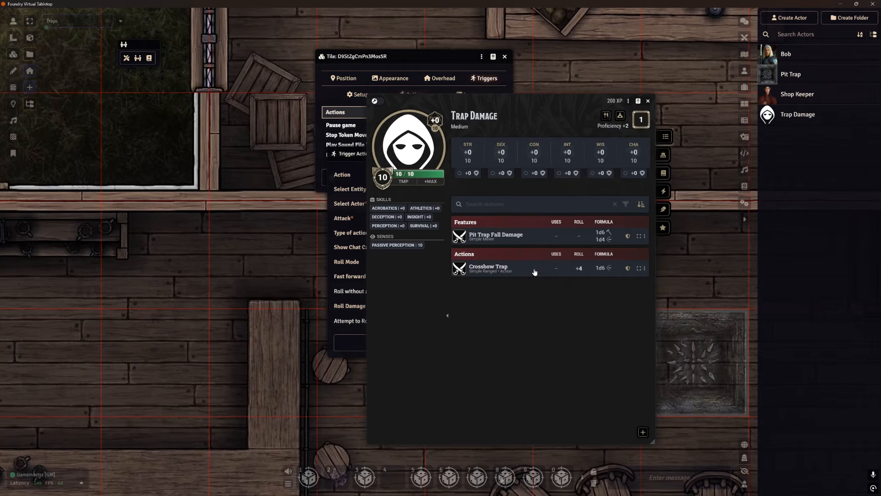
left_click(648, 100)
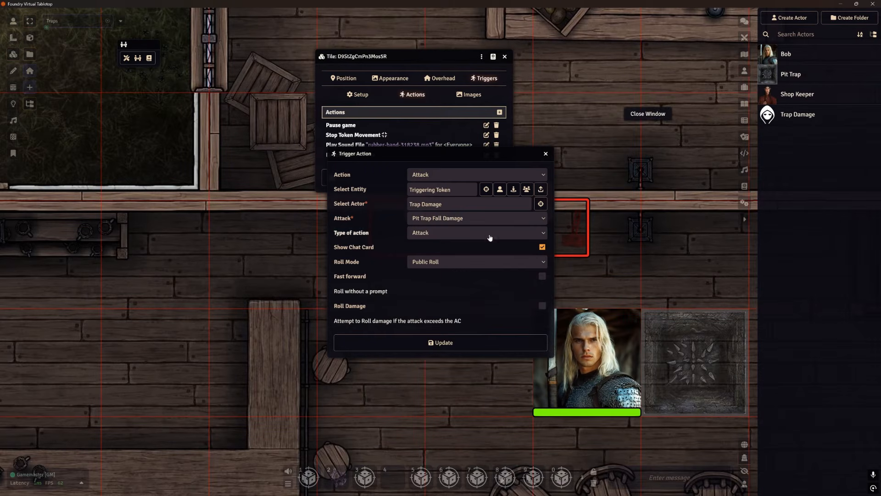
- Save and reopen the doorway tile's Attack action to refresh its attack choices, and select Crossbow Trap
left_click(452, 219)
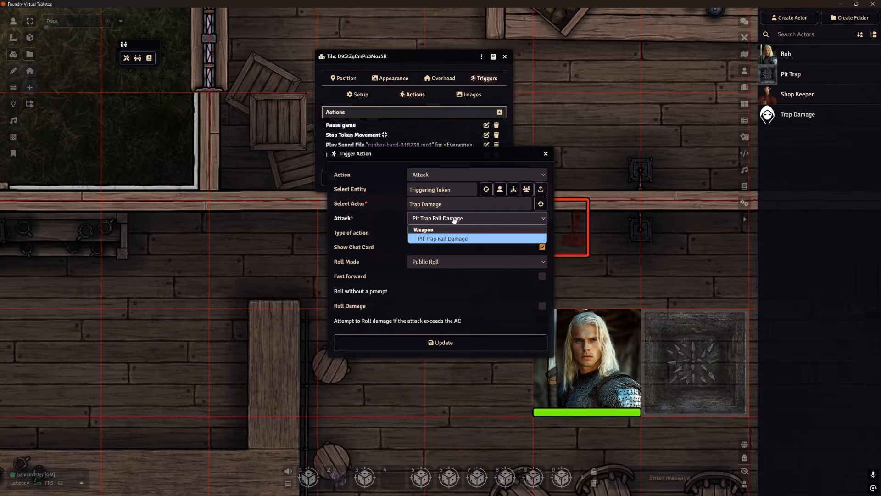
left_click(452, 220)
left_click(440, 343)
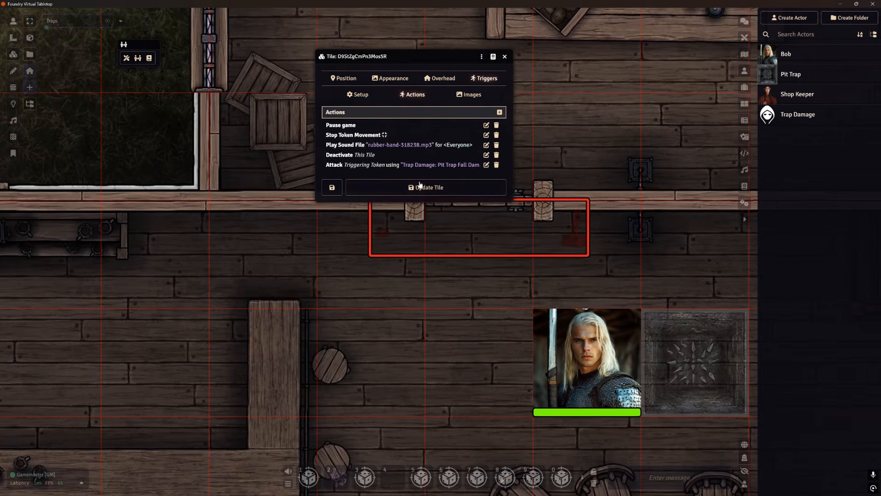
left_click(486, 164)
left_click(440, 219)
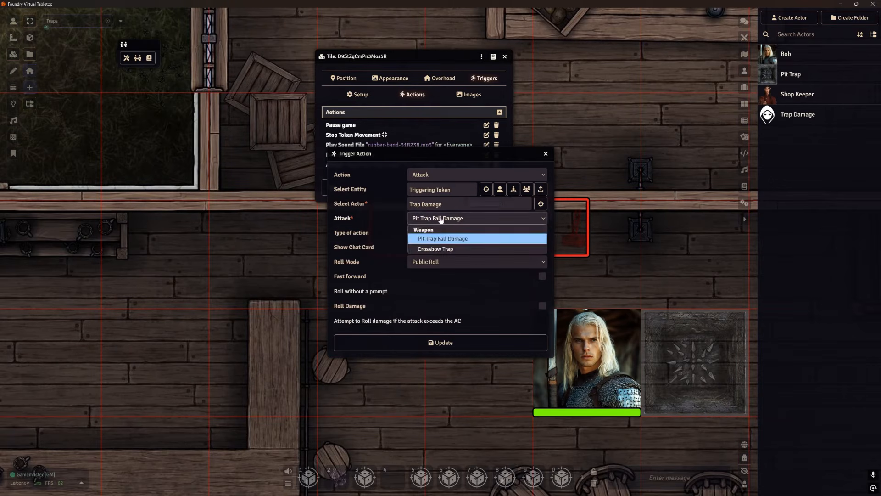
left_click(447, 250)
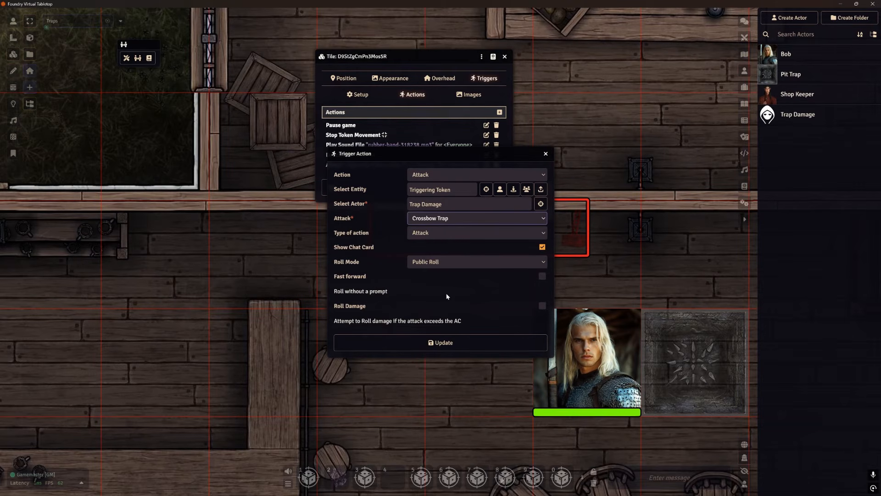
- Enable Fast forward and Roll Damage for the Crossbow Trap attack, and save both the action and the doorway tile
left_click(542, 276)
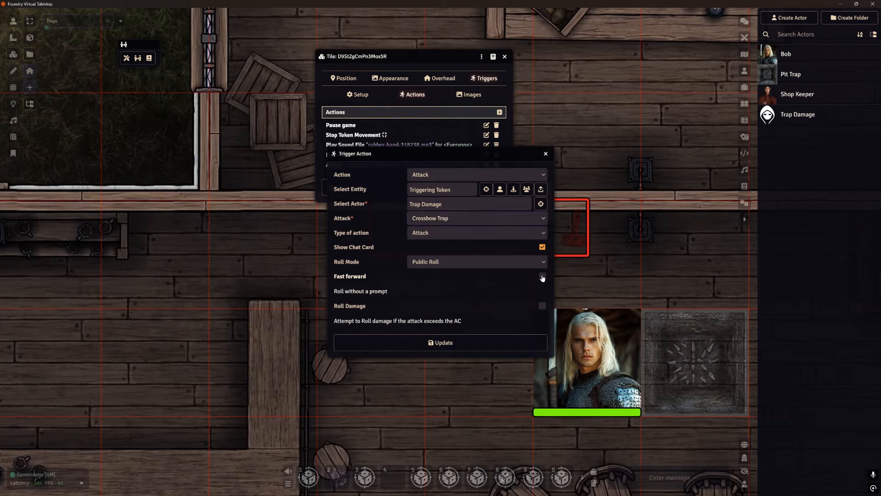
left_click(542, 305)
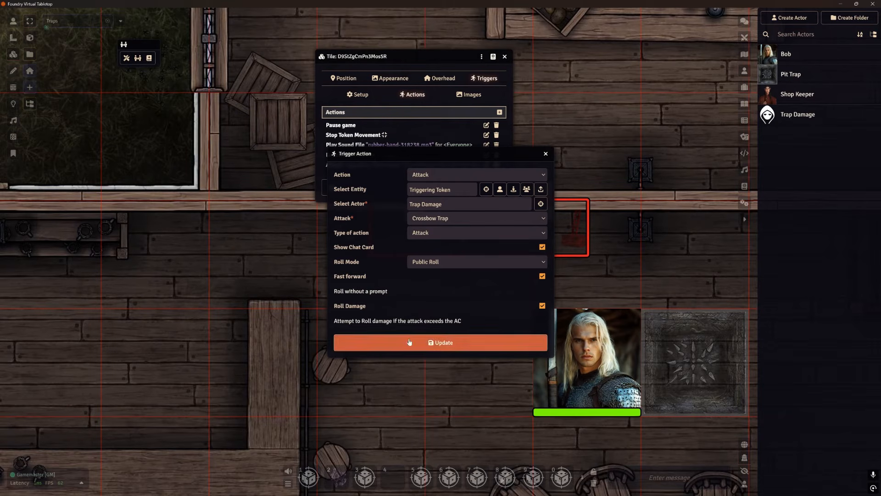
left_click(471, 342)
left_click(431, 190)
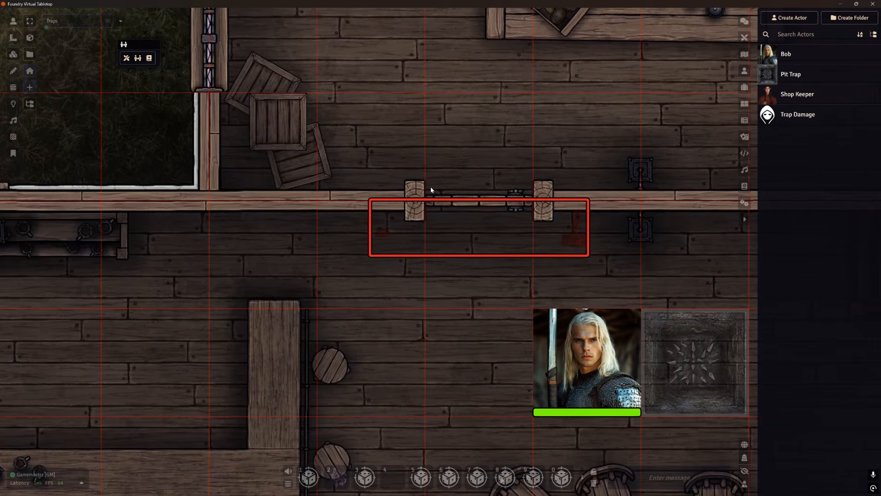
- Place the character token in front of the doorway, step it onto the trap tile to test the attack, and step it back
left_click(6, 23)
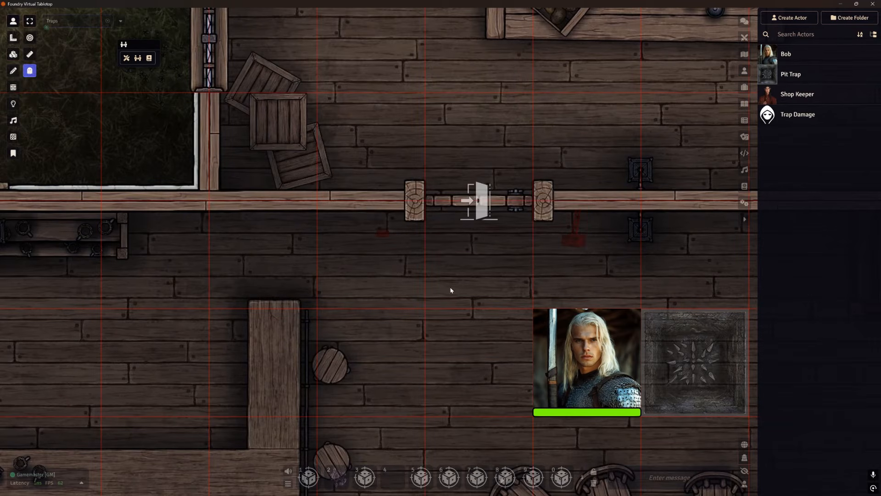
left_click_drag(576, 317, 468, 317)
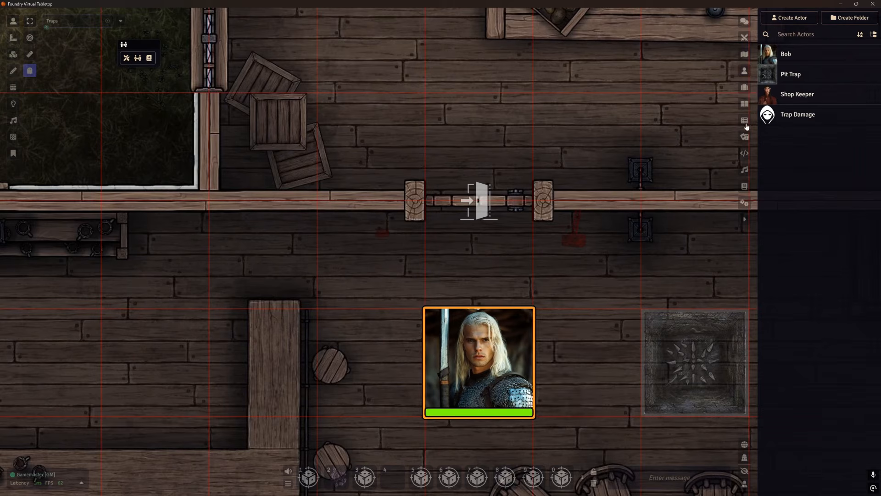
left_click(744, 219)
scroll(687, 266, "up", 1)
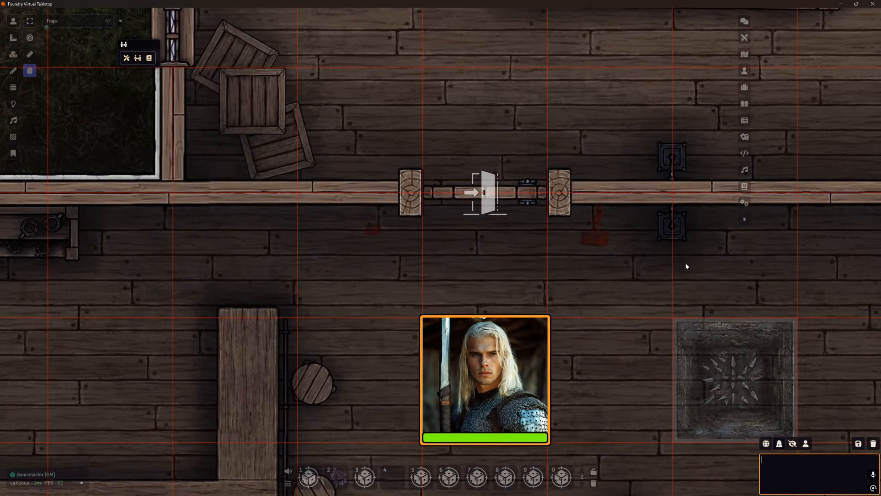
key("Up")
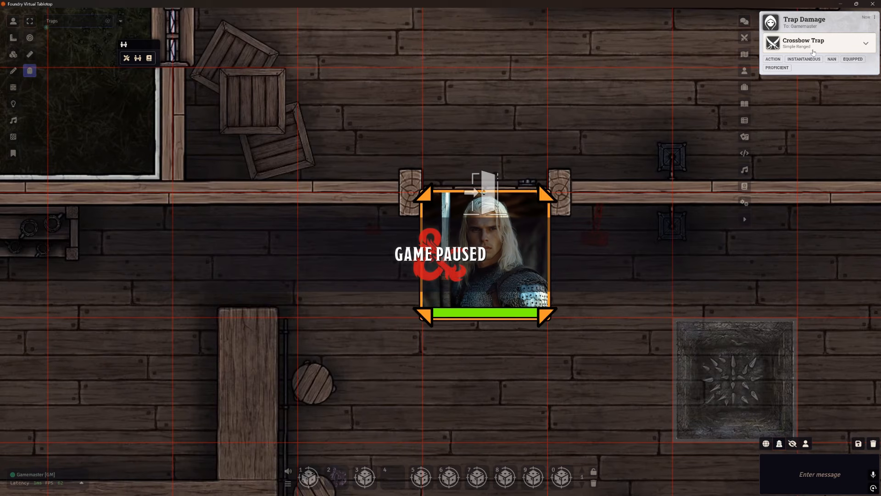
scroll(499, 301, "down", 1)
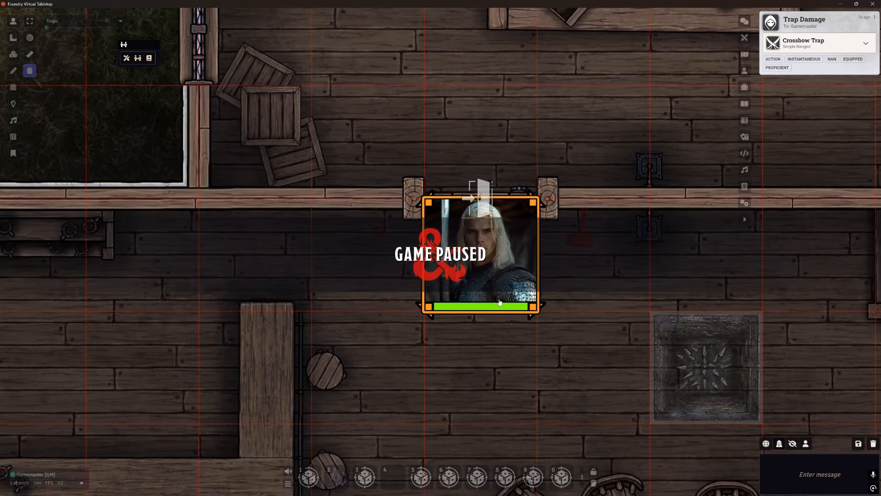
key("Down")
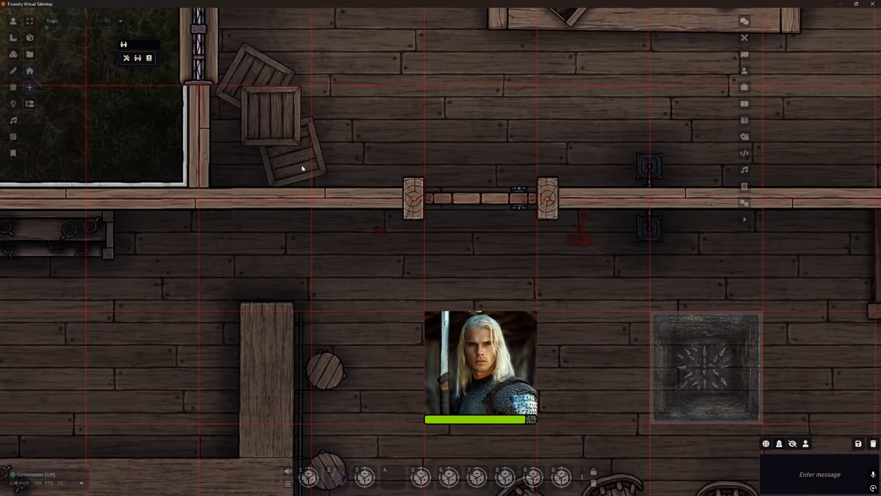
- Set the doorway tile's Attack action to the Use type with Fast forward enabled, and save the action and tile
double_click(472, 236)
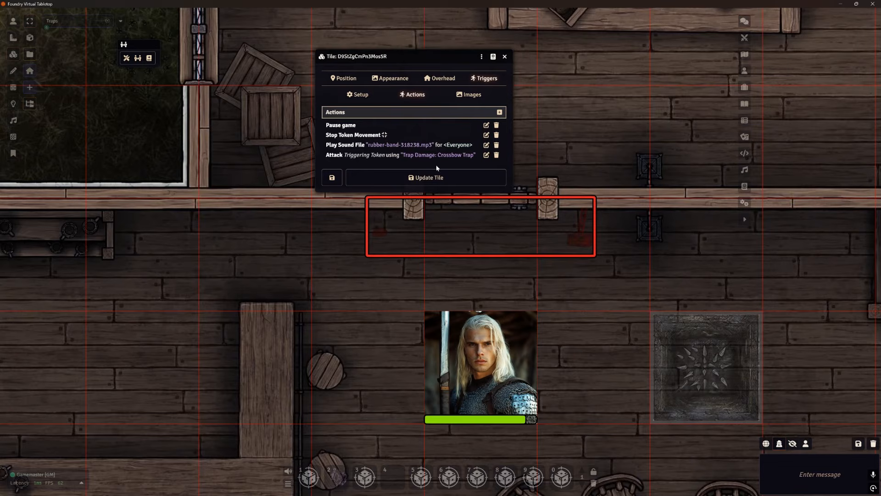
left_click(486, 155)
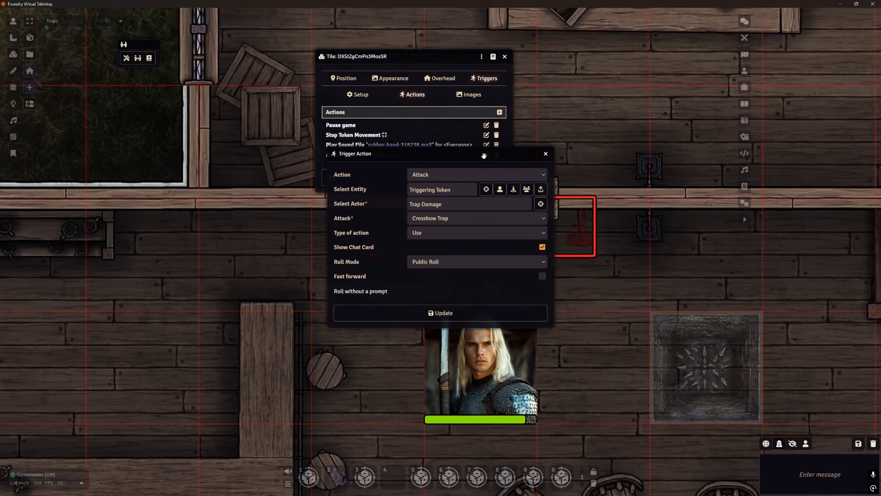
left_click(427, 232)
left_click(430, 265)
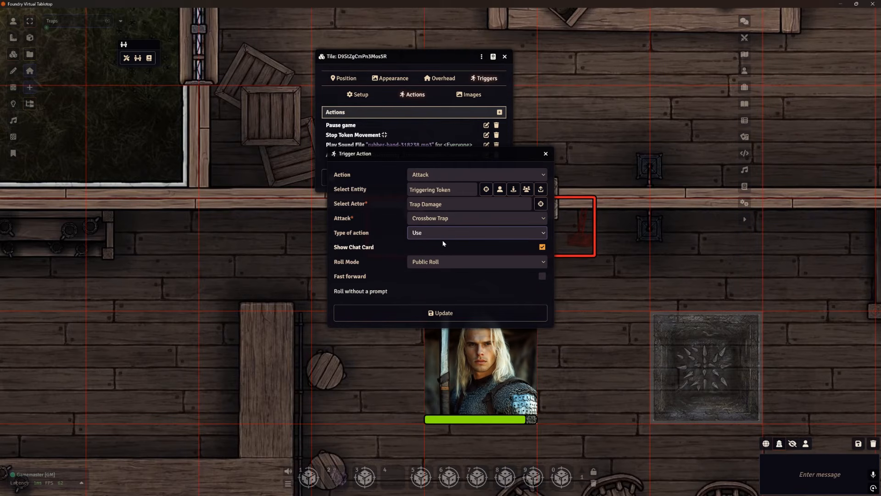
left_click(542, 275)
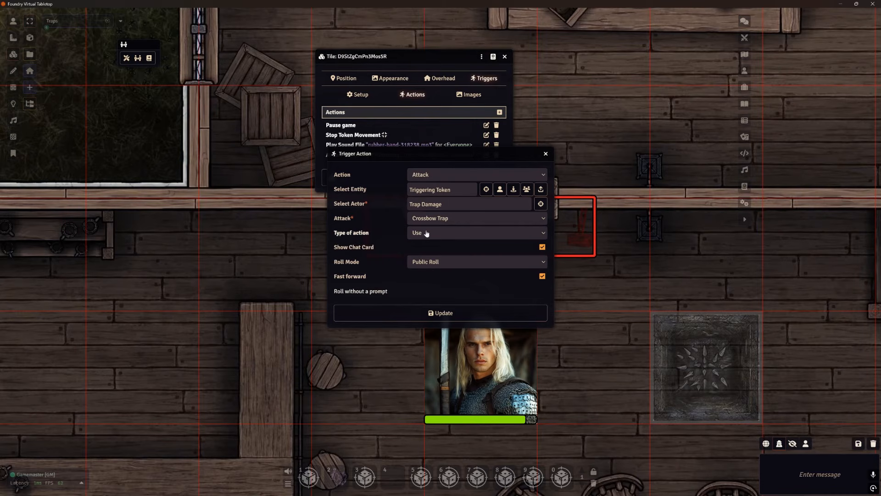
left_click(422, 313)
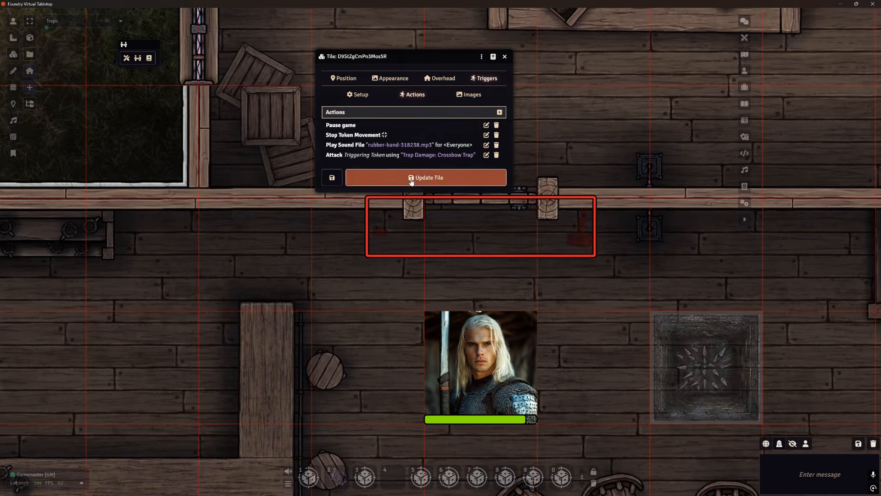
left_click(427, 179)
- Step the character token onto the doorway trap, and make the Crossbow Trap's normal attack and damage rolls
left_click(13, 20)
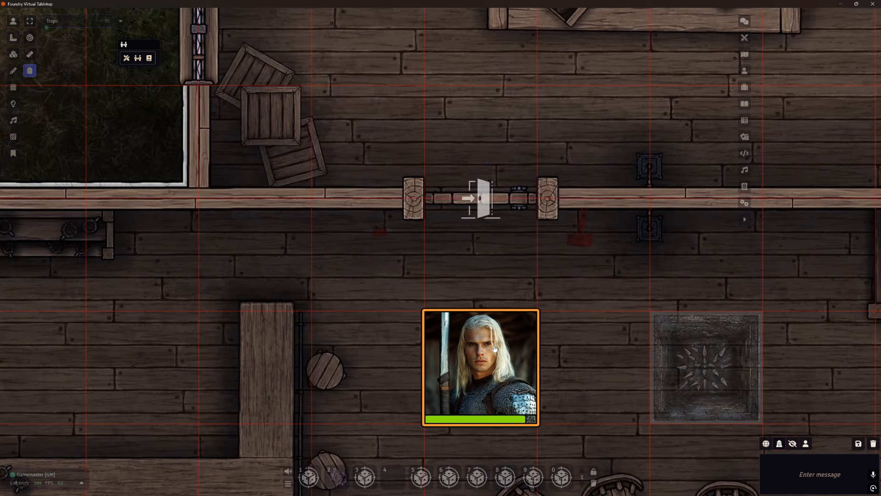
key("Up")
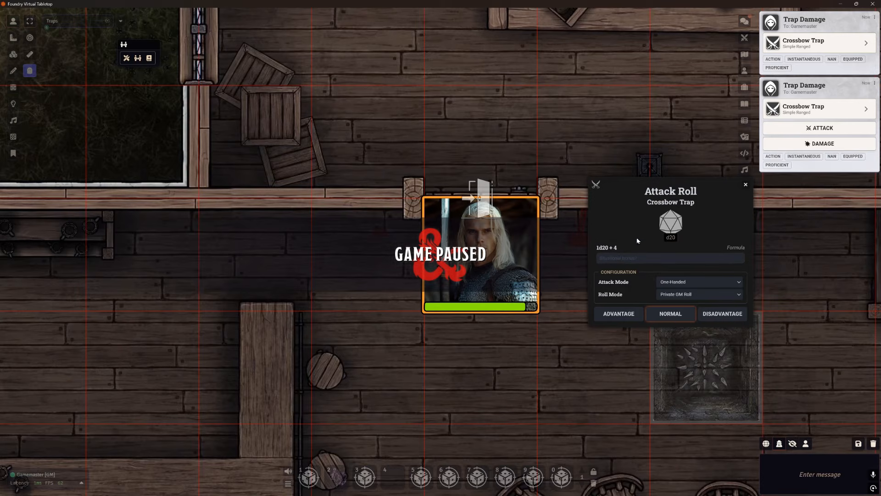
left_click(679, 317)
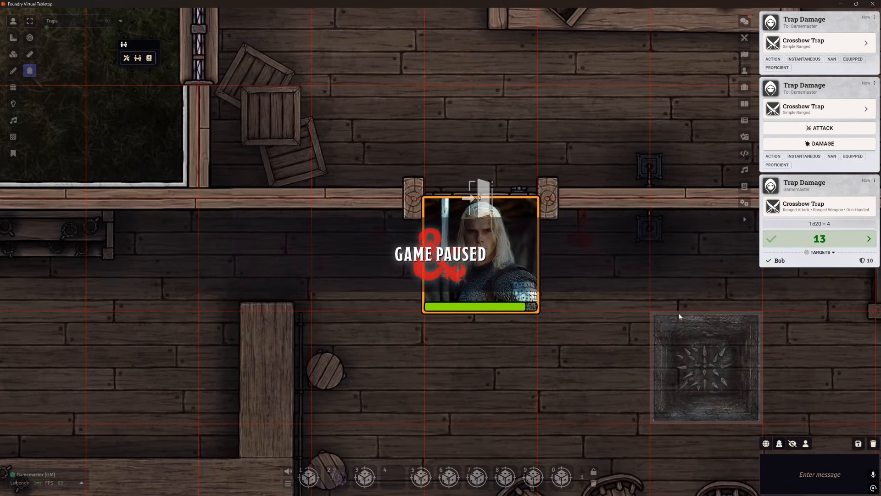
left_click(805, 244)
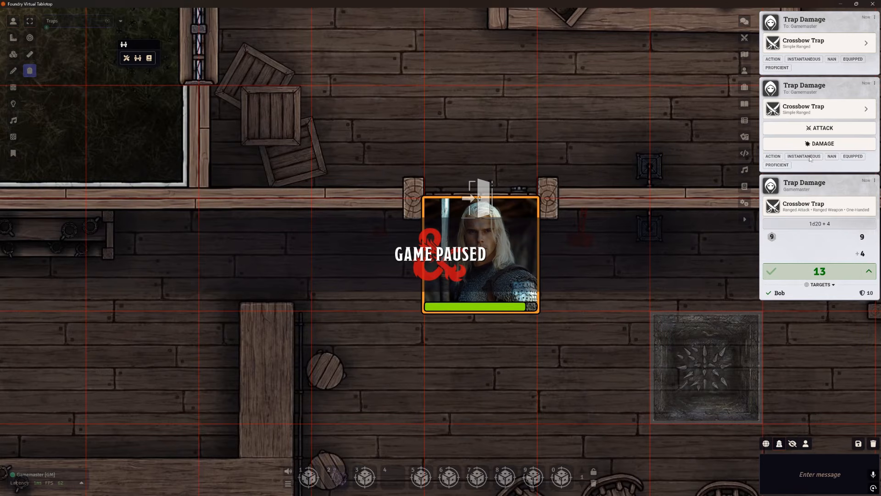
left_click(819, 143)
left_click(697, 234)
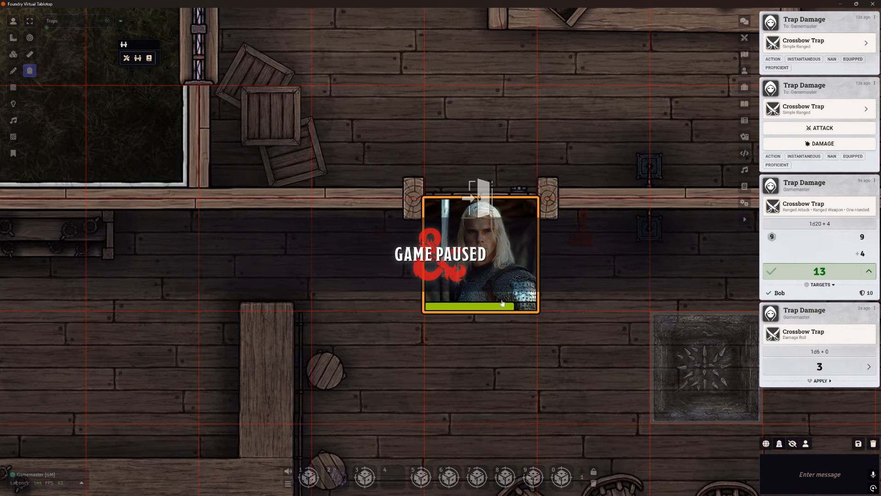
- Retrigger the doorway trap, roll a normal Crossbow Trap attack, apply its rolled damage to the token, and expand the damage details
key("s")
key("w")
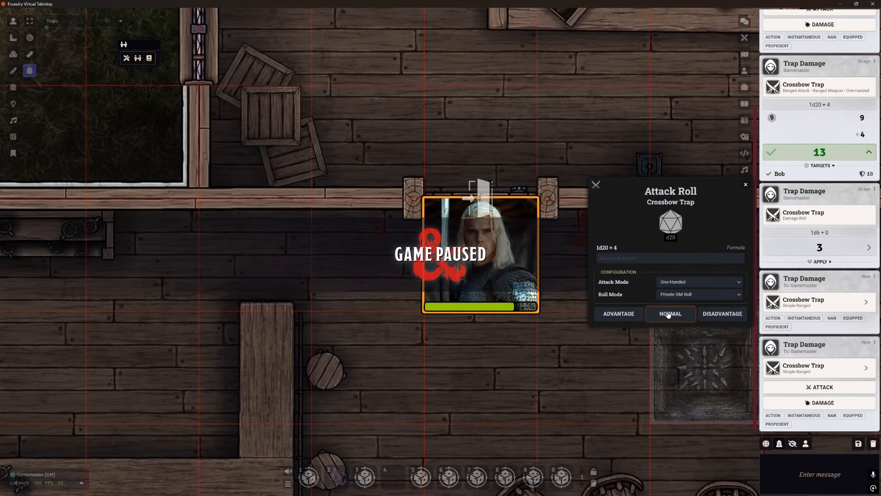
left_click(668, 314)
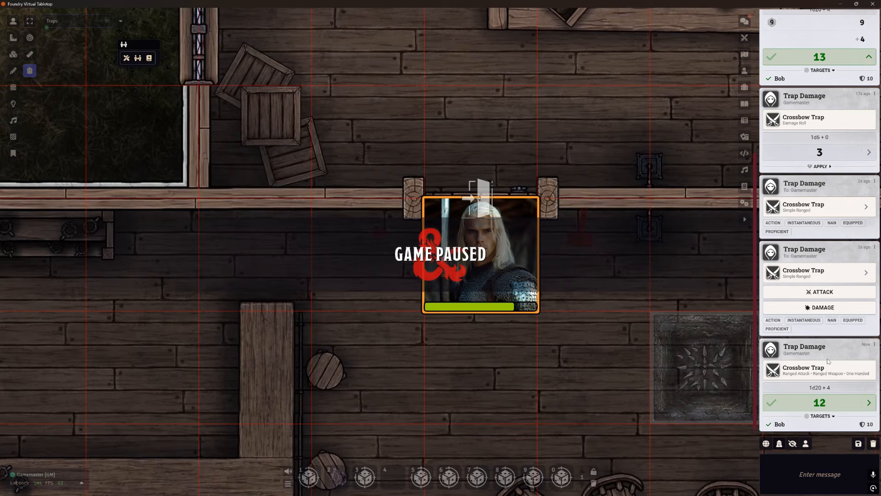
left_click(827, 306)
left_click(691, 398)
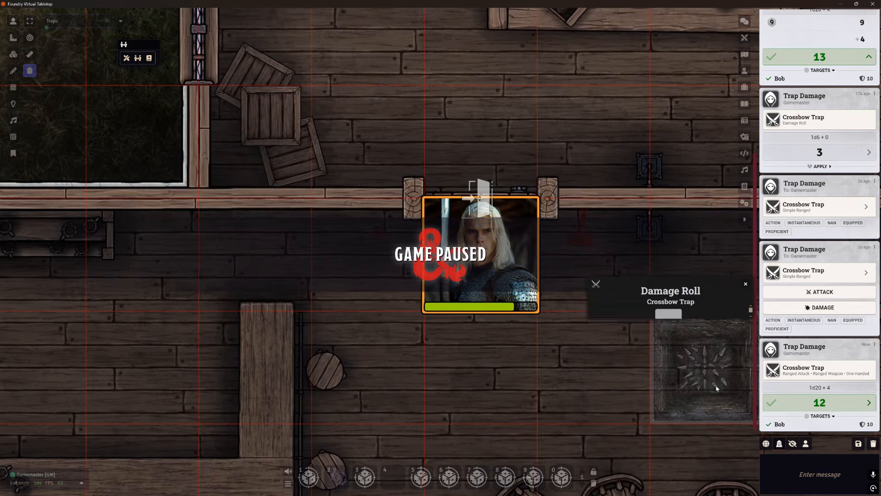
scroll(819, 393, "down", 1)
left_click(816, 419)
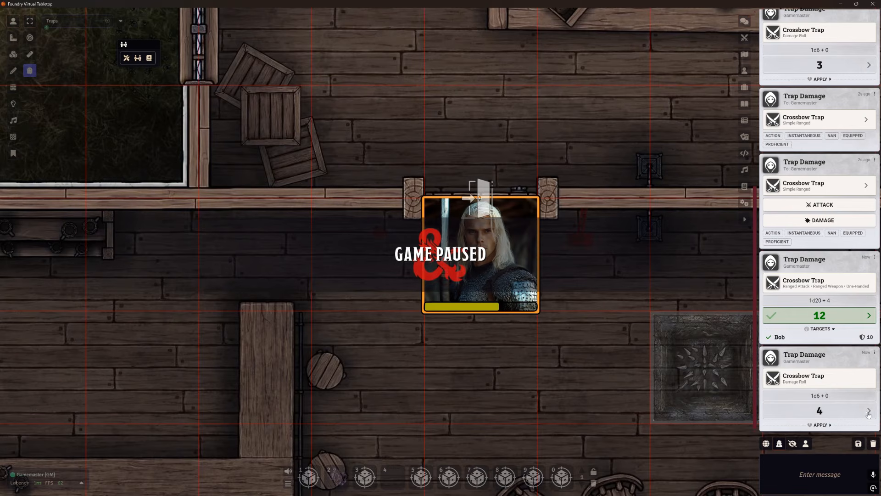
left_click(801, 405)
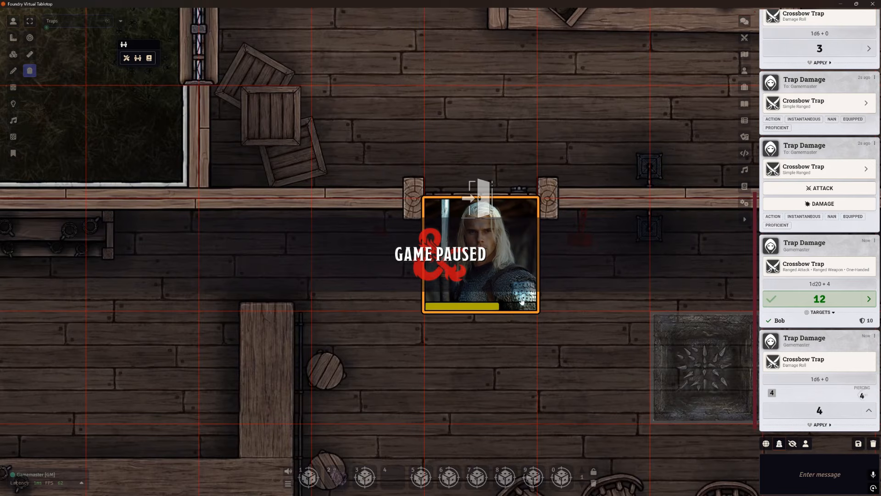
- Step the token off and back onto the doorway trap, dismiss the Crossbow Trap attack roll, and move the token away
key("Down")
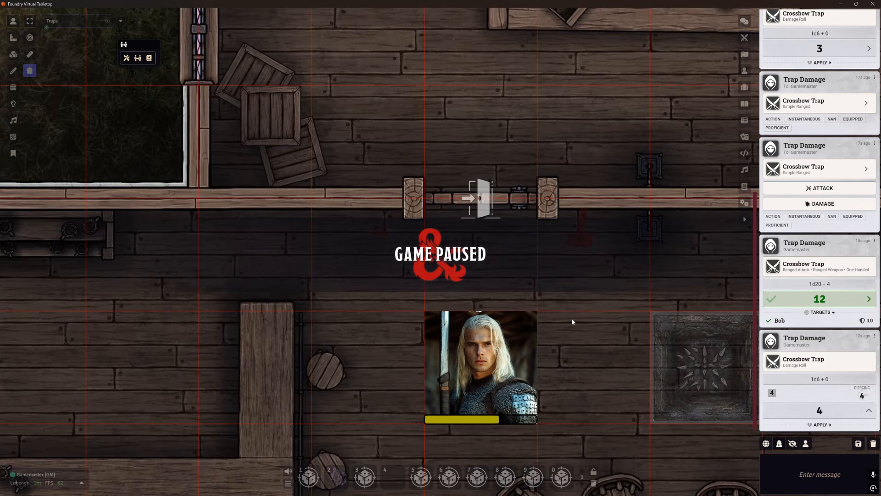
left_click(474, 343)
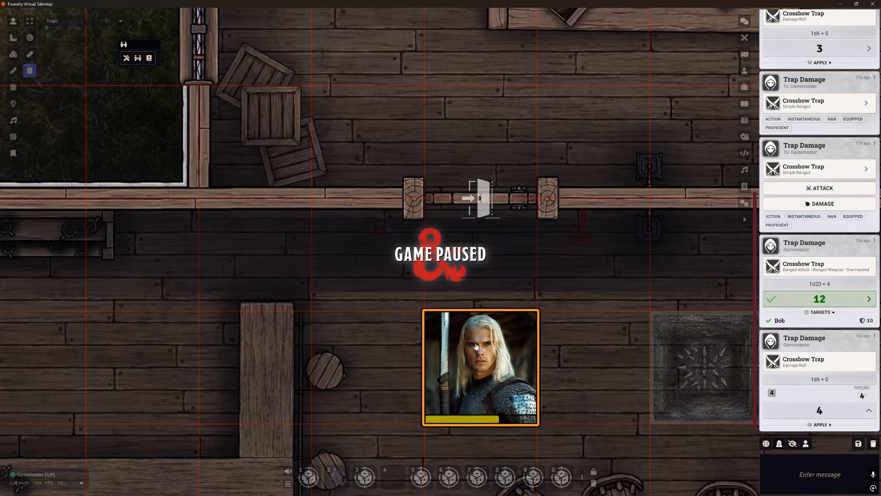
key("Up")
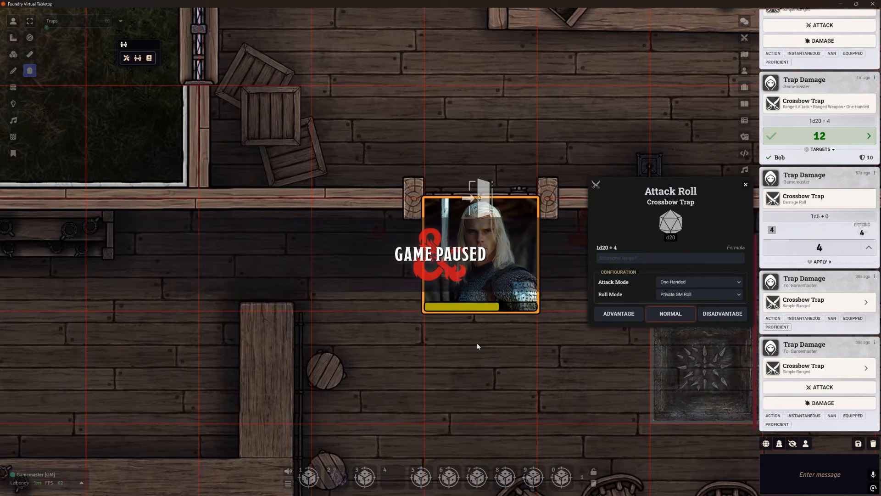
left_click(745, 184)
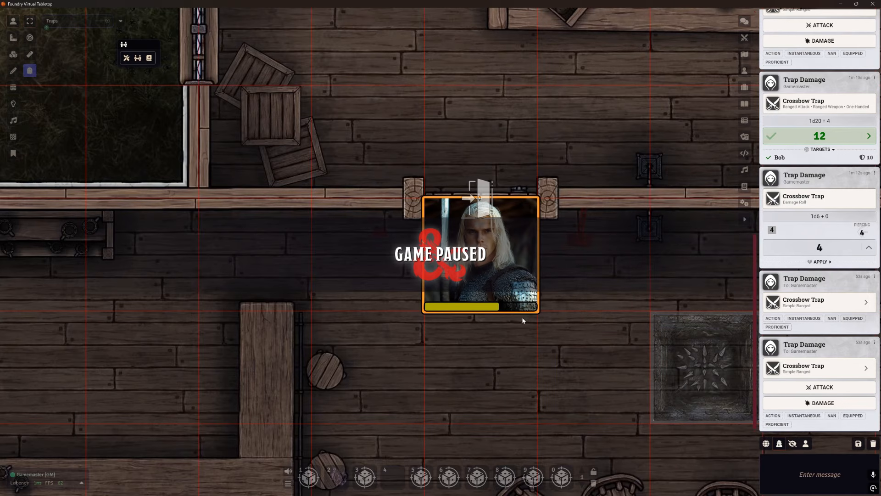
key("Down")
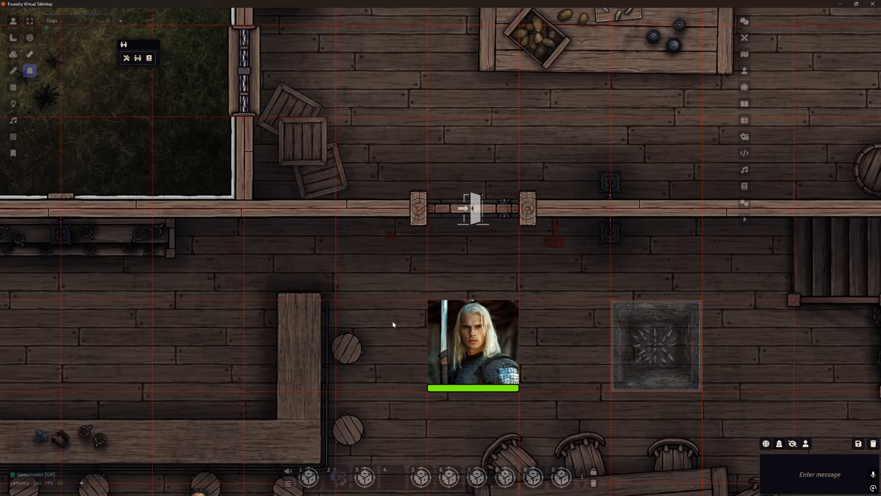
- Trigger the doorway's Fire Bolt trap with the character token, make its normal attack and damage rolls, and apply the full damage
left_click(445, 345)
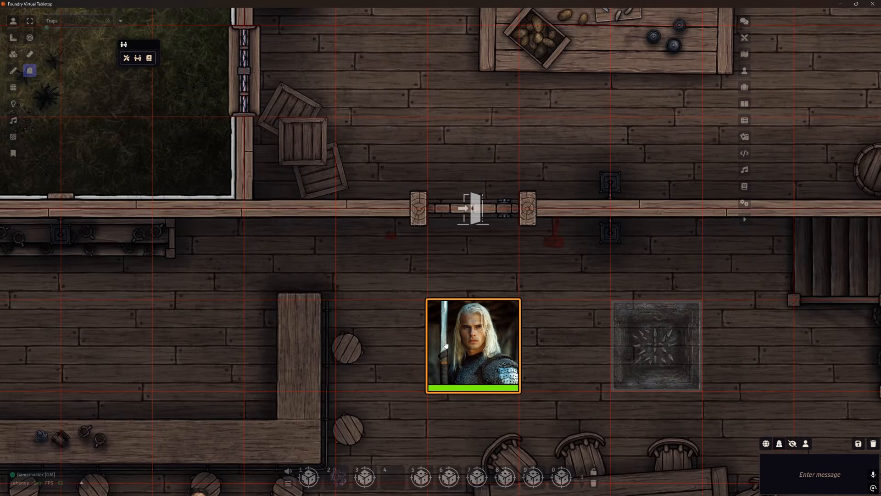
key("Up")
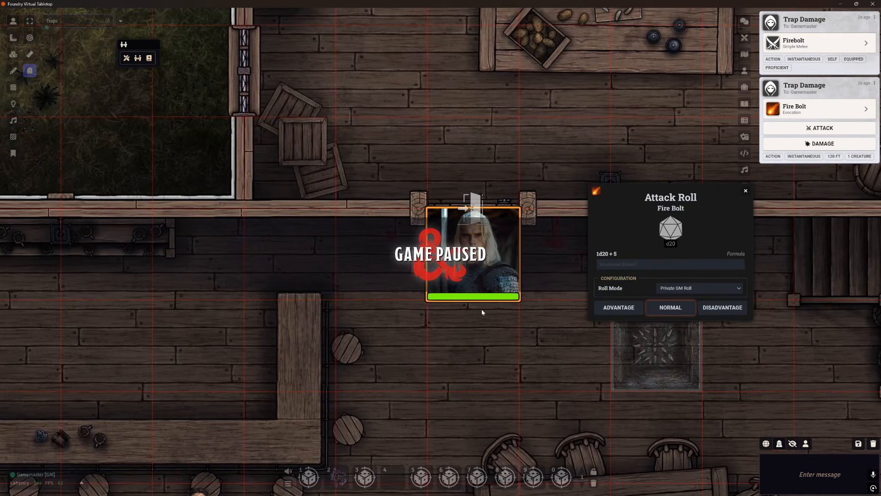
left_click(671, 307)
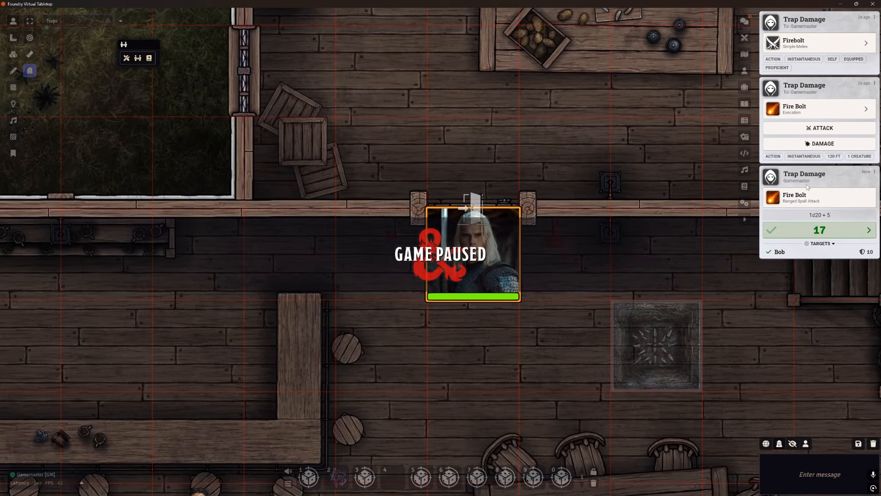
left_click(820, 144)
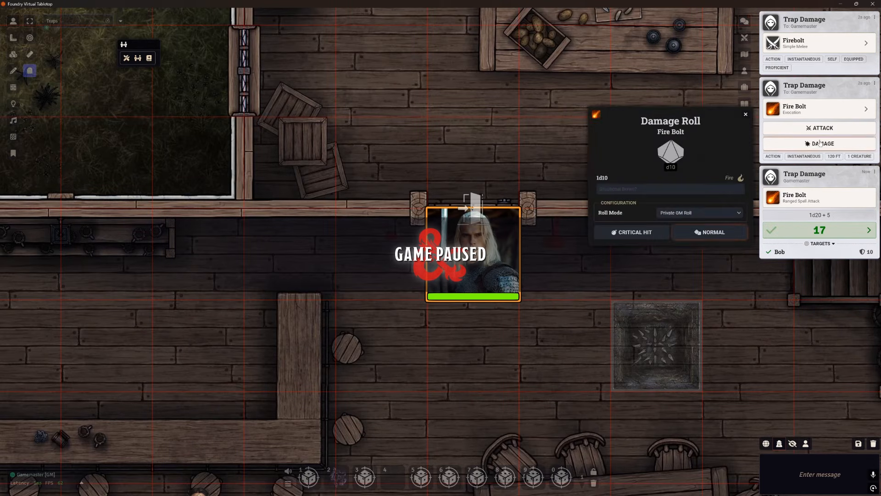
left_click(700, 232)
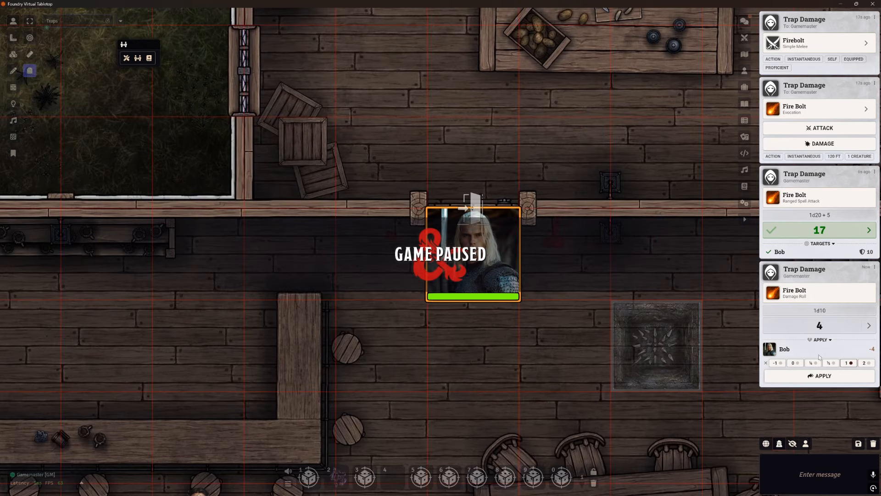
left_click(822, 376)
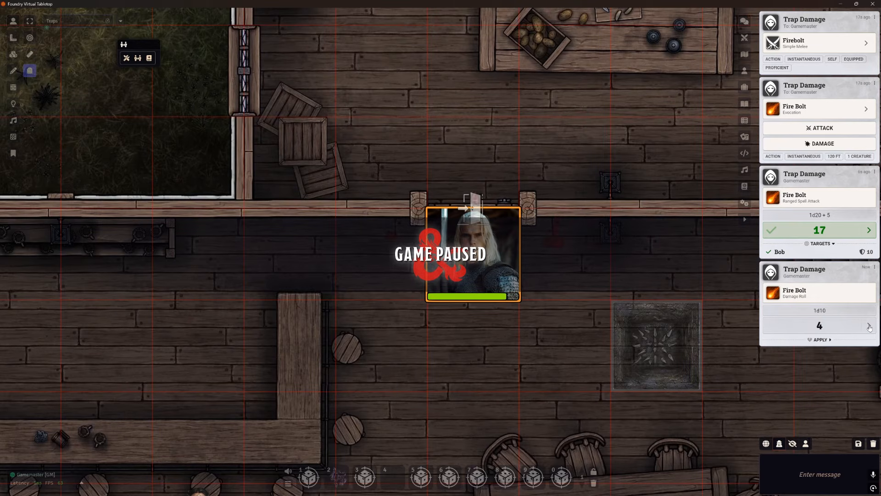
- Expand the Fire Bolt damage roll, move the character token off the doorway trap, and permanently clear the chat log
left_click(780, 314)
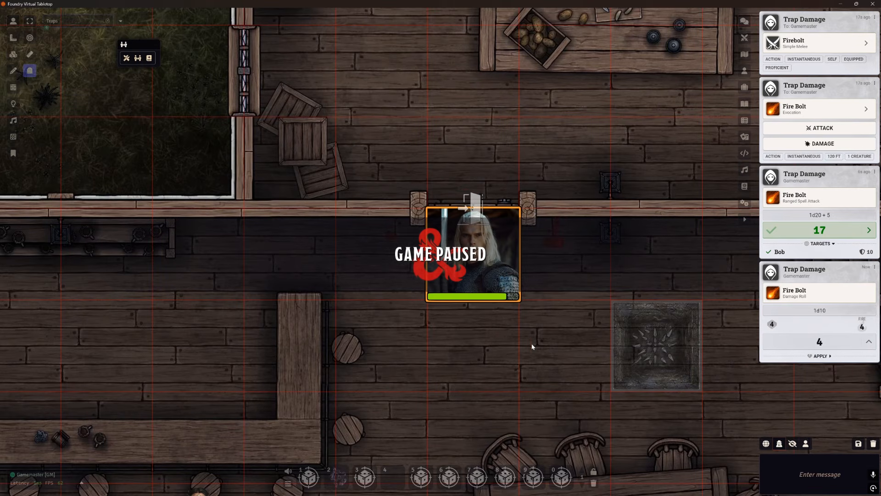
left_click_drag(509, 296, 506, 337)
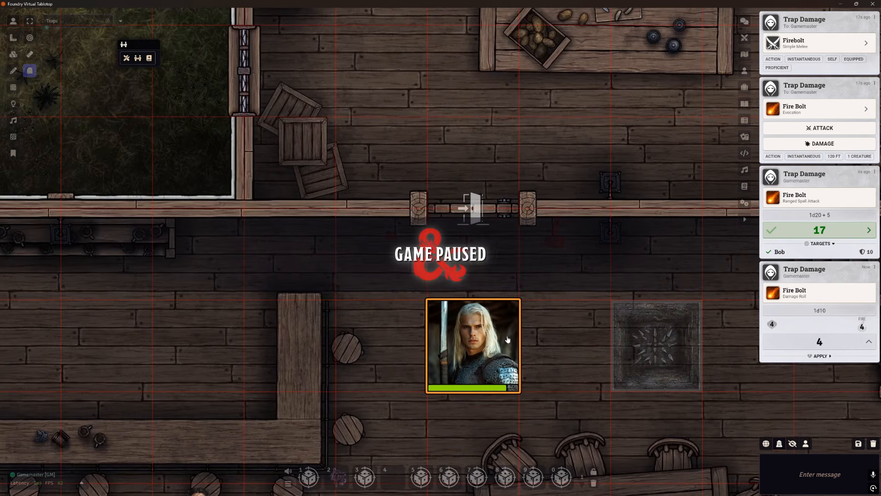
left_click(874, 444)
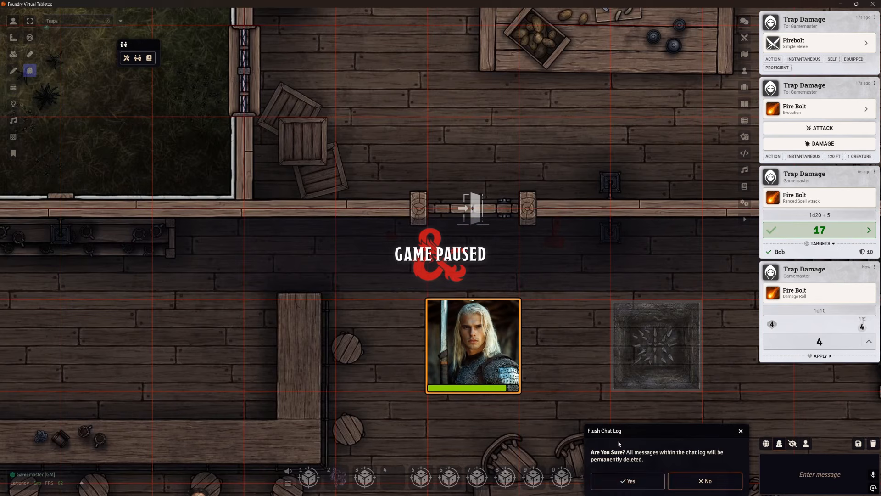
left_click(628, 480)
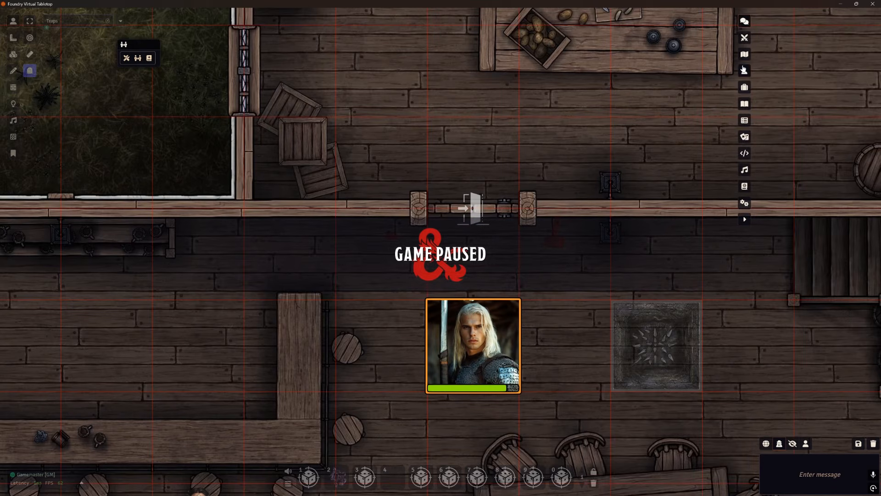
- Open the Trap Damage actor's sheet and look over the item types offered for a new item
left_click(745, 71)
left_click(792, 115)
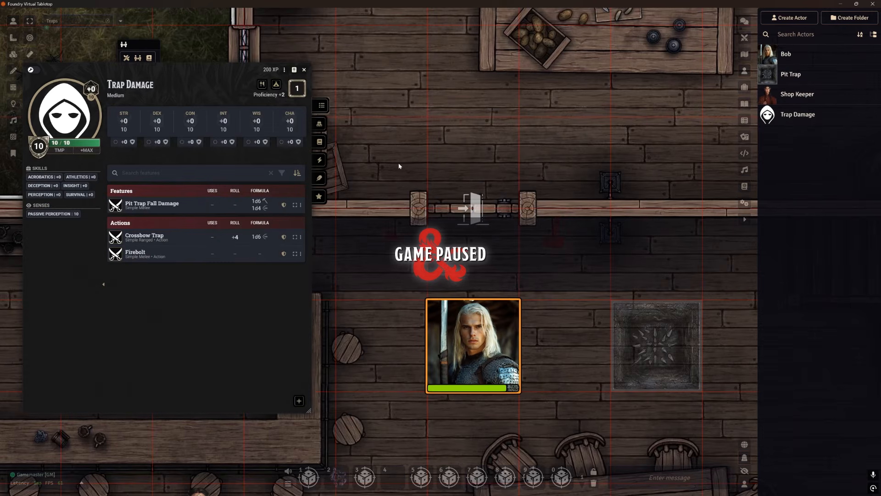
left_click_drag(345, 82, 549, 83)
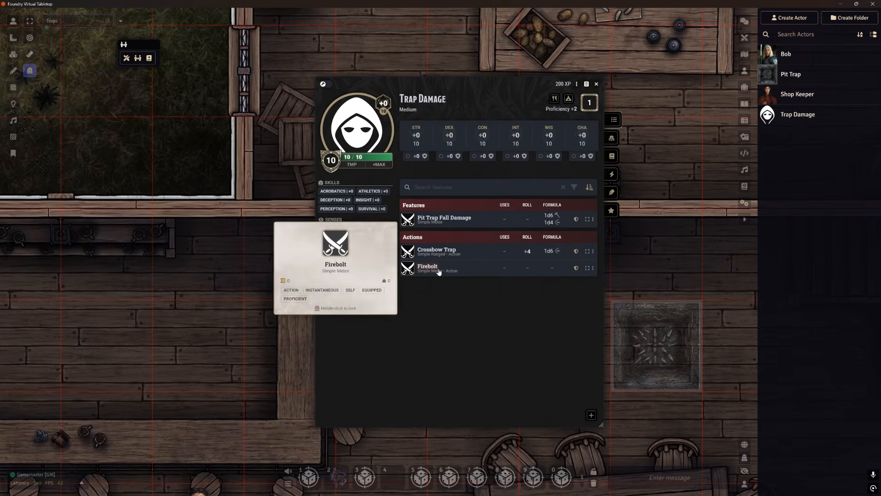
left_click(591, 415)
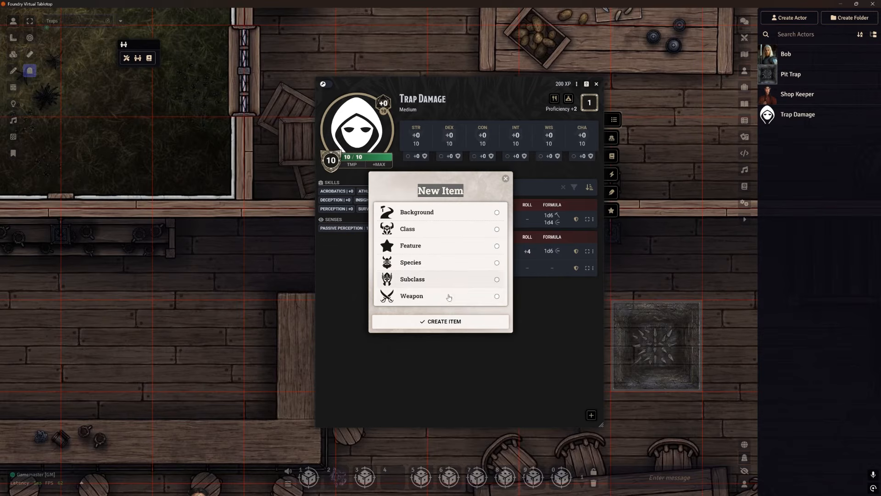
key("Escape")
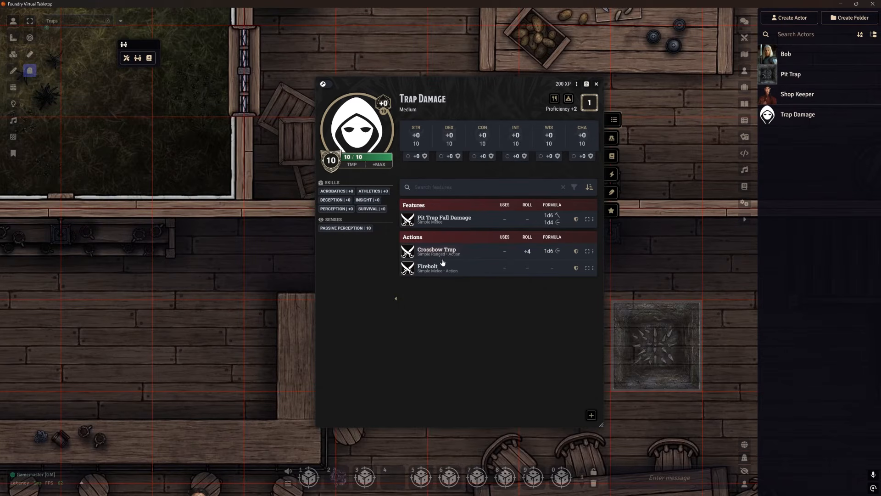
left_click(429, 270)
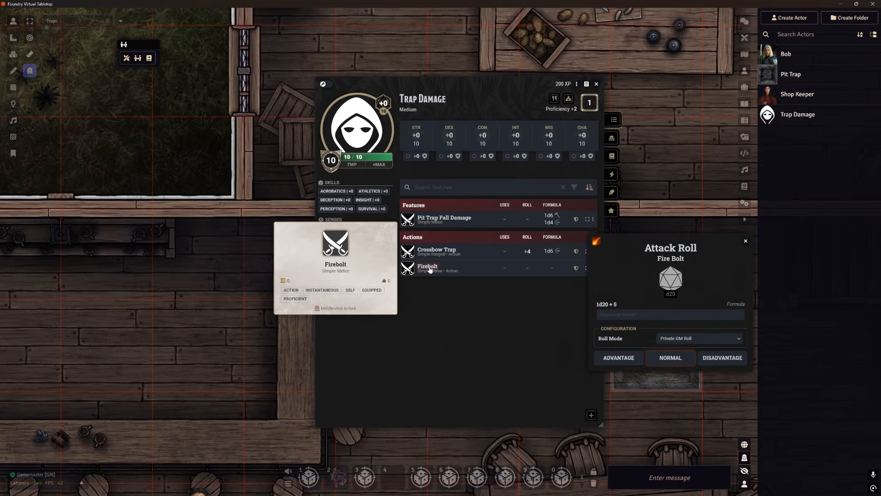
left_click(746, 242)
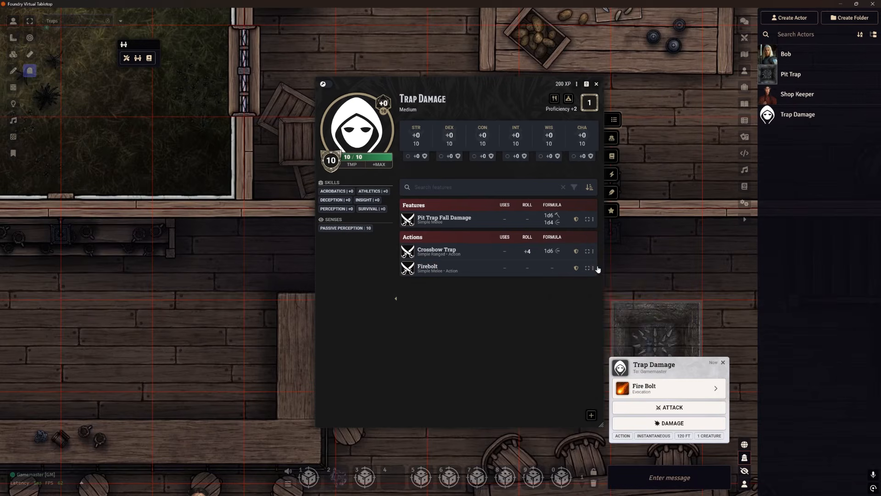
left_click(593, 268)
left_click(723, 363)
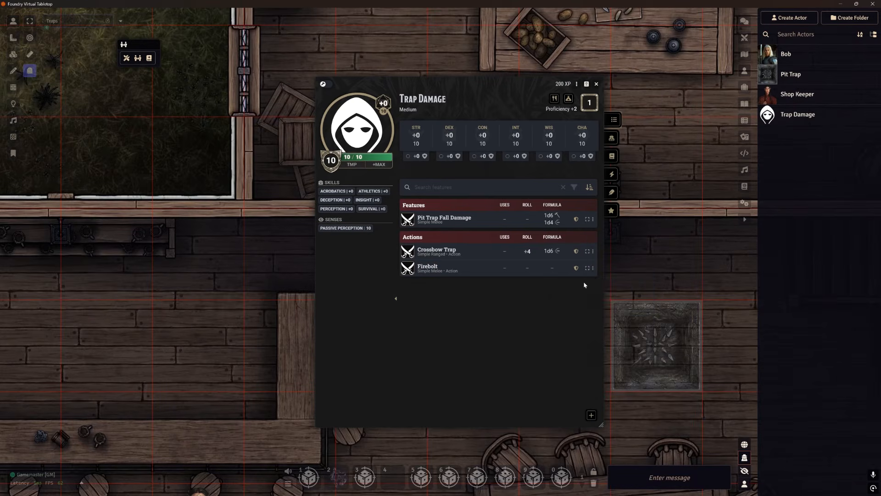
- Open the Firebolt item for editing and review the available activity types, including Cast, without creating a new activity
left_click(593, 268)
left_click(610, 289)
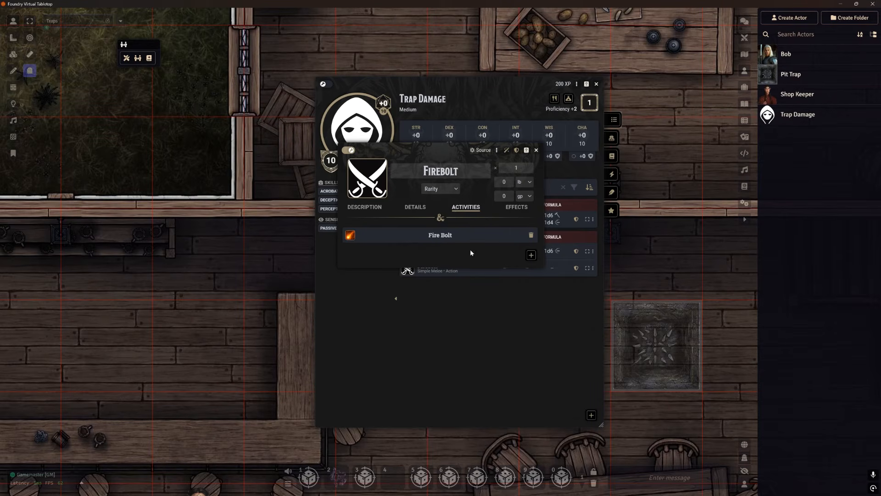
left_click(531, 256)
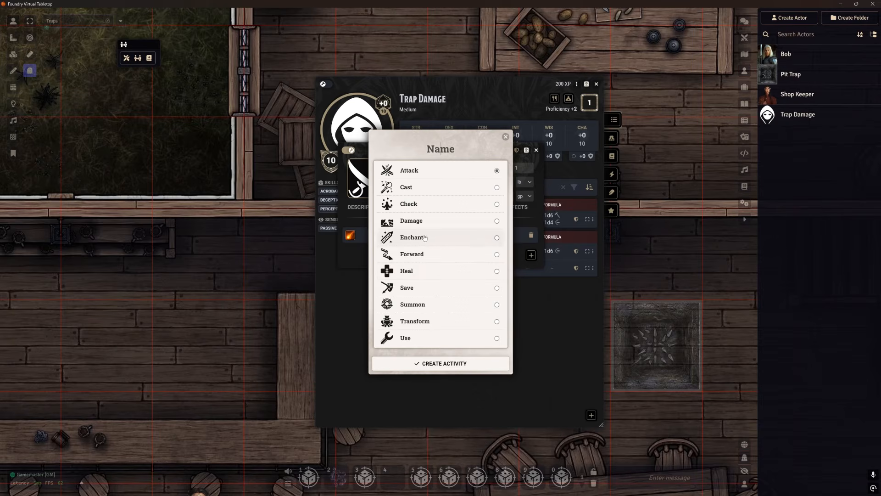
left_click(412, 187)
left_click(506, 137)
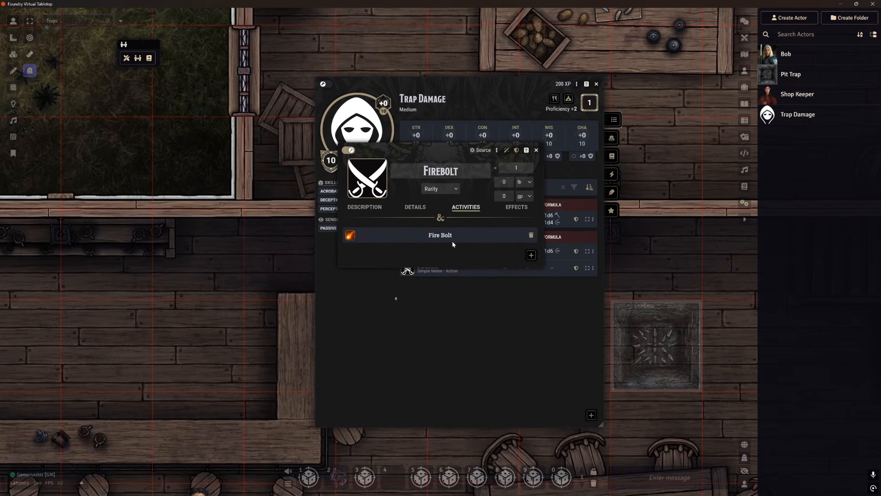
- Review the Fire Bolt activity's spell casting settings, and close the item, actor sheet and new item dialog
left_click(440, 235)
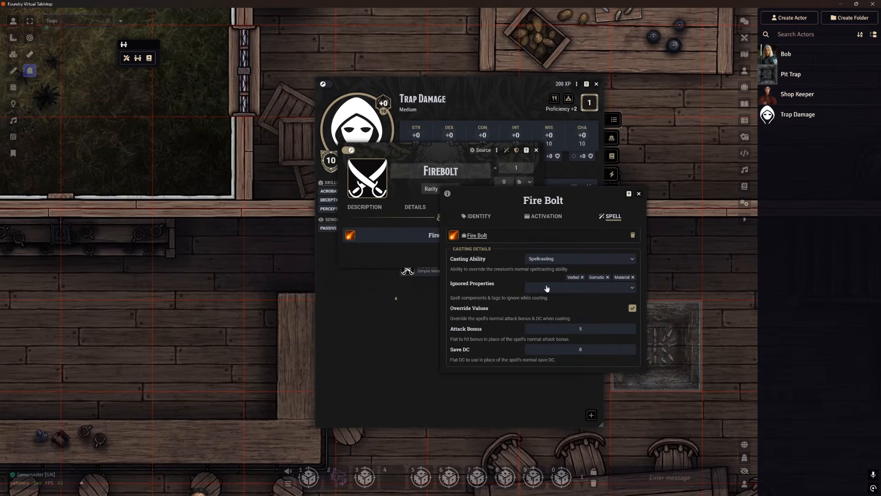
left_click(639, 194)
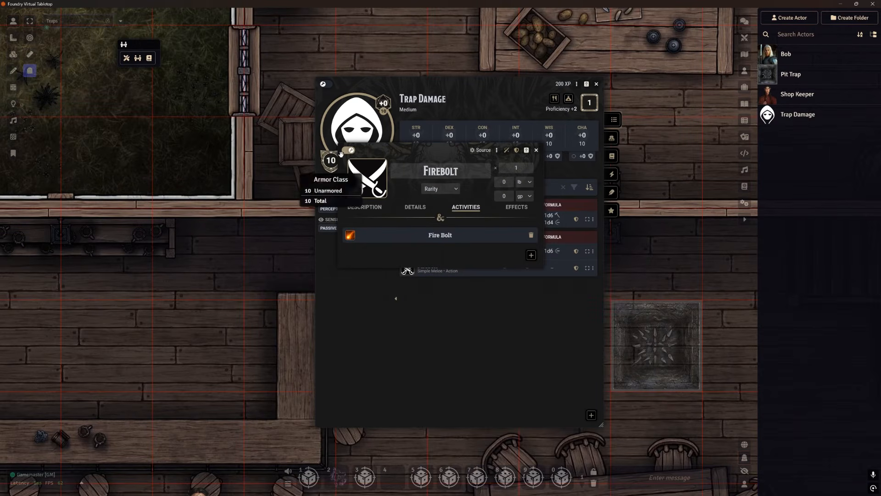
left_click(536, 150)
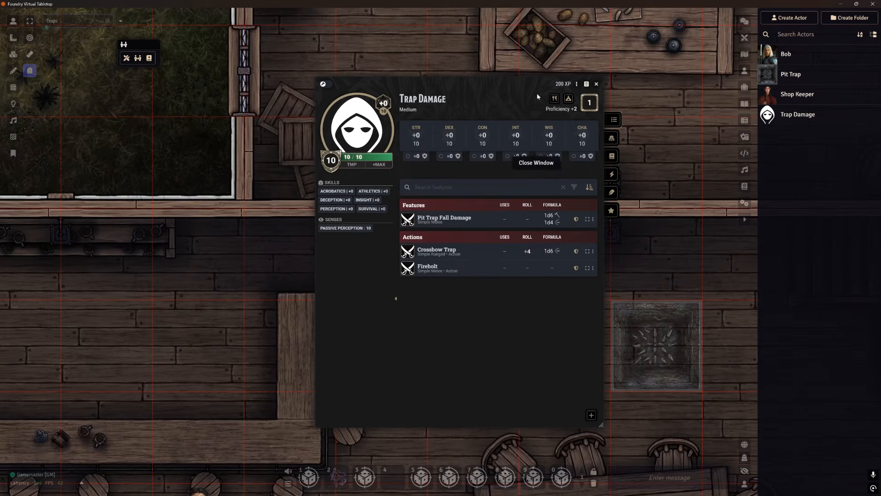
left_click(596, 84)
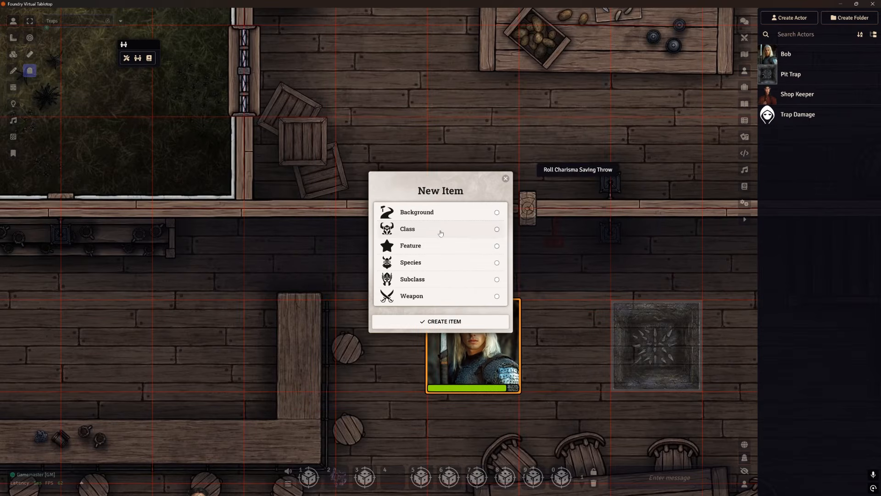
left_click(505, 180)
- Set the doorway tile's Attack action to use the Trap Damage actor's Fire Bolt spell with action type Use, and update the tile
left_click(13, 54)
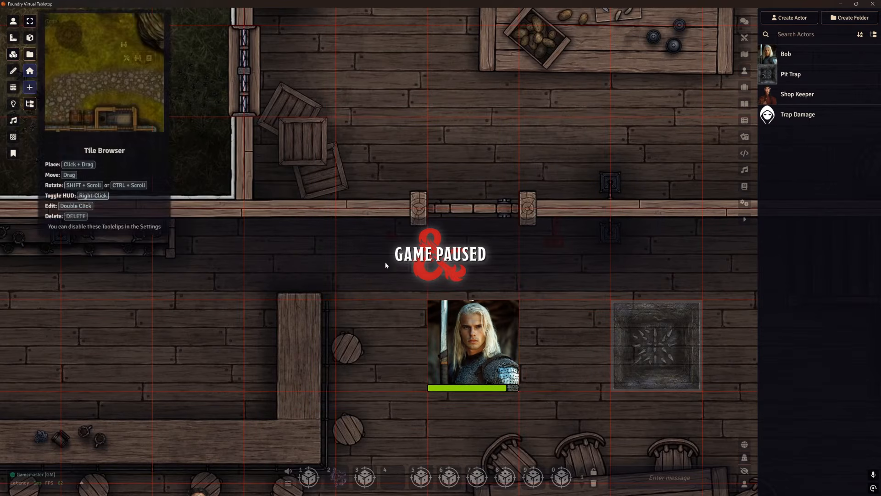
double_click(484, 239)
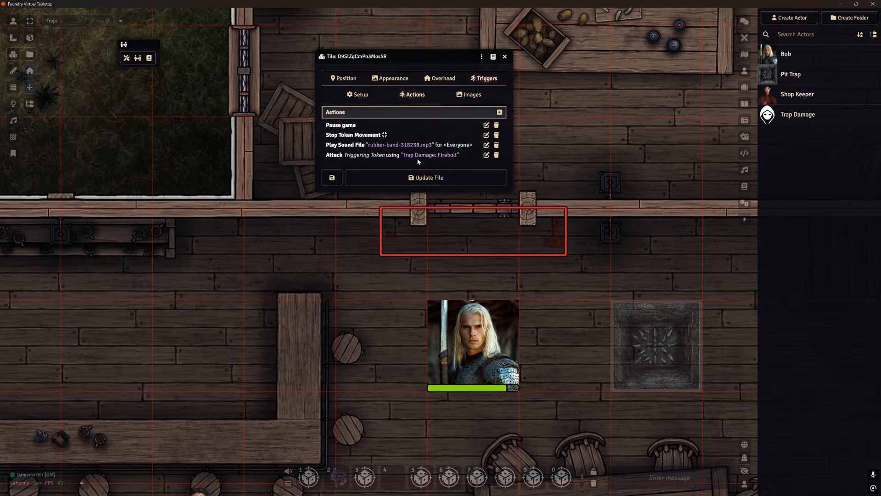
left_click(486, 155)
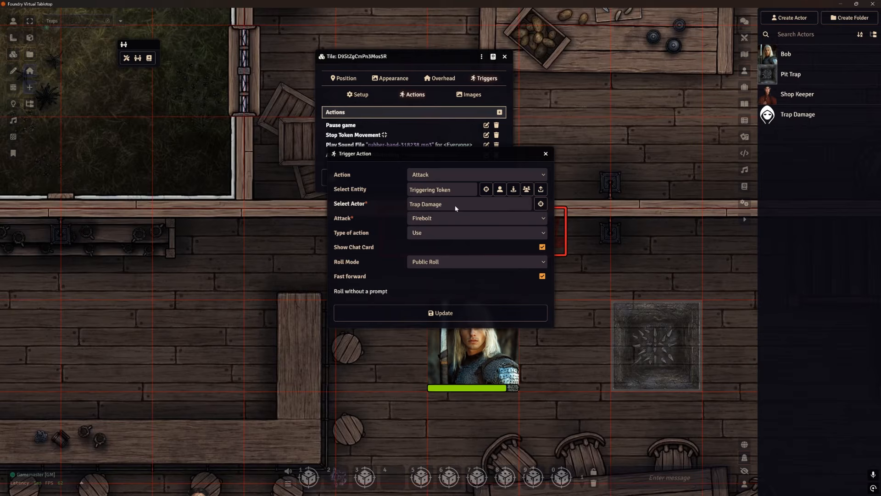
left_click(430, 220)
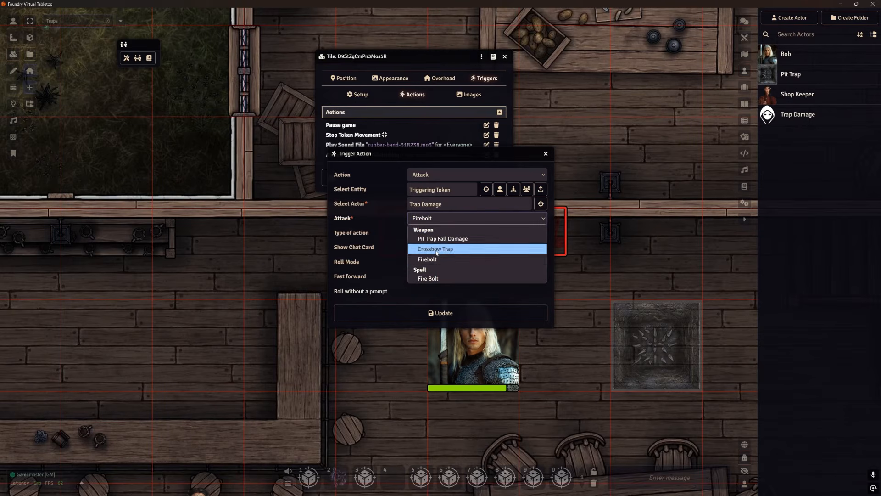
left_click(443, 279)
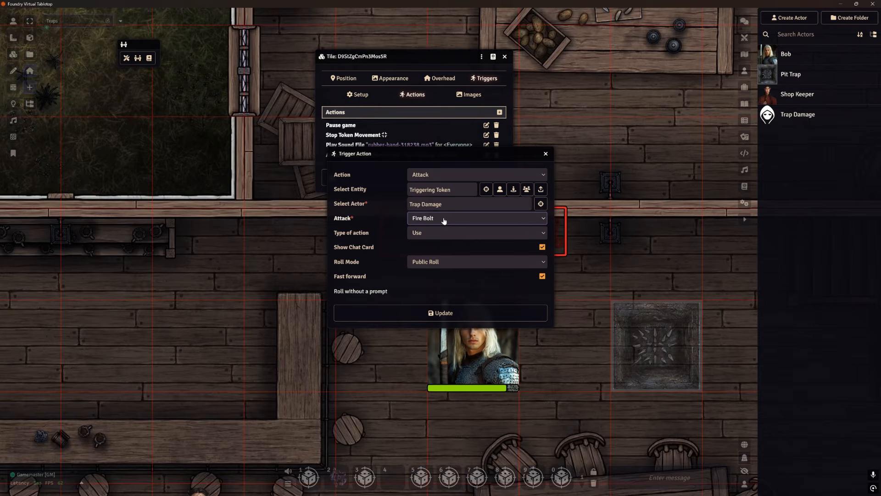
left_click(444, 234)
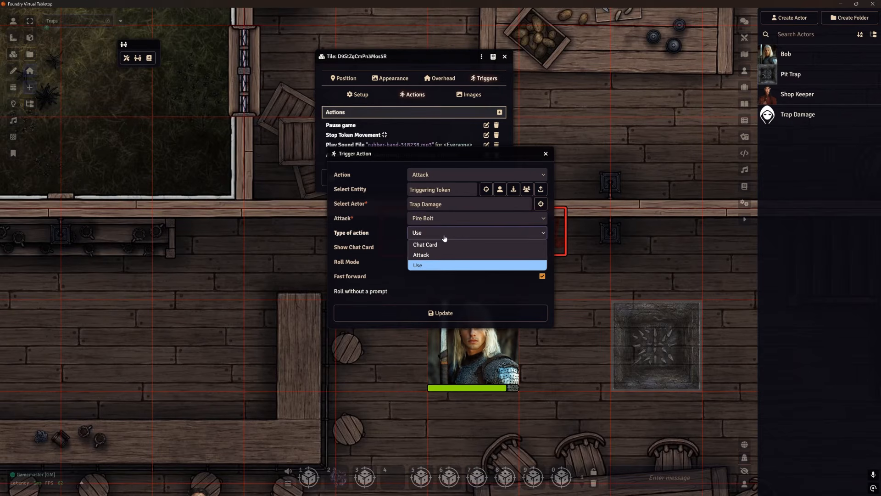
left_click(443, 265)
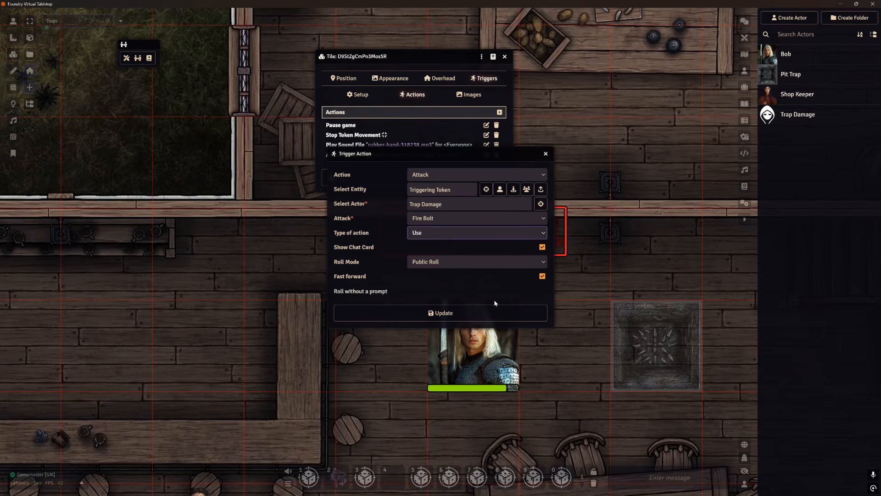
left_click(473, 314)
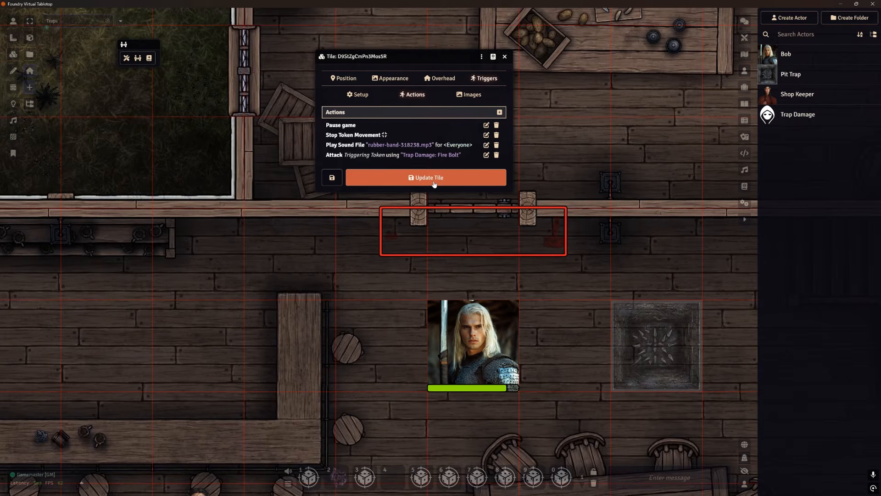
left_click(435, 178)
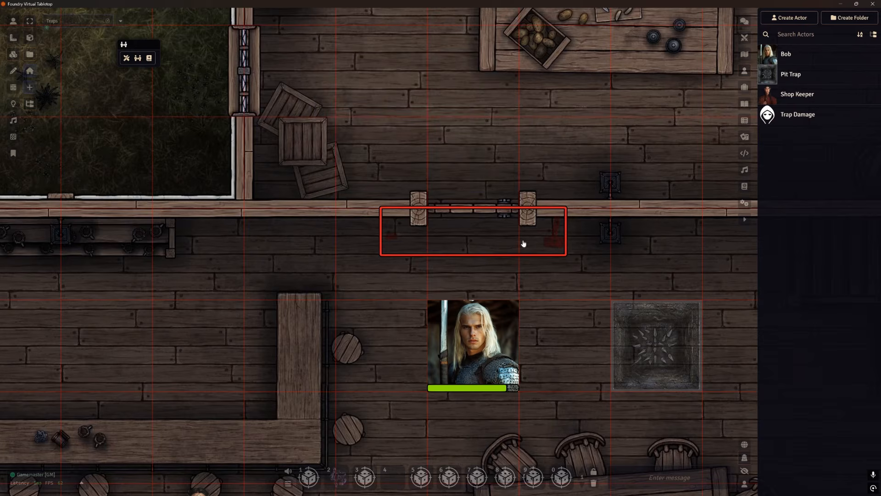
- Move the character token up onto the doorway trap and roll the Crossbow Trap attack with advantage
scroll(549, 289, "down", 4)
scroll(566, 265, "down", 1)
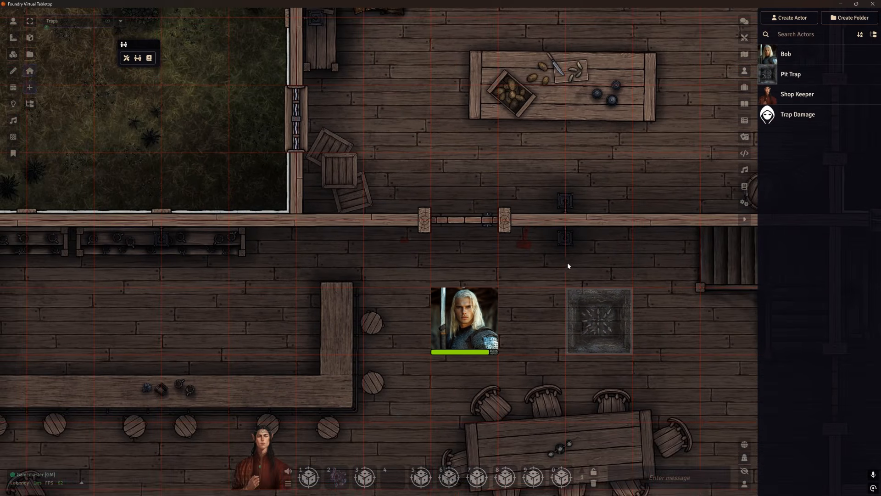
scroll(525, 305, "down", 2)
scroll(518, 315, "up", 2)
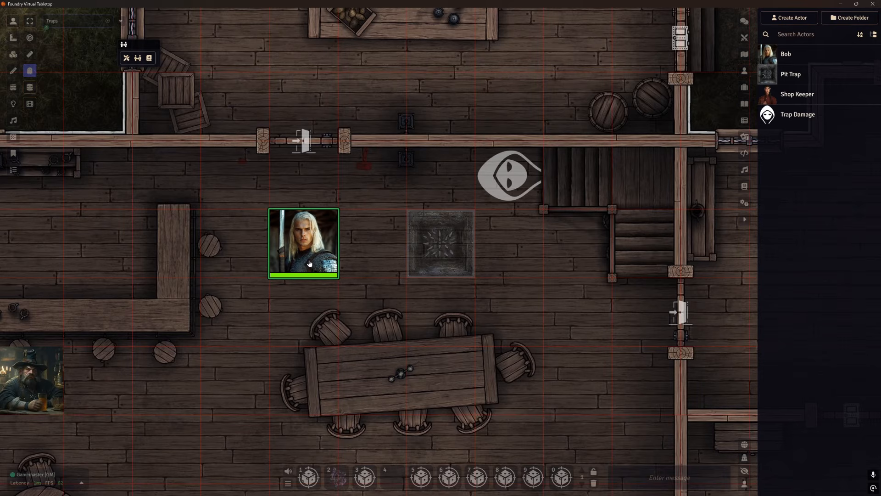
left_click(310, 264)
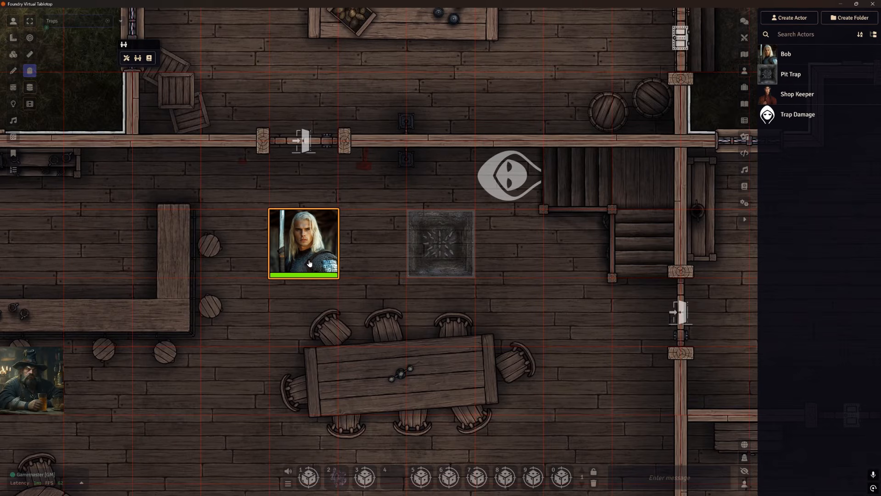
key("Up")
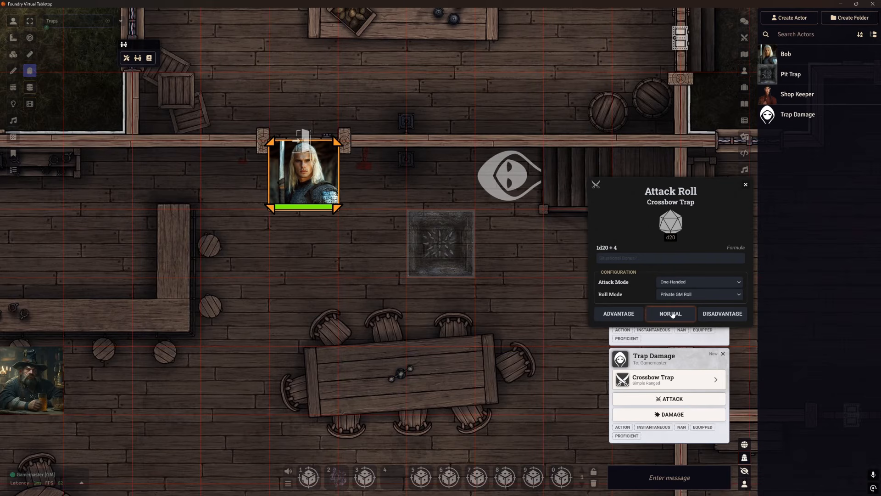
left_click(625, 315)
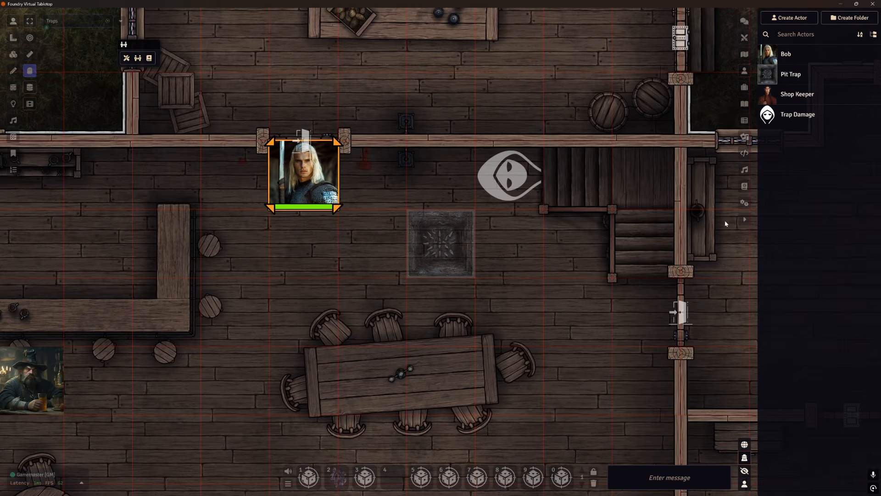
- Show the chat log and make the Crossbow Trap's normal damage roll from its latest card
left_click(745, 23)
scroll(756, 192, "down", 1)
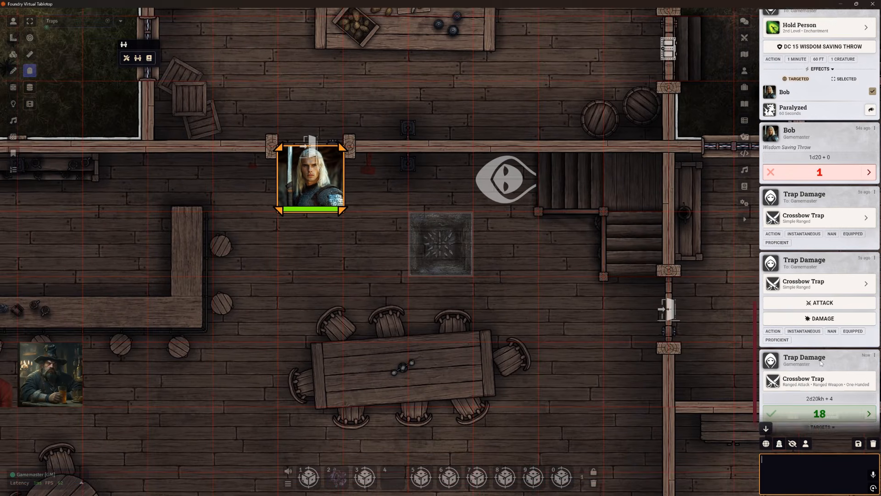
scroll(819, 349, "down", 2)
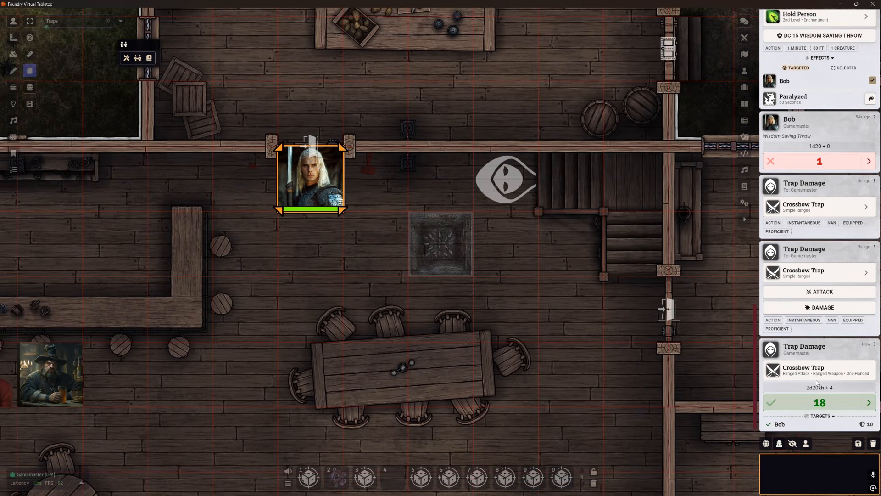
left_click(821, 307)
left_click(640, 398)
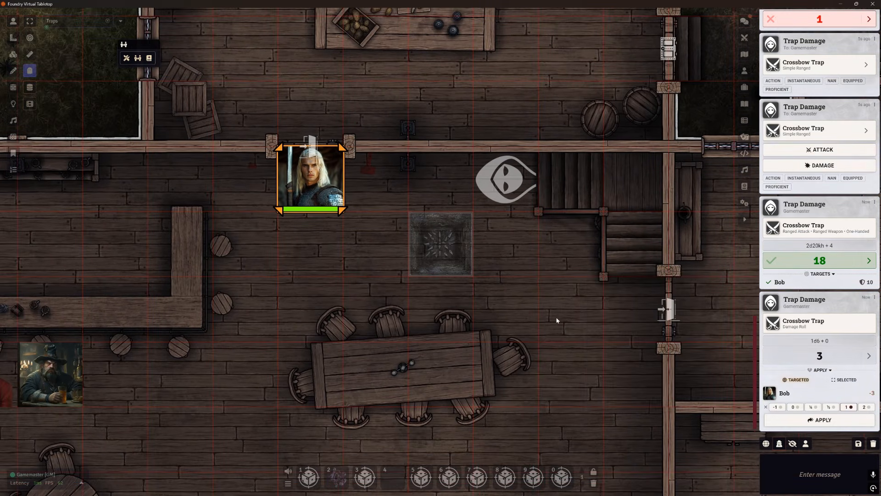
- Move the character token off the doorway trap and back onto it, and make a normal Crossbow Trap attack roll
key("Down")
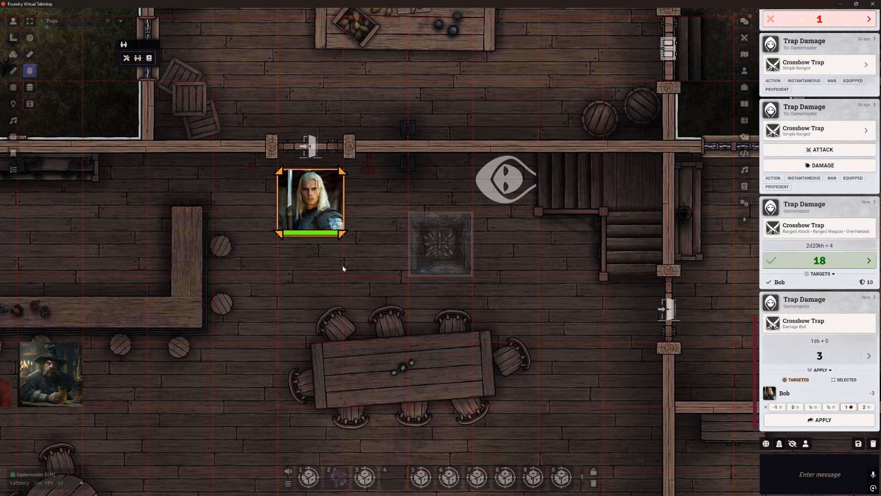
scroll(443, 257, "up", 8)
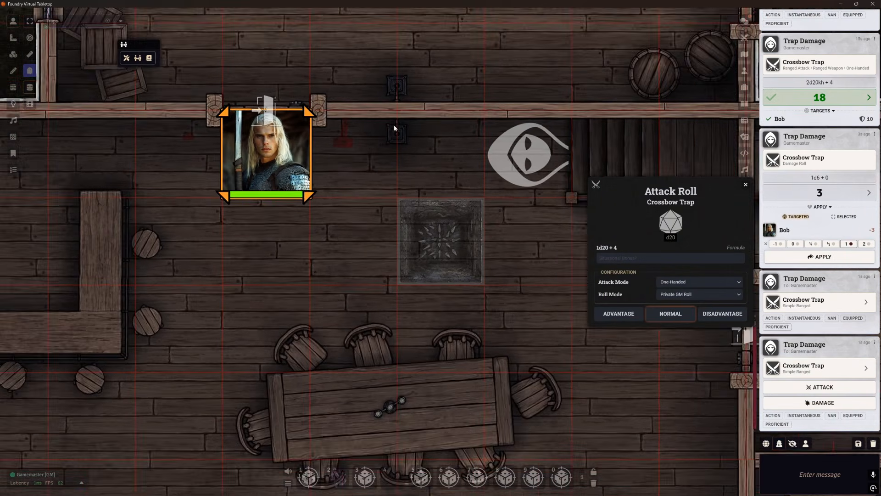
left_click_drag(425, 134, 399, 254)
scroll(447, 258, "up", 3)
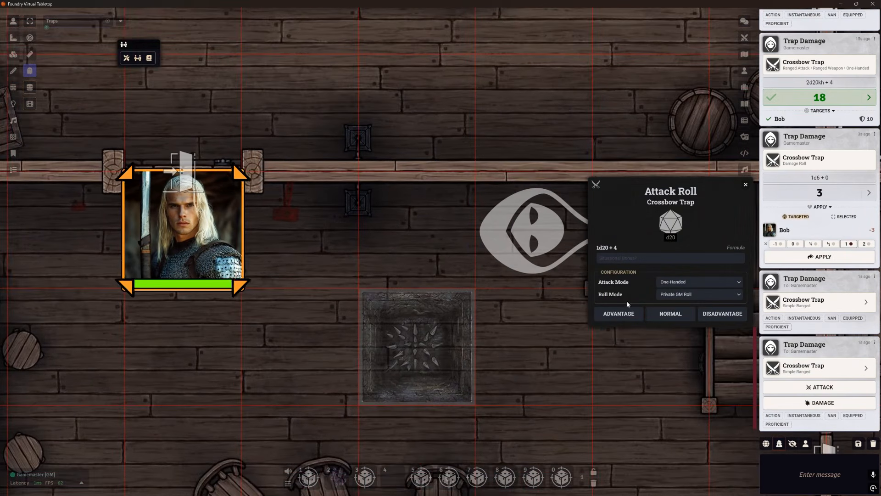
left_click(671, 314)
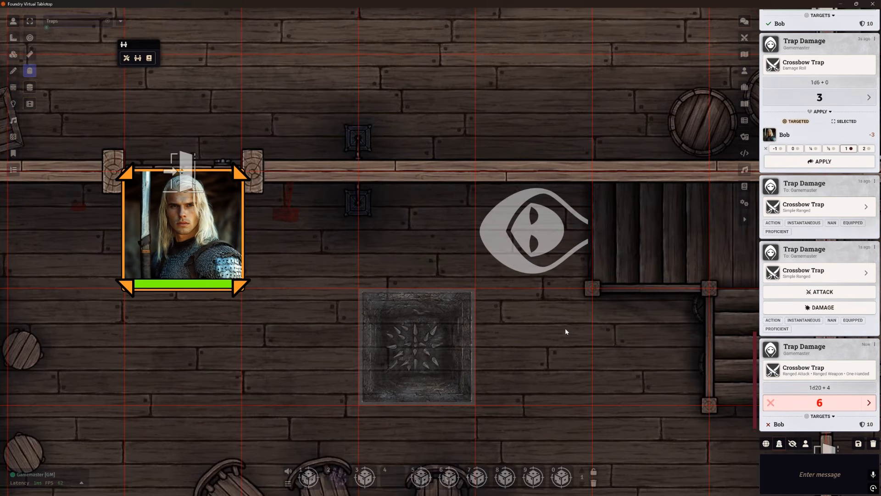
- Clear all messages from the chat log
scroll(566, 328, "down", 2)
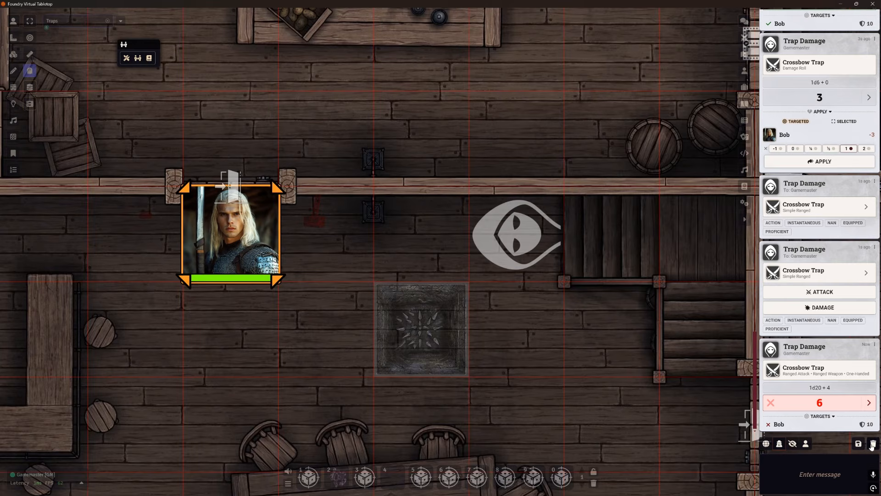
left_click(873, 443)
left_click(628, 481)
scroll(483, 306, "down", 3)
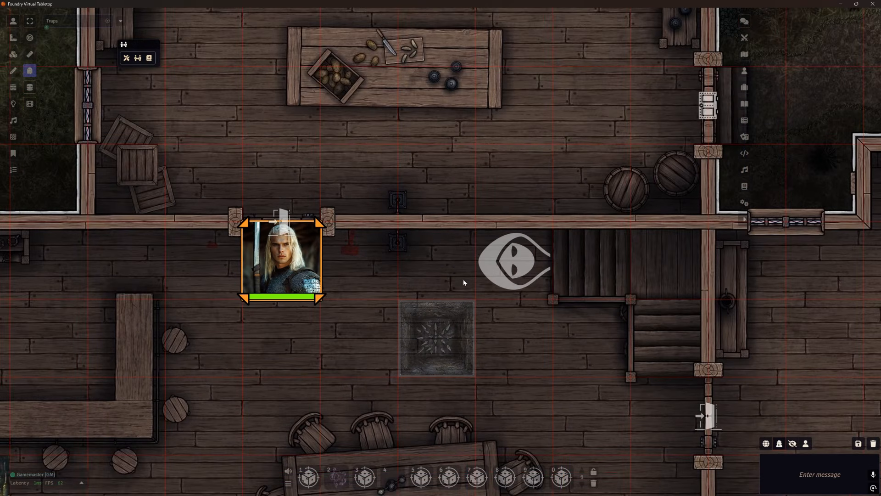
- Review the world's active modules in Module Management and close the window without changes
left_click(745, 203)
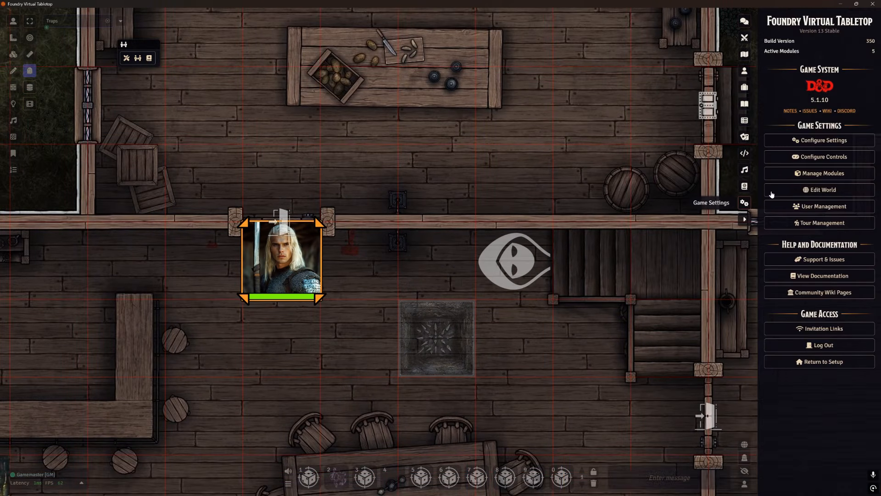
left_click(814, 173)
left_click(478, 131)
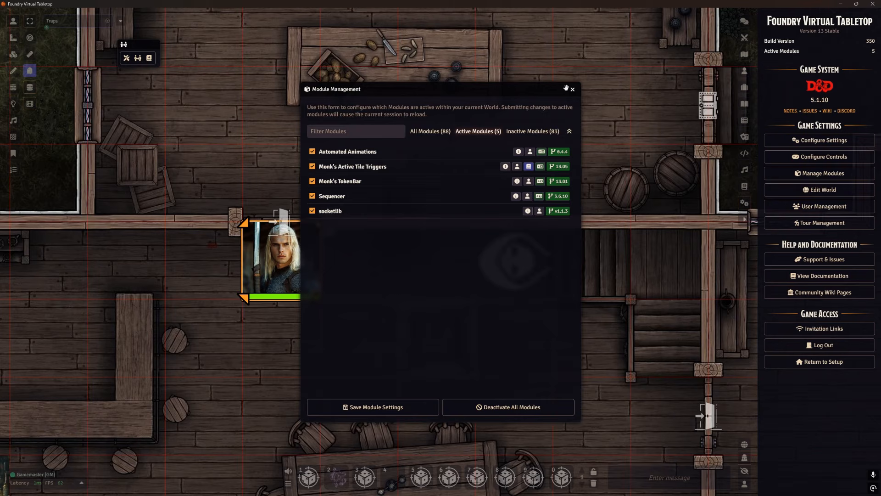
left_click(572, 89)
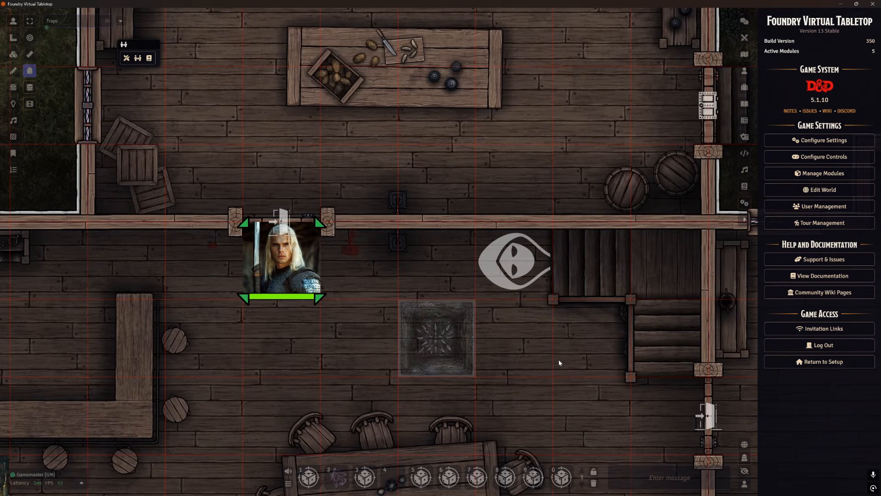
- Show the actors directory, retrigger the doorway trap by moving the character token off and back on, and roll its Crossbow Trap attack normally
left_click(744, 72)
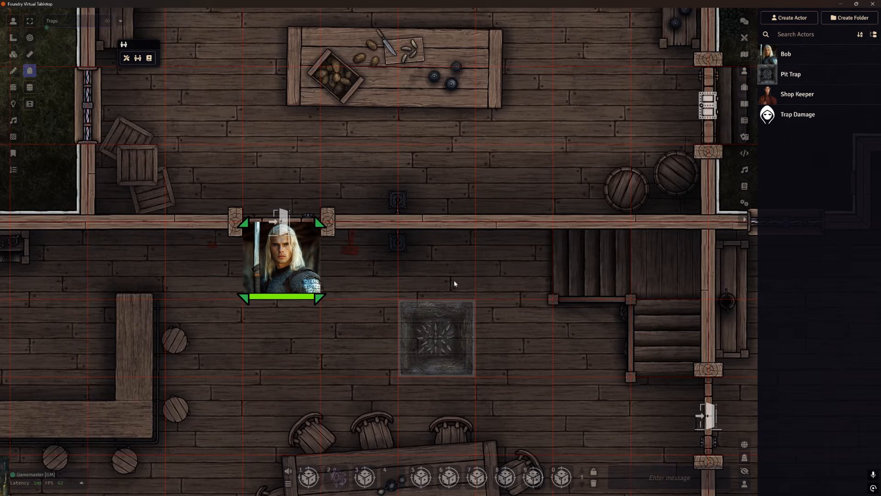
left_click_drag(319, 278, 334, 358)
key("Up")
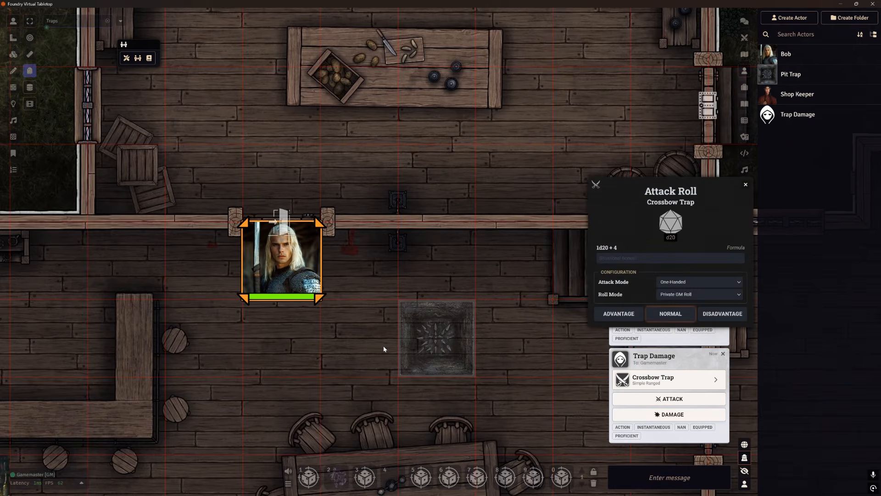
left_click(666, 314)
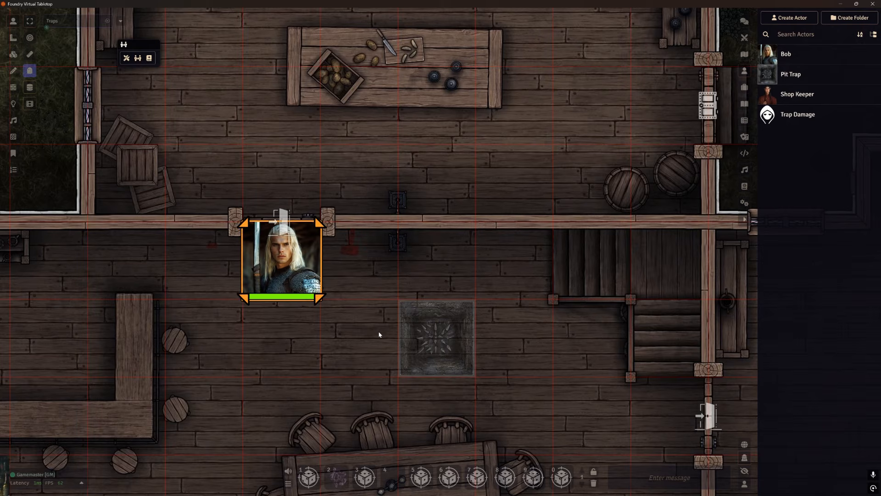
- Place a Trap Damage token beside the stairs and delete the Concentrating: Hold Person effect from its sheet
left_click_drag(797, 114, 517, 267)
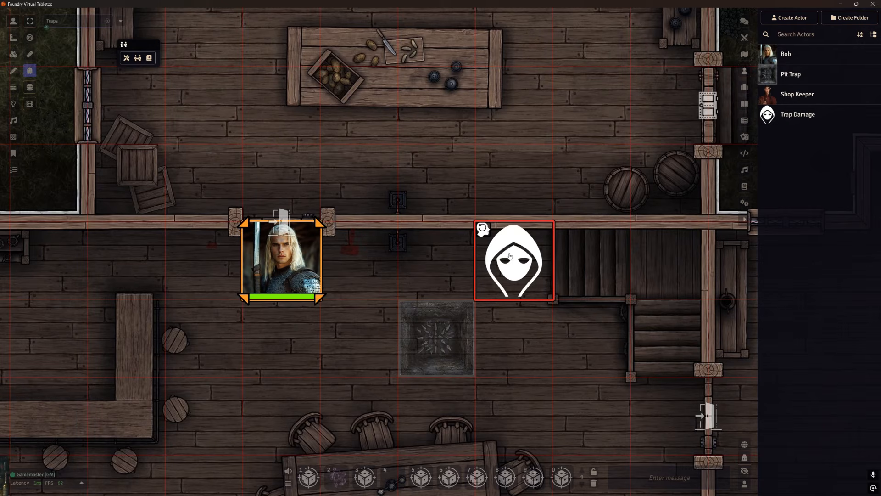
right_click(509, 255)
double_click(551, 256)
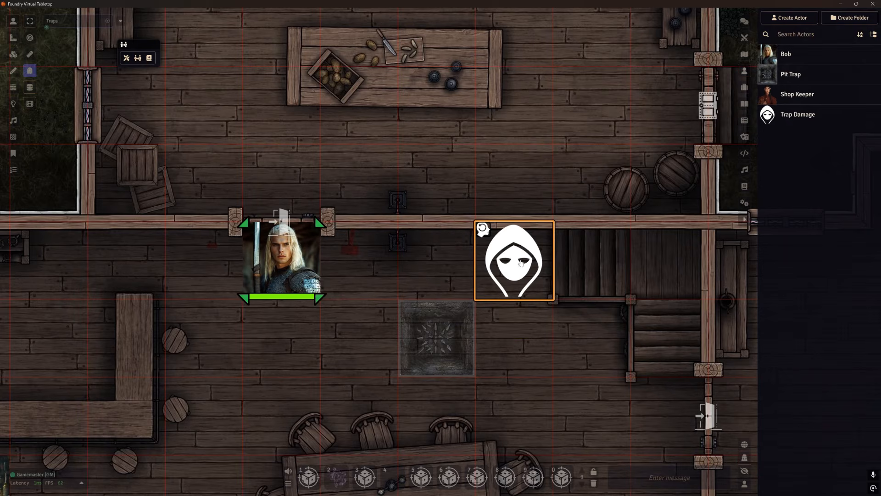
left_click(594, 175)
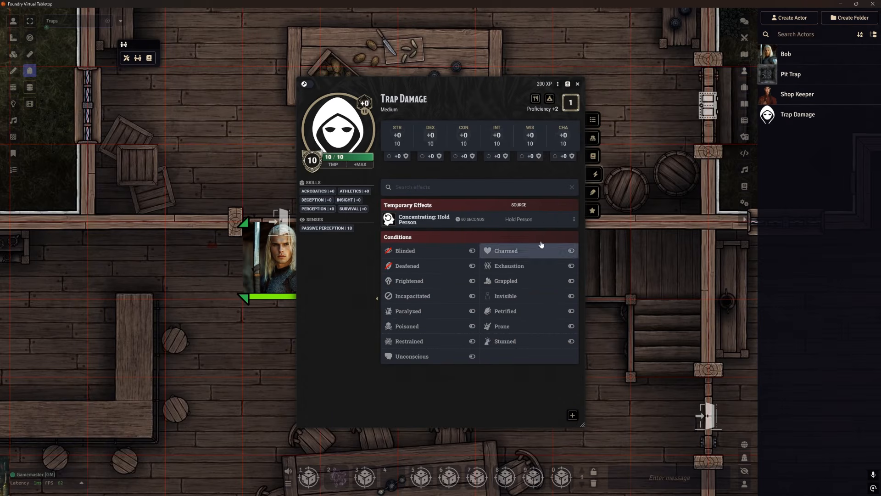
left_click(573, 219)
left_click(607, 253)
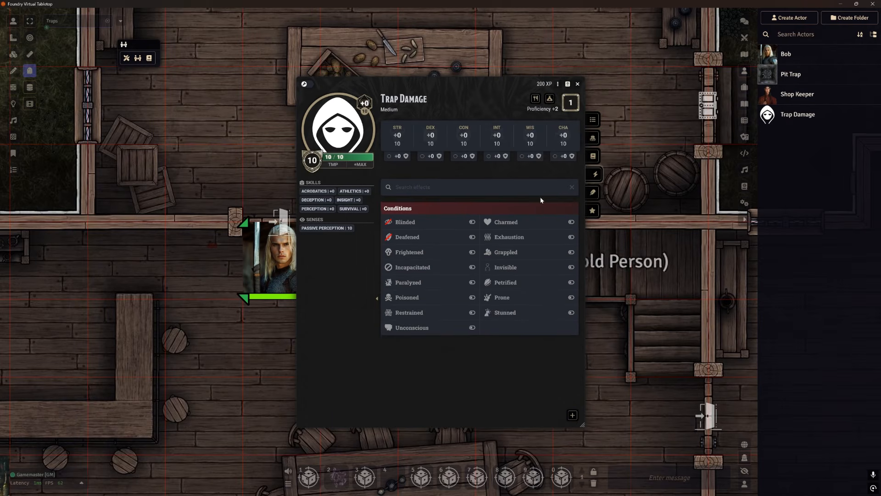
left_click(577, 84)
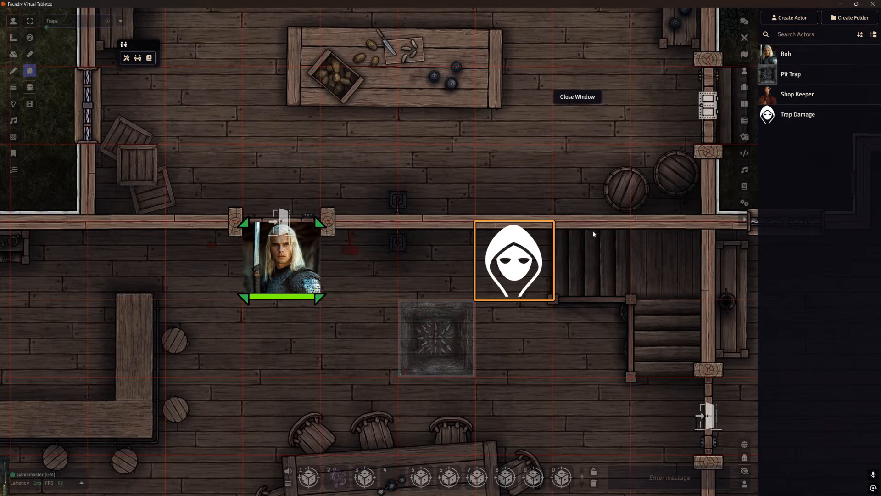
- Hide the Trap Damage token from players and move it sideways so it turns toward the doorway, keeping it beside the stairs
right_click(522, 257)
left_click(586, 194)
left_click(626, 261)
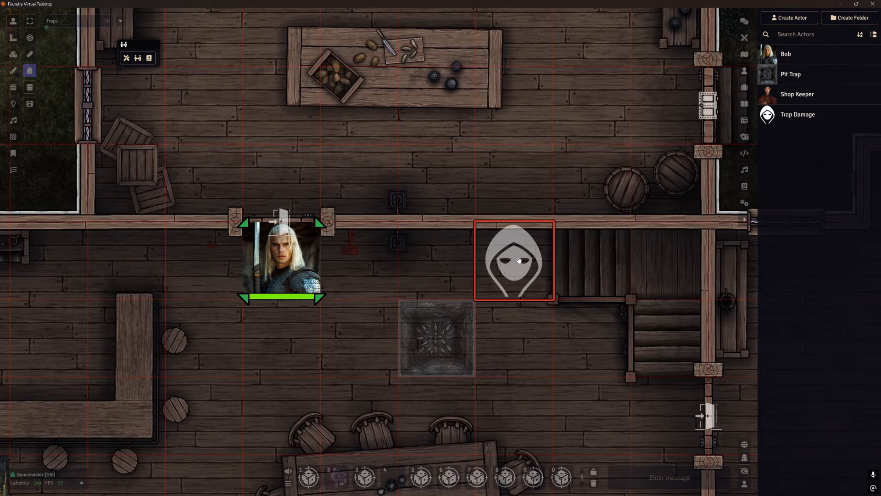
left_click_drag(519, 261, 668, 260)
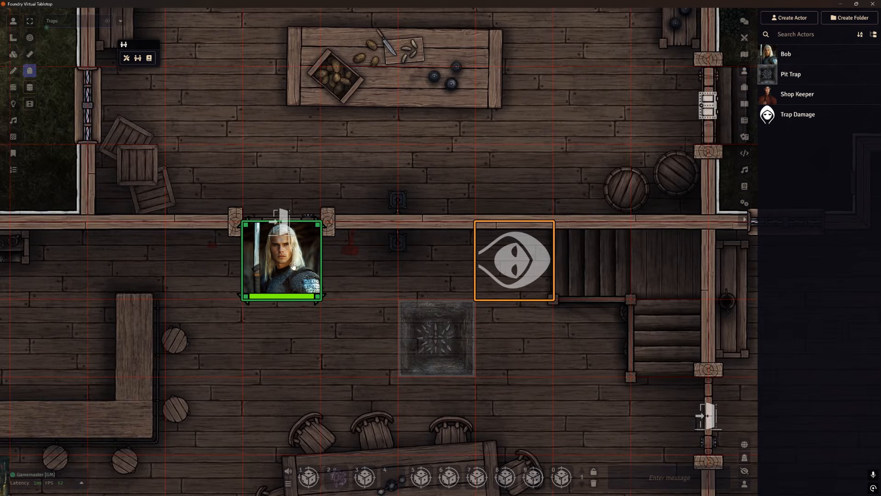
- Open the Trap Damage actor's Crossbow Trap item for editing and bring up its Automated Animations settings
left_click_drag(346, 324, 395, 329)
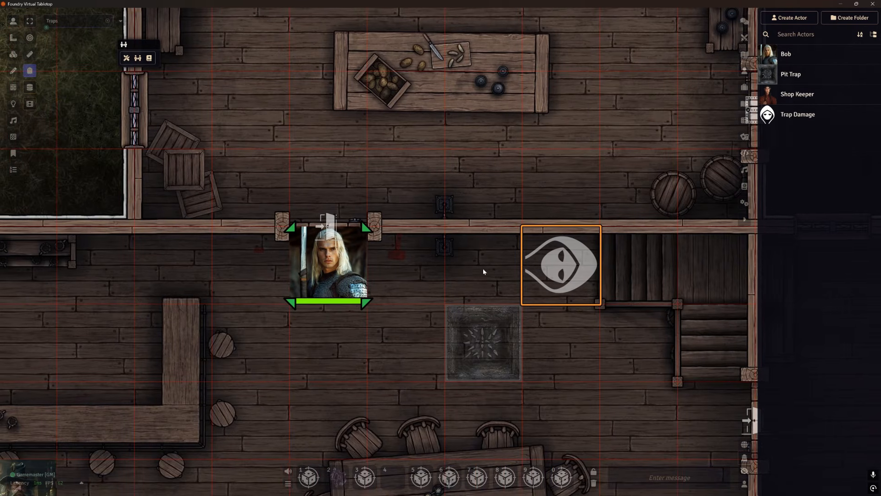
left_click(794, 114)
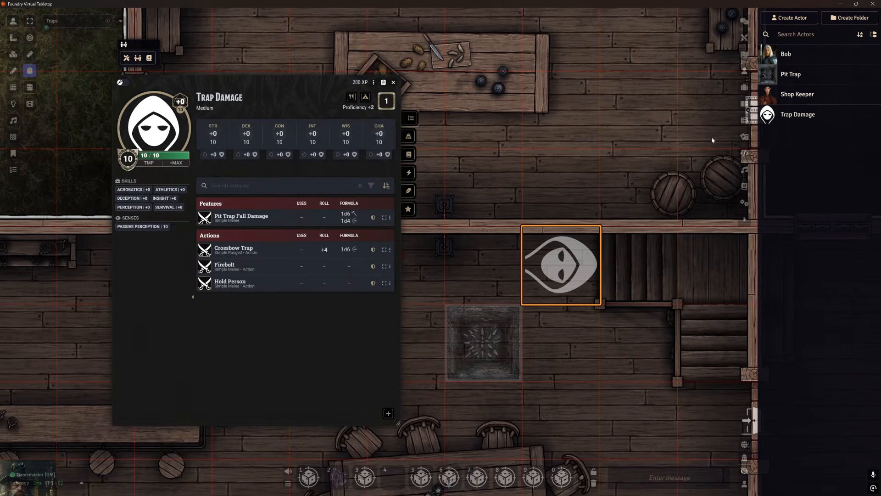
mouse_move(236, 251)
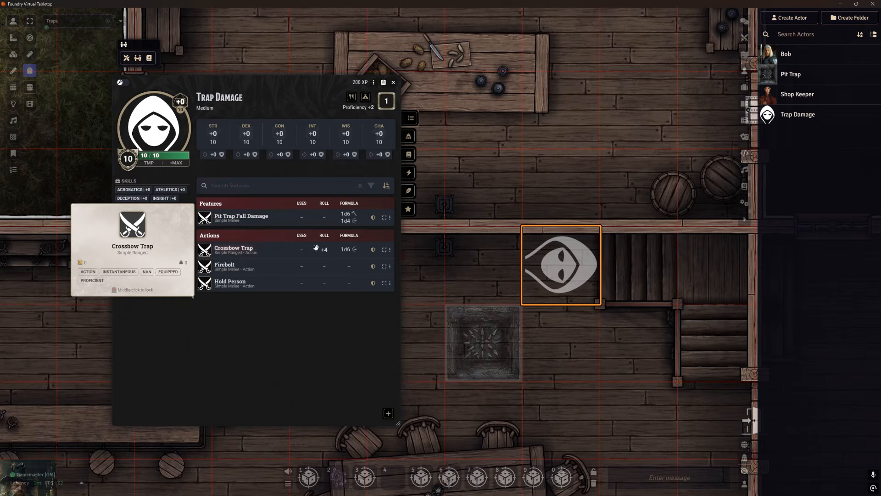
right_click(389, 253)
left_click(423, 261)
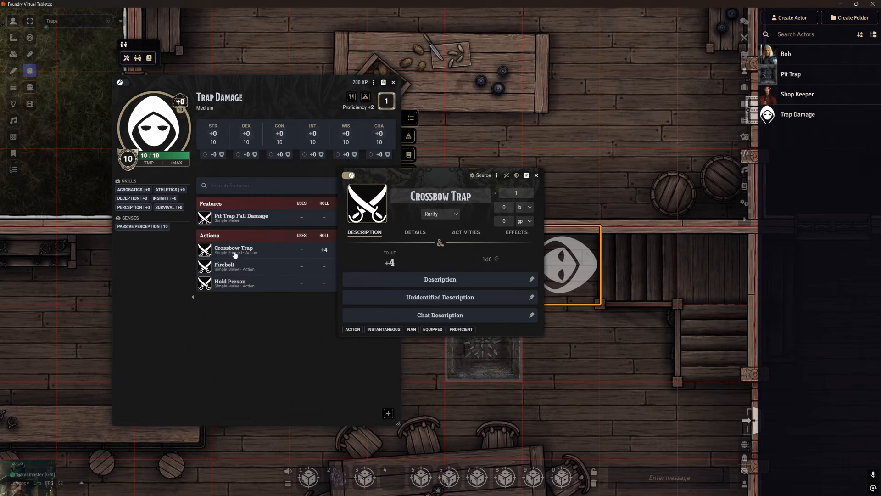
mouse_move(230, 255)
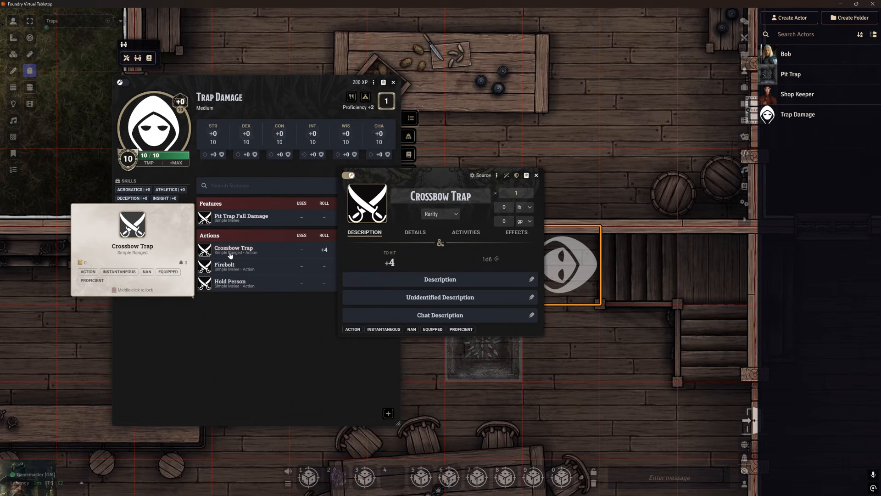
left_click(497, 175)
left_click(520, 199)
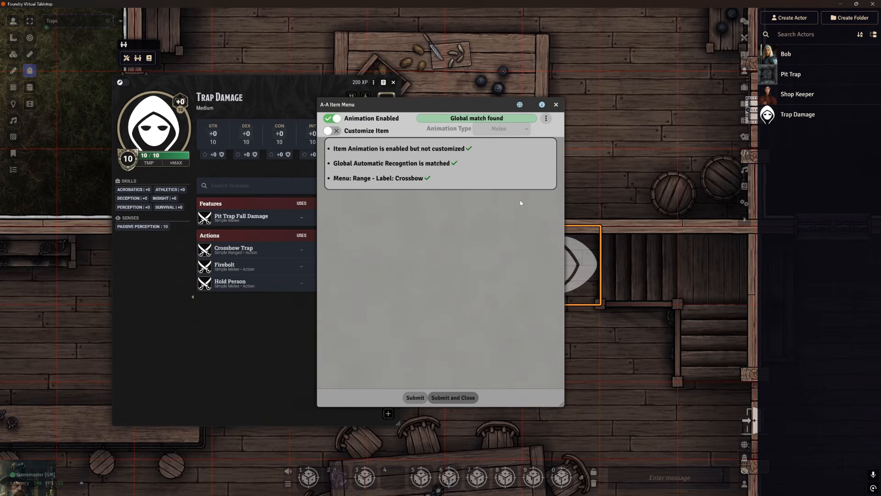
- Preview the Crossbow Trap's custom Melee and Range animation options, leave customization off, and close the animation, item and actor windows
left_click(338, 131)
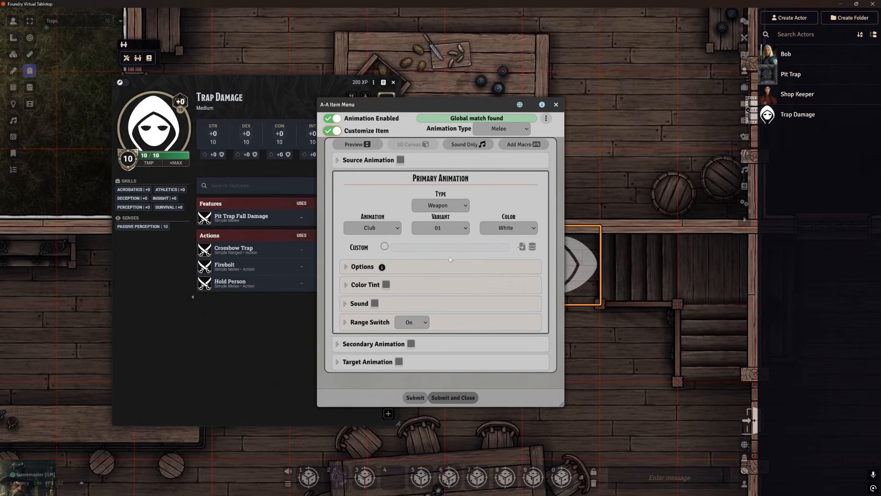
left_click(331, 131)
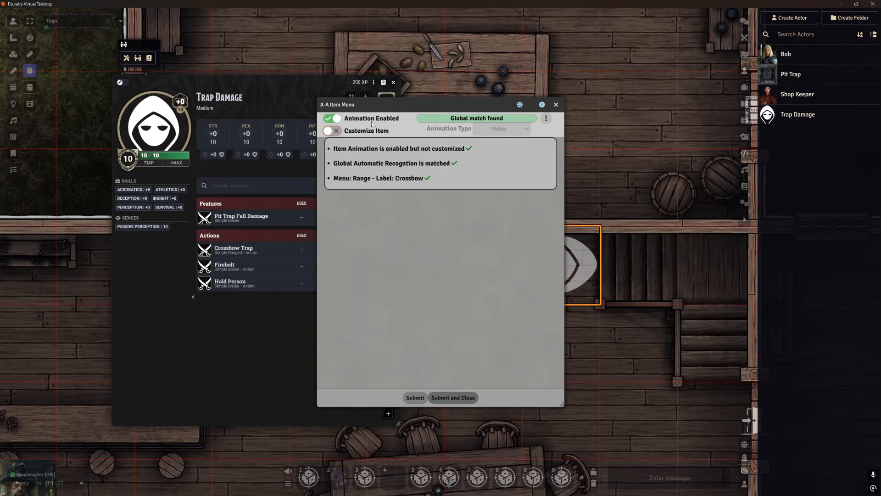
left_click(339, 131)
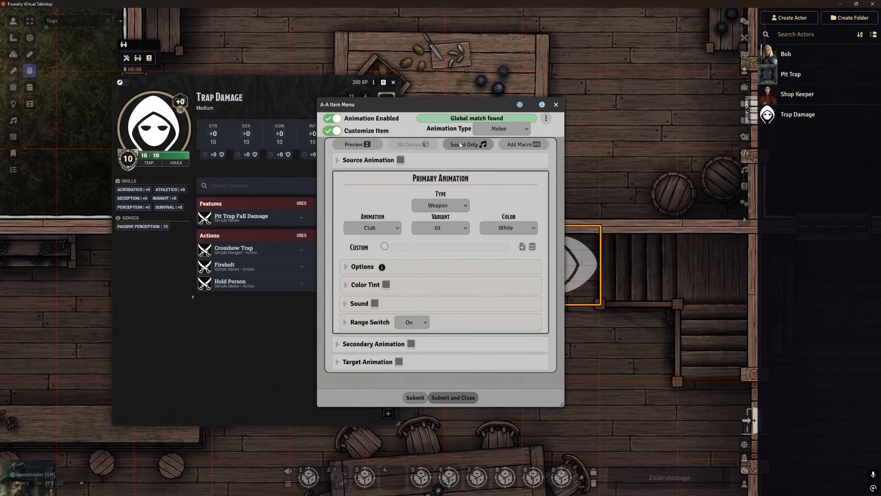
left_click(501, 129)
left_click(500, 151)
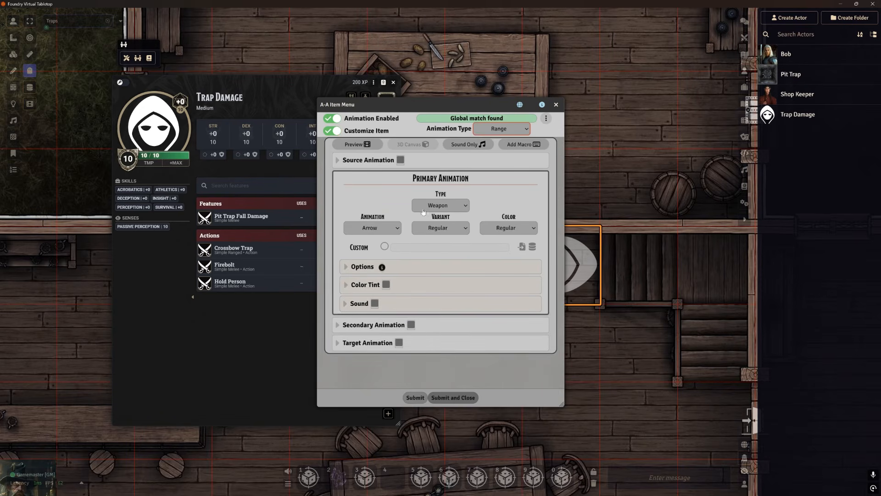
left_click(333, 131)
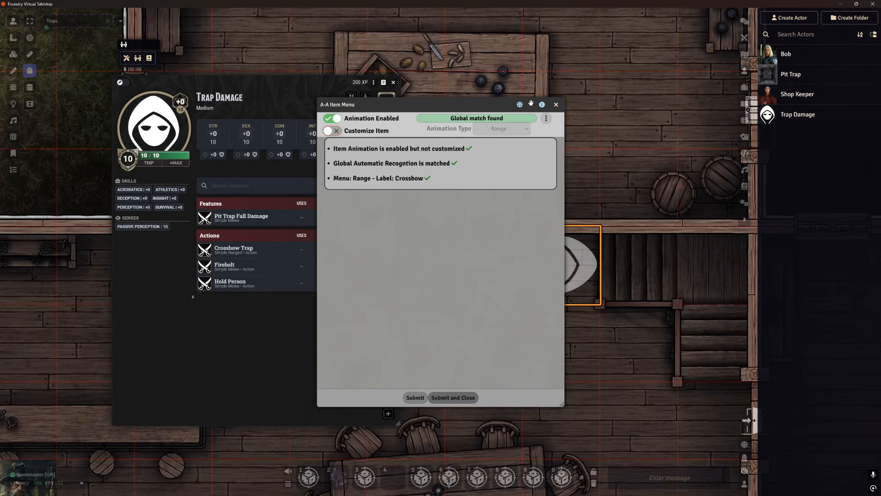
left_click(556, 105)
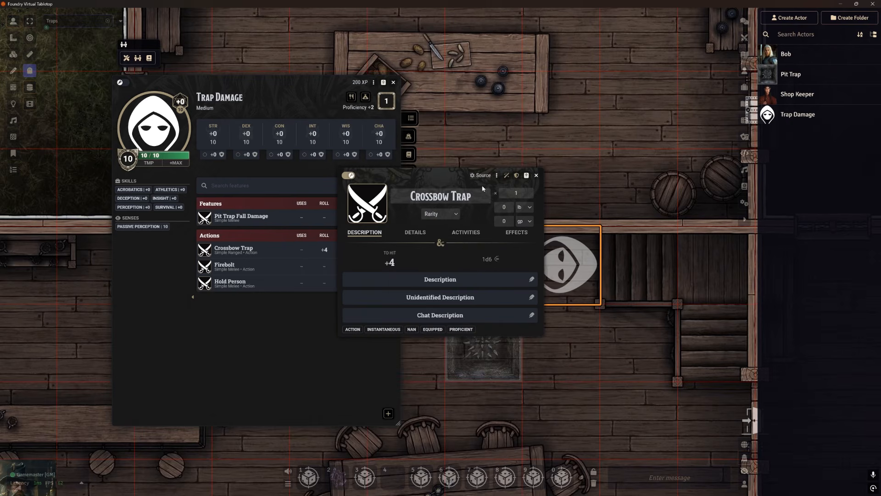
left_click(535, 176)
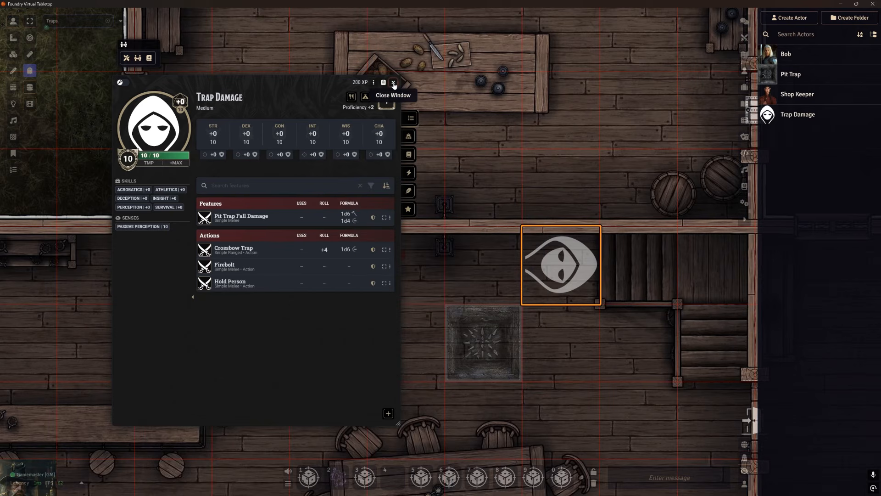
left_click(394, 84)
- Move the player character's token off and back onto the doorway trap, roll the Crossbow Trap attack normally, and step back out
left_click(324, 276)
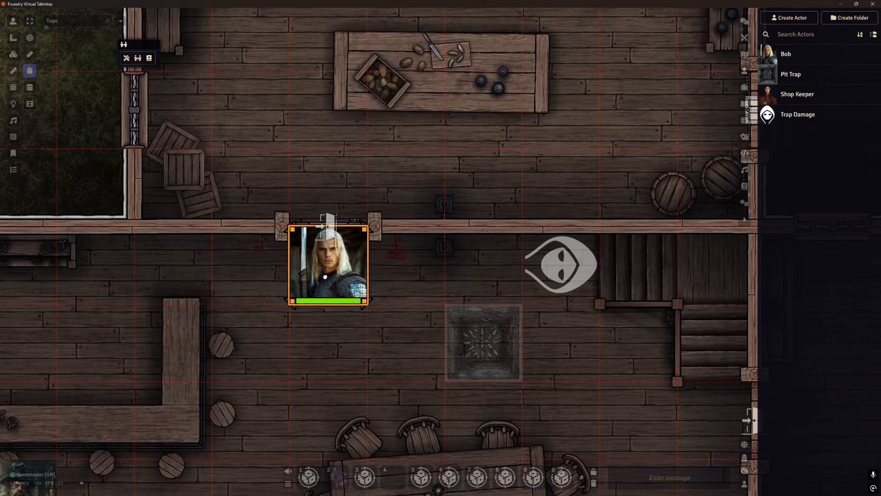
key("Down")
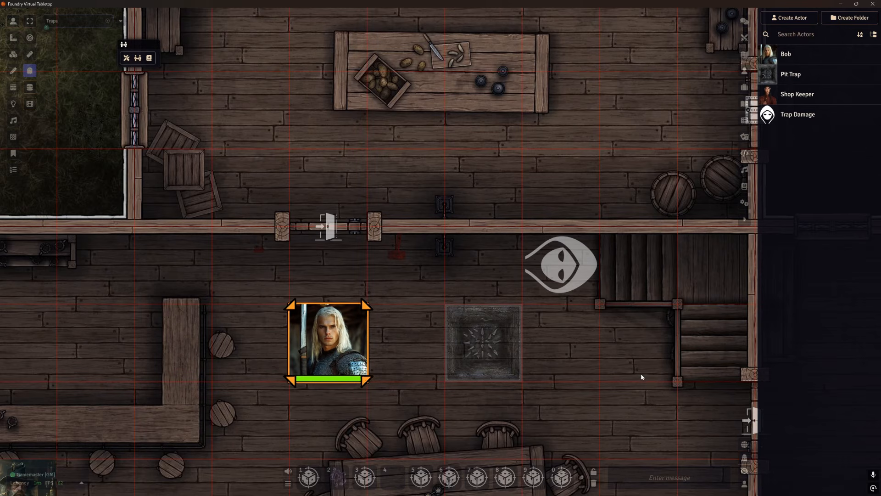
scroll(641, 373, "up", 4)
left_click_drag(674, 366, 483, 336)
key("Up")
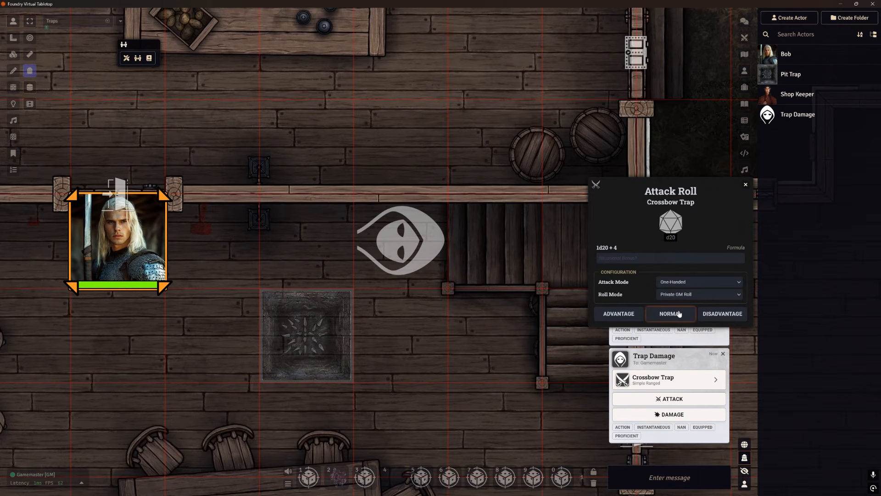
left_click(679, 314)
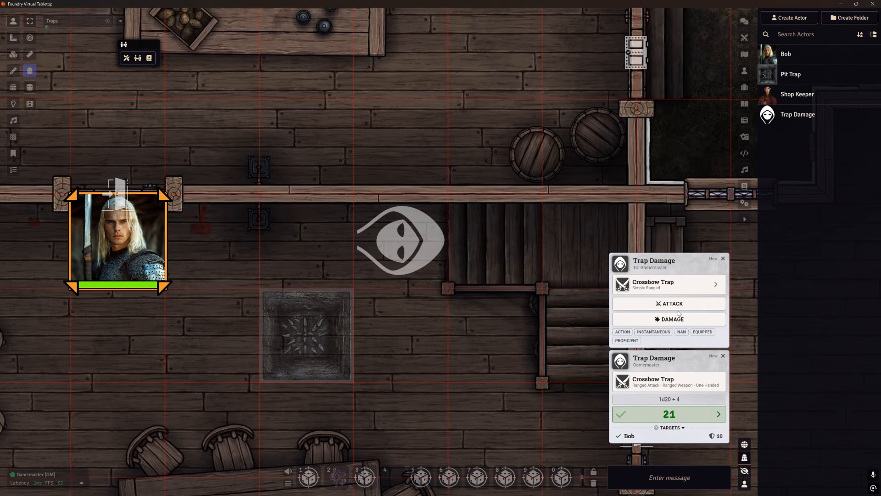
key("s")
scroll(508, 345, "down", 5)
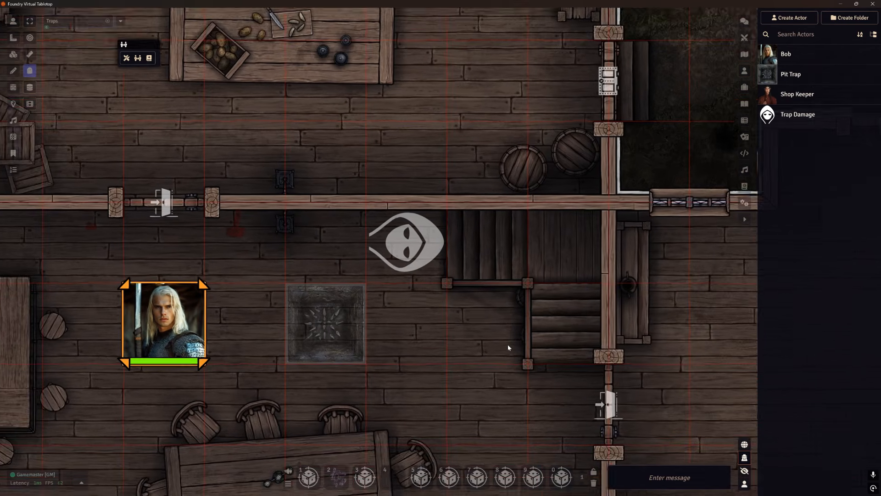
- Clear all messages from the chat log
left_click(745, 21)
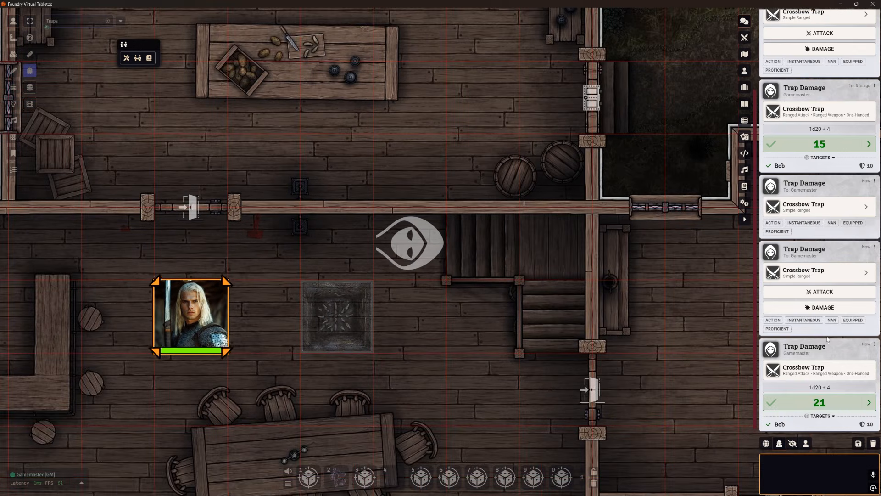
left_click(873, 444)
left_click(628, 479)
- Walk the player character's token onto the pit trap, unpause the game, and roll its Dexterity save and the Pit Trap Fall Damage
scroll(422, 346, "down", 5)
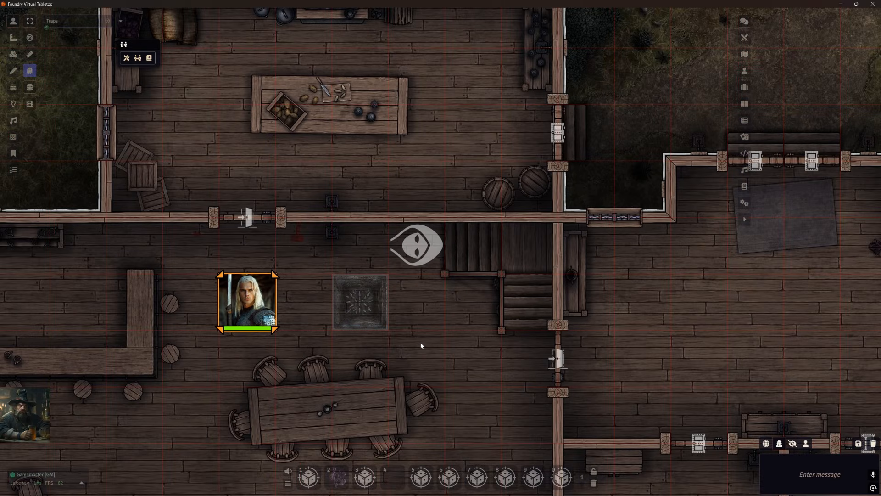
scroll(324, 336, "up", 5)
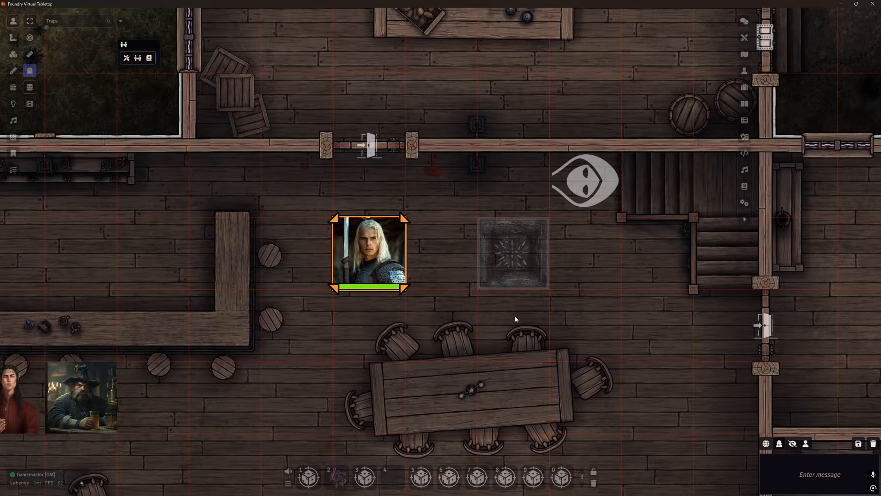
scroll(425, 249, "up", 3)
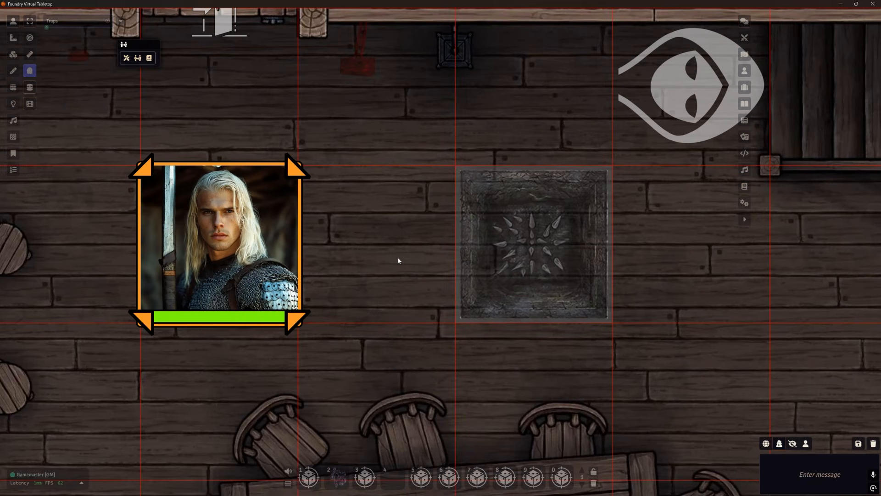
scroll(429, 240, "down", 2)
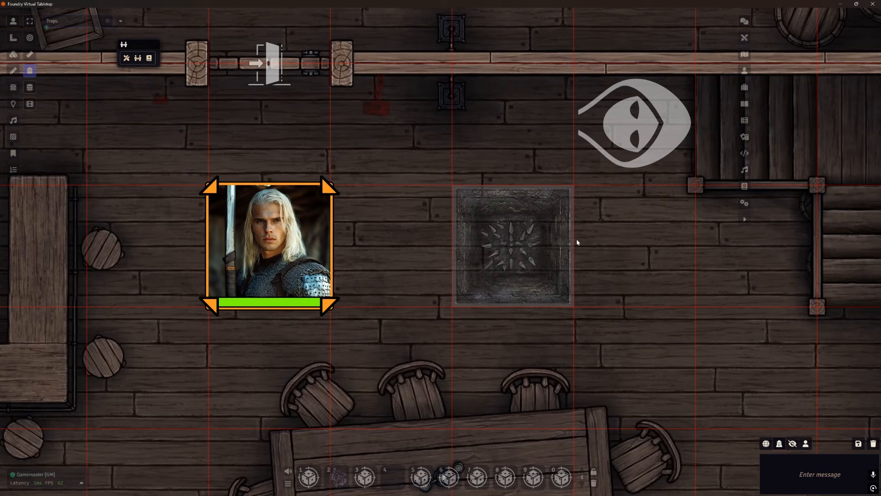
key("Right")
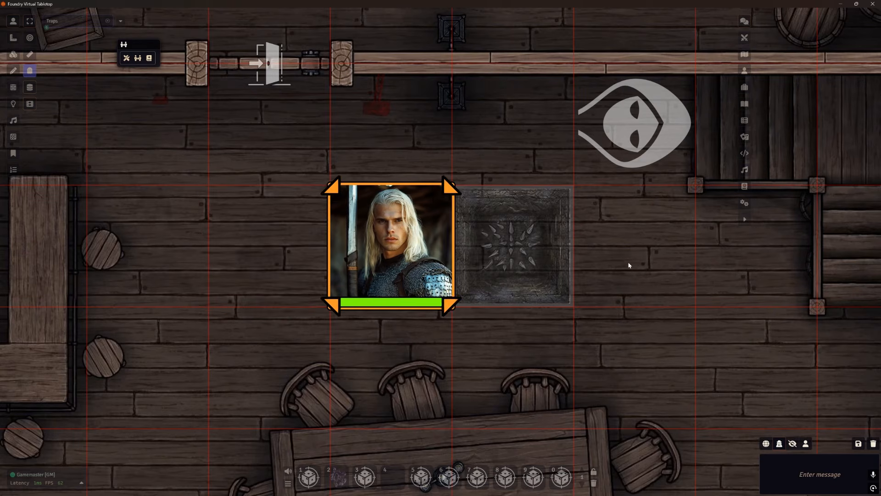
key("Right")
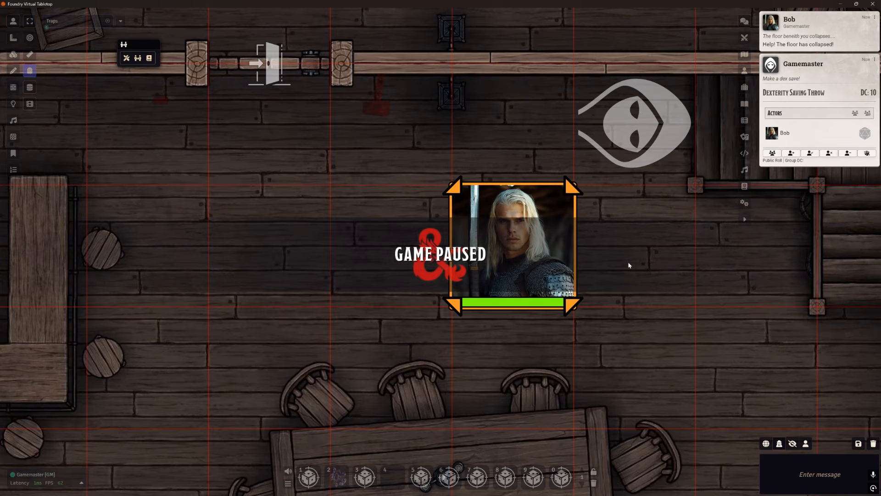
key("space")
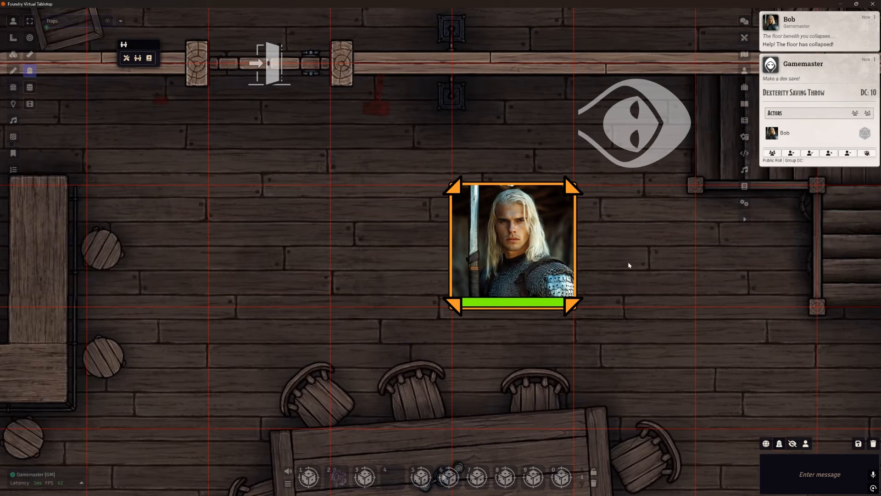
left_click(860, 138)
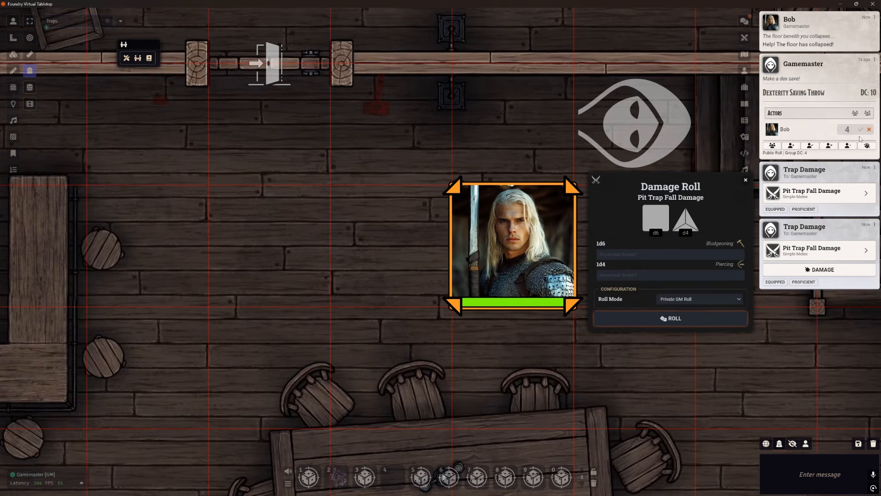
left_click(671, 318)
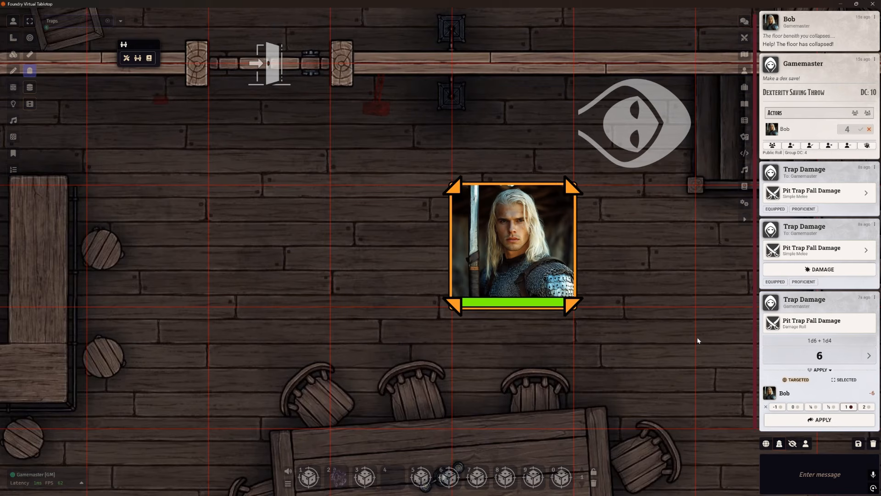
- Examine the Automated Animations settings of the Trap Damage actor's Pit Trap Fall Damage item, and close all its windows
left_click(745, 70)
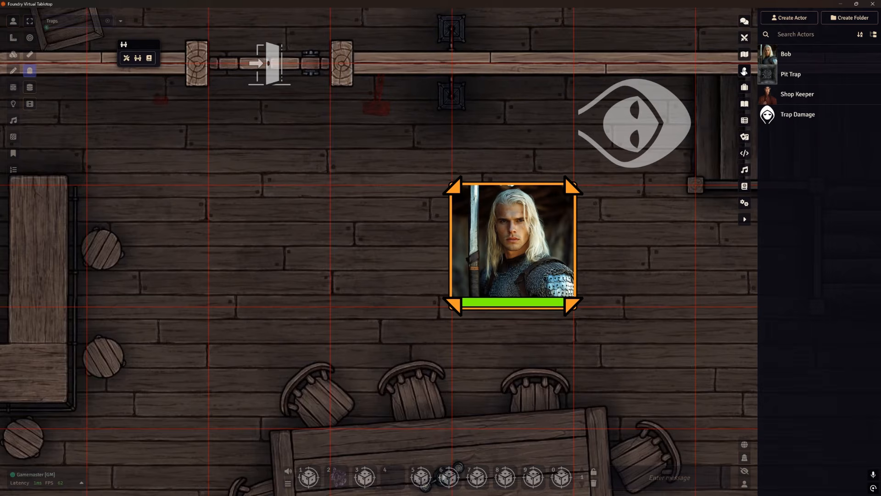
left_click(768, 114)
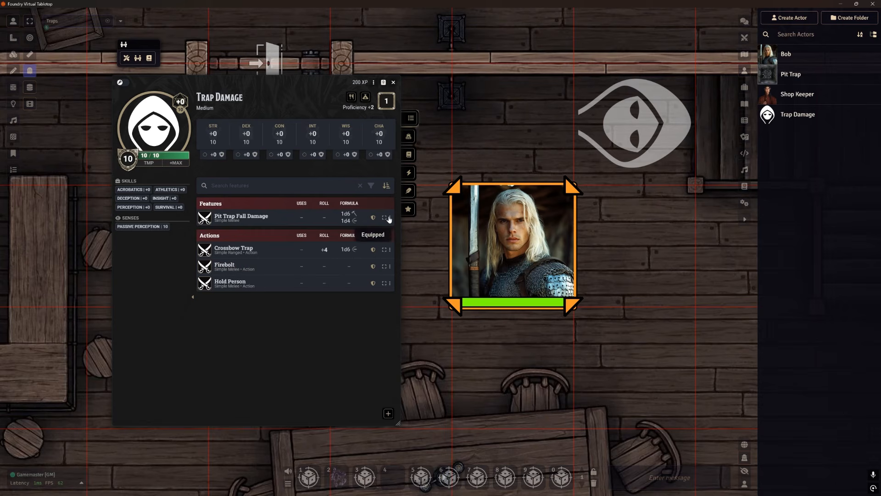
right_click(250, 222)
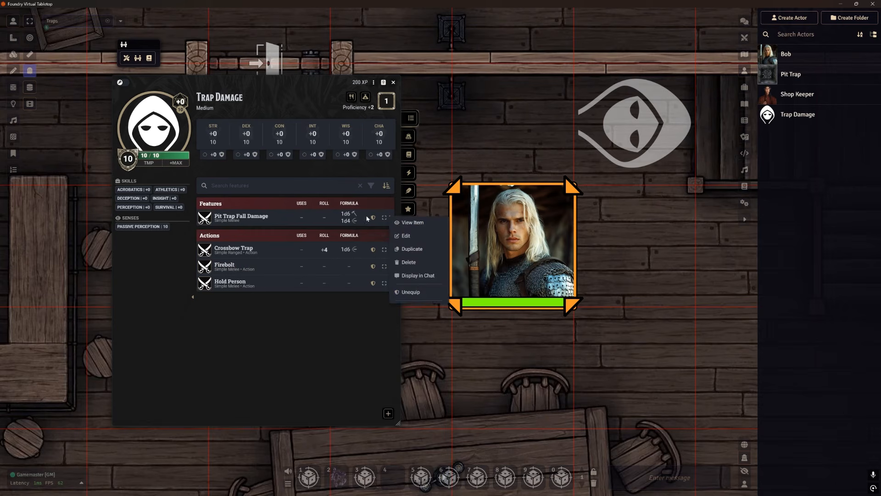
left_click(406, 235)
left_click(497, 178)
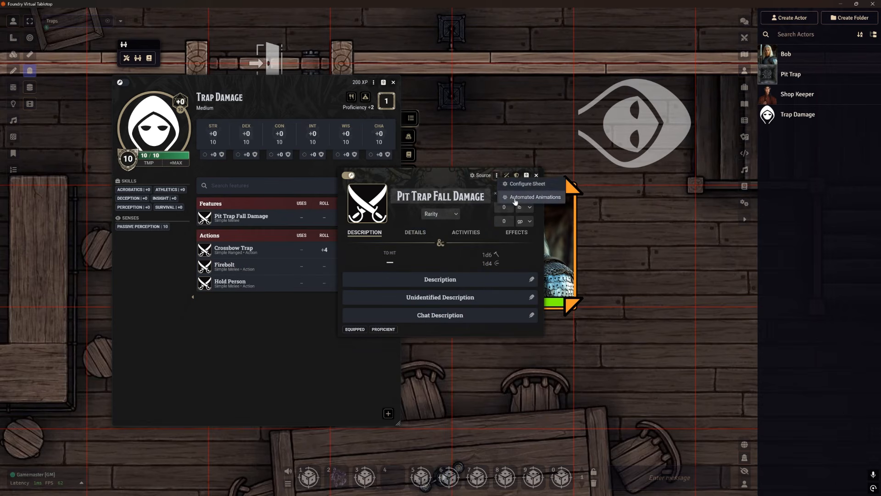
left_click(515, 205)
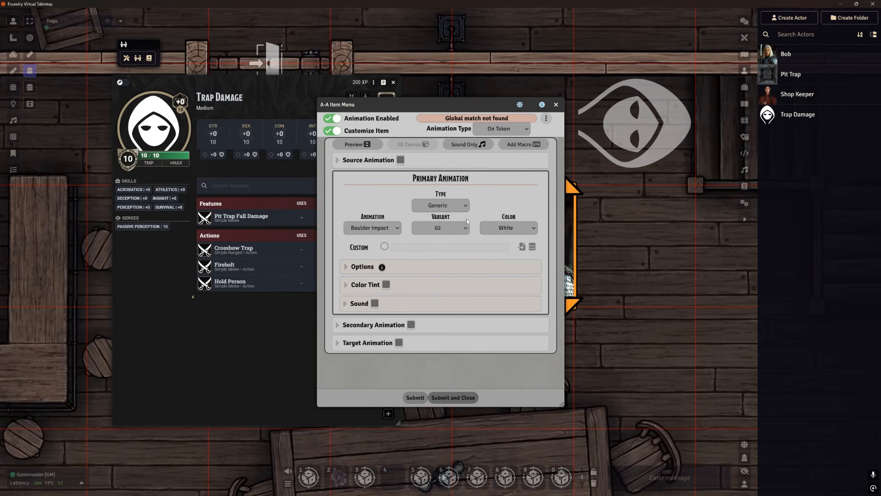
left_click(556, 104)
left_click(536, 174)
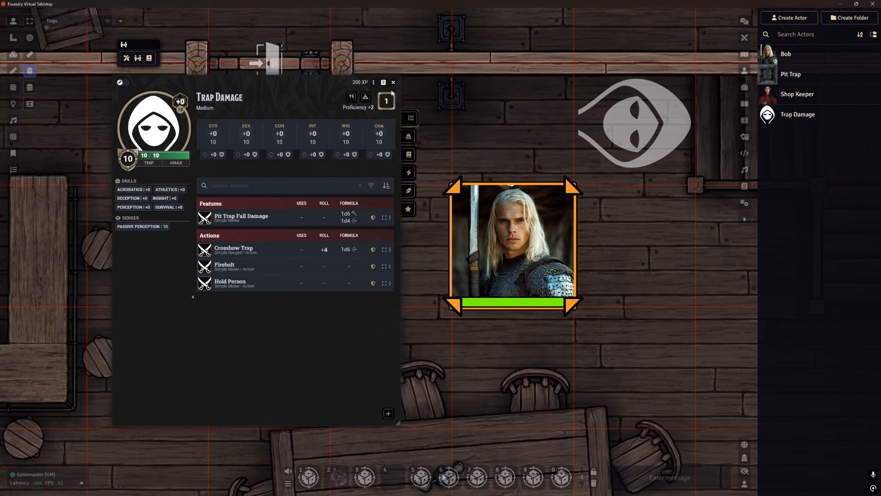
left_click(394, 83)
- Move the player character's token off the pit and into the doorway right of the stairs, and roll the triggered Fire Bolt attack normally
scroll(591, 236, "down", 1)
scroll(592, 236, "down", 5)
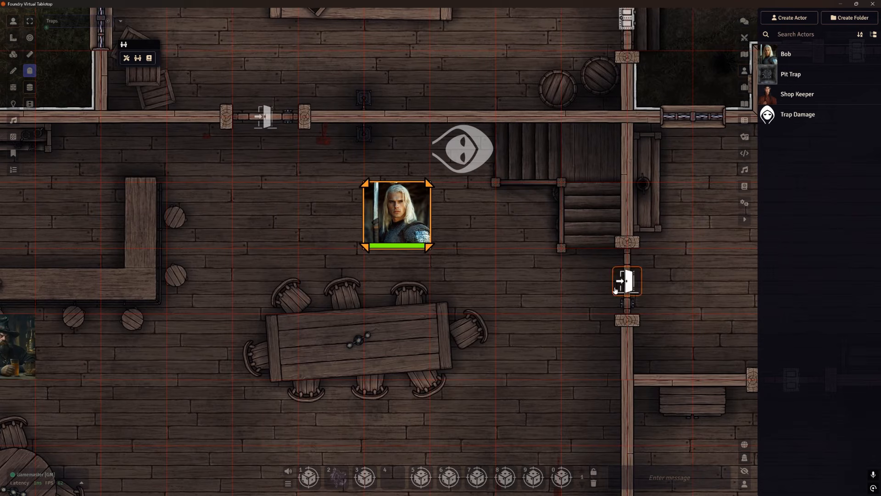
key("Down")
key("Right")
key("Right")
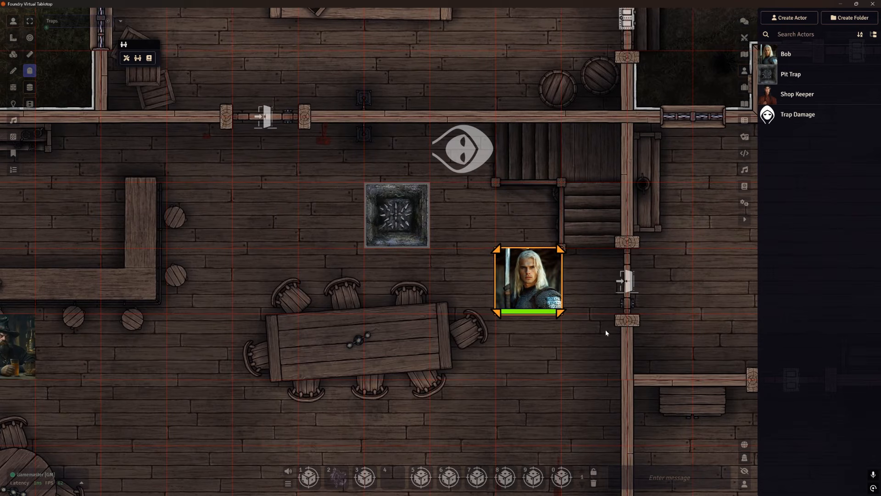
scroll(561, 274, "up", 4)
scroll(572, 262, "down", 1)
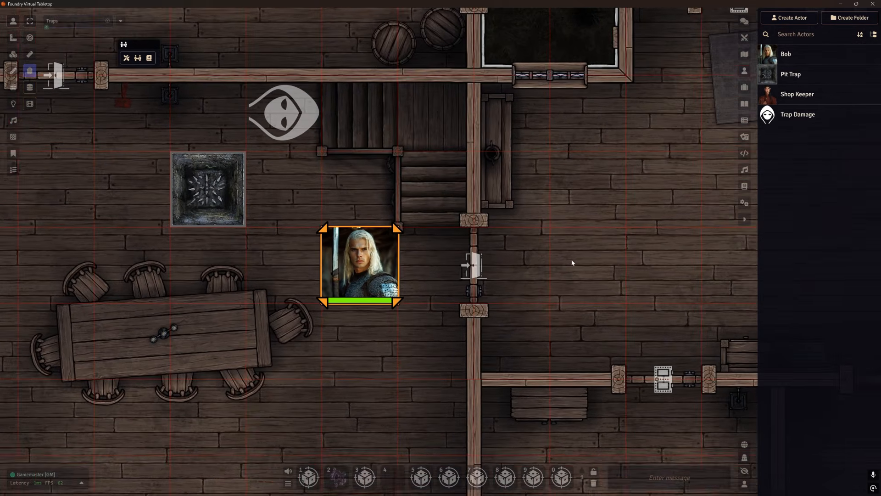
left_click_drag(573, 262, 446, 260)
key("Right")
key("Right")
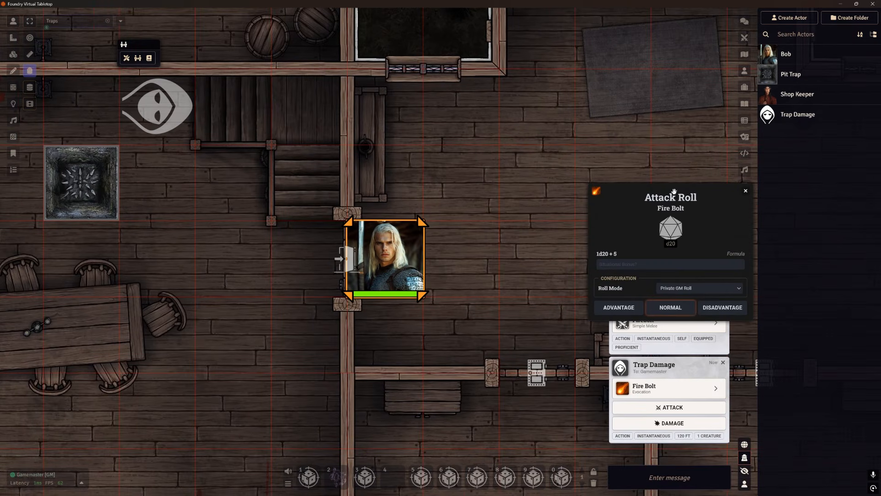
left_click(671, 308)
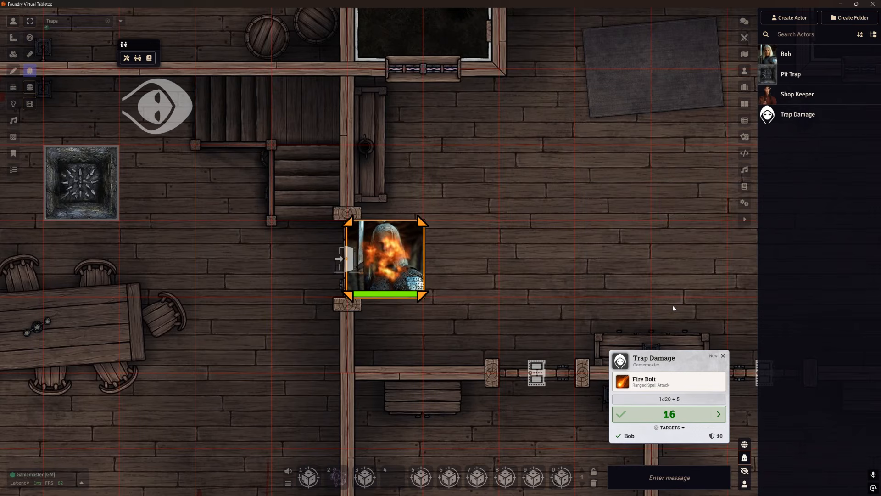
- Review the features and actions on the hidden Trap Damage token's sheet, and close it
scroll(255, 205, "down", 3)
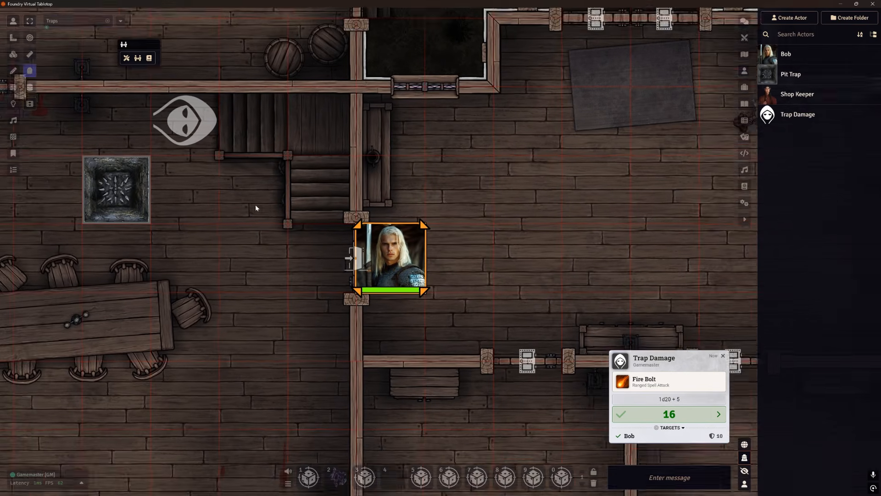
left_click_drag(258, 206, 365, 257)
left_click(305, 185)
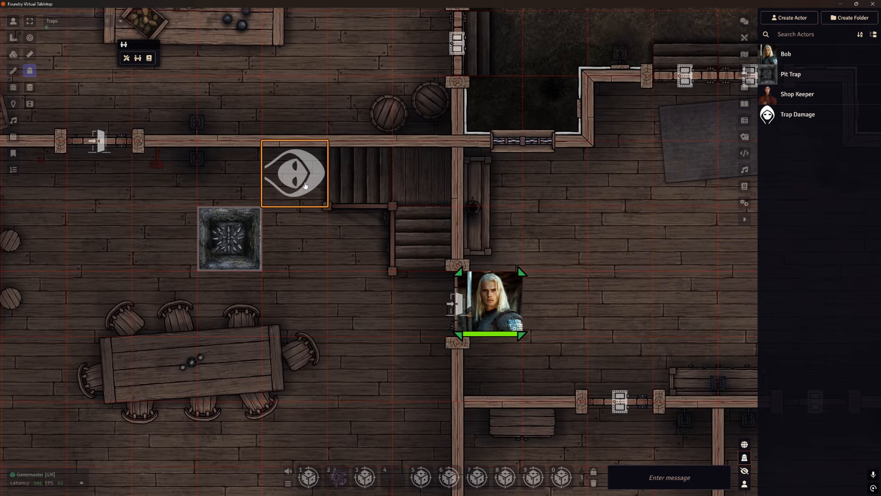
double_click(306, 185)
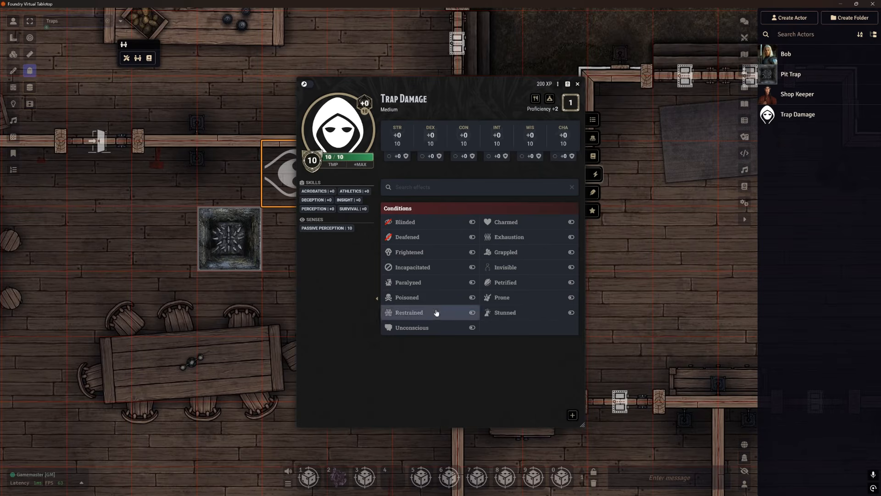
left_click(594, 121)
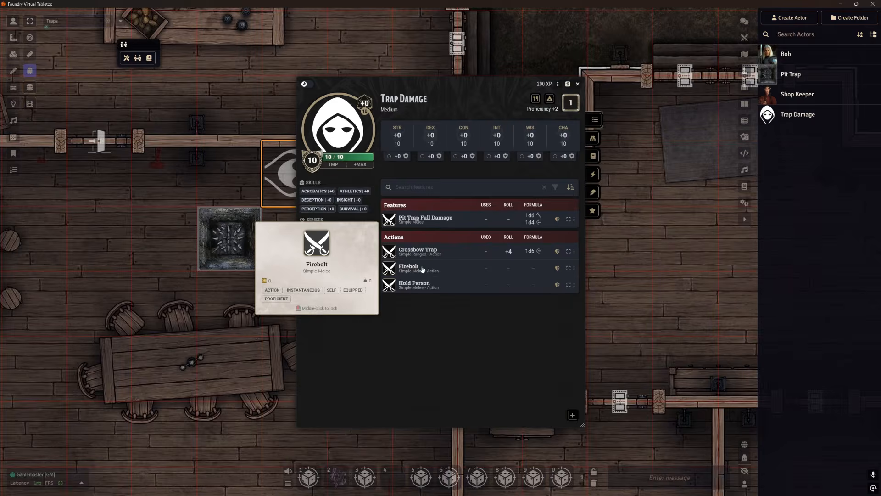
left_click(578, 85)
left_click_drag(560, 239, 580, 247)
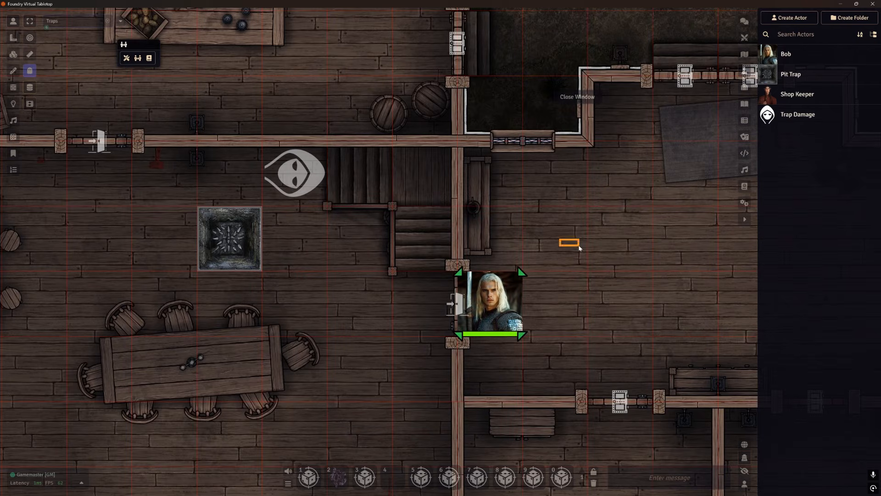
left_click_drag(405, 249, 487, 255)
left_click(379, 192)
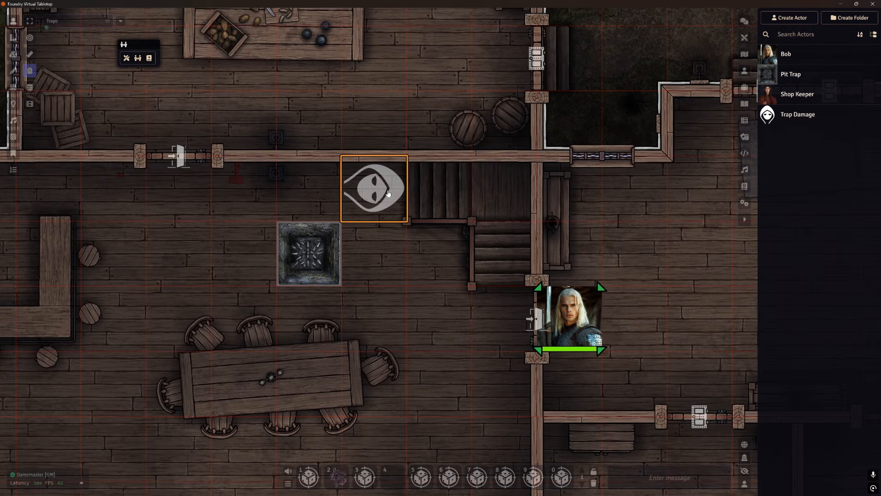
- Check the Trap Damage actor's sheet from the actor directory, close it, and duplicate the actor
left_click(789, 114)
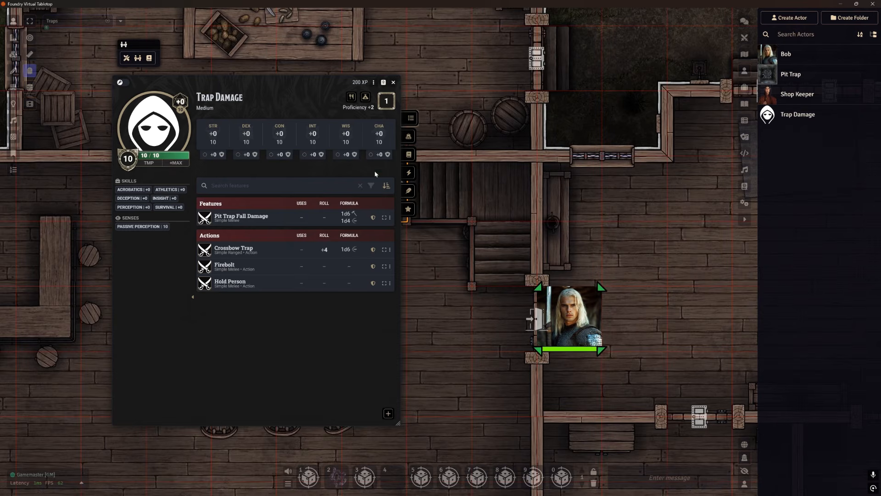
left_click(394, 83)
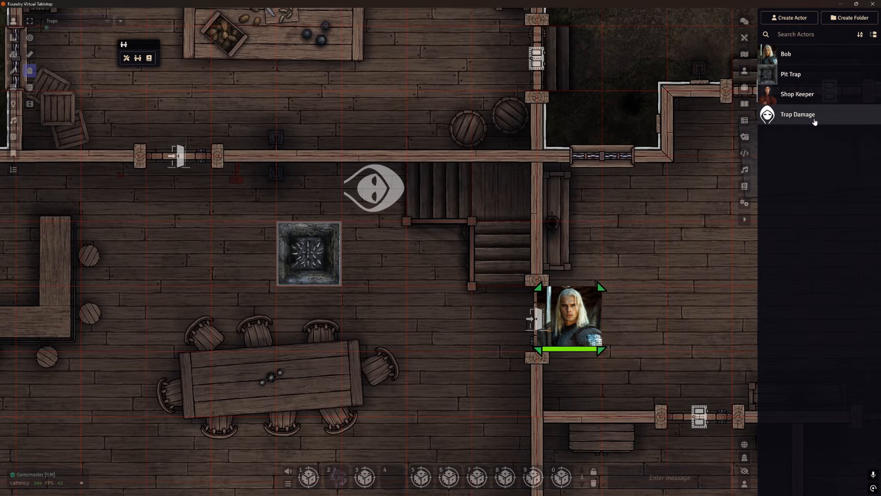
right_click(790, 115)
left_click(814, 170)
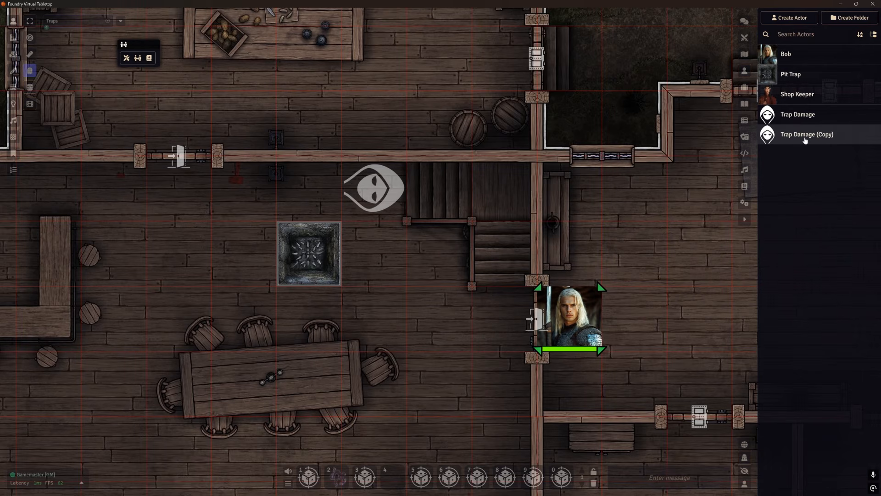
- Delete the Trap Damage (Copy) actor from the actor directory
right_click(806, 136)
left_click(823, 180)
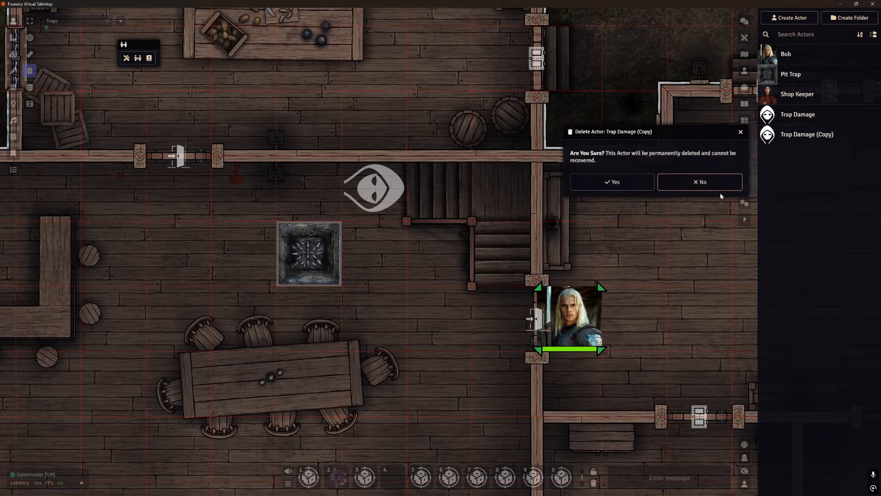
left_click(636, 183)
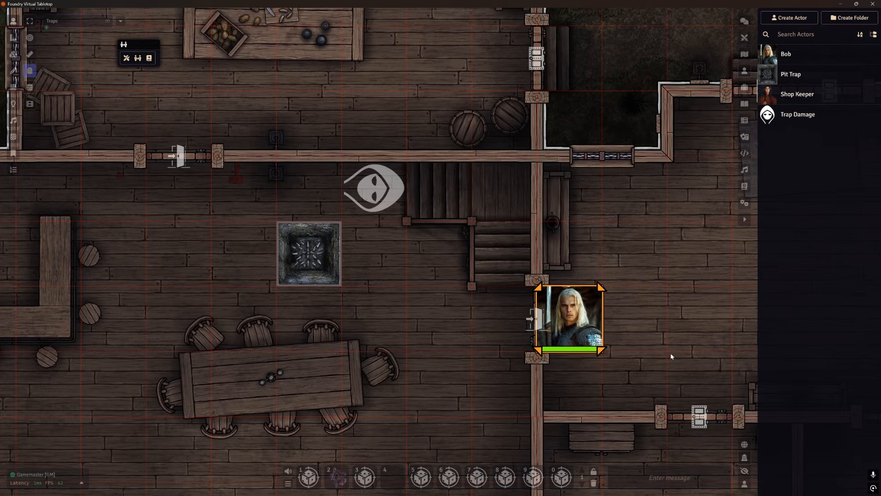
- Walk the player character's token around the squares beside the doorway, and cross the wall onto the stairs instead of passing through the doorway
scroll(671, 353, "up", 5)
key("Right")
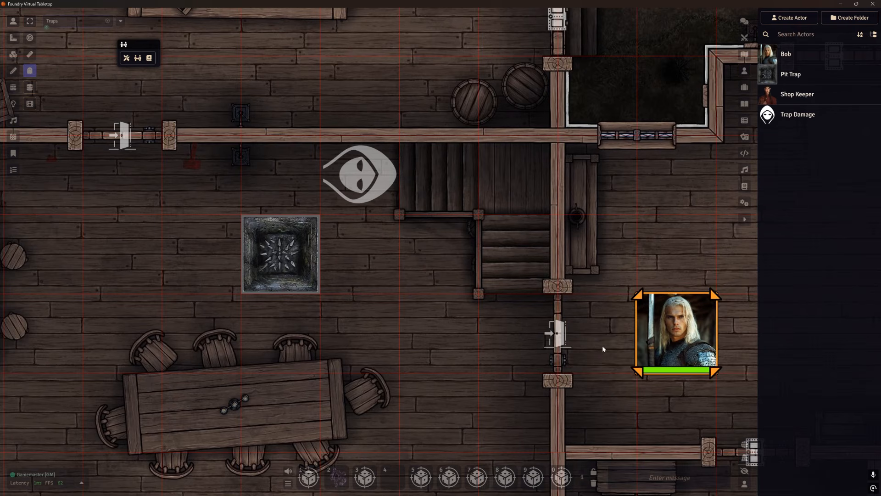
key("Left")
key("Up")
key("Down")
key("Down")
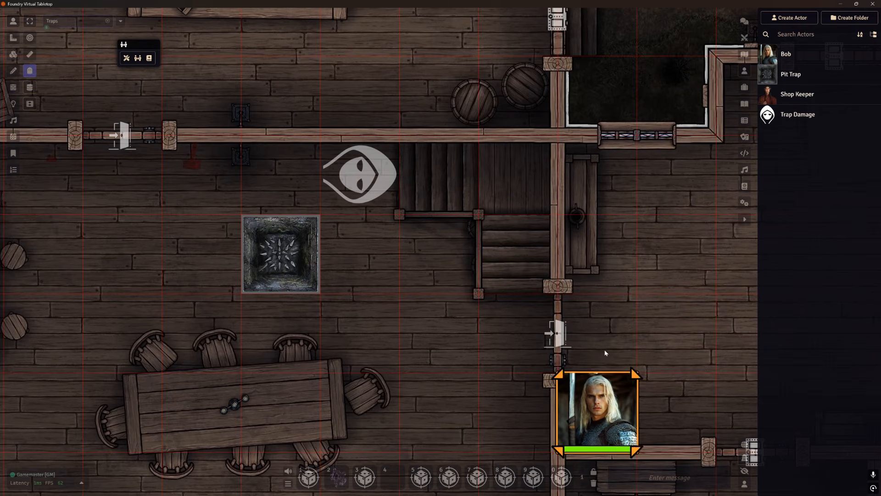
key("Up")
key("Up")
key("Left")
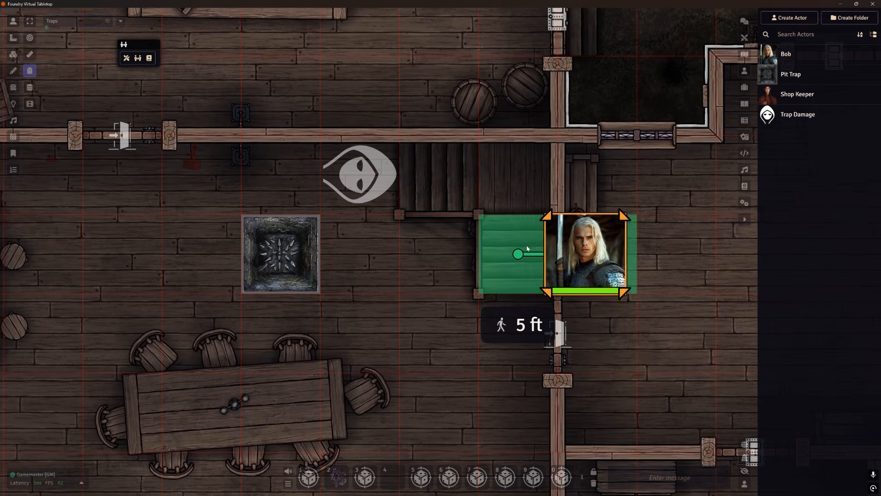
- Walk the token back through the doorway, roll the triggered Fire Bolt attack normally, and move the token one square farther right
key("Down")
key("Down")
key("Up")
key("Up")
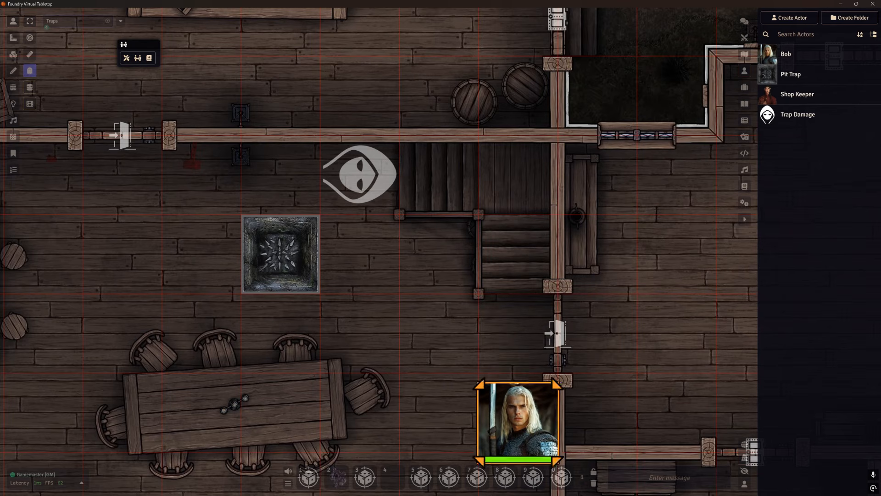
key("Down")
key("Right")
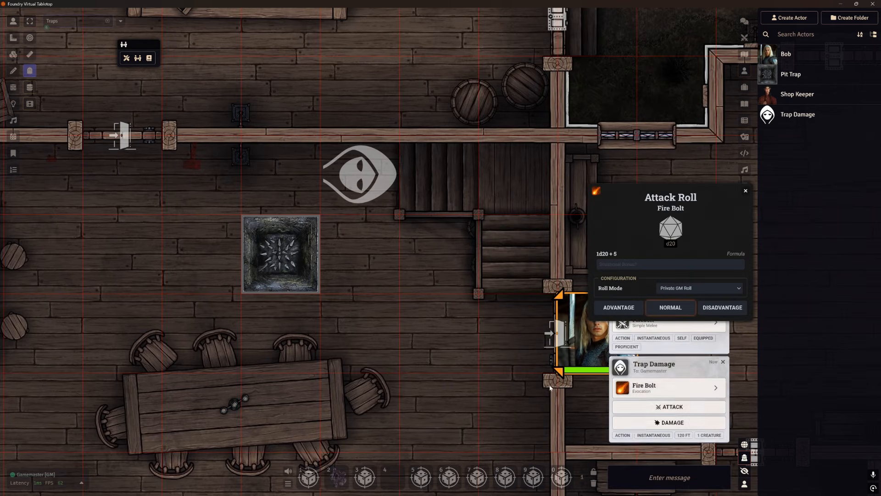
left_click_drag(500, 304, 423, 308)
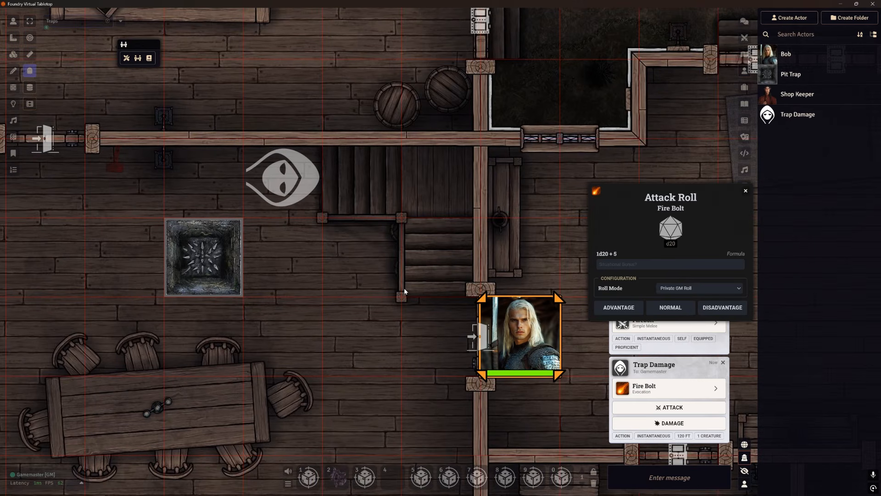
scroll(425, 311, "up", 4)
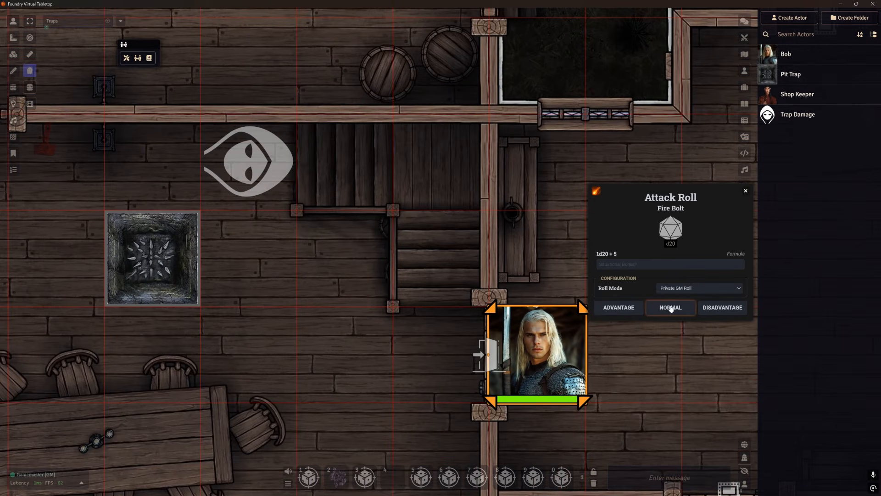
left_click(671, 309)
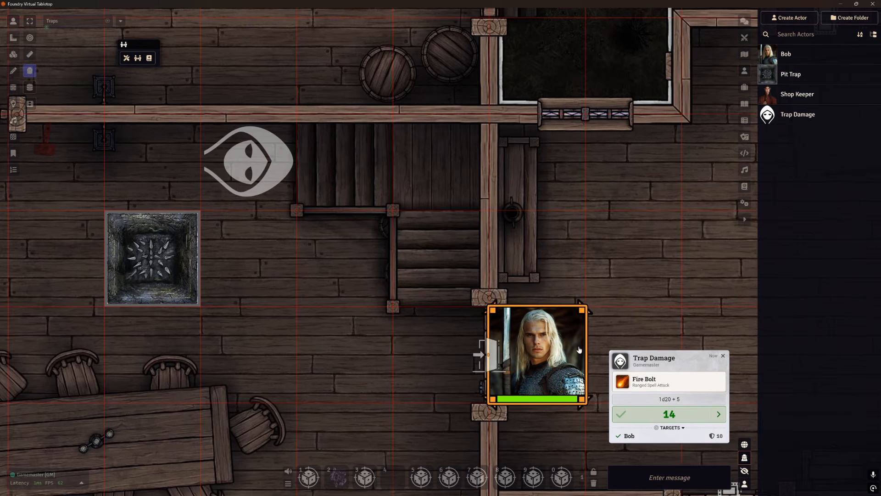
key("Right")
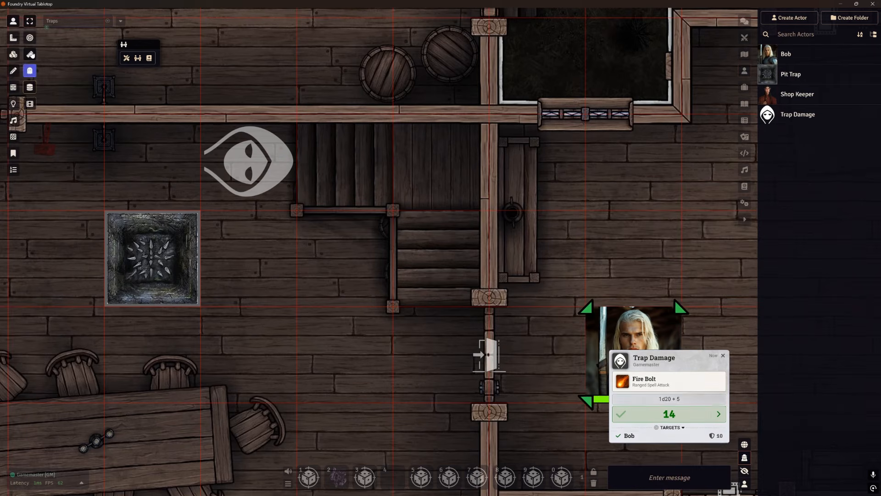
- Examine the thin trigger tile across the doorway beside the stairs, and return to the token controls
left_click(12, 54)
scroll(459, 353, "up", 5)
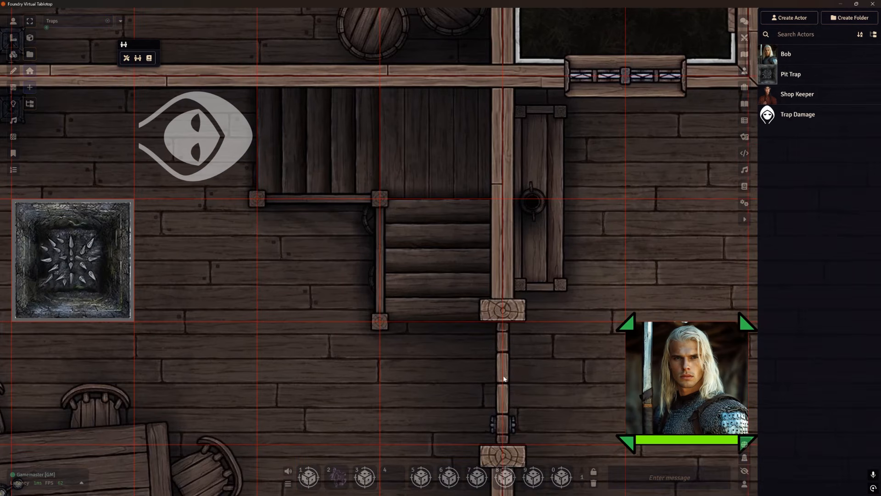
left_click(503, 382)
scroll(445, 389, "up", 5)
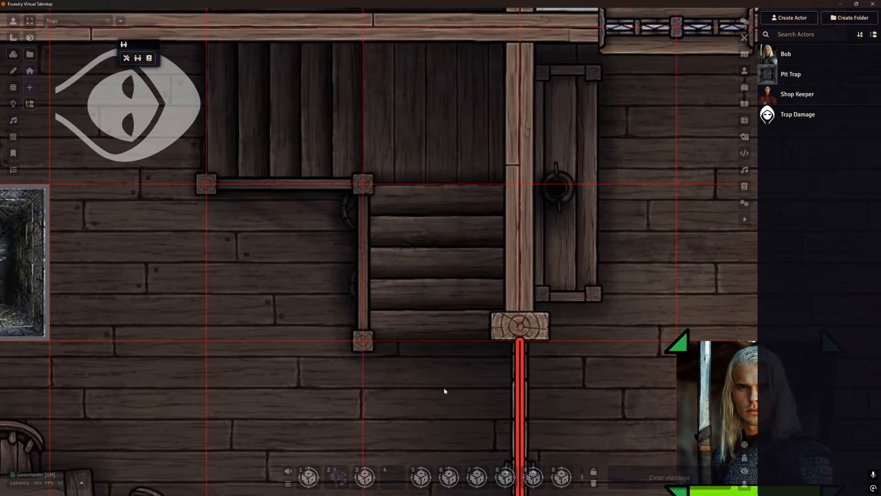
left_click_drag(445, 389, 433, 276)
scroll(433, 276, "down", 3)
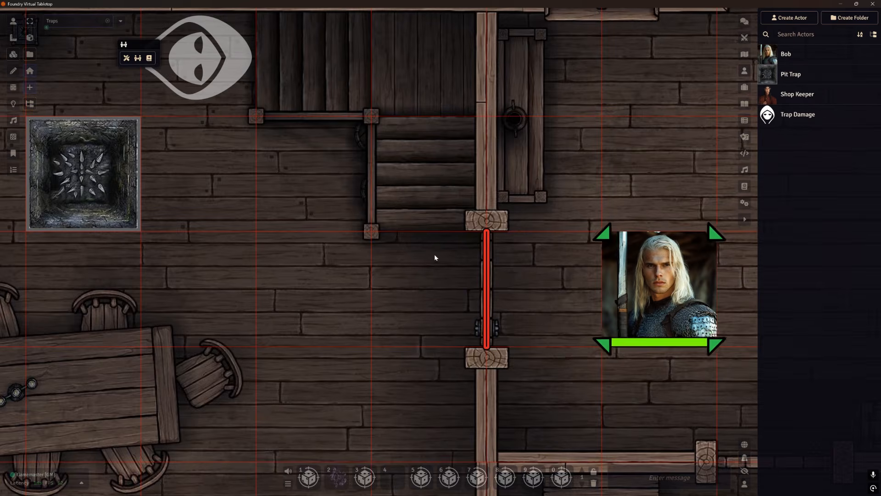
scroll(435, 254, "down", 5)
scroll(502, 288, "up", 5)
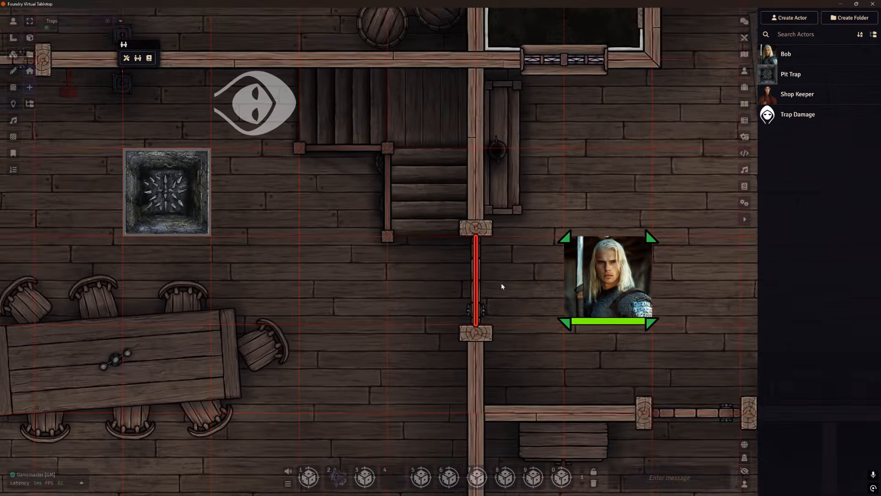
scroll(542, 287, "up", 3)
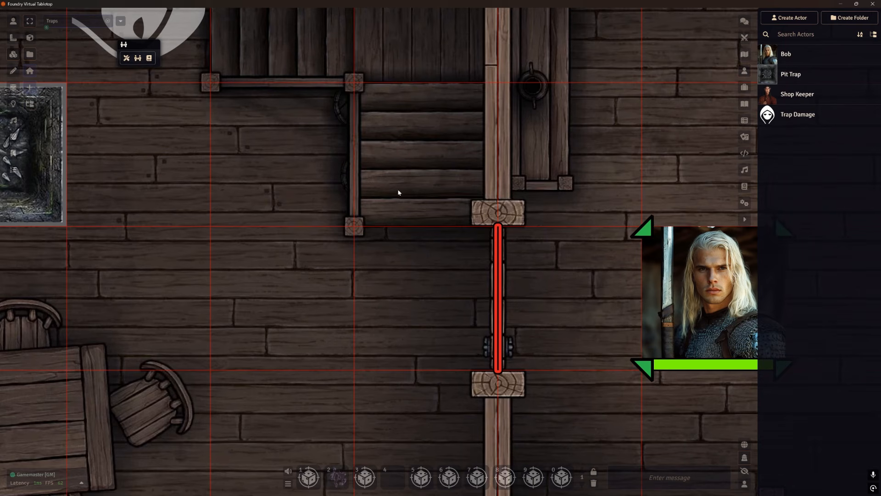
left_click(13, 21)
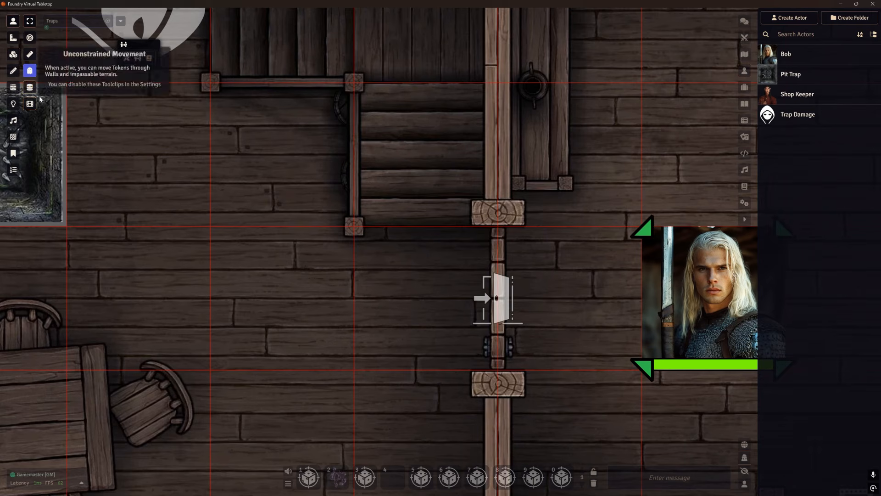
left_click(29, 54)
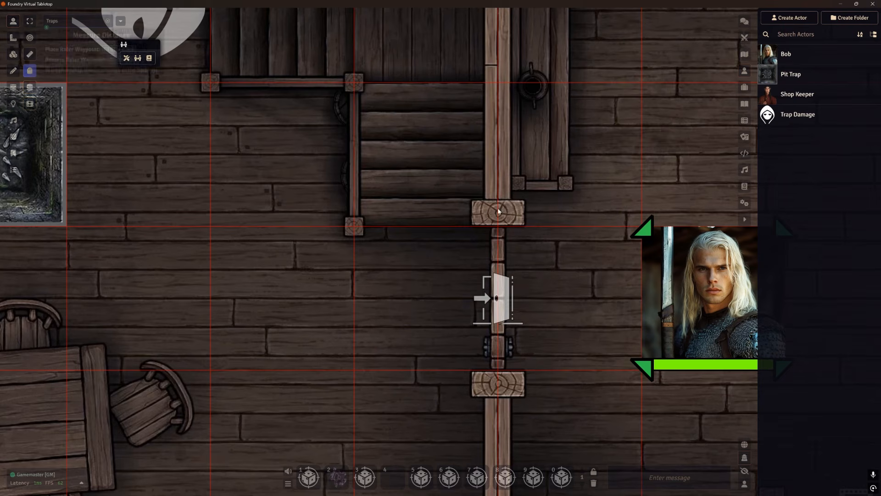
left_click_drag(498, 228, 498, 153)
left_click_drag(569, 368, 543, 194)
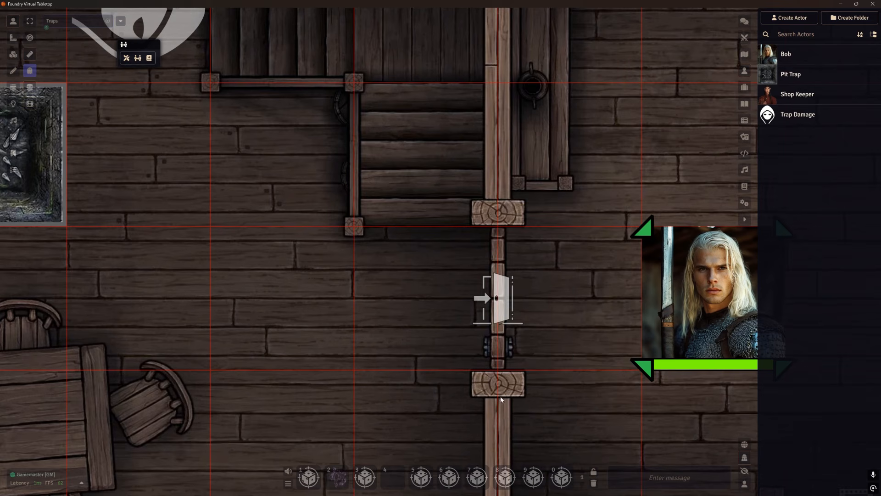
left_click_drag(498, 370, 499, 191)
scroll(594, 272, "down", 1)
scroll(594, 273, "down", 9)
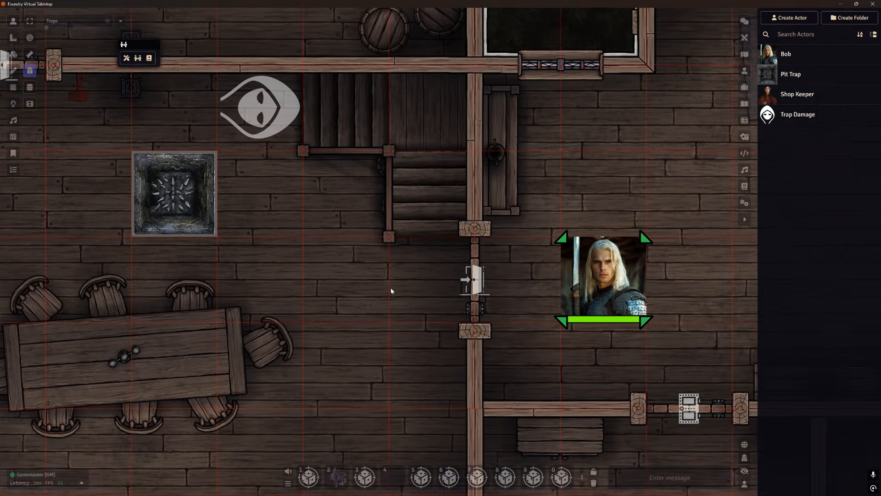
left_click_drag(391, 289, 468, 303)
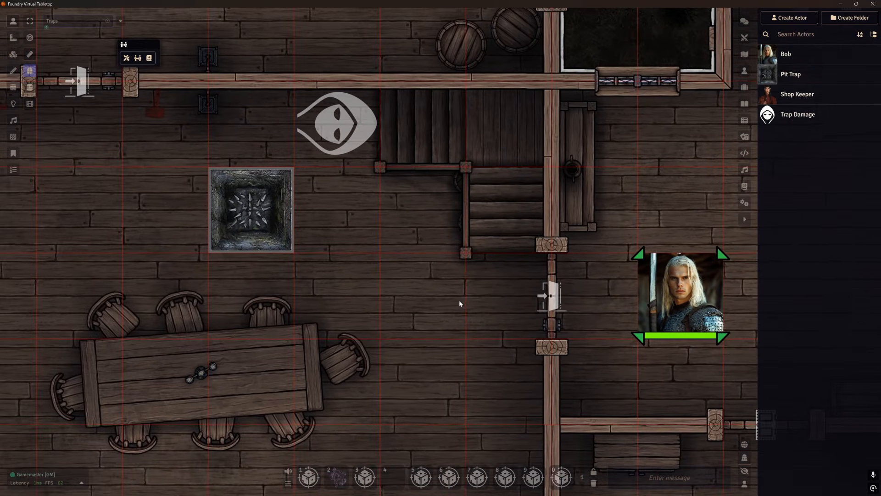
scroll(459, 300, "down", 1)
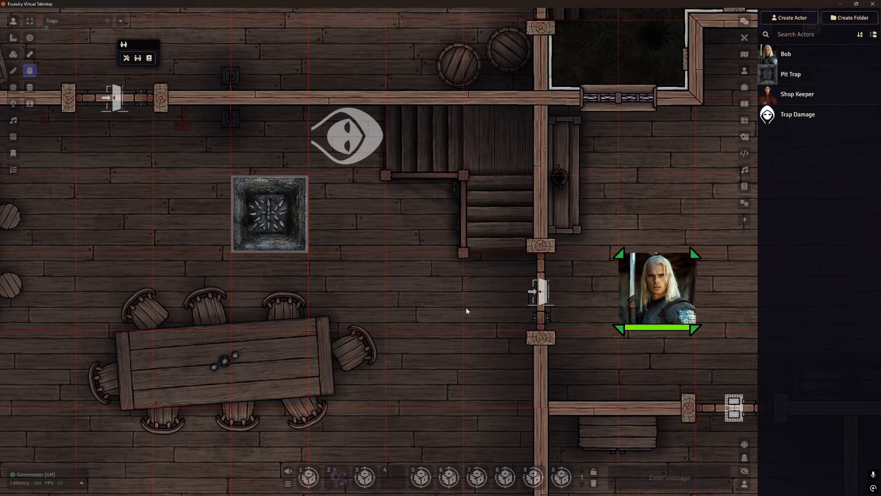
scroll(469, 312, "down", 1)
left_click_drag(470, 321, 418, 312)
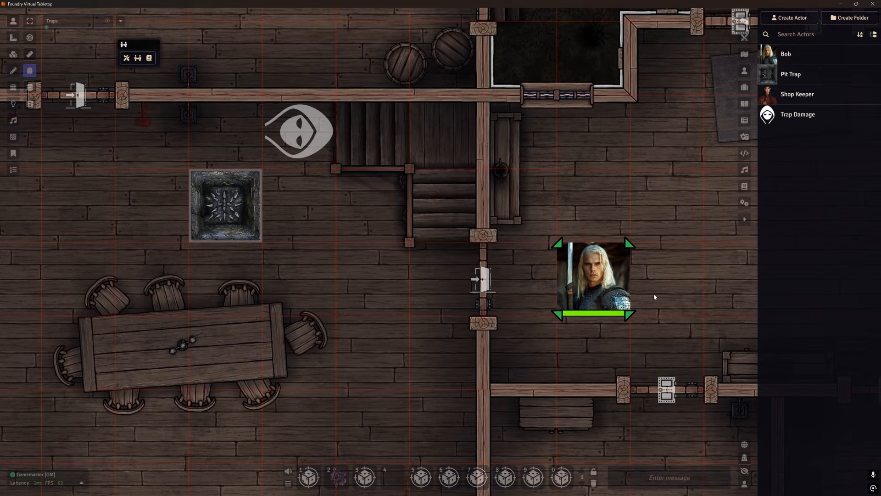
- Move the hidden Trap Damage token from beside the stairs into the large neighbouring room, just below the rug
left_click_drag(649, 273, 462, 282)
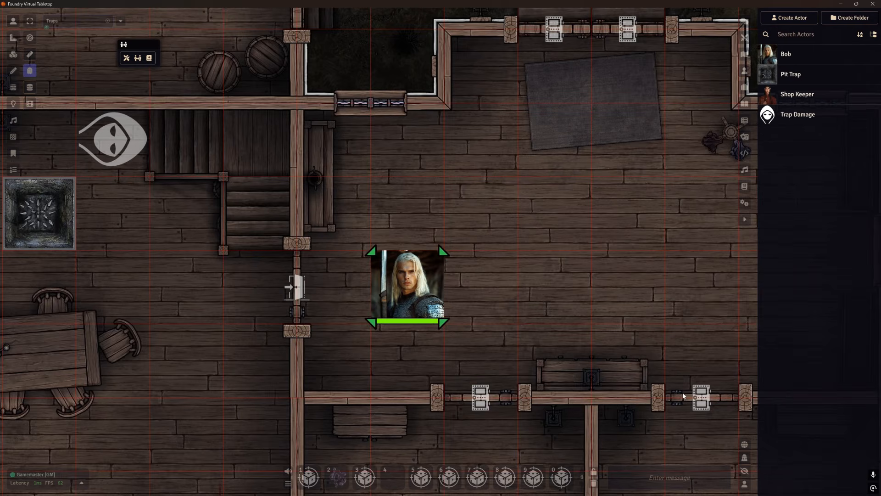
scroll(701, 389, "down", 2)
left_click_drag(174, 160, 564, 193)
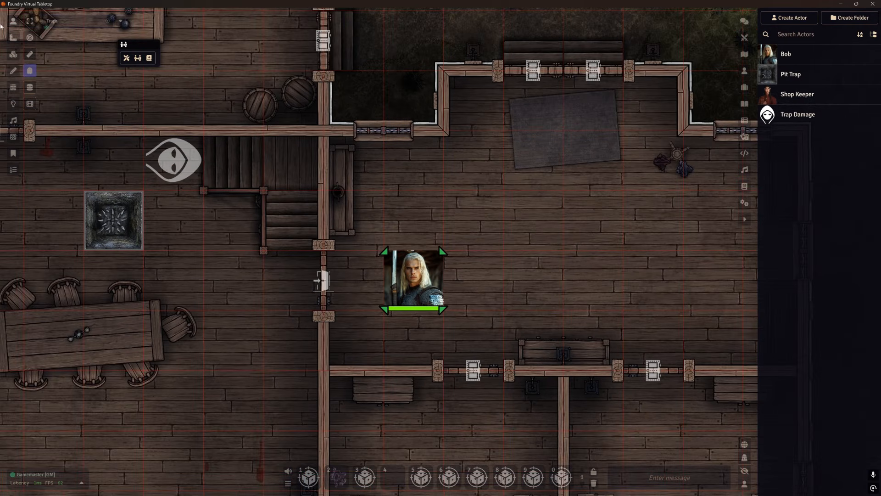
left_click_drag(173, 160, 654, 101)
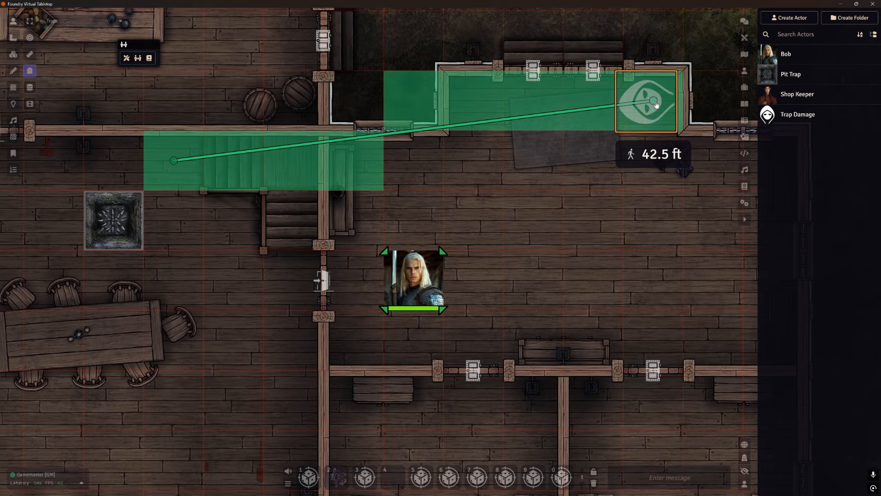
left_click_drag(656, 105, 594, 240)
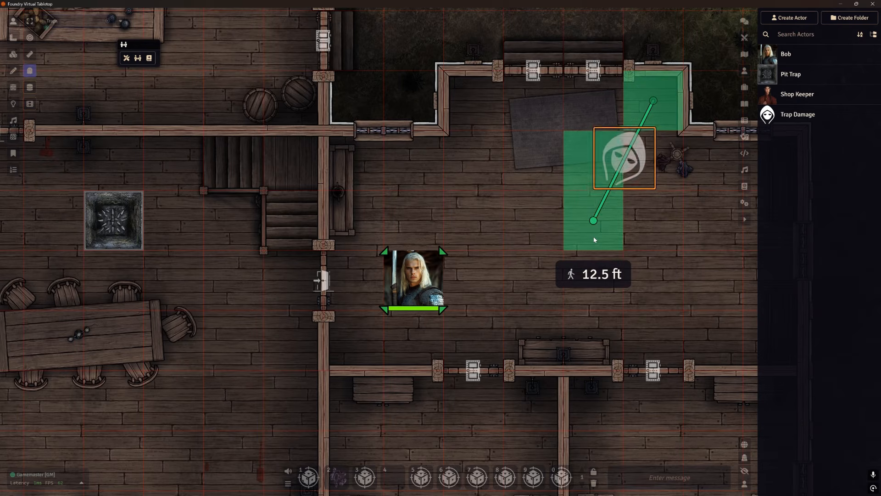
left_click_drag(640, 303, 507, 272)
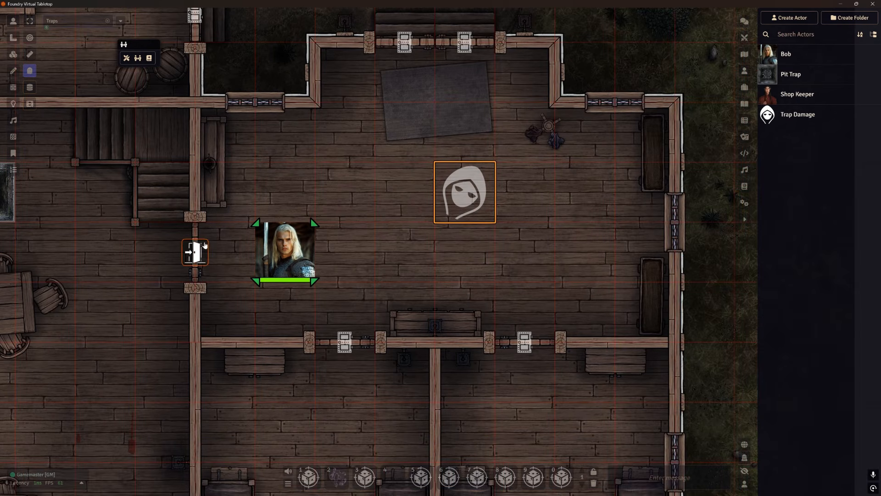
- Copy the doorway's trigger tile, paste it into the middle of the large room, and unlock the pasted tile
left_click(13, 54)
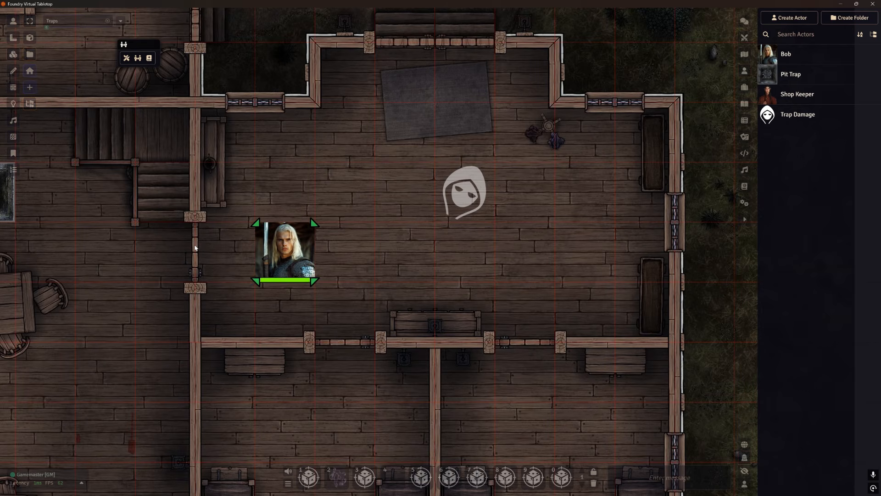
left_click(195, 248)
key("ctrl+c")
key("ctrl+v")
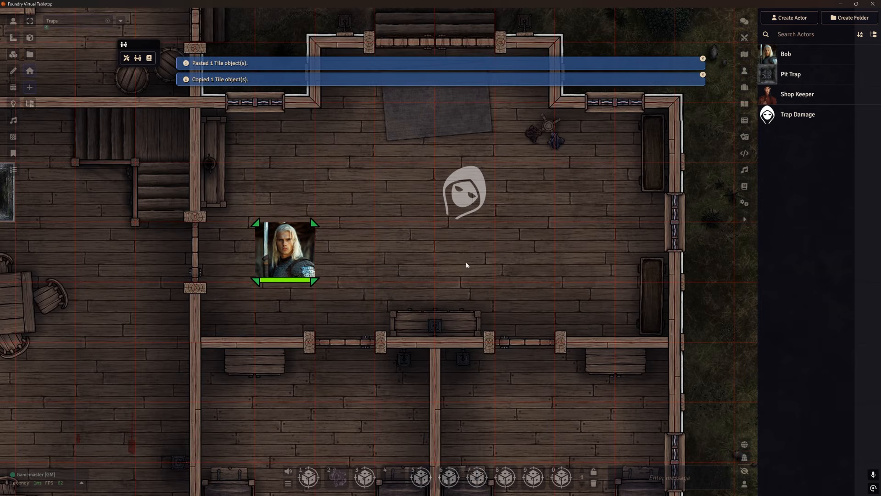
left_click_drag(380, 201, 503, 294)
scroll(484, 264, "up", 3)
right_click(477, 250)
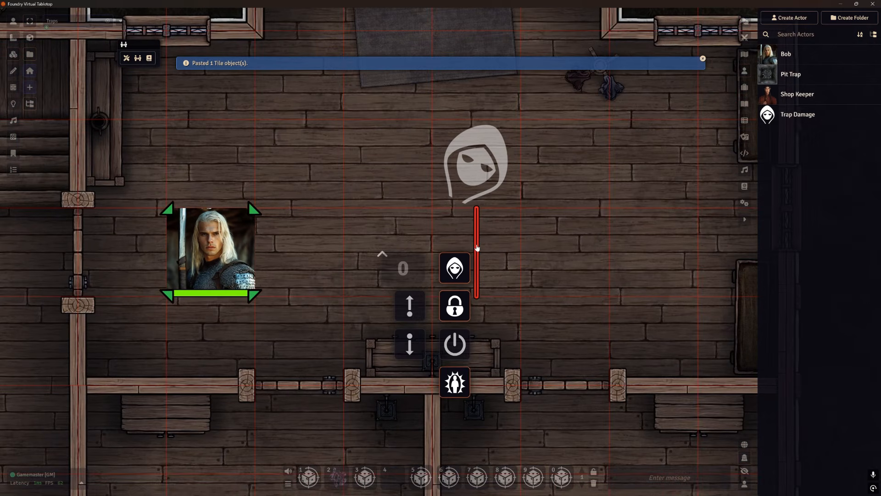
left_click(463, 310)
- Turn the pasted trigger tile horizontal and place it across the left doorway in the large room's lower wall
left_click(477, 239)
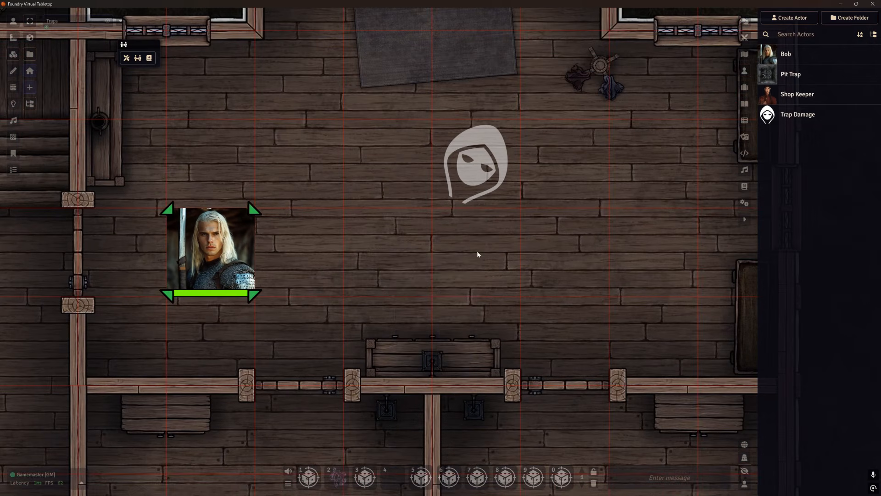
double_click(477, 262)
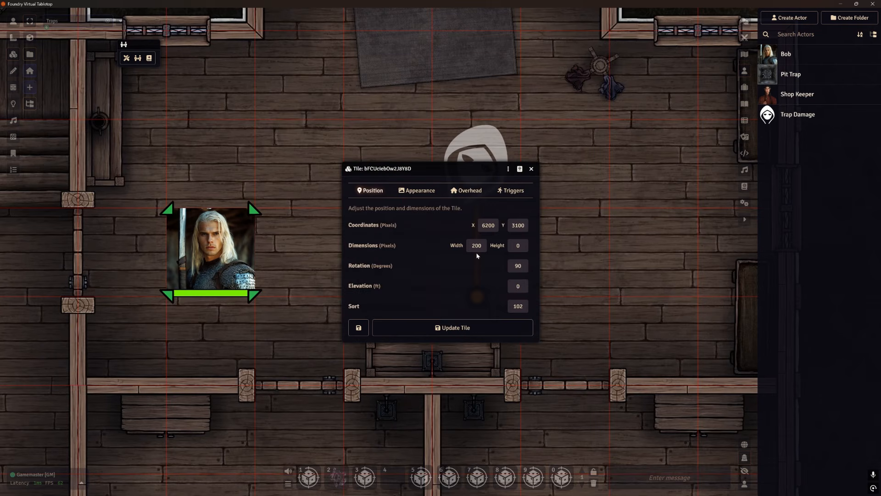
key("Escape")
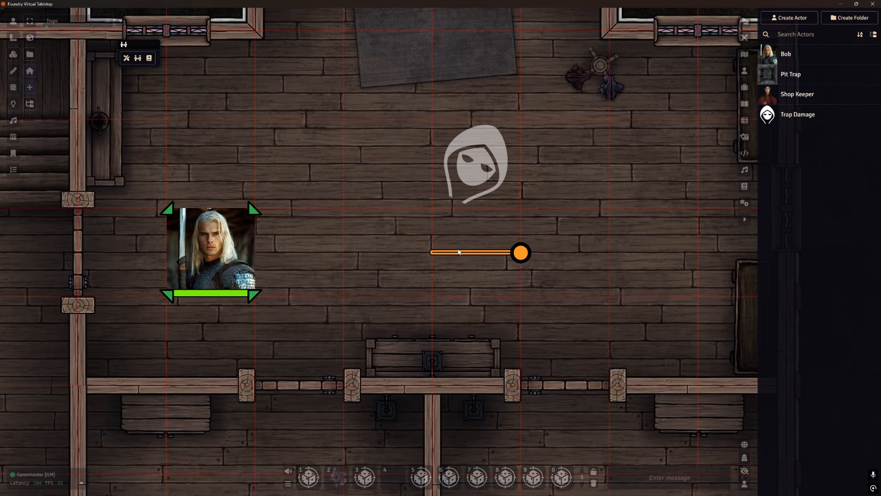
mouse_move(492, 252)
left_mouse_down()
mouse_move(486, 296)
mouse_move(296, 384)
left_mouse_up()
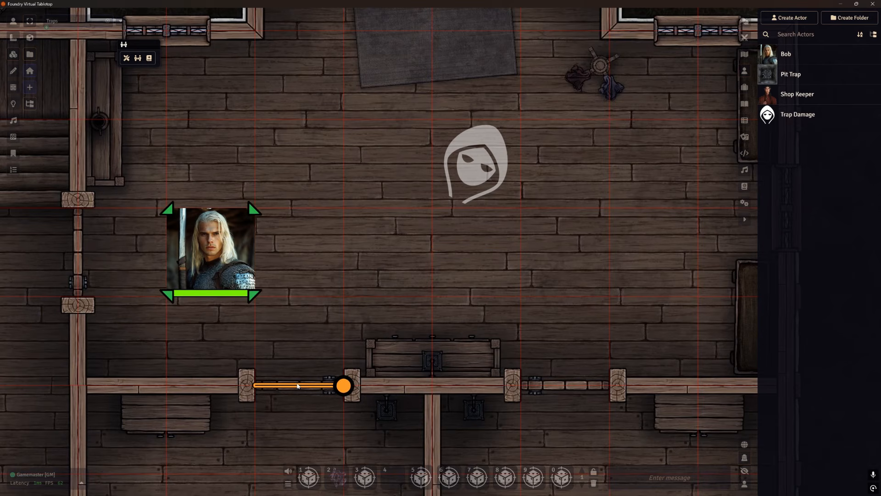
- Copy the left doorway's trigger tile and paste it across the right doorway in the large room's lower wall
key("ctrl+c")
key("ctrl+v")
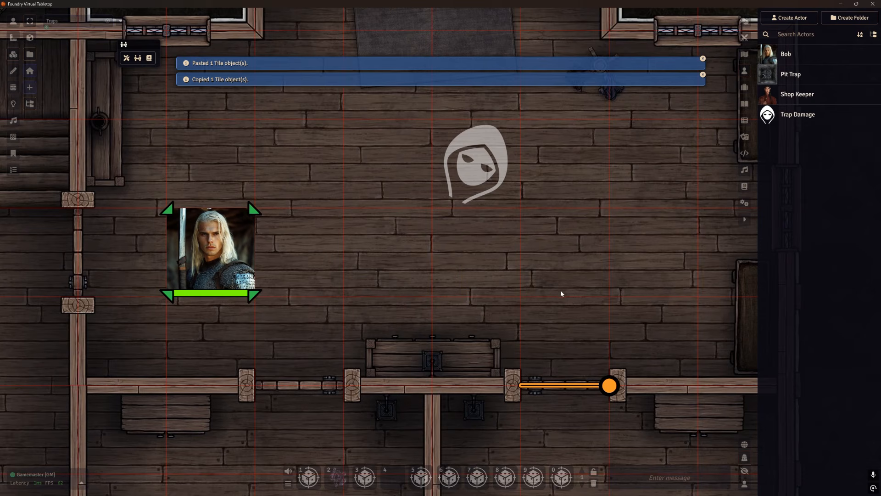
- Move the player character's token down through the left doorway and back up, making a normal Fire Bolt attack roll for each crossing
scroll(524, 283, "down", 1)
scroll(408, 256, "down", 1)
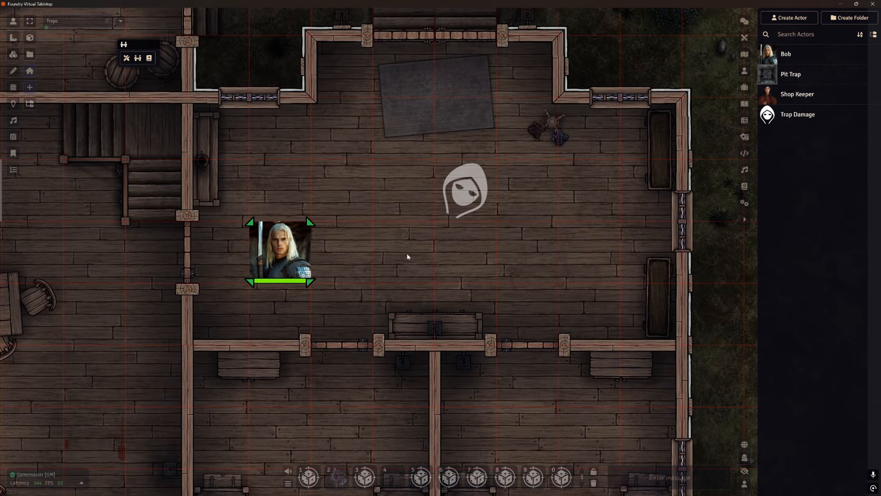
left_click(283, 232)
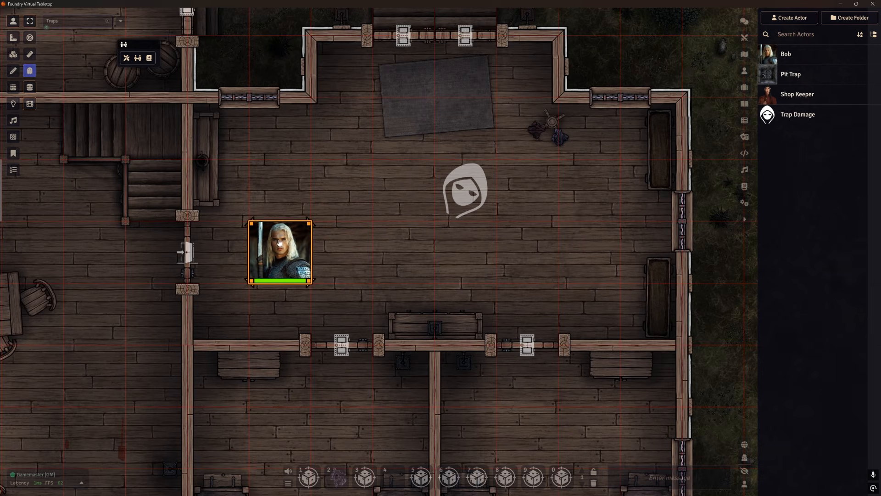
key("Right")
key("Down")
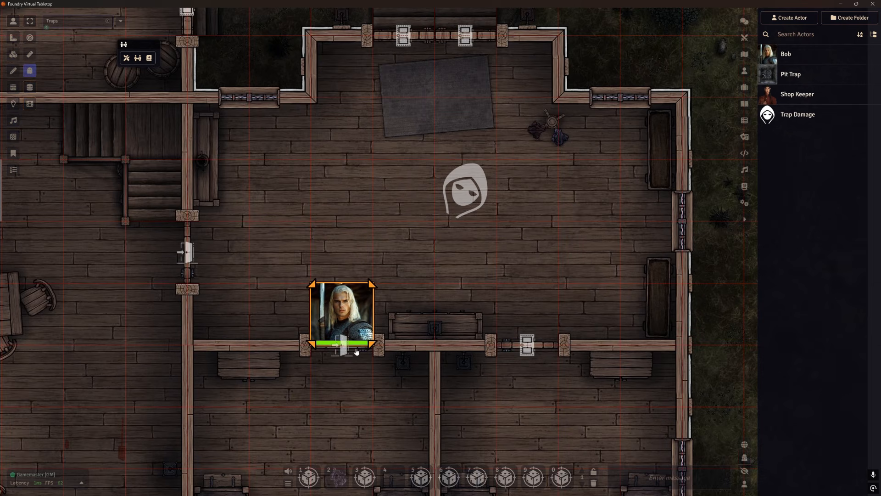
key("Down")
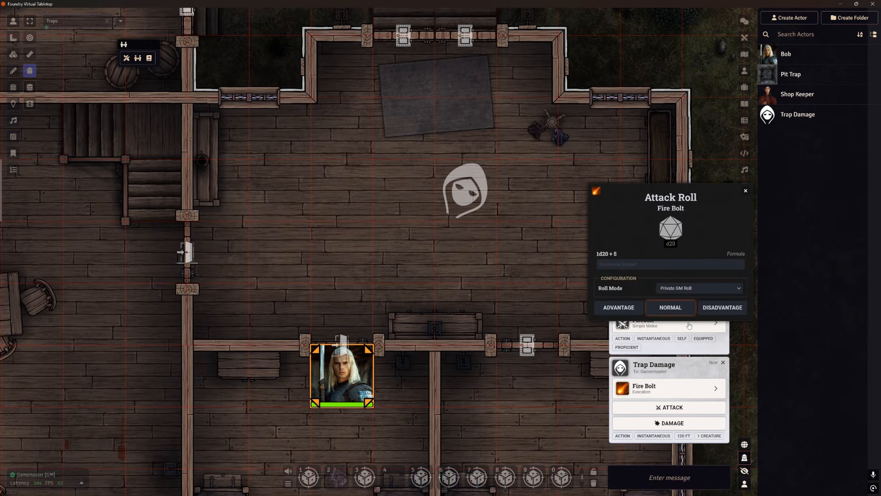
left_click(670, 307)
key("Up")
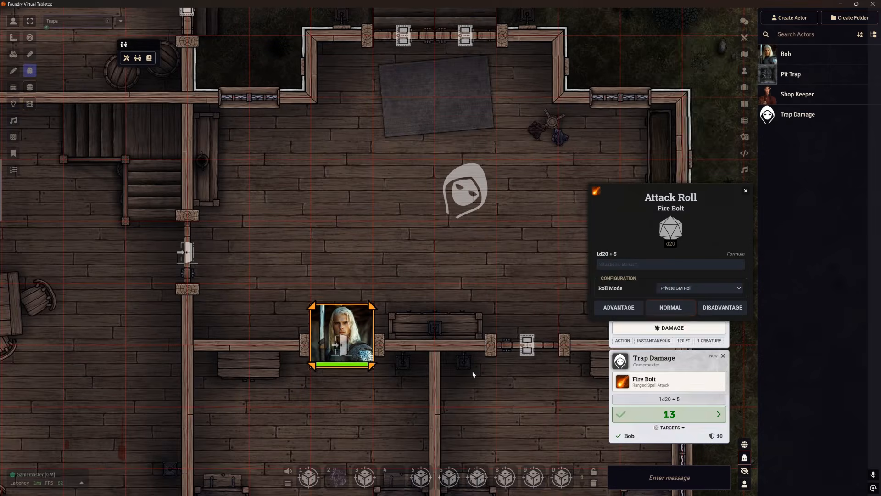
left_click(683, 309)
key("Up")
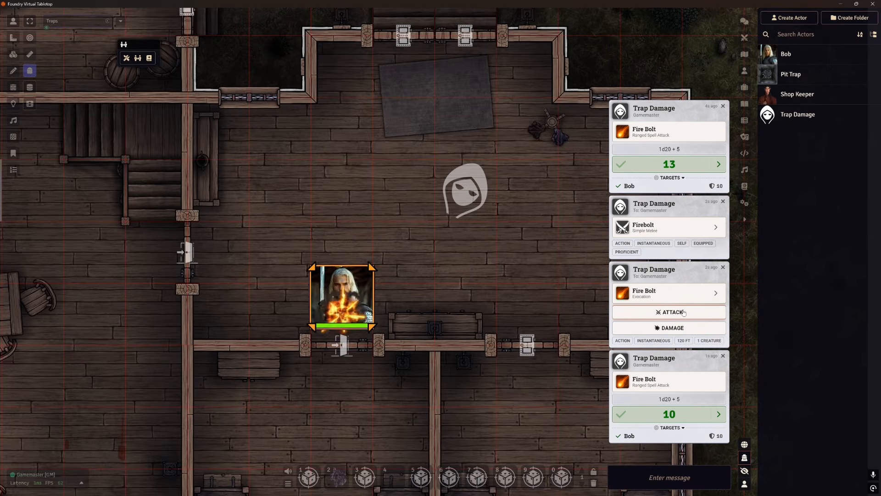
- Take the player character's token to the right doorway and cross it down and back up, rolling the Fire Bolt attacks normally
key("Right")
key("Right")
key("Right")
key("Down")
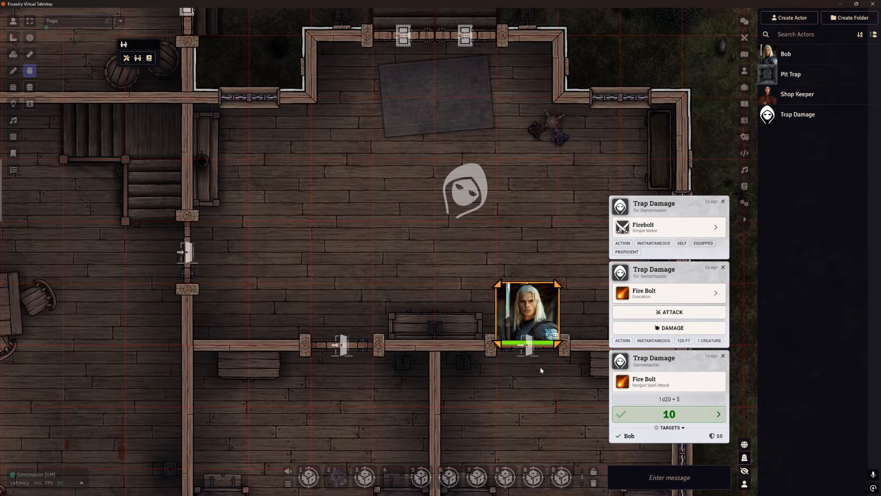
left_click(670, 307)
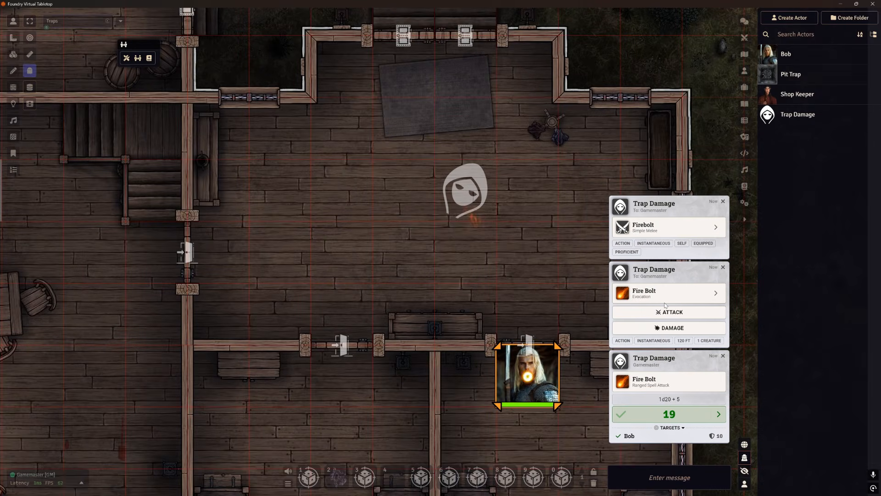
left_click(663, 311)
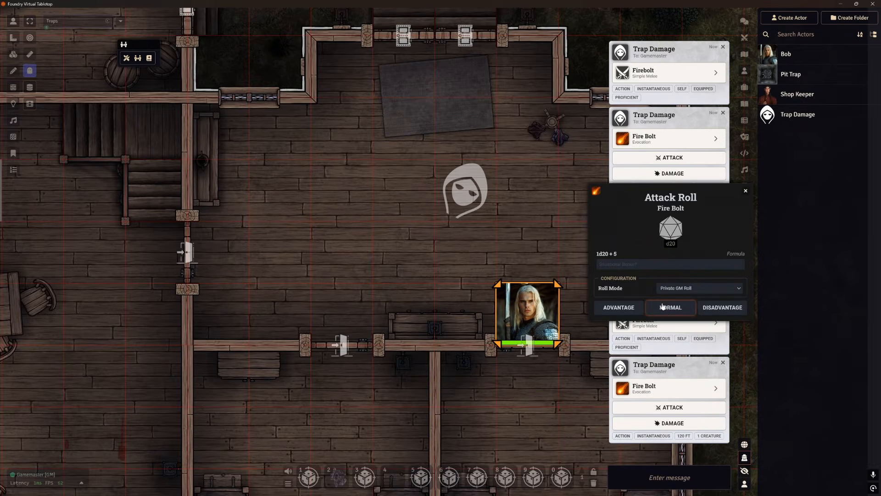
left_click(662, 312)
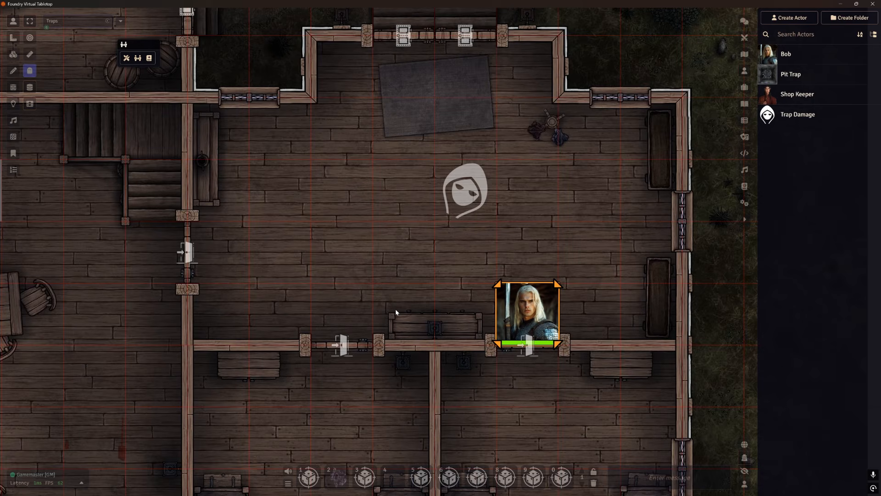
- Walk the player character's token out through the doorway beside the stairs, make a normal Fire Bolt attack roll, and continue one square left
key("Left")
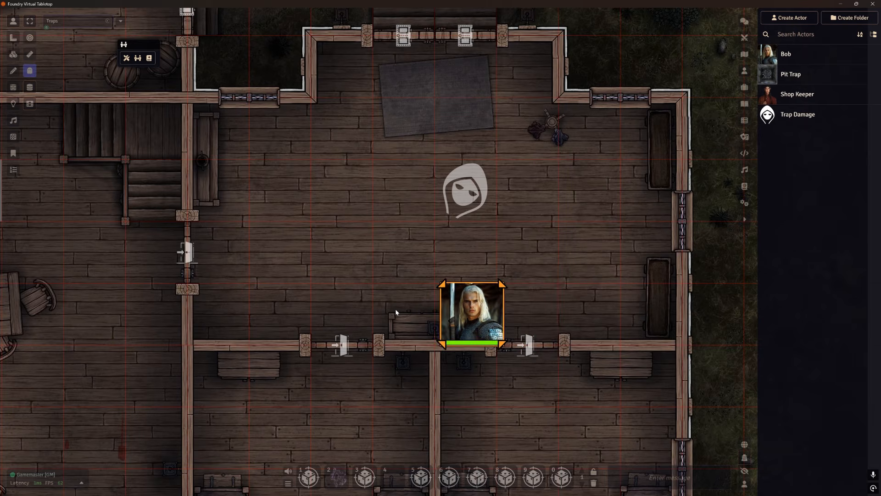
key("Up")
key("Left")
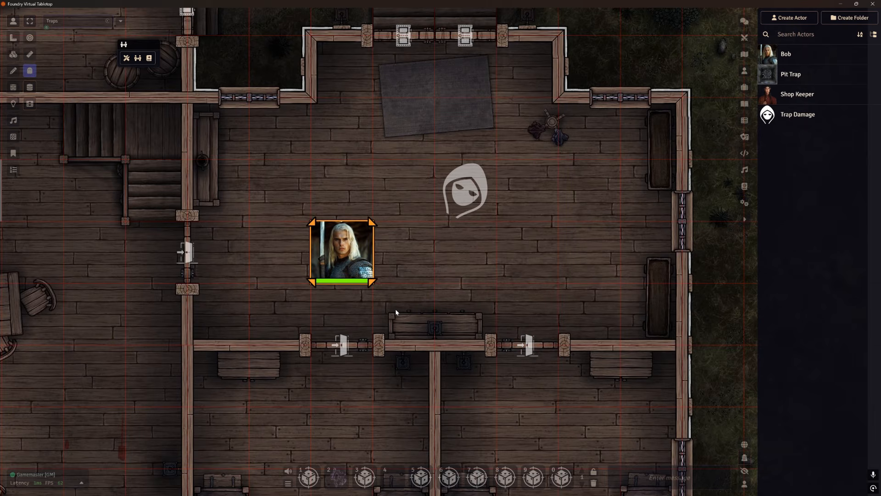
key("Left")
key("Left")
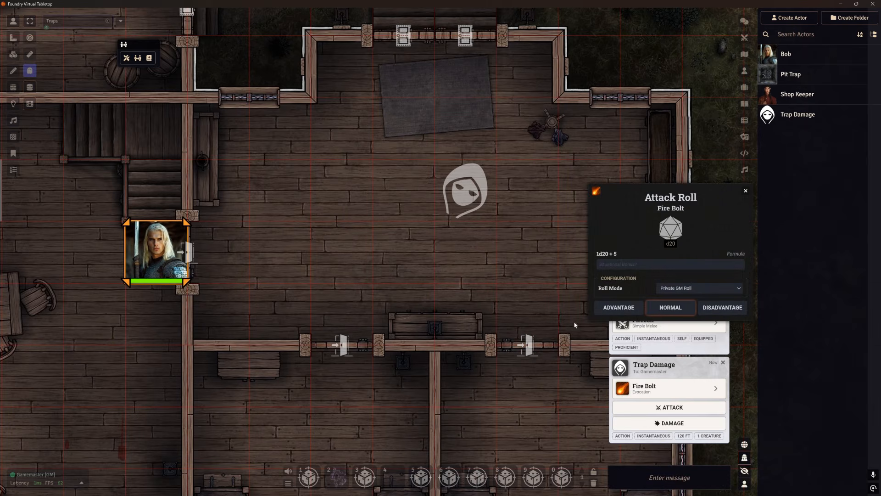
left_click(669, 304)
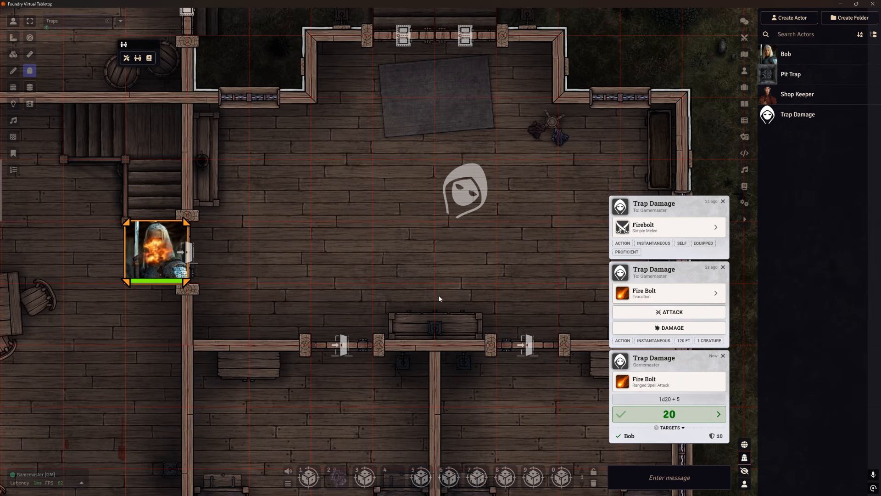
key("Left")
- Move the player character's token down the dining hall to the square just above the bloodstained floor between the two long tables
scroll(128, 344, "down", 4)
left_click_drag(128, 344, 310, 281)
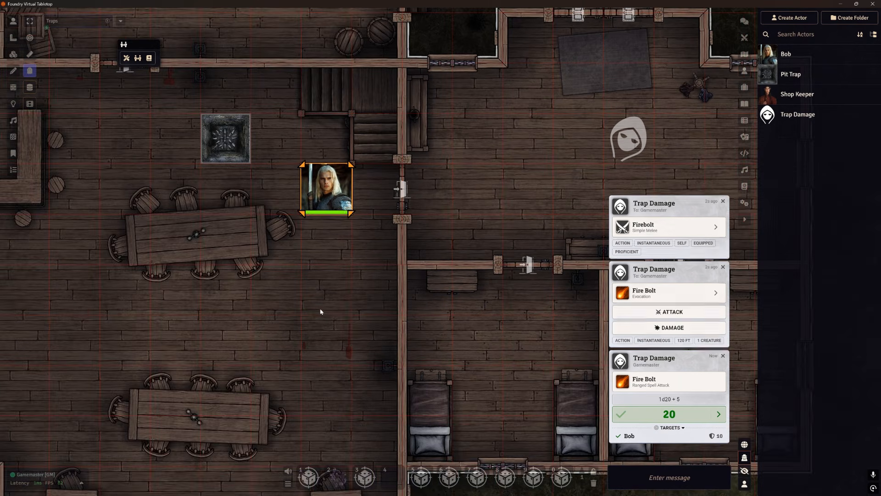
scroll(320, 310, "up", 8)
left_click(324, 302)
scroll(319, 298, "down", 2)
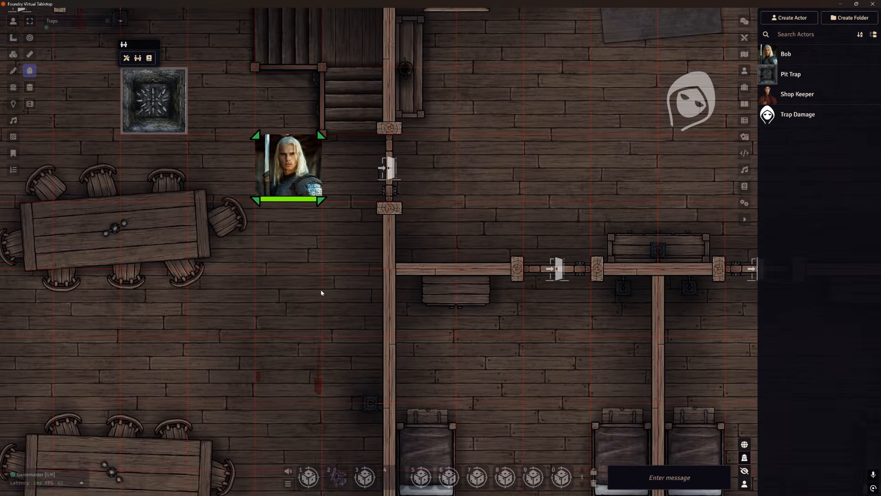
left_click_drag(321, 295, 421, 262)
left_click_drag(395, 136, 394, 203)
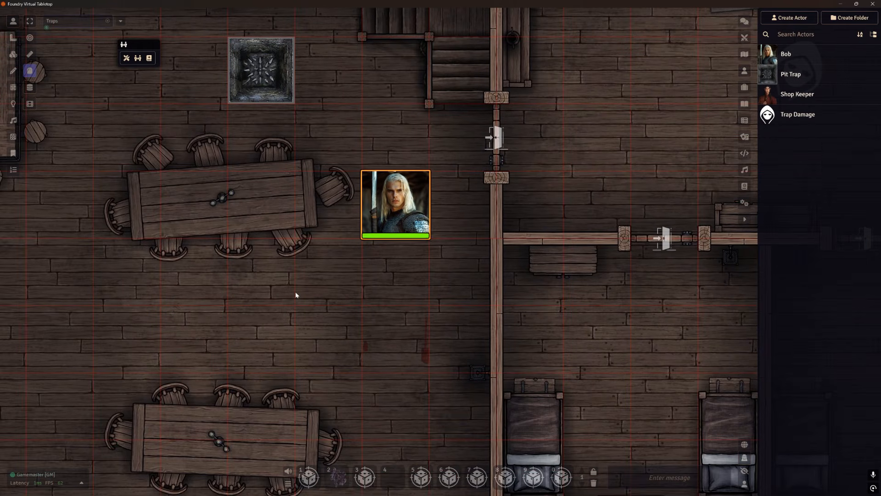
key("Down")
scroll(394, 390, "up", 5)
left_click_drag(459, 403, 494, 309)
scroll(427, 330, "up", 3)
- Show the chat log and flush all of its messages
left_click(744, 21)
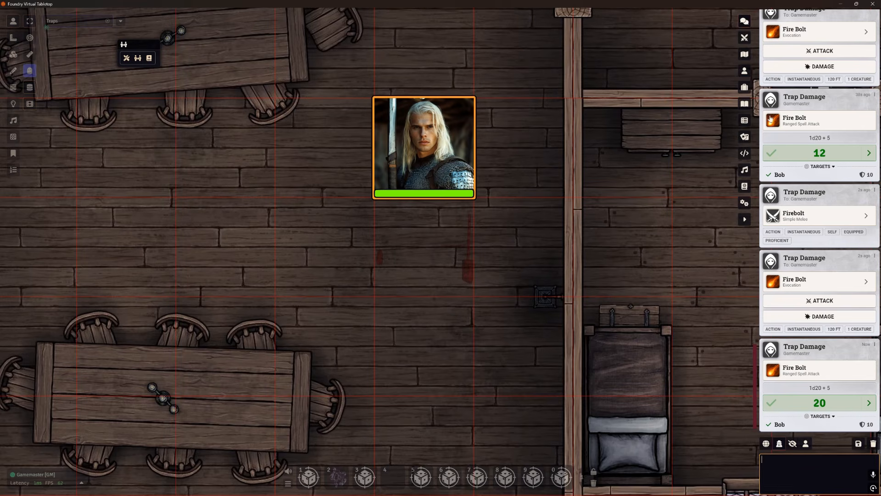
left_click(874, 443)
left_click(647, 475)
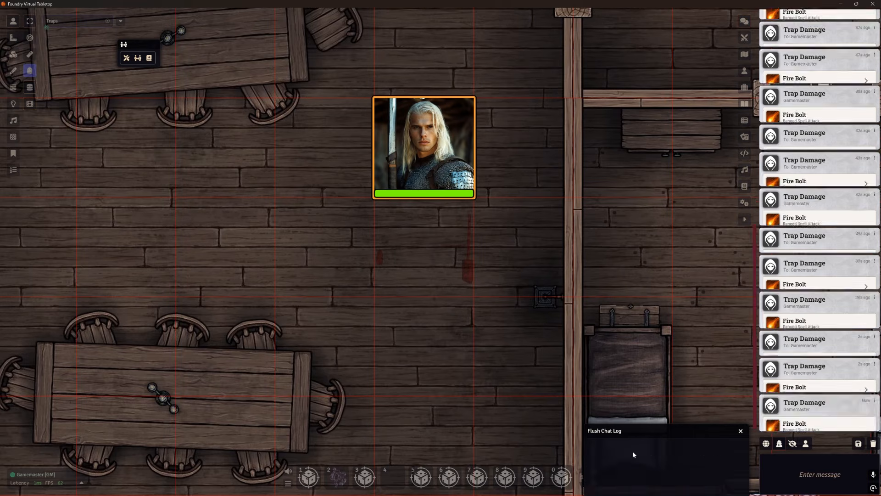
- Step the token onto the bloodstained square to trigger Hold Person, rolling the Wisdom saving throw normally and once more with disadvantage
key("Down")
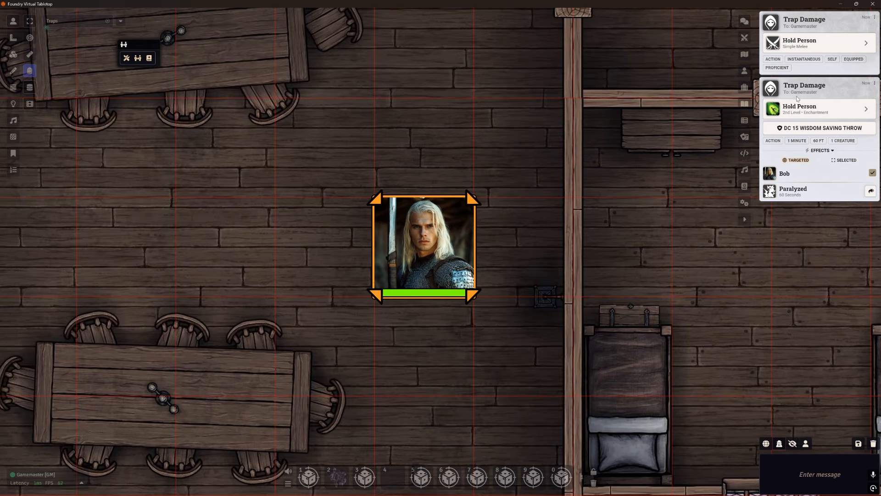
left_click(823, 128)
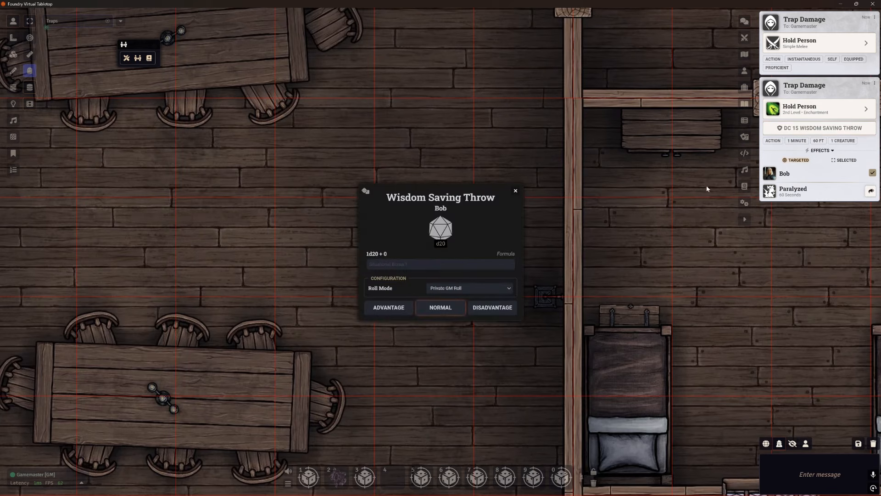
left_click(440, 307)
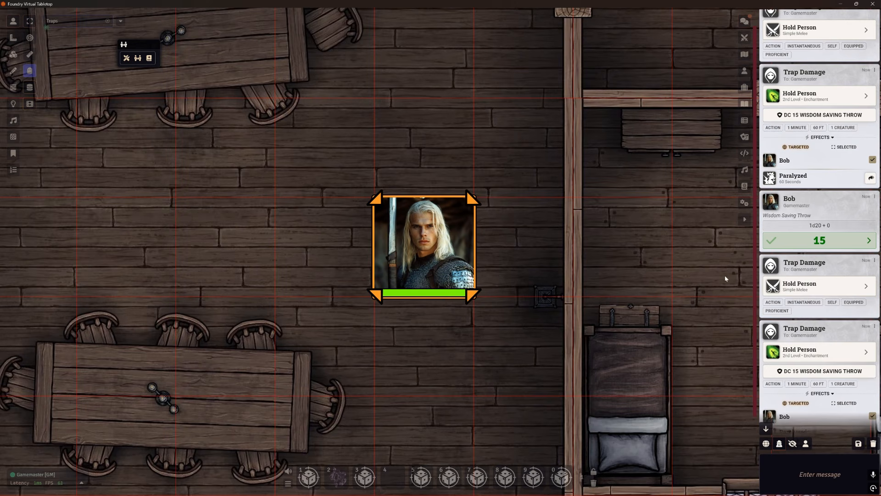
left_click(807, 373)
left_click(494, 307)
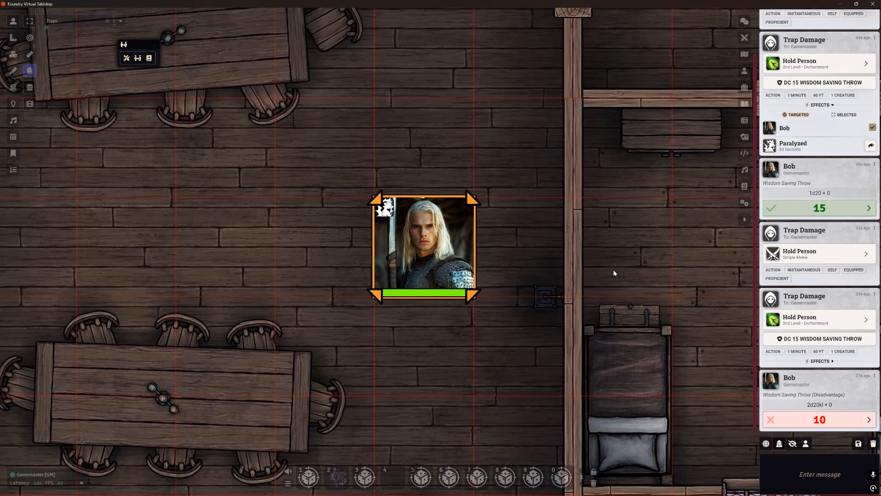
- Move the paralyzed token through the doorway beside the stairs into the large room and make a normal Fire Bolt attack roll
scroll(444, 248, "down", 5)
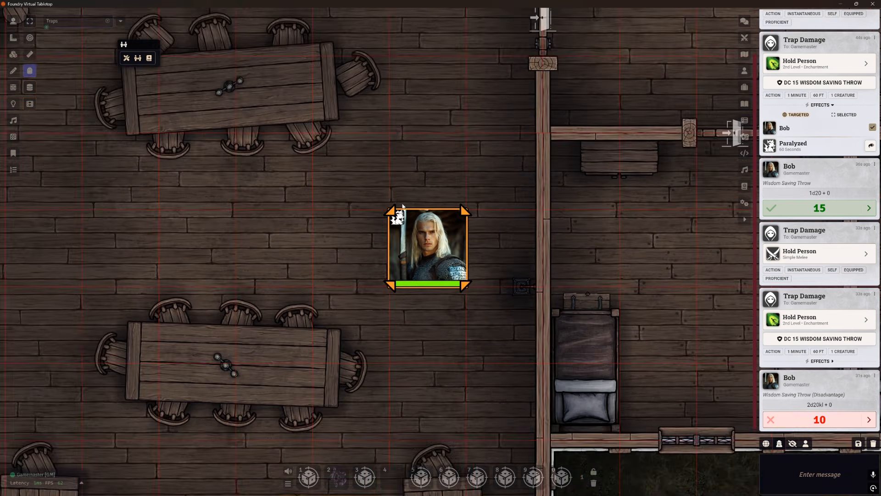
scroll(497, 179, "down", 3)
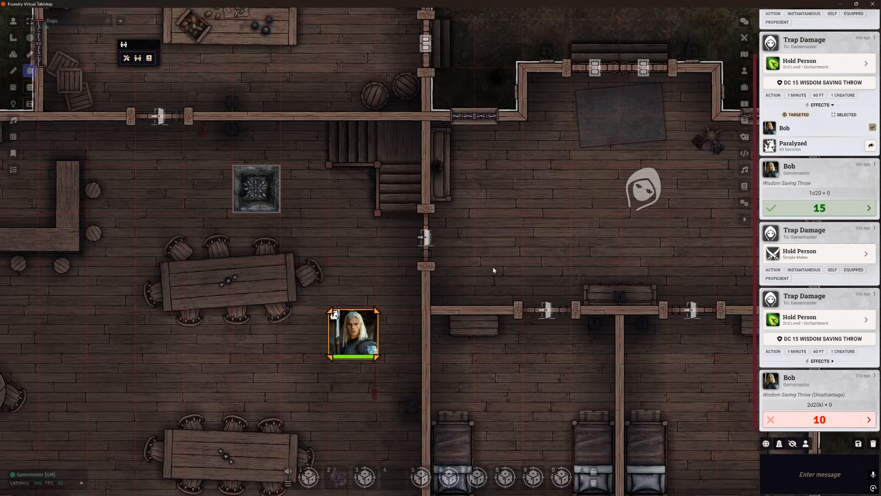
left_click_drag(494, 270, 481, 273)
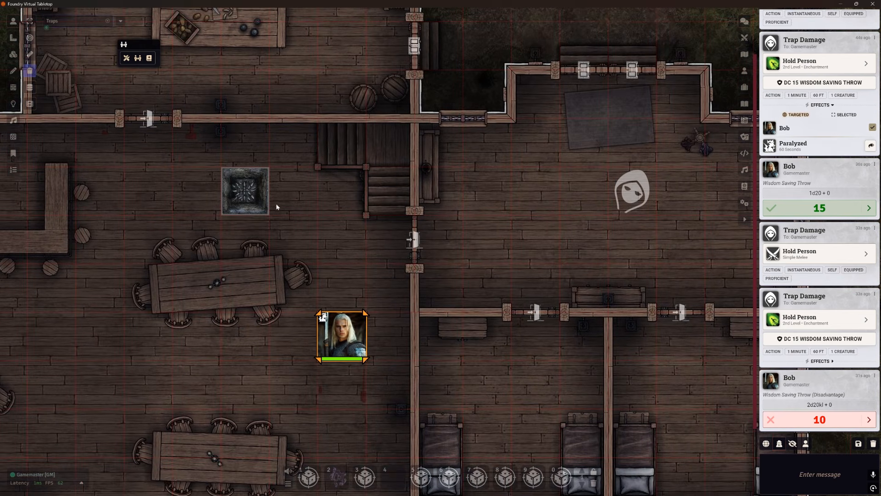
left_click_drag(328, 229, 385, 249)
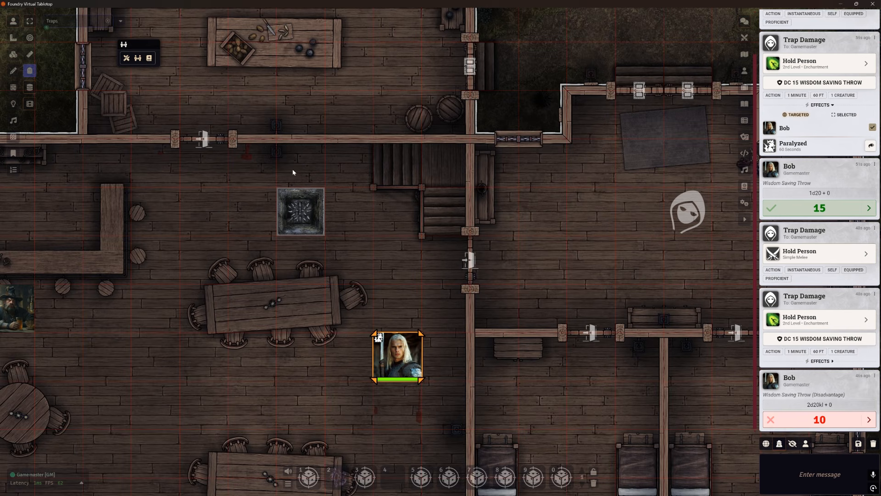
scroll(530, 246, "down", 2)
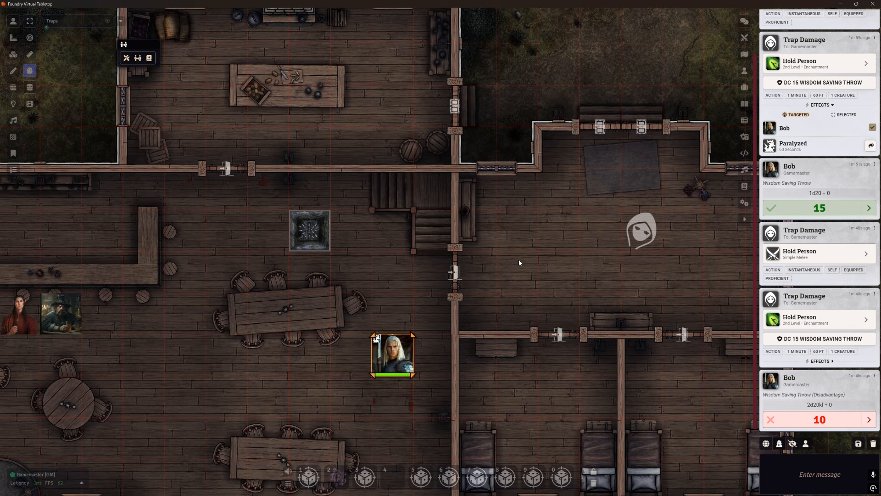
left_click_drag(392, 361, 396, 341)
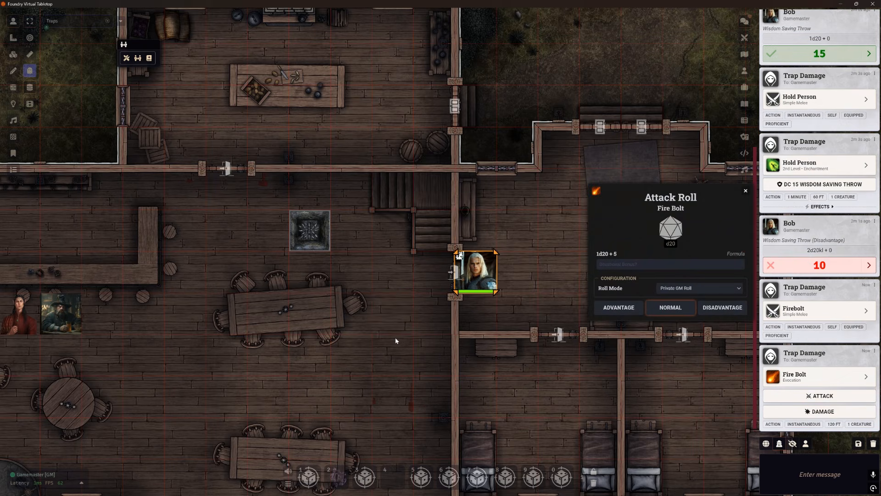
left_click(676, 310)
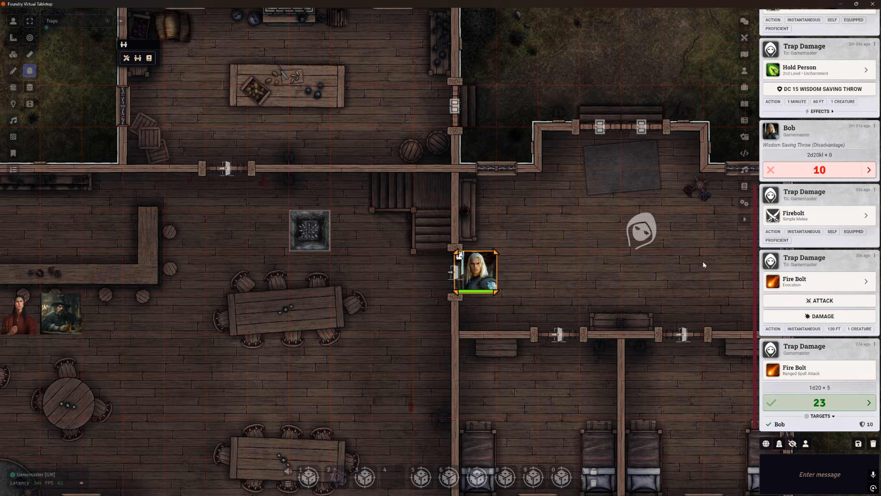
- Move the token one square right of the doorway beside the stairs, and open the trigger actions of that doorway's tile
scroll(555, 282, "up", 3)
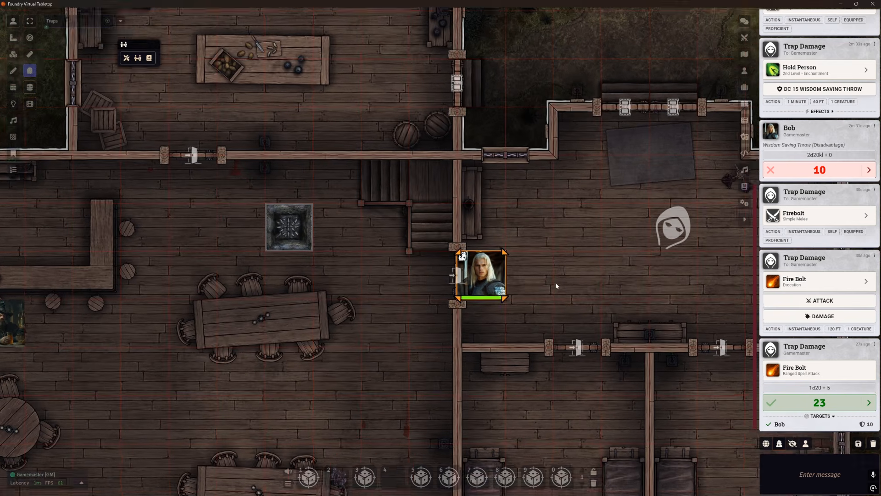
left_click_drag(599, 285, 525, 263)
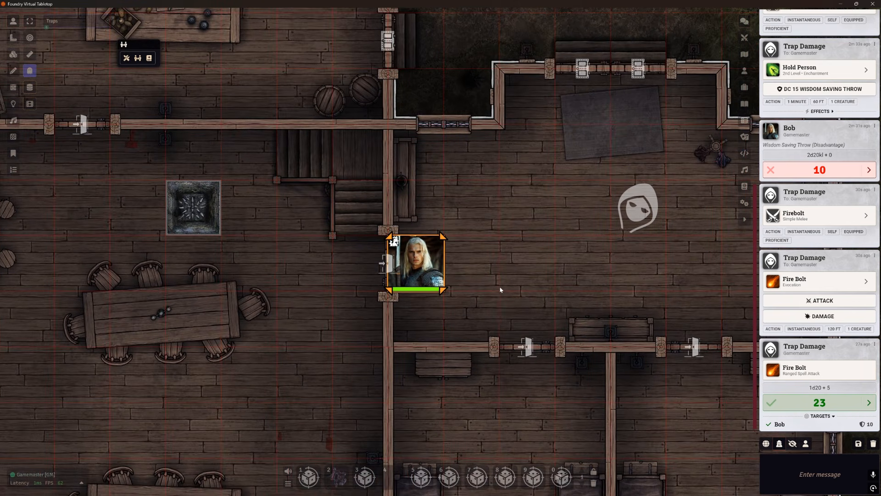
key("Right")
left_click(12, 55)
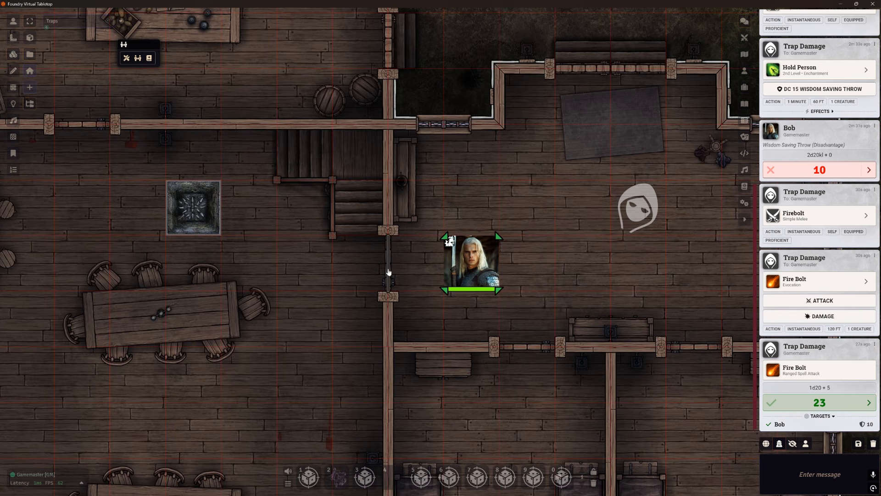
left_click(388, 272)
double_click(388, 268)
left_click_drag(430, 168, 333, 111)
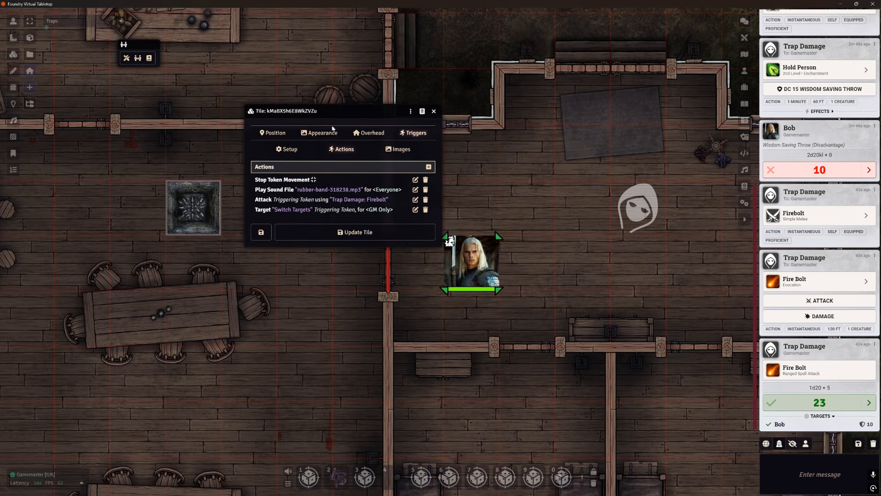
- Review the settings of the doorway tile's Attack action, including its entity, actor and attack, without changing them
left_click(415, 199)
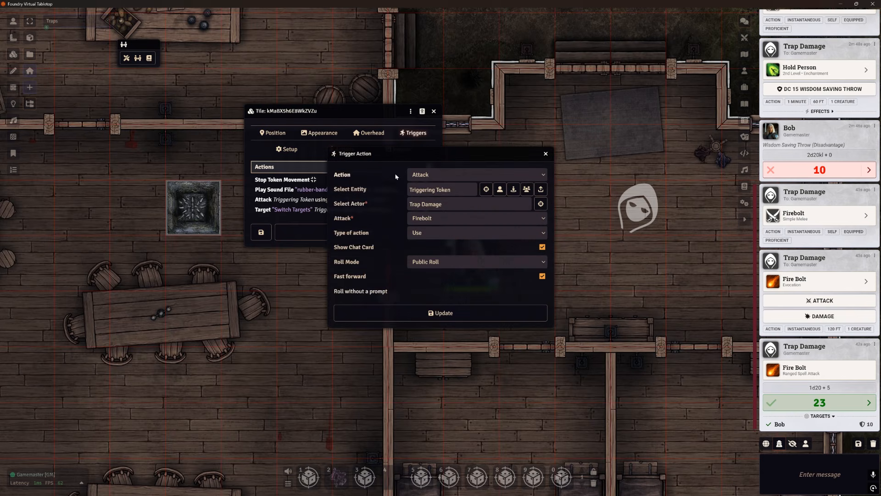
left_click_drag(436, 155, 418, 133)
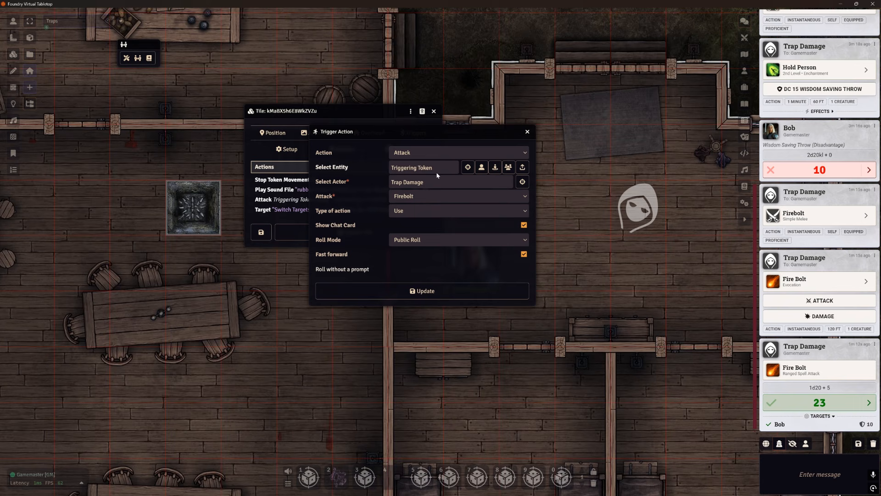
left_click(527, 132)
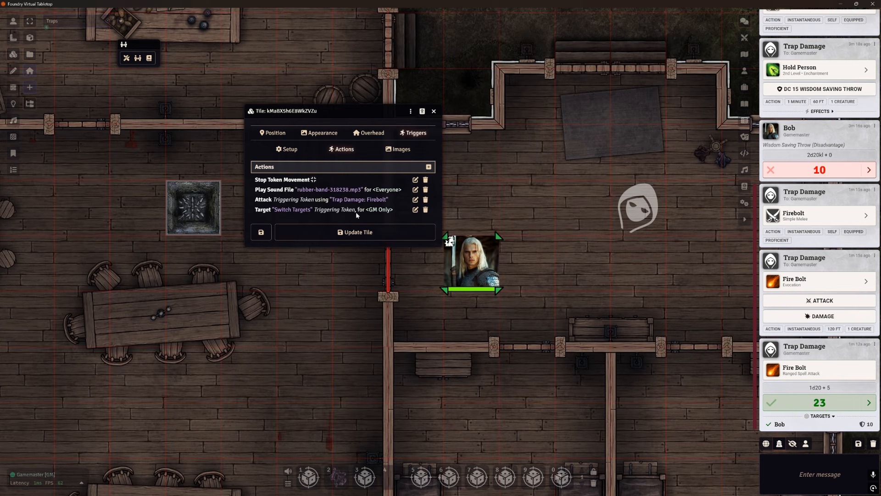
- Check the doorway tile's Target action, choose GM Only as its audience, update the action and close the tile settings
left_click(415, 210)
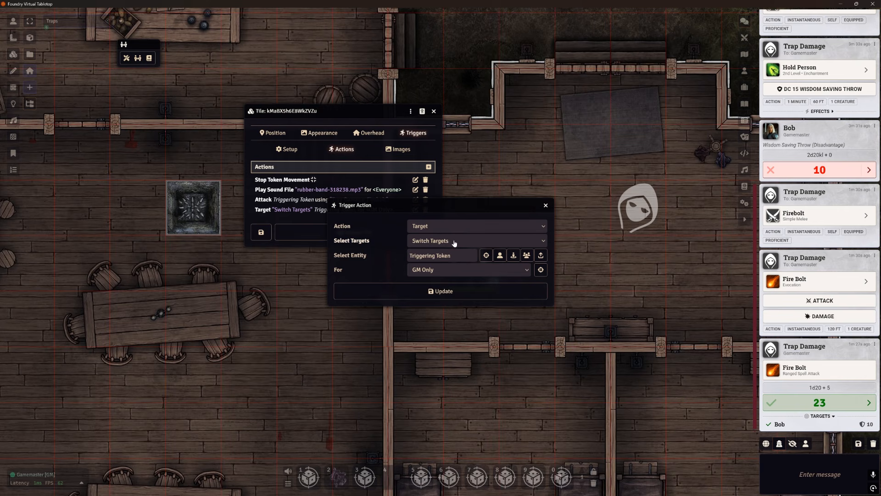
left_click(457, 274)
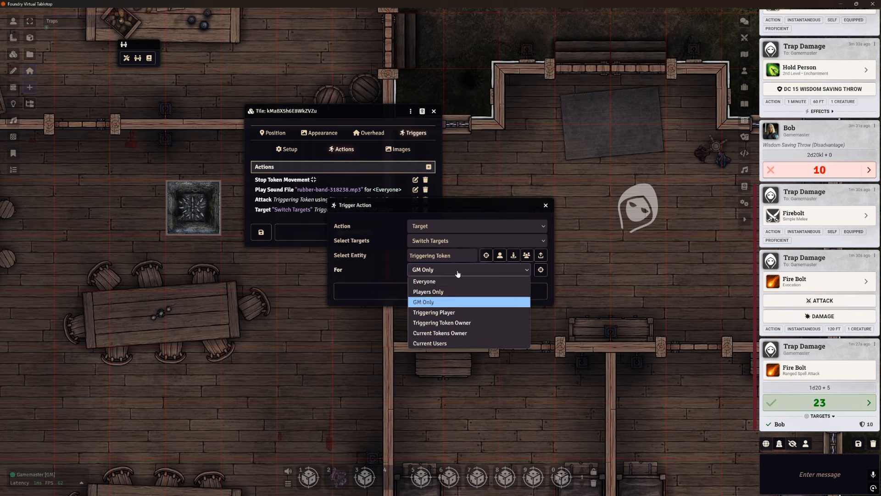
left_click(459, 302)
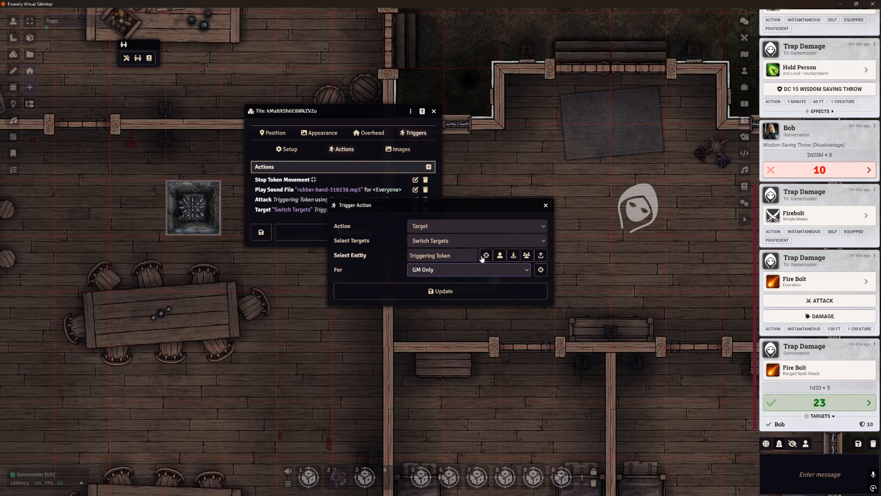
left_click(464, 292)
key("Escape")
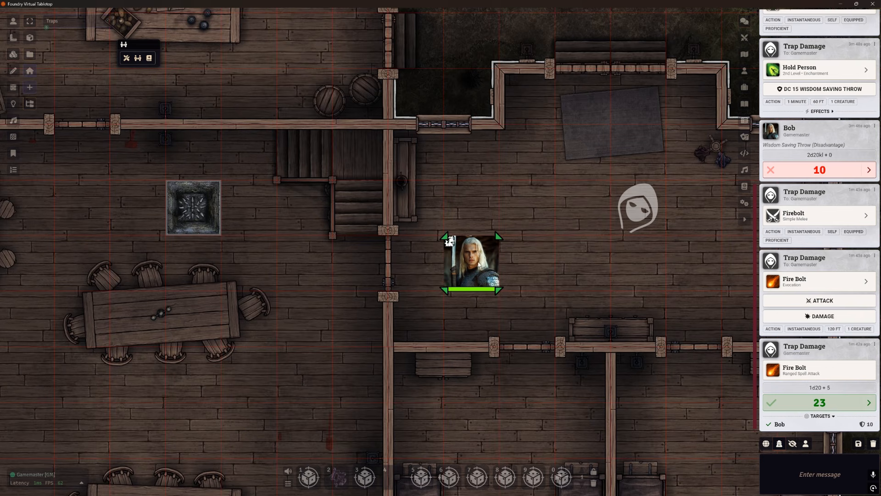
- Untarget the token, move it two squares west through the doorway to trigger the trap, and dismiss the Fire Bolt attack roll
left_click(13, 21)
key("t")
left_click(477, 264)
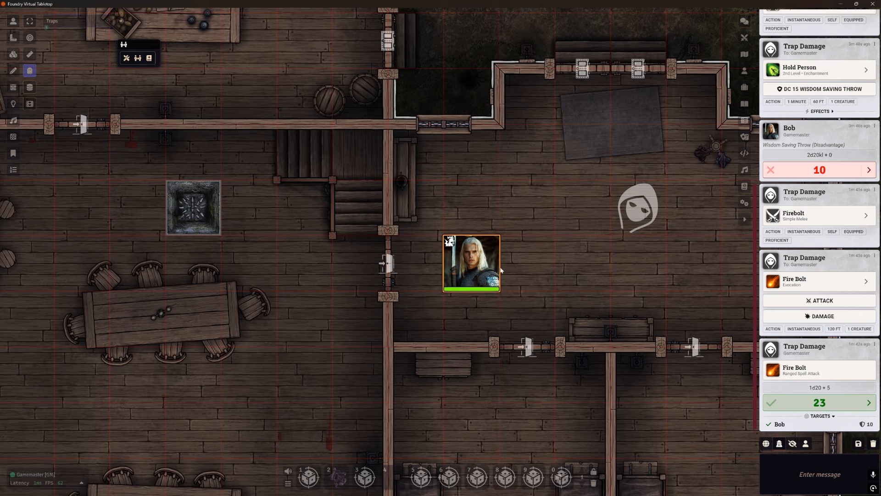
scroll(572, 251, "up", 3)
scroll(571, 251, "up", 1)
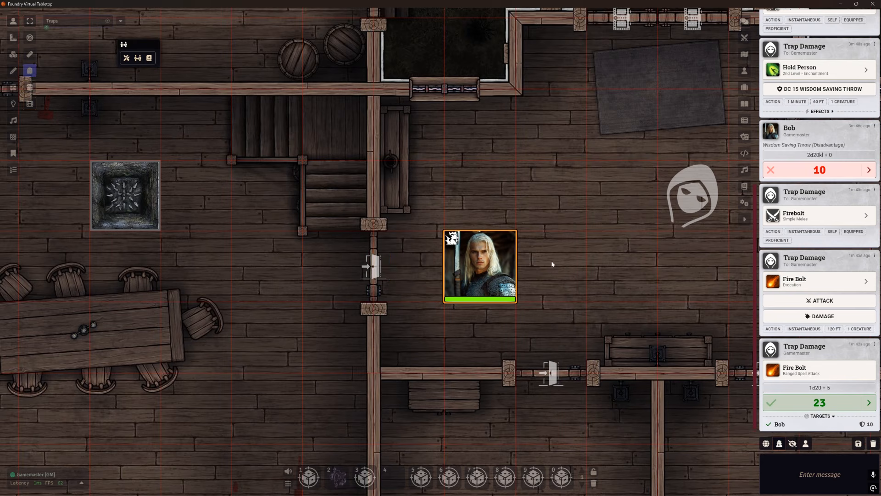
key("Left")
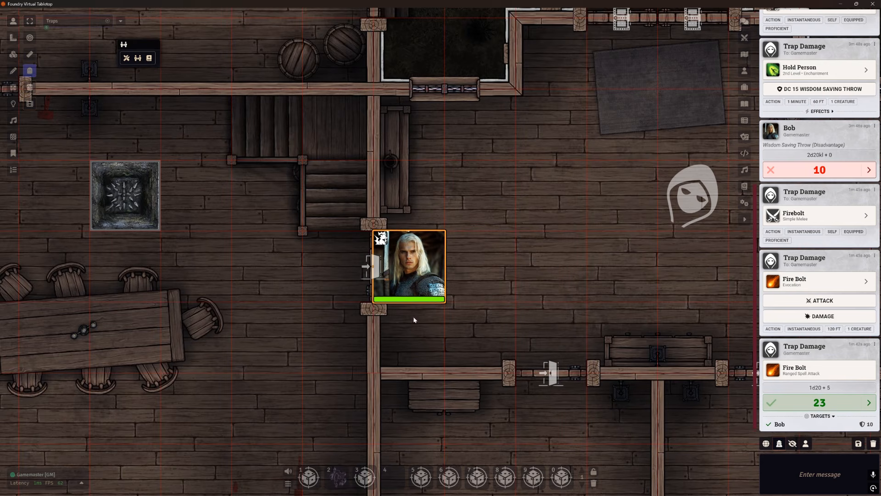
key("Left")
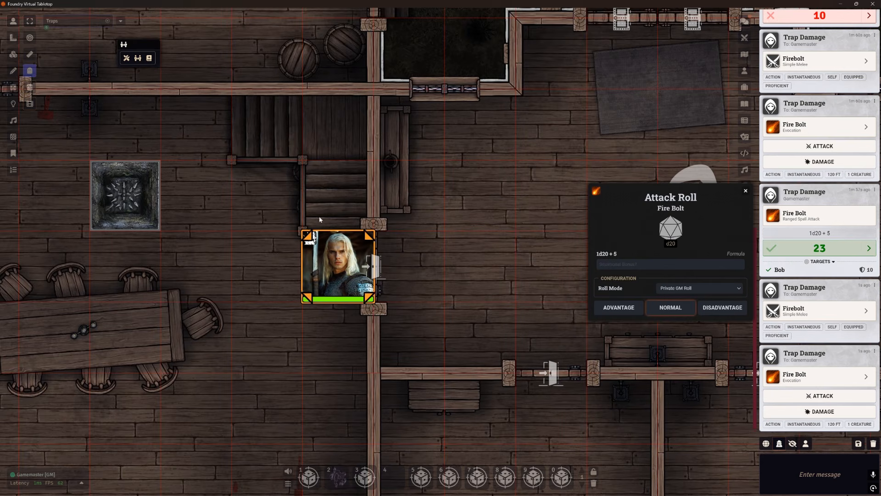
left_click(746, 191)
- Reopen the trigger actions of the doorway's tile and review the settings of its Attack action
left_click(14, 54)
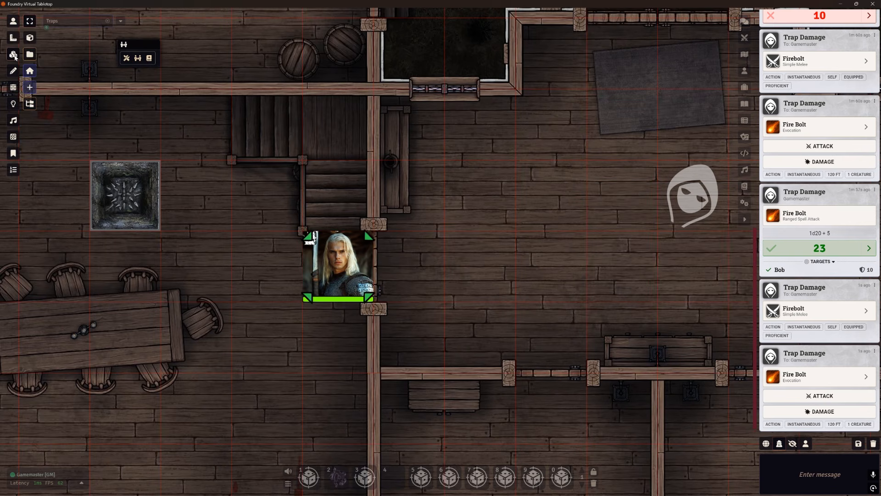
double_click(375, 258)
left_click_drag(367, 113, 540, 155)
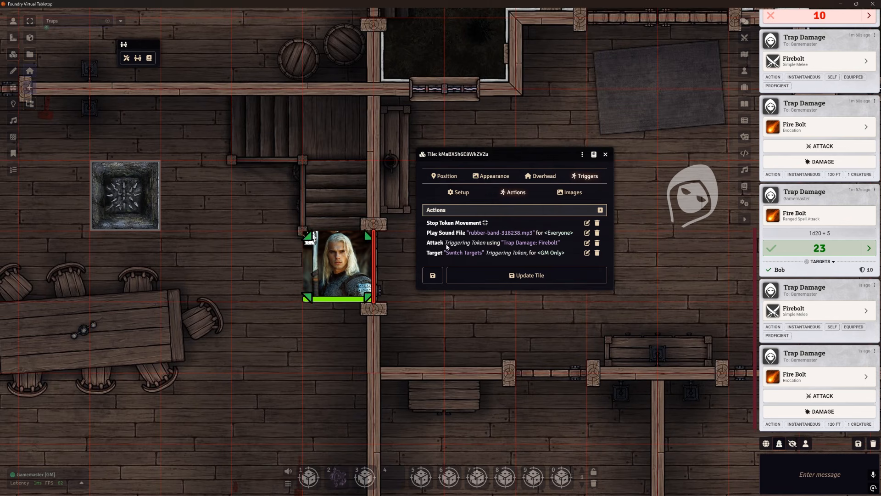
left_click(588, 243)
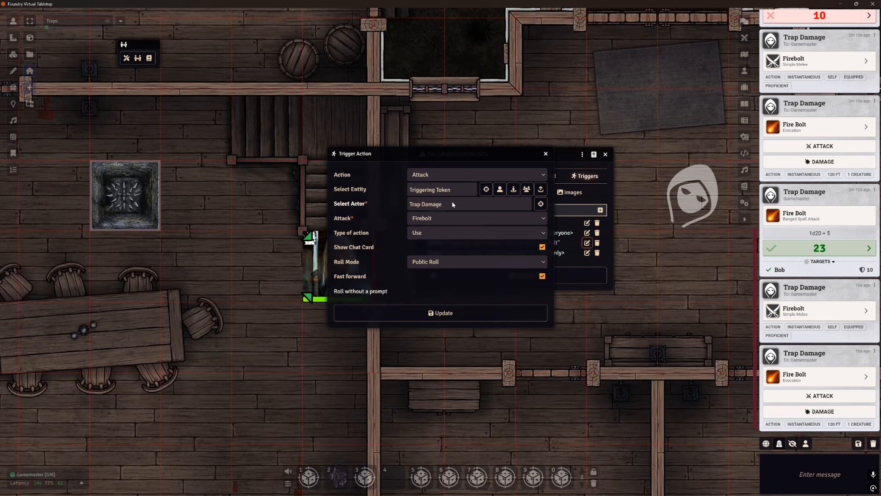
left_click(546, 154)
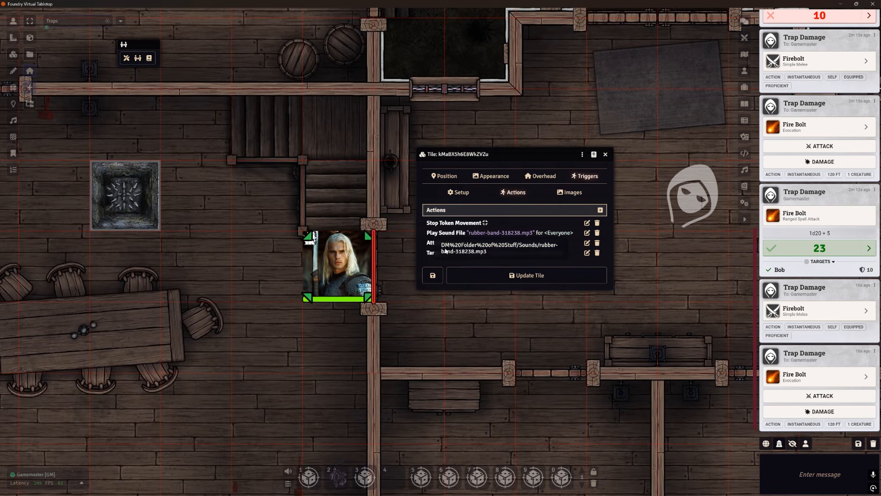
- Place the Attack action after the Target action, restore Attack ahead of Target, and update the doorway tile
left_click_drag(435, 243, 441, 256)
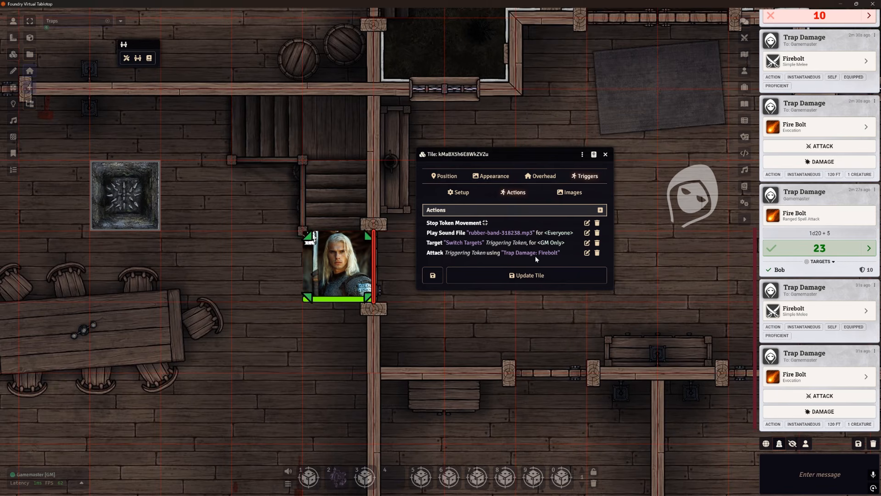
left_click_drag(434, 255, 437, 242)
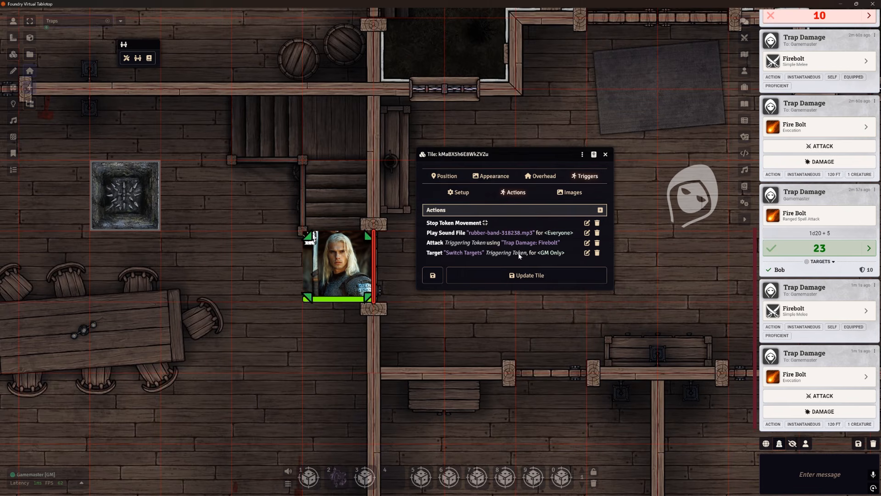
left_click(510, 276)
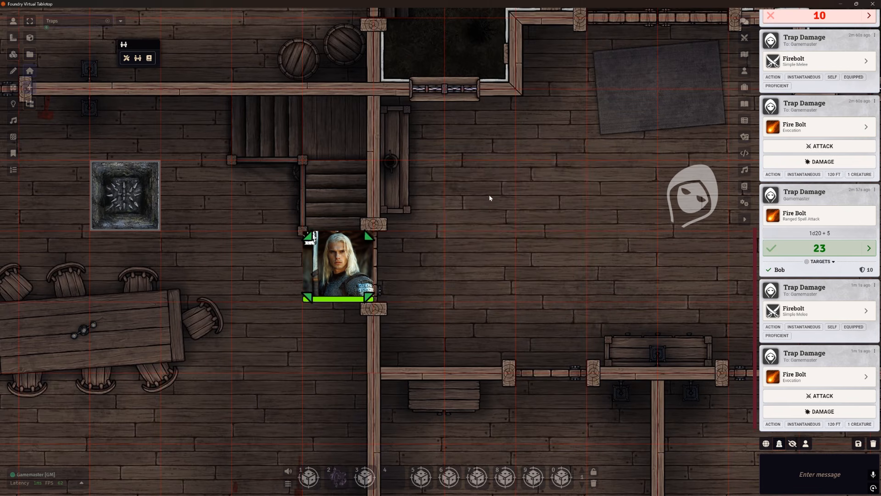
scroll(487, 202, "down", 10)
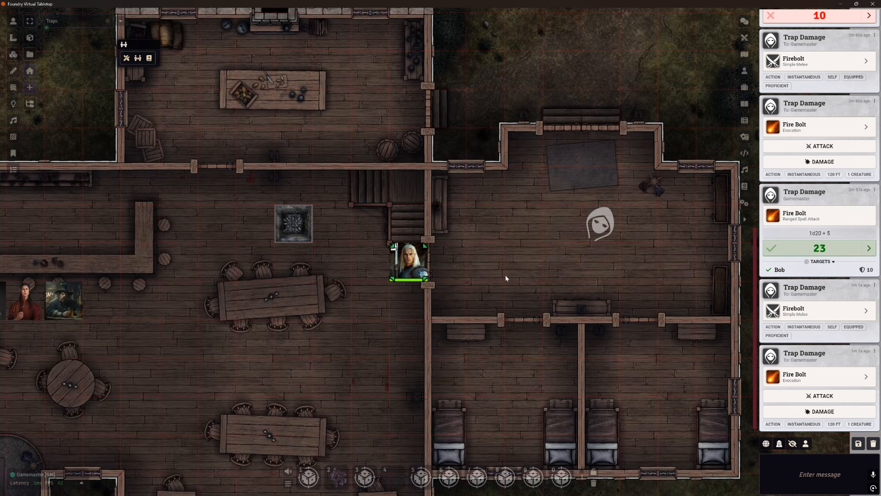